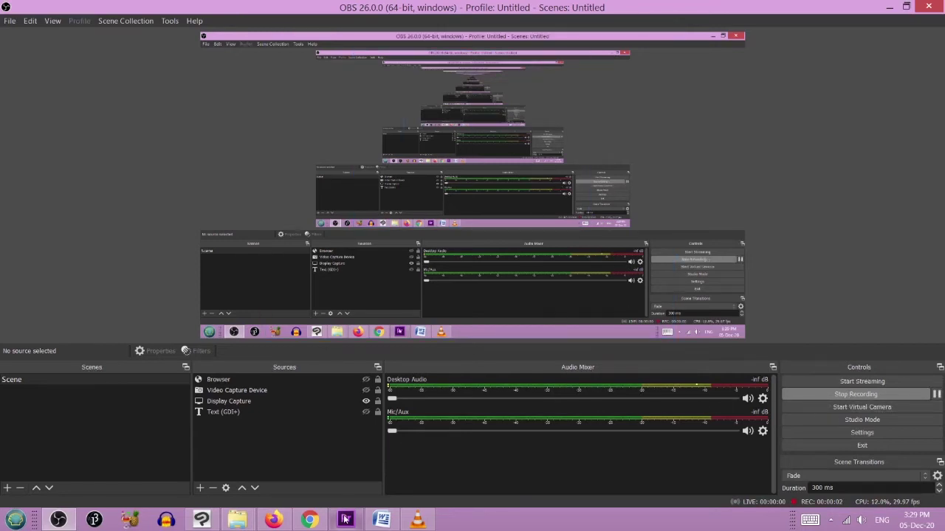
# Step: Switch from the running OBS recording to the tea video's YouTube Studio details in Chrome
pyautogui.click(309, 520)
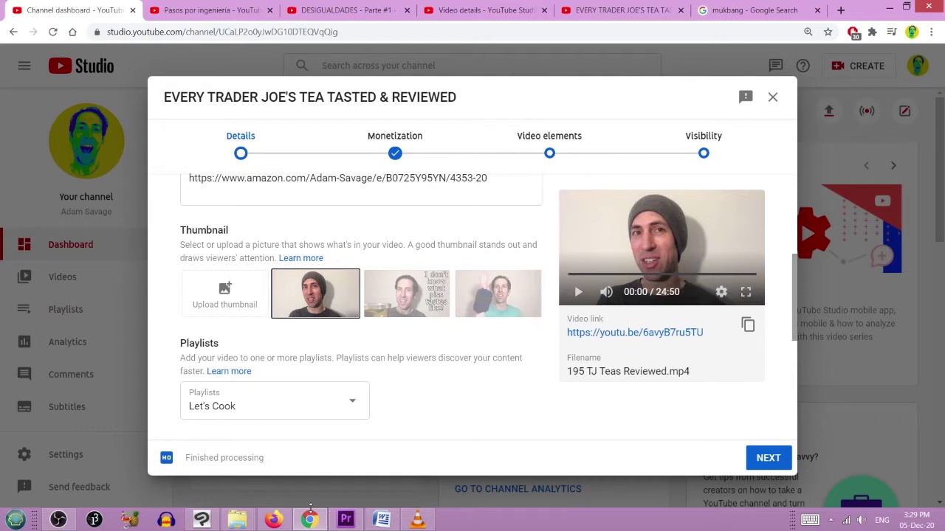
# Step: Expand MORE OPTIONS in the video's Details form
pyautogui.scroll(-2, 361, 310)
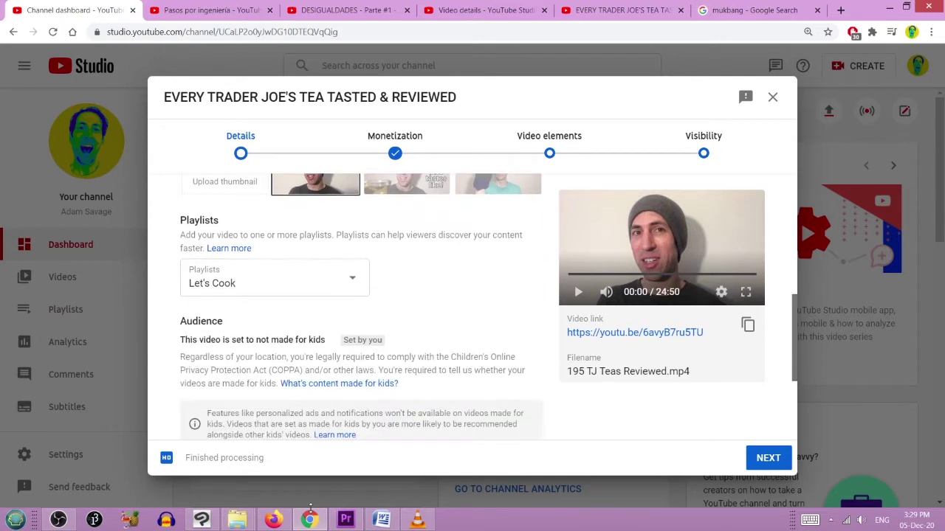
pyautogui.scroll(-3, 362, 310)
pyautogui.scroll(1, 362, 310)
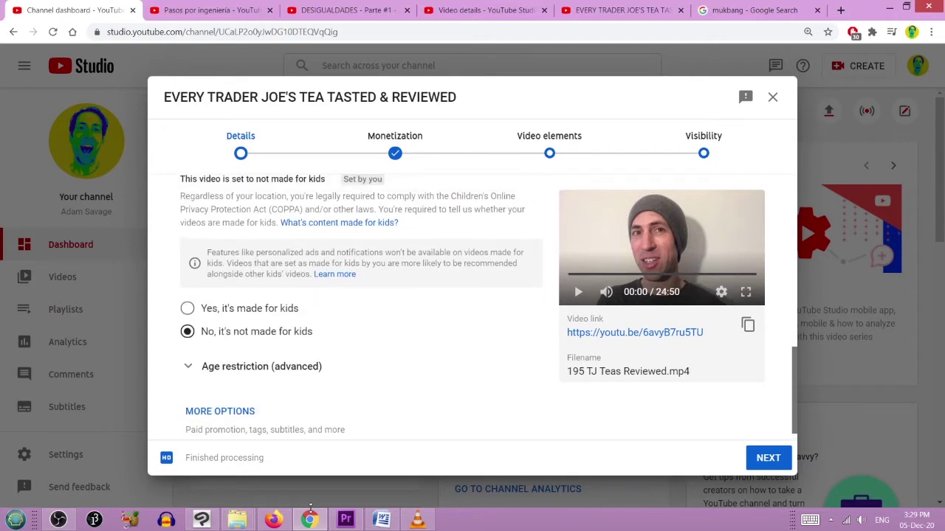
pyautogui.click(220, 432)
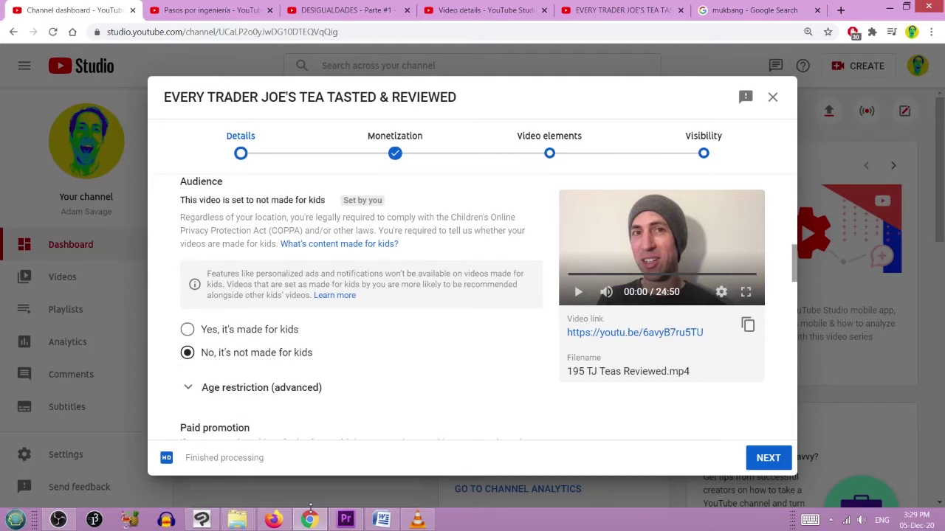
# Step: Choose the second auto-generated frame, the presenter with the tea glass, as the thumbnail
pyautogui.scroll(-10, 801, 220)
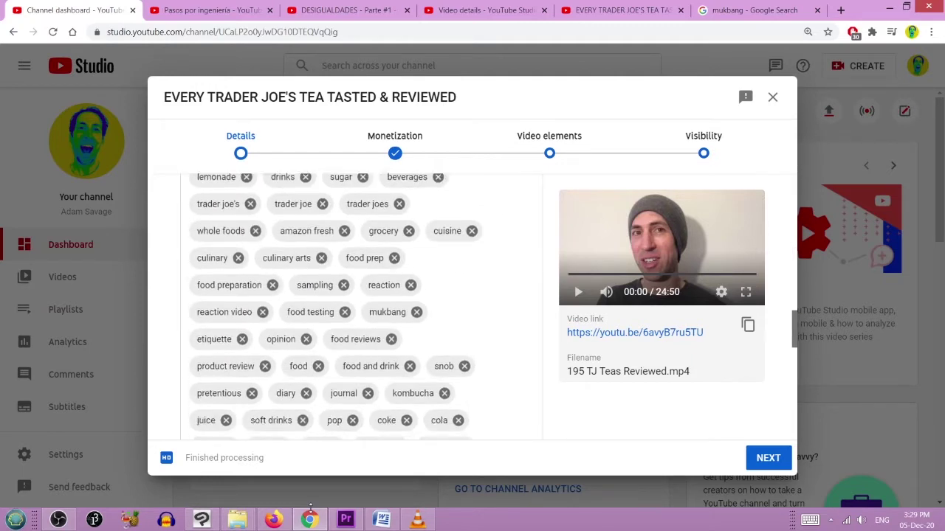
pyautogui.scroll(-10, 800, 220)
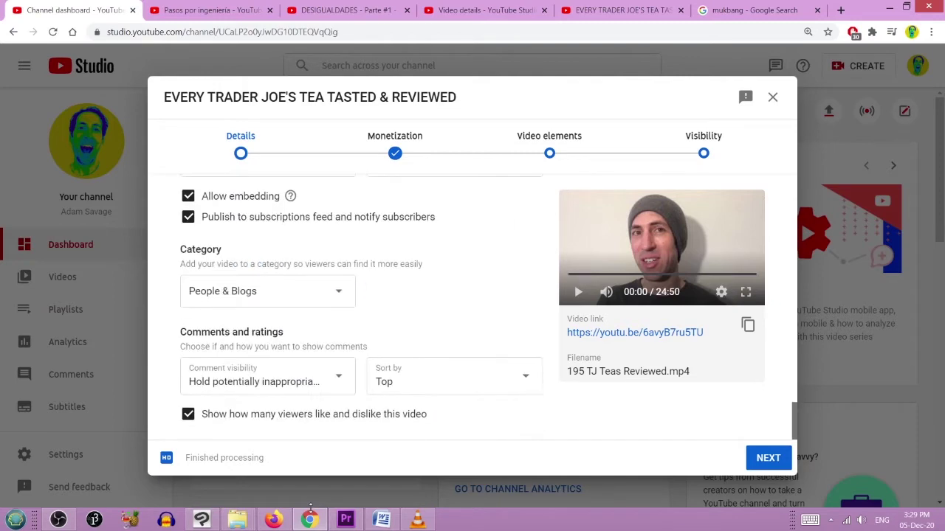
pyautogui.scroll(20, 801, 220)
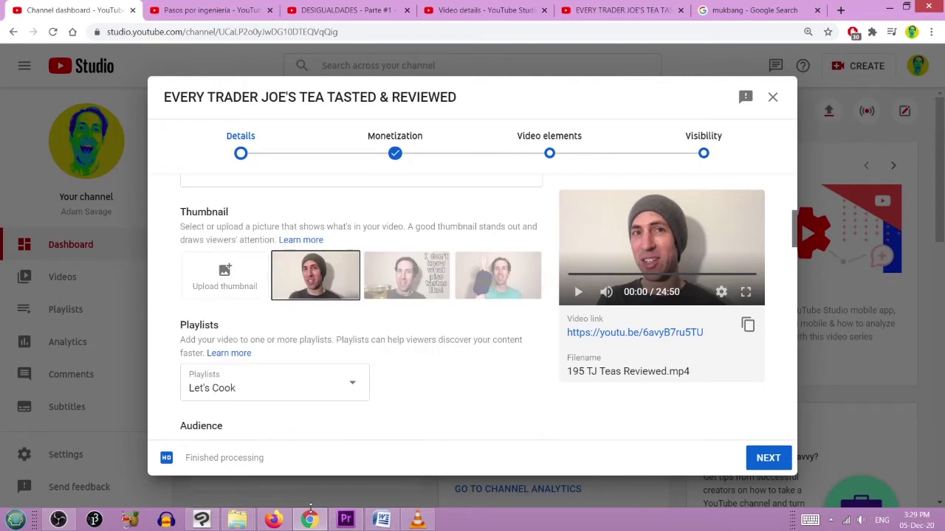
pyautogui.scroll(-3, 800, 220)
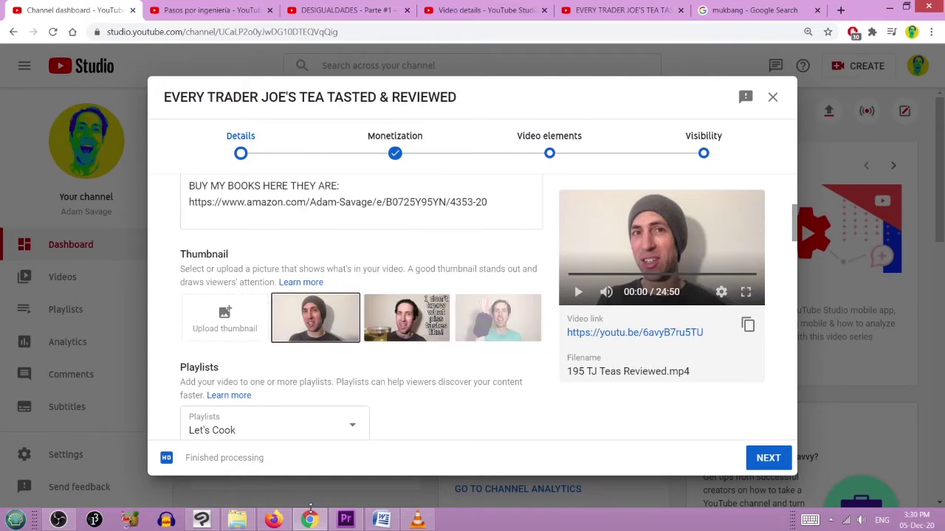
pyautogui.click(406, 317)
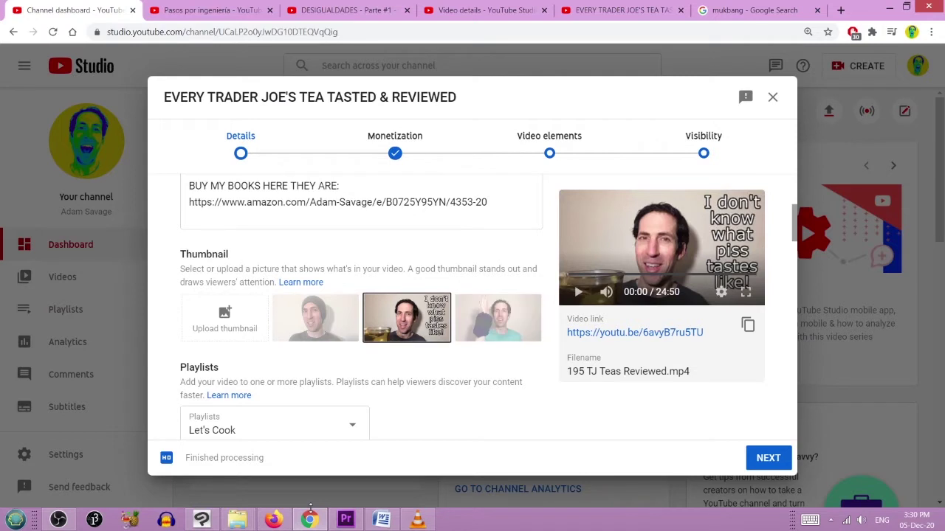
pyautogui.press('Right')
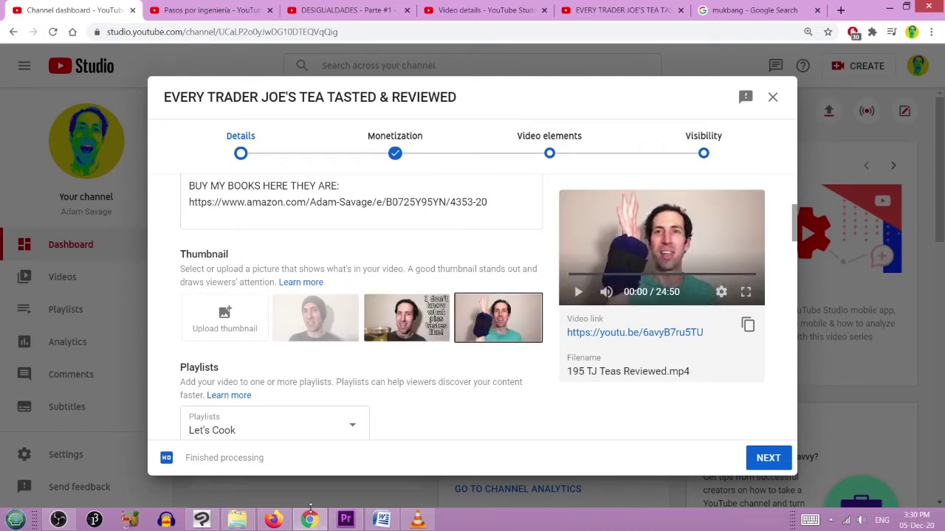
pyautogui.press('Left')
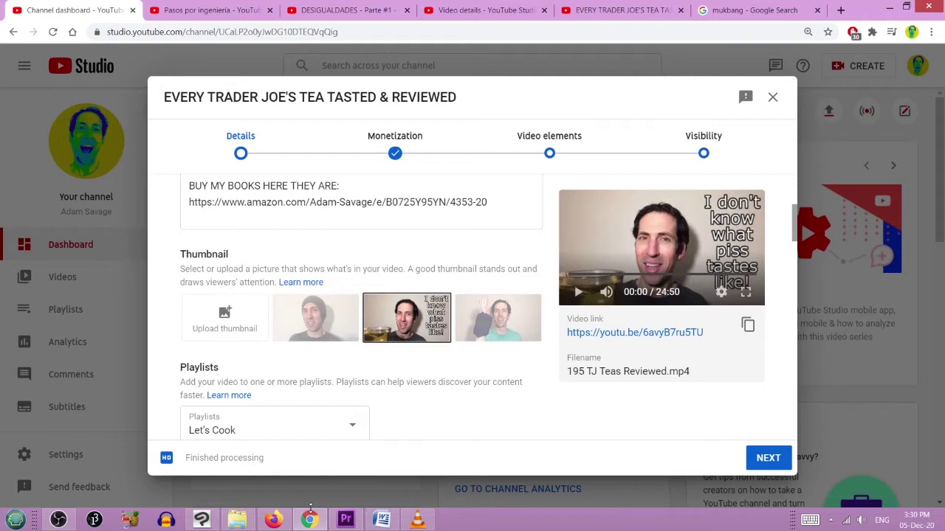
pyautogui.click(213, 521)
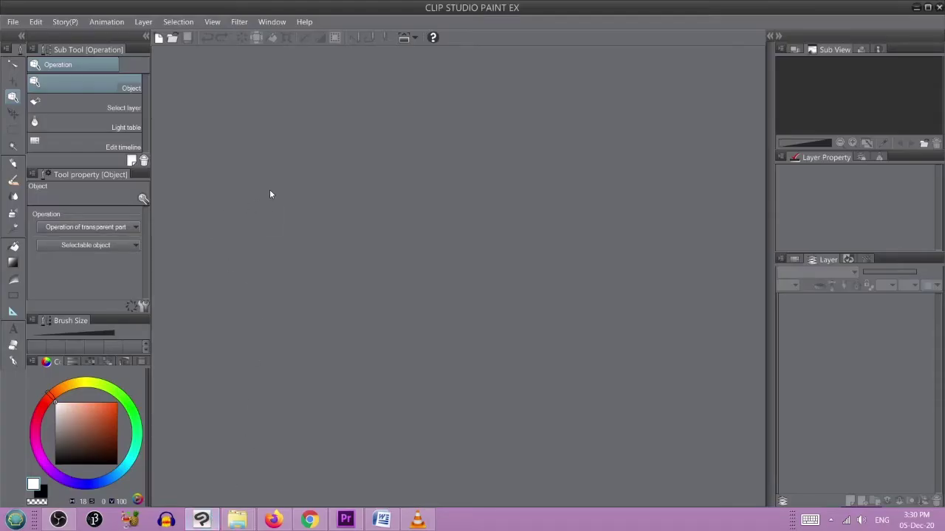
# Step: Make a new 1280×720 px canvas and import drawing.JPG onto it as a layer
pyautogui.hotkey('ctrl', 'n')
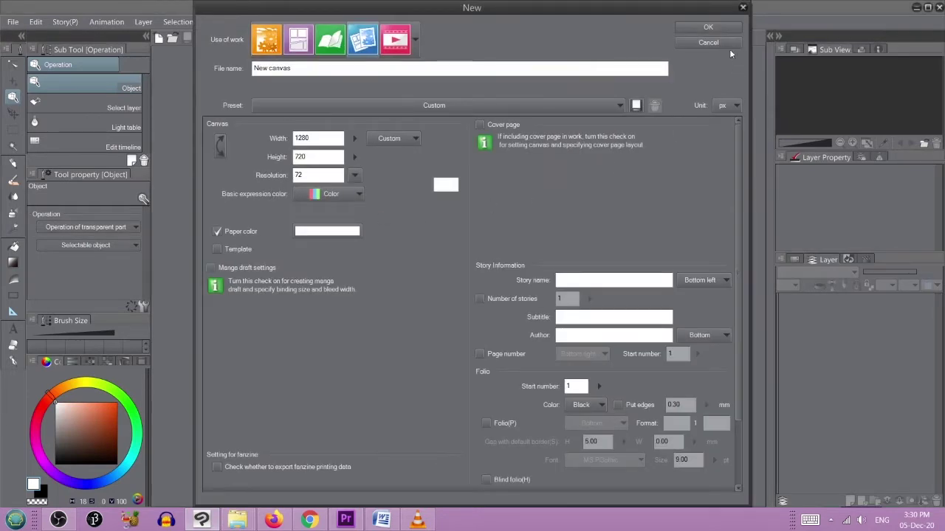
pyautogui.click(715, 29)
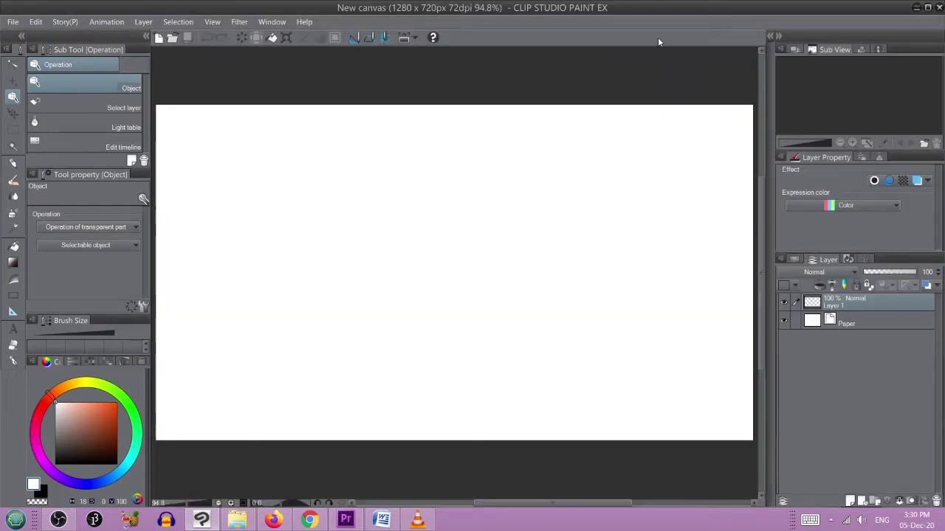
pyautogui.click(13, 21)
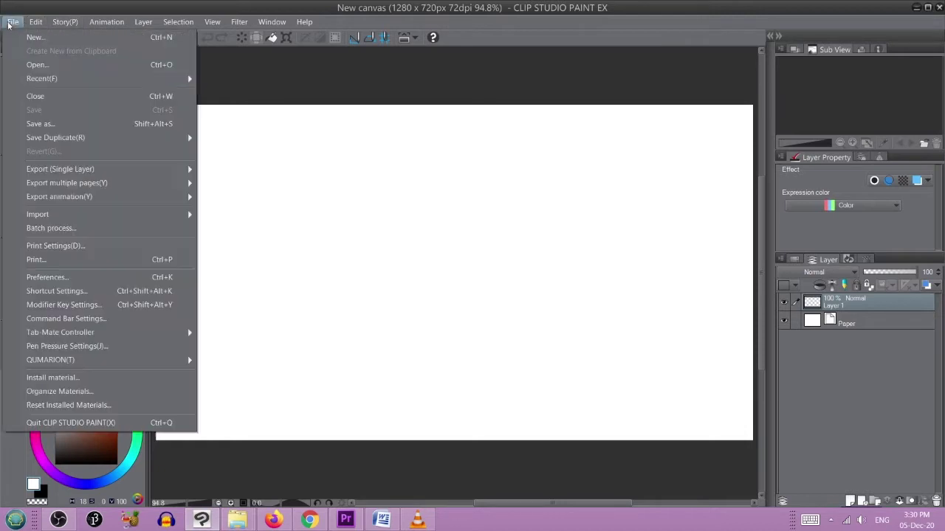
pyautogui.moveTo(176, 216)
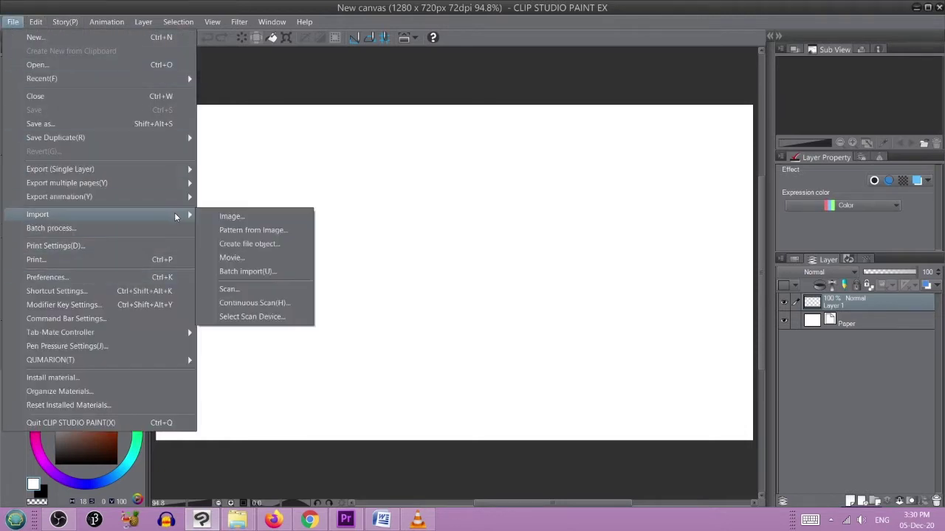
pyautogui.click(230, 220)
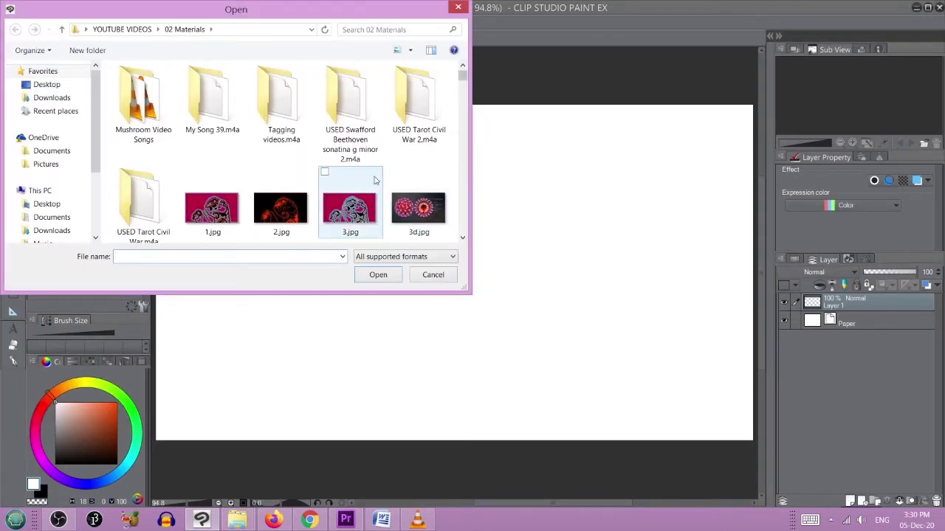
pyautogui.write('dra')
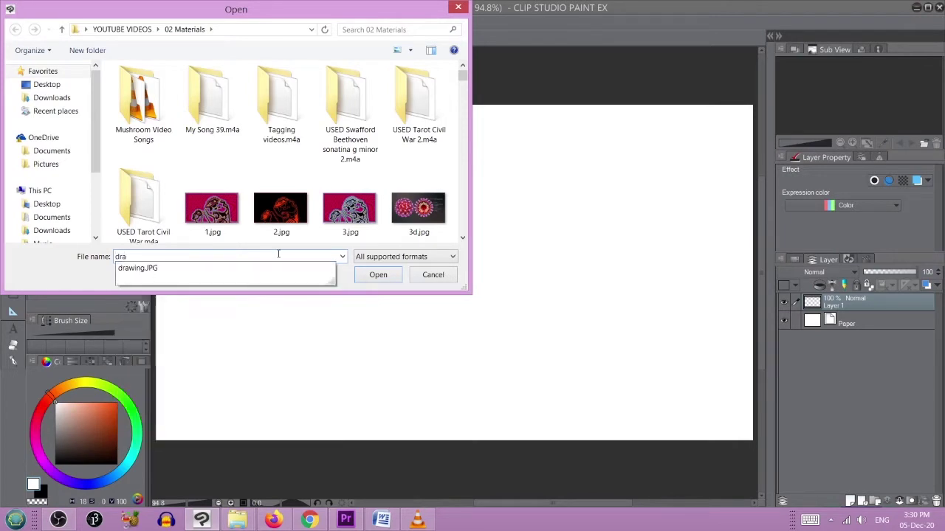
pyautogui.press('Down')
pyautogui.press('Return')
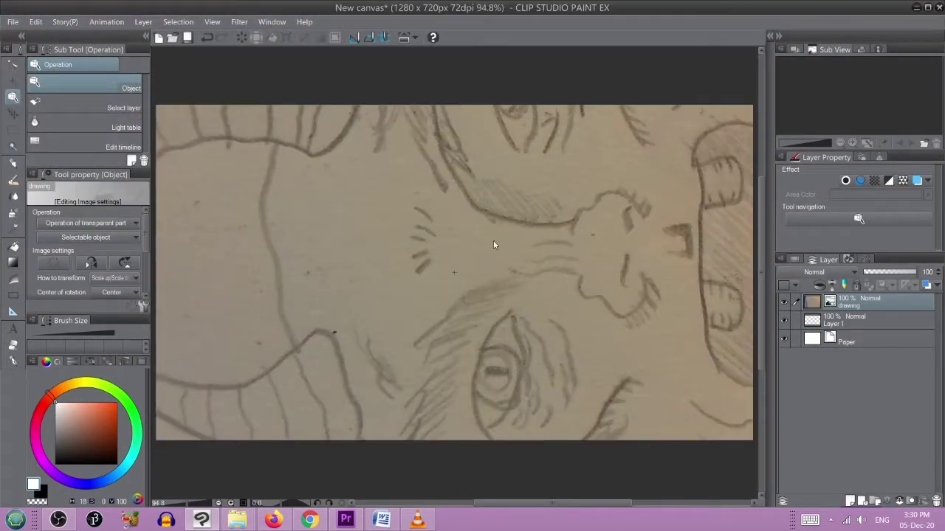
# Step: Zoom out, then shrink, rotate and move the imported sketch to straighten the face
pyautogui.scroll(-1, 502, 236)
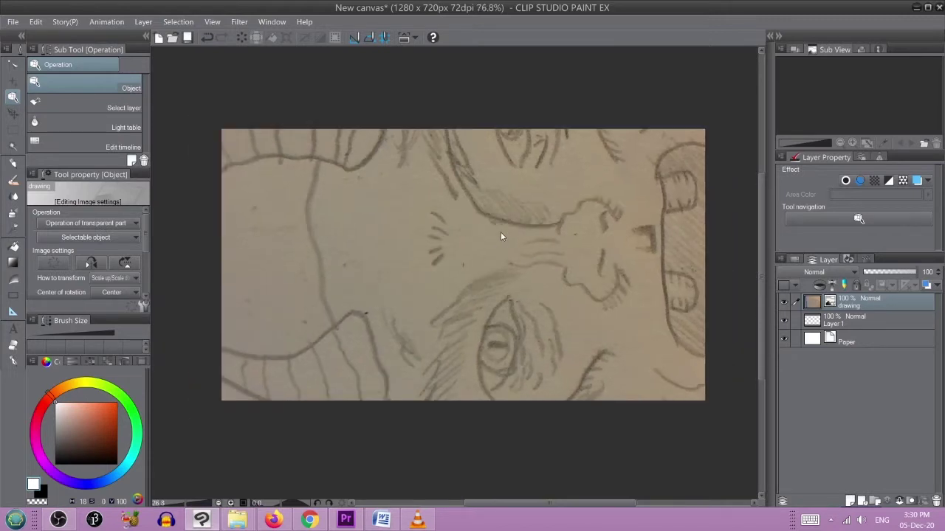
pyautogui.scroll(-2, 546, 252)
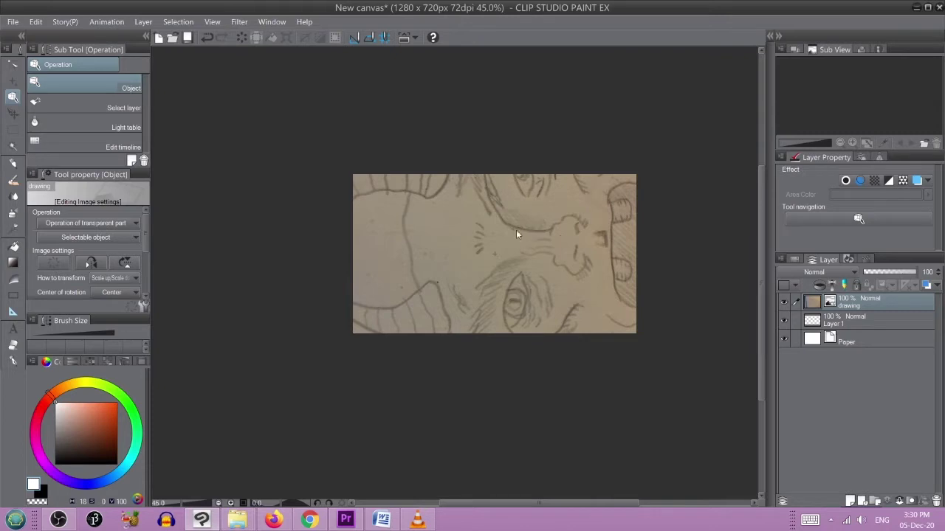
pyautogui.scroll(-2, 531, 234)
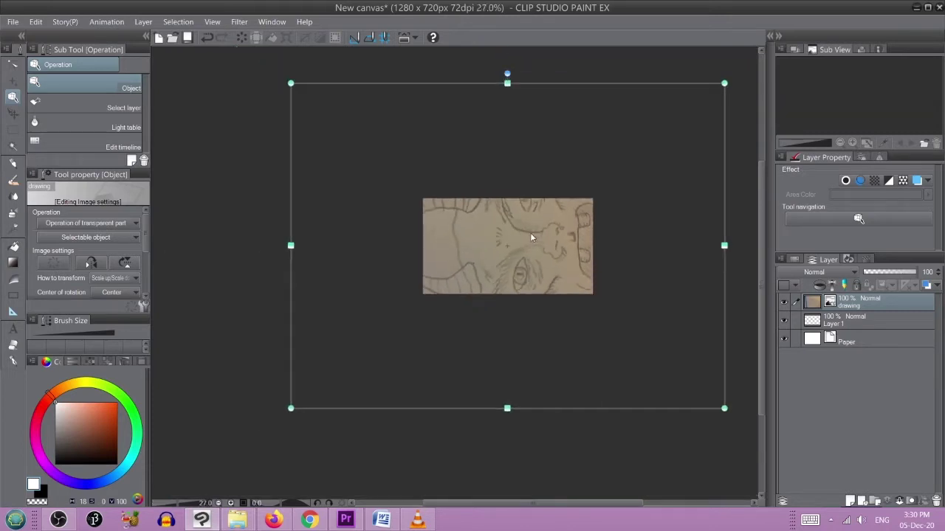
pyautogui.moveTo(291, 409); pyautogui.dragTo(457, 251)
pyautogui.moveTo(590, 71); pyautogui.dragTo(697, 155)
pyautogui.moveTo(552, 62); pyautogui.dragTo(465, 121)
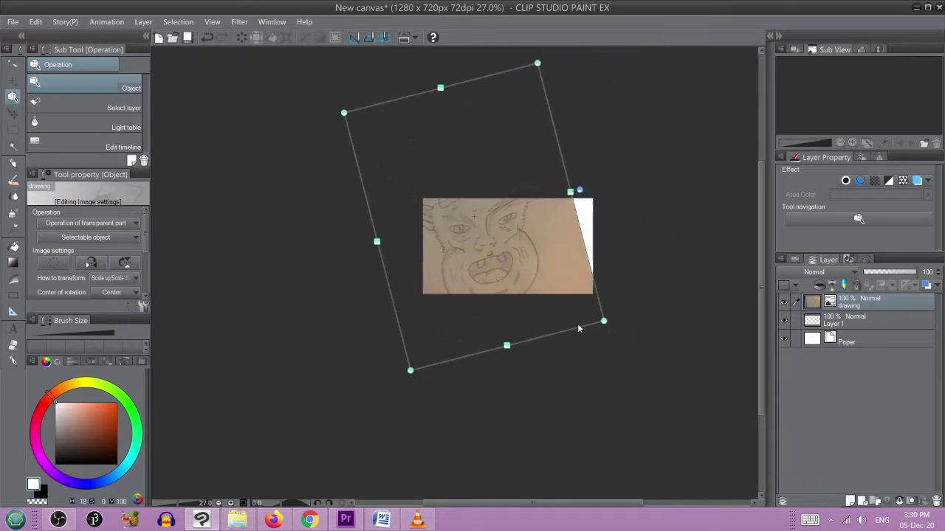
# Step: Scale the sketch much smaller and fine-tune its position on the canvas's left side
pyautogui.moveTo(603, 323); pyautogui.dragTo(485, 225)
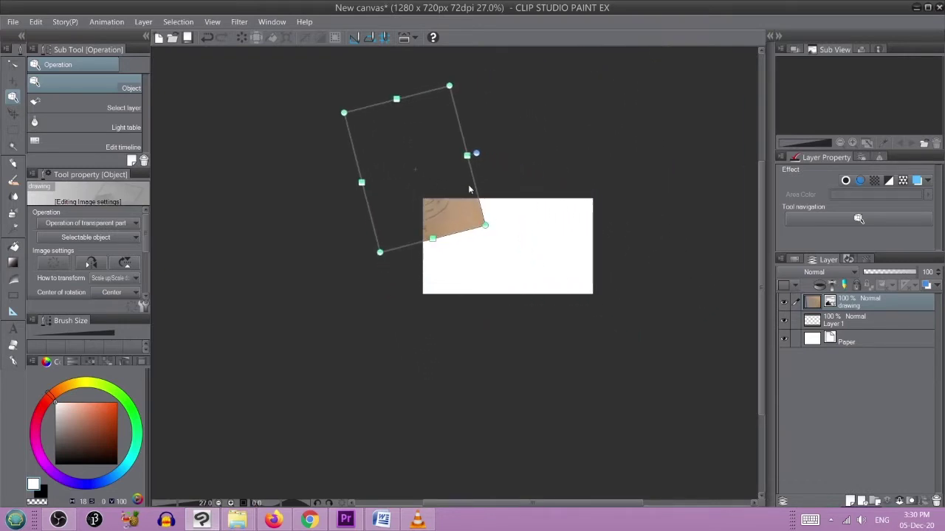
pyautogui.moveTo(424, 99); pyautogui.dragTo(467, 167)
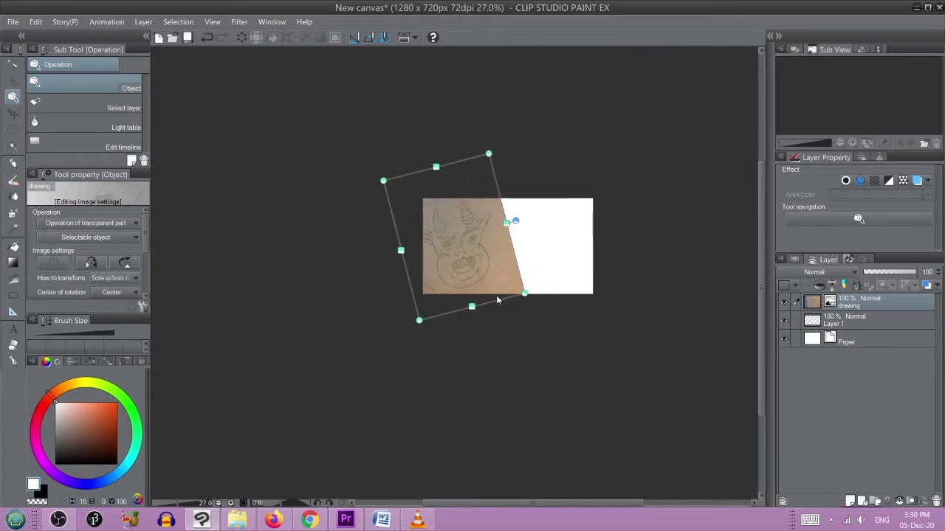
pyautogui.scroll(5, 557, 242)
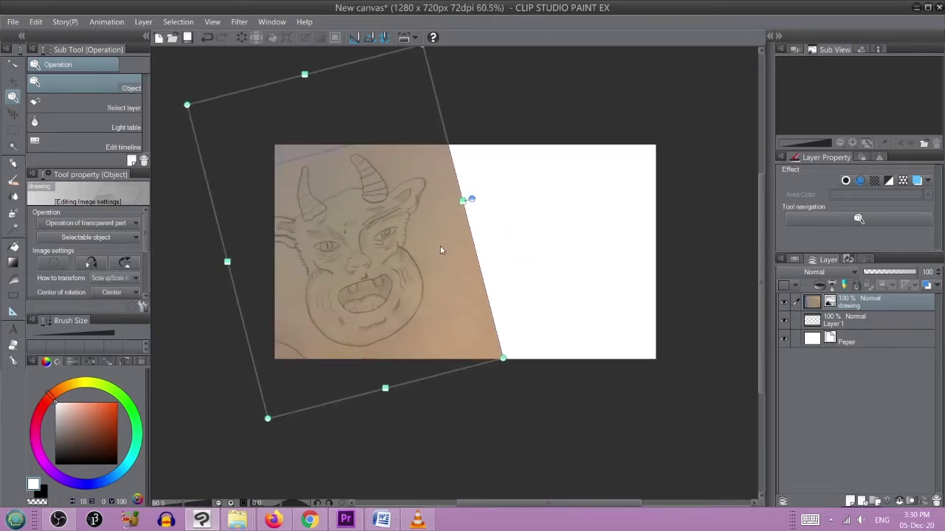
pyautogui.moveTo(332, 68); pyautogui.dragTo(355, 65)
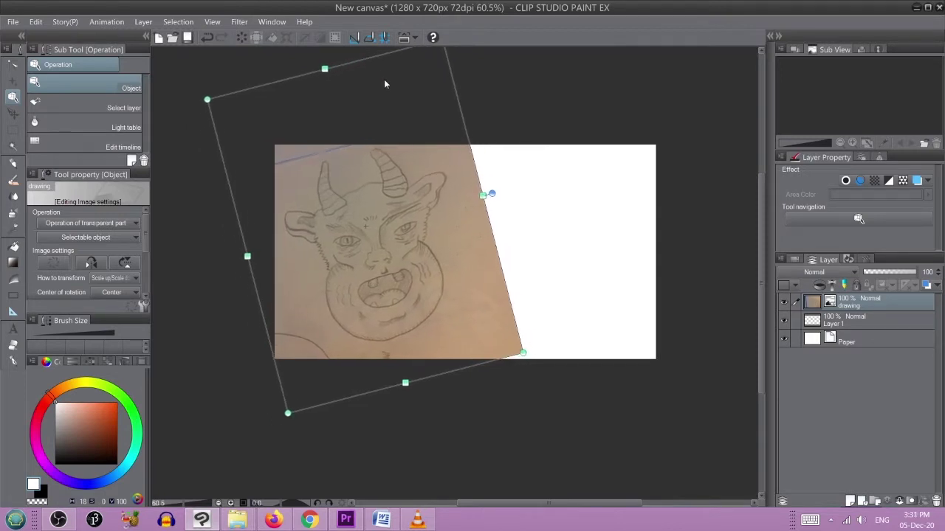
pyautogui.moveTo(362, 61); pyautogui.dragTo(360, 65)
pyautogui.click(310, 518)
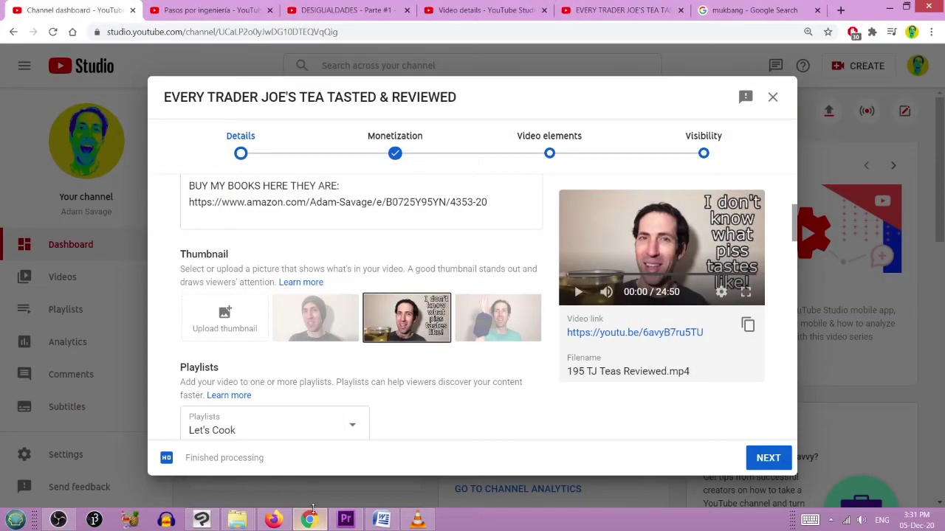
# Step: Search Google for 'kitchen and jorn youtube' and open The Kitchen & Jorn Show channel
pyautogui.click(825, 12)
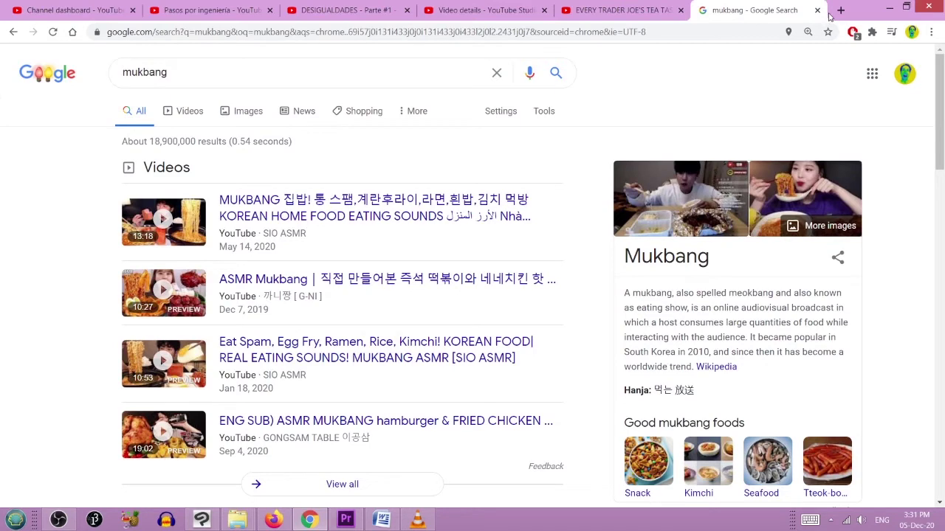
pyautogui.doubleClick(145, 72)
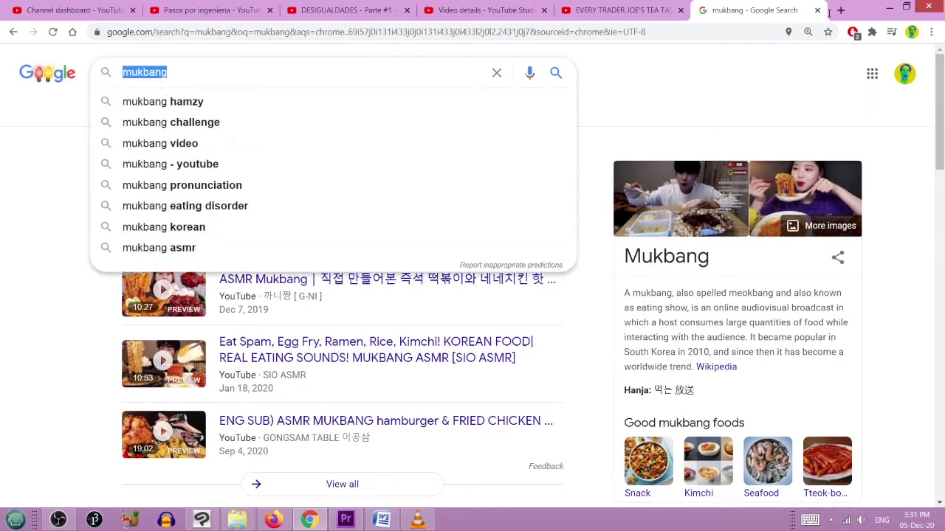
pyautogui.write('kitchen ')
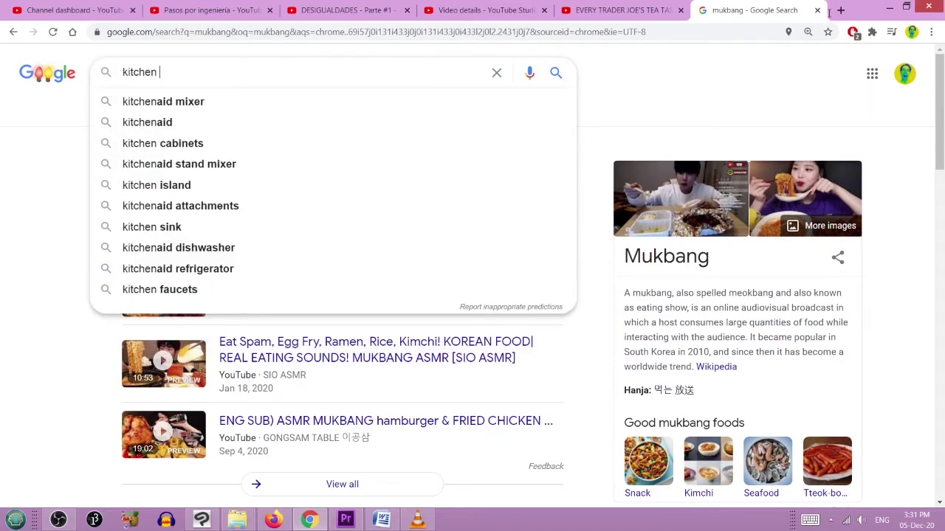
pyautogui.write('and jorn youtube')
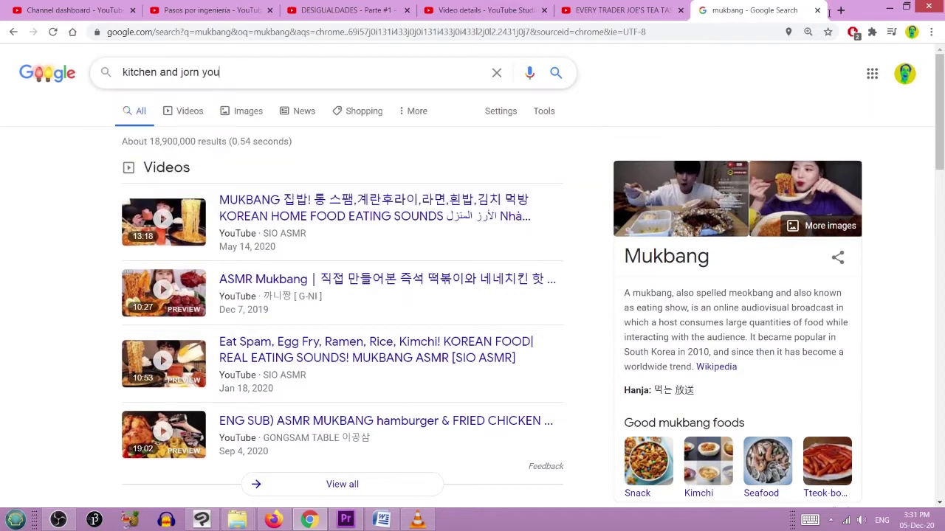
pyautogui.press('Return')
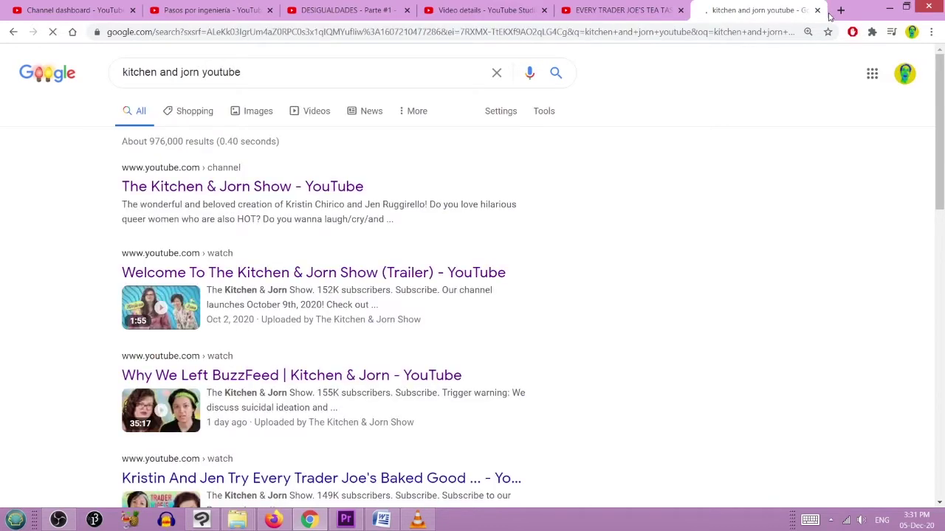
pyautogui.click(277, 195)
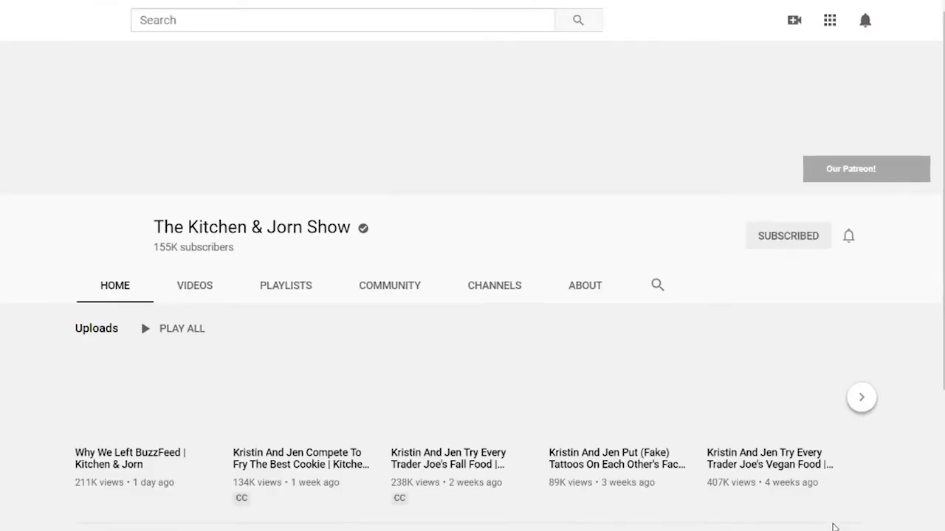
# Step: Set the volume to 42 and browse the uploads on the channel's Videos tab
pyautogui.moveTo(854, 414); pyautogui.dragTo(860, 440)
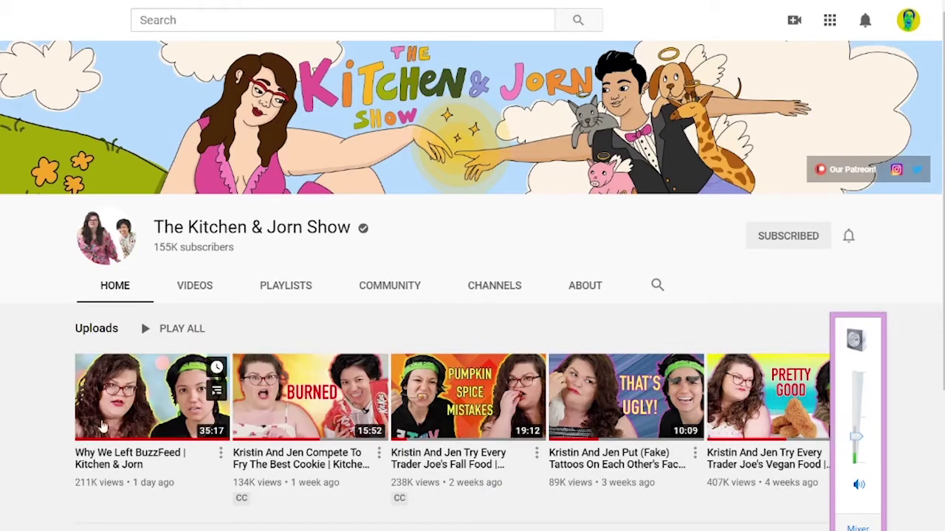
pyautogui.click(40, 414)
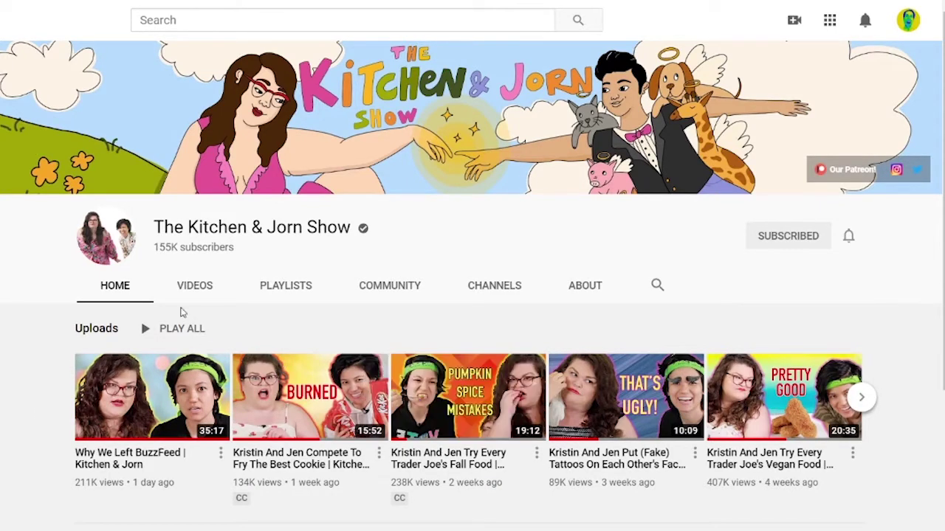
pyautogui.click(190, 292)
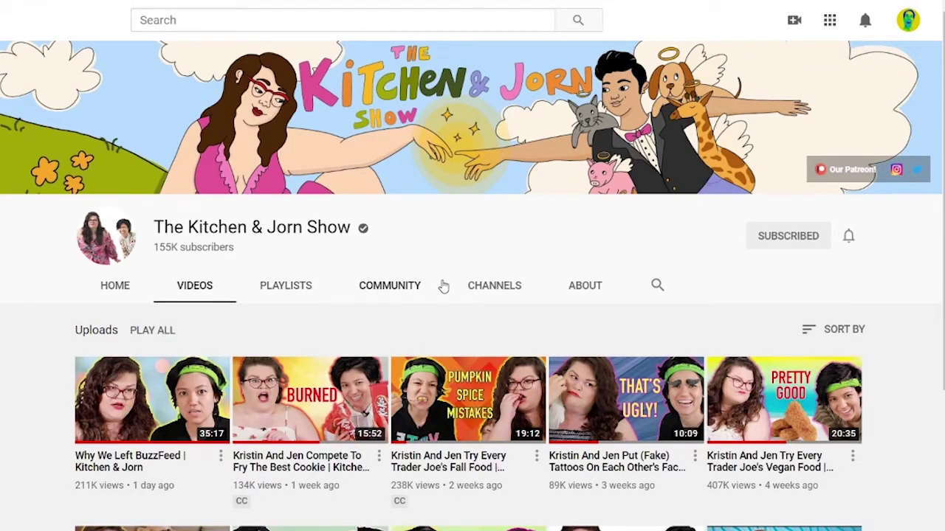
pyautogui.scroll(-1, 442, 288)
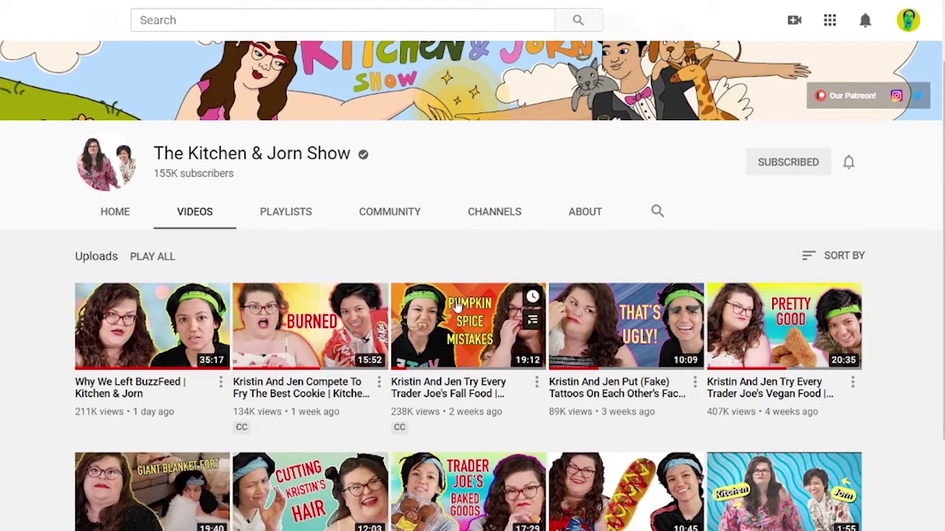
pyautogui.scroll(-1, 470, 483)
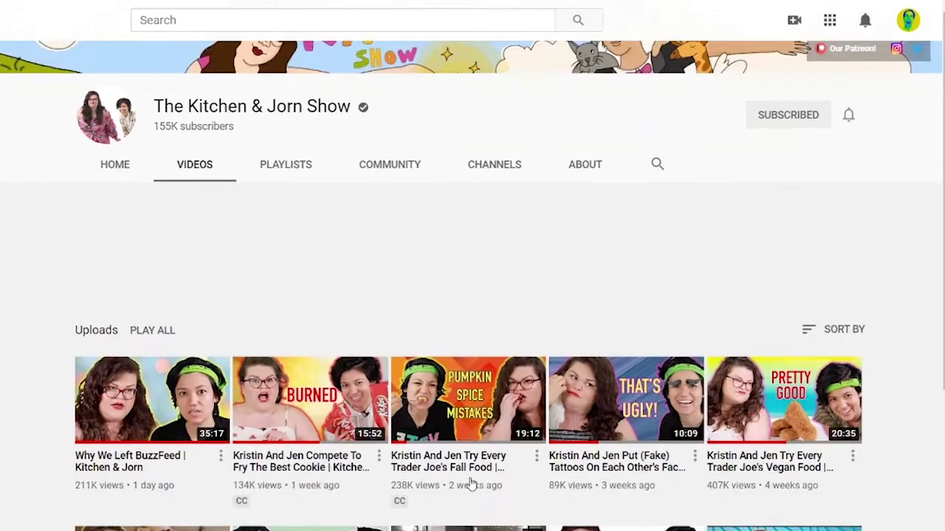
pyautogui.scroll(-1, 369, 359)
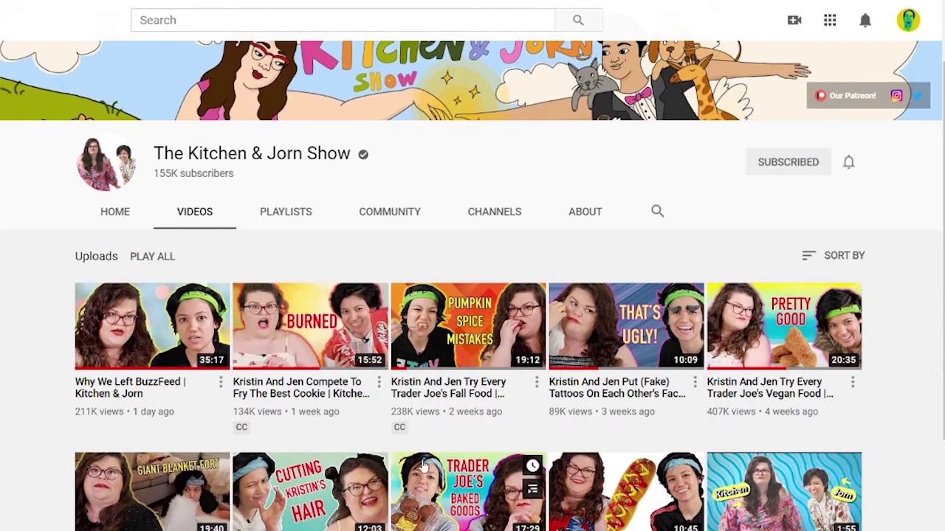
pyautogui.scroll(-1, 479, 497)
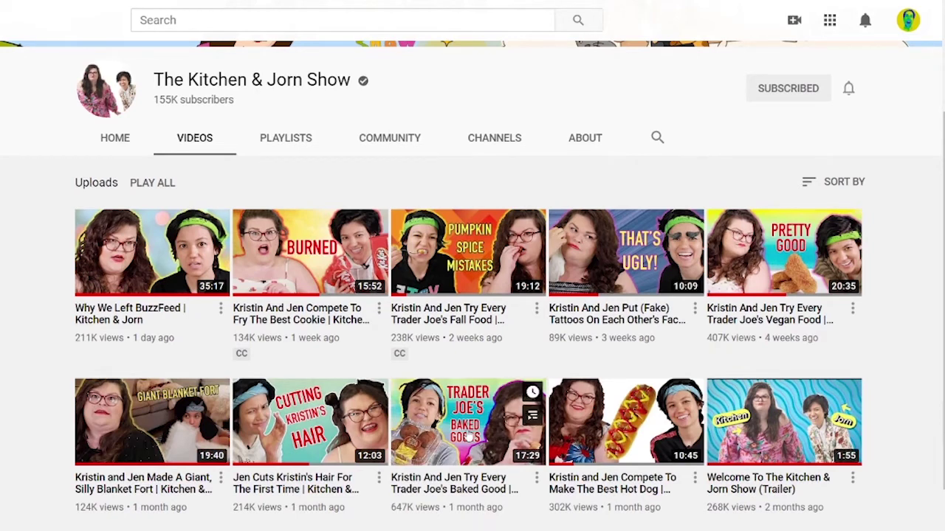
pyautogui.rightClick(468, 281)
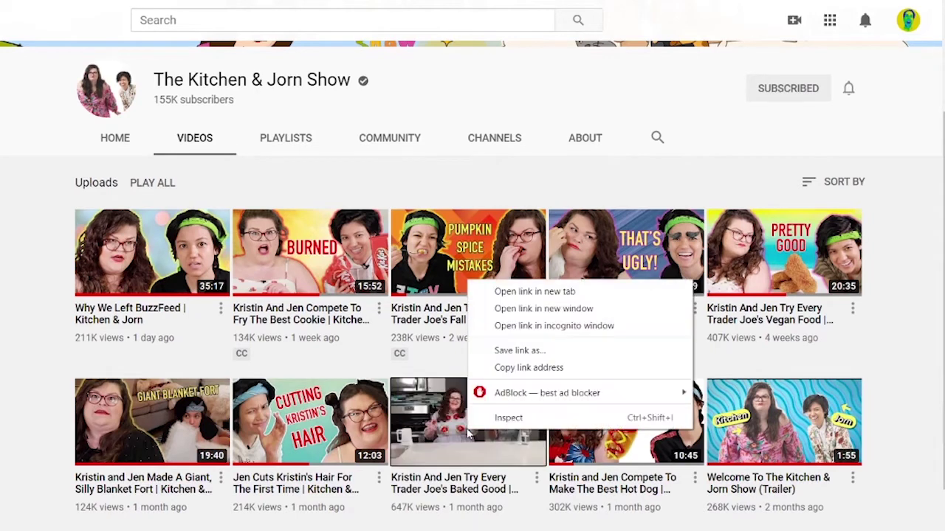
pyautogui.click(37, 341)
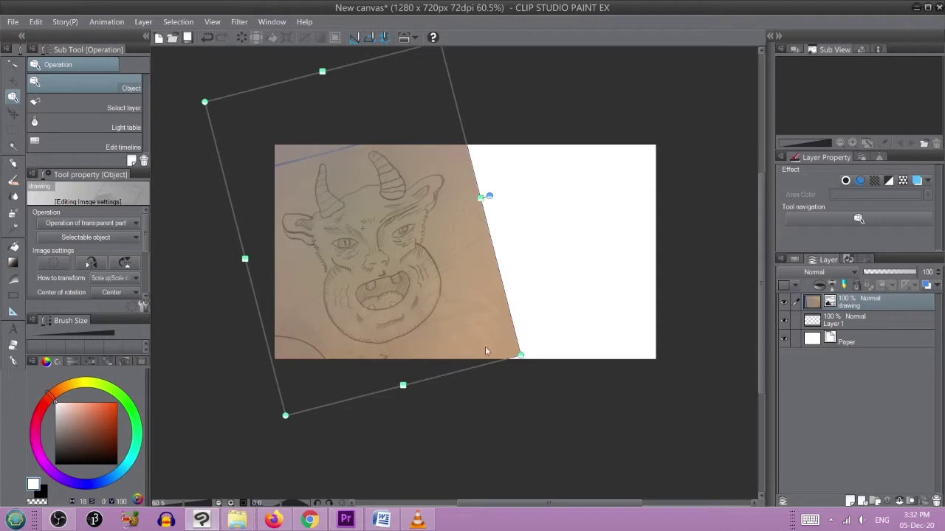
# Step: Shrink the monster sketch slightly and move it a little lower on the canvas
pyautogui.moveTo(520, 355); pyautogui.dragTo(491, 331)
pyautogui.moveTo(329, 75)
pyautogui.mouseDown()
pyautogui.moveTo(336, 105)
pyautogui.moveTo(333, 94)
pyautogui.mouseUp()
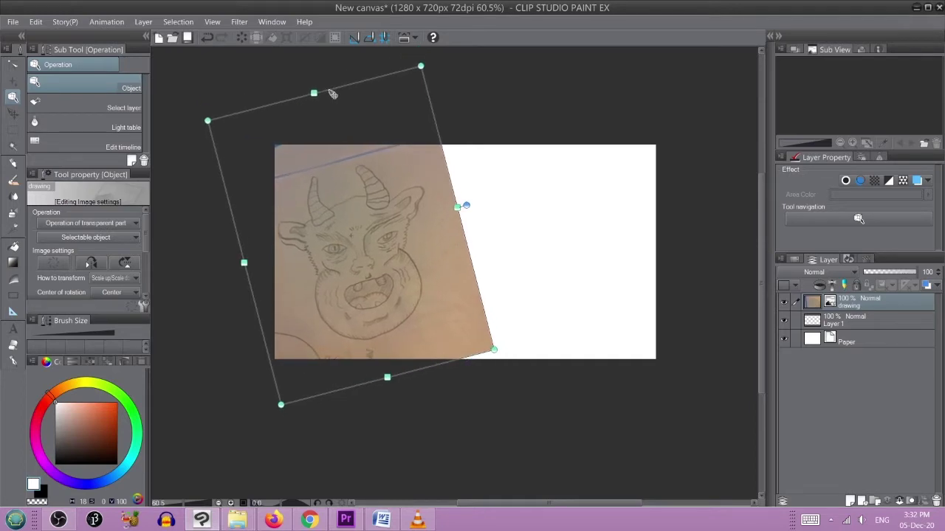
pyautogui.click(418, 521)
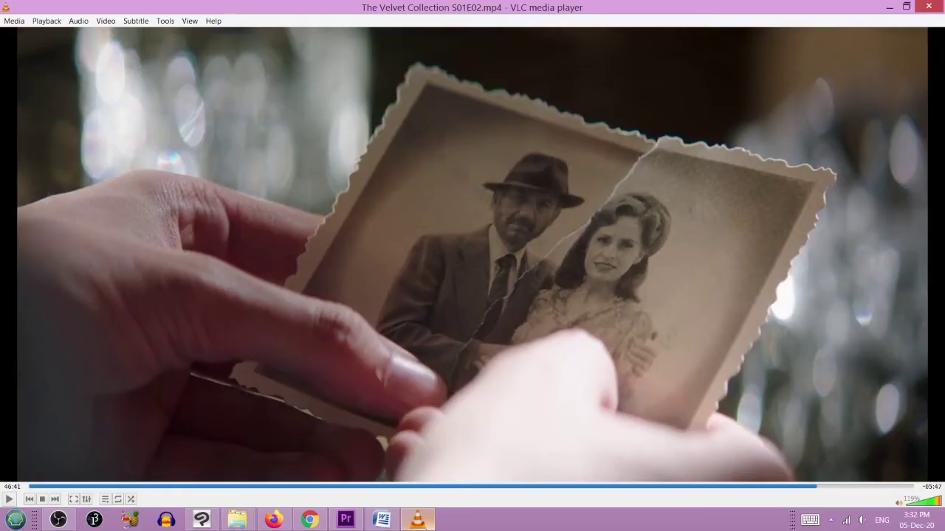
# Step: Bring up the Desktop's YOUTUBE VIDEOS folder in File Explorer
pyautogui.click(418, 520)
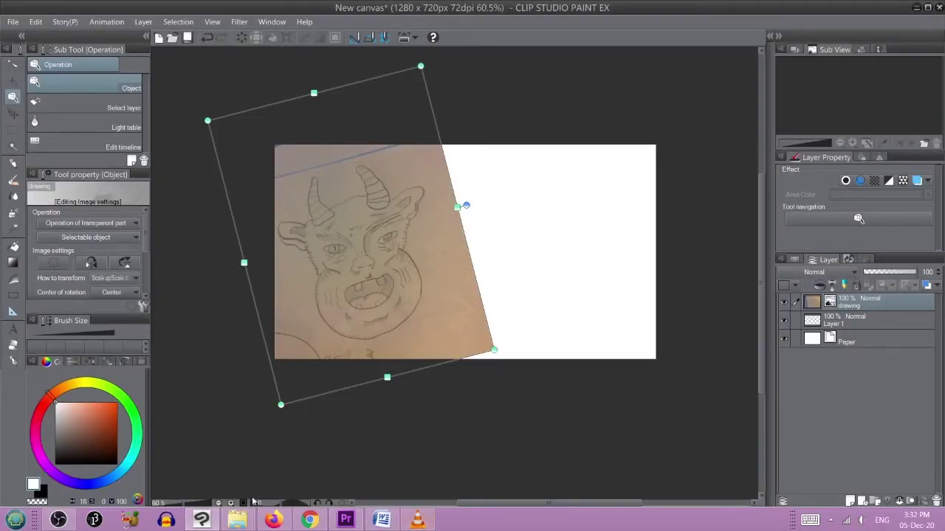
pyautogui.moveTo(236, 520)
pyautogui.click(288, 485)
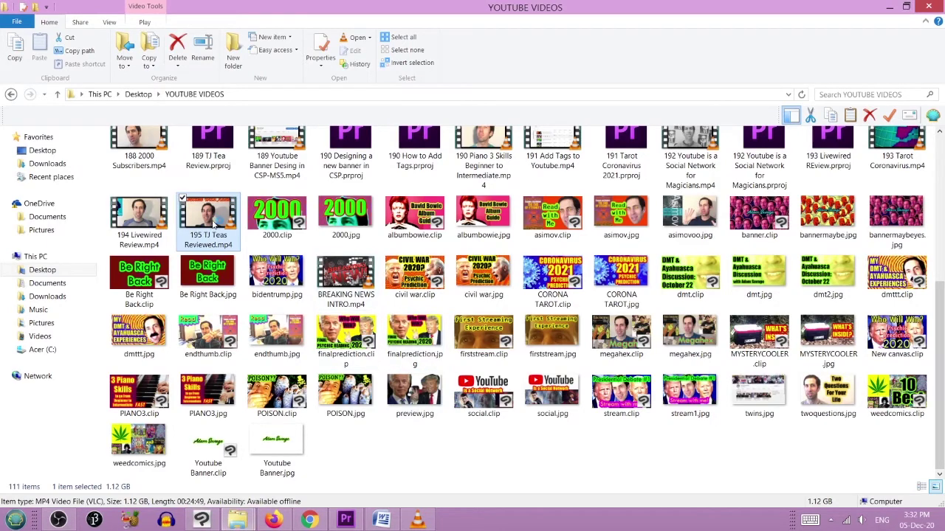
# Step: Bring VLC forward, stop the current episode and start 195 TJ Teas Reviewed.mp4
pyautogui.click(418, 521)
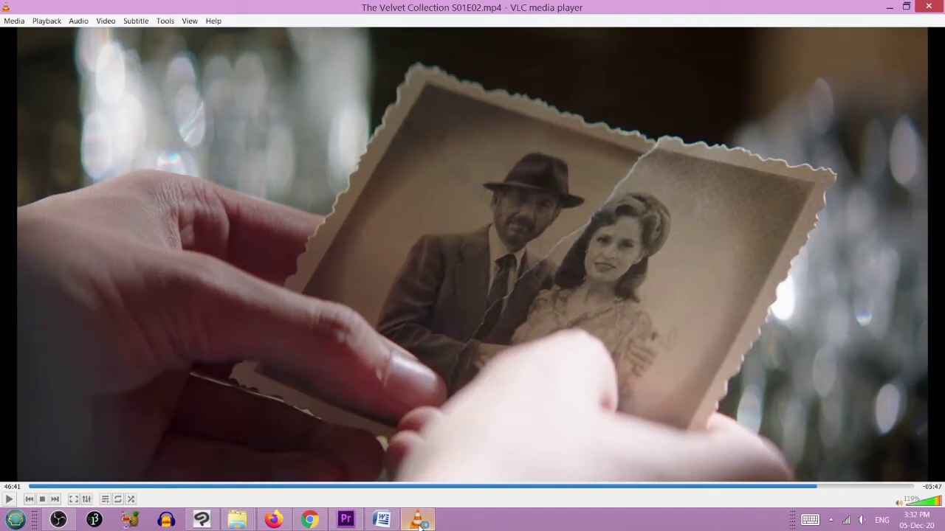
pyautogui.press('s')
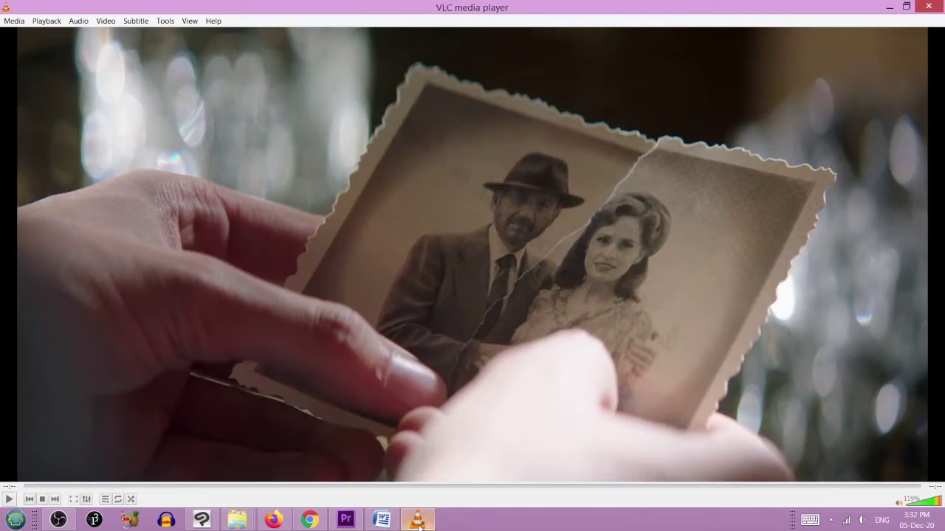
pyautogui.press('space')
pyautogui.press('space')
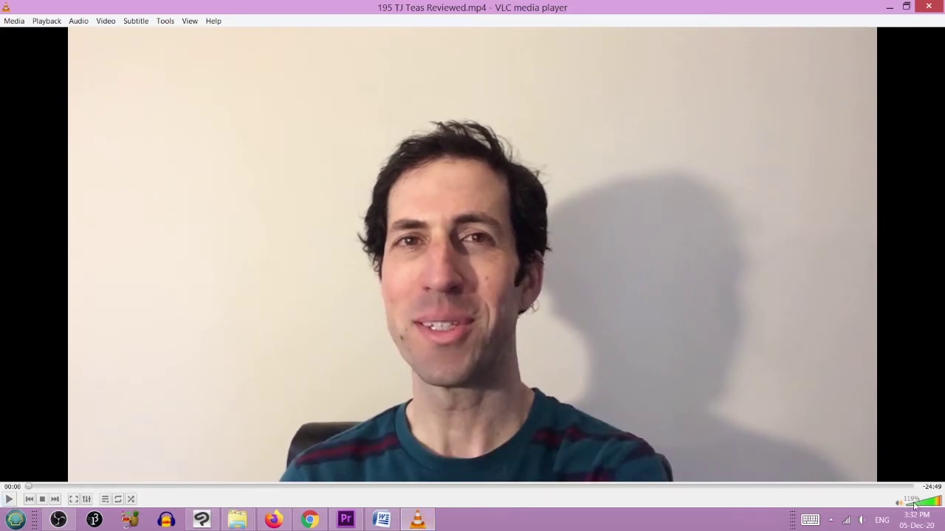
# Step: Close the input-language list and skip through the video from 02:41 to about 16:41
pyautogui.click(889, 518)
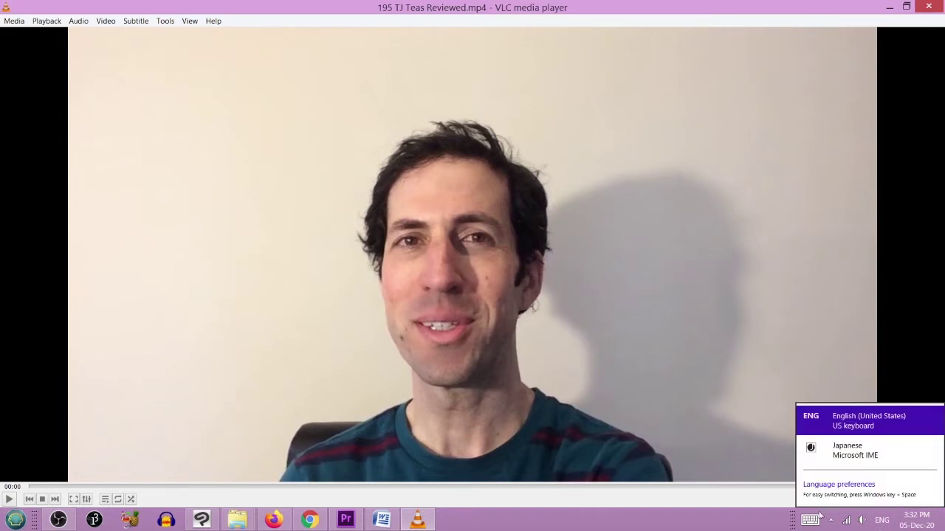
pyautogui.click(784, 504)
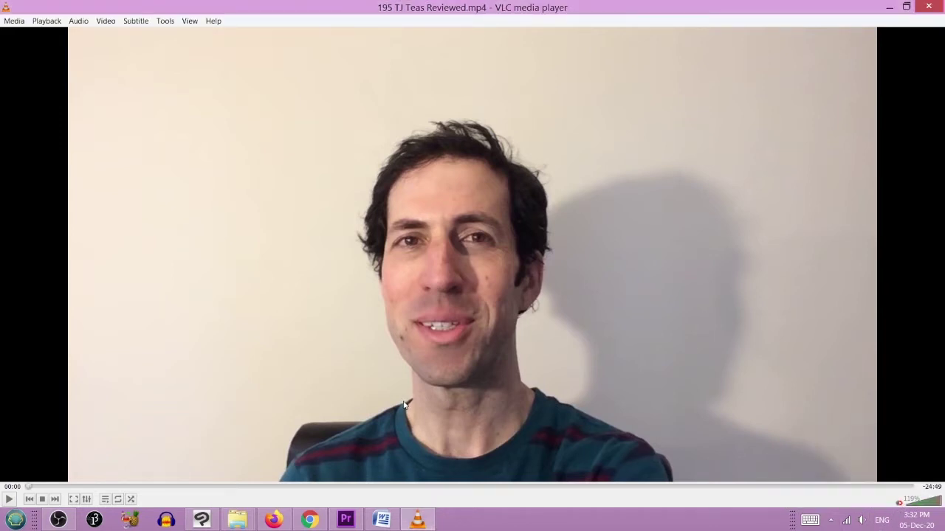
pyautogui.click(124, 487)
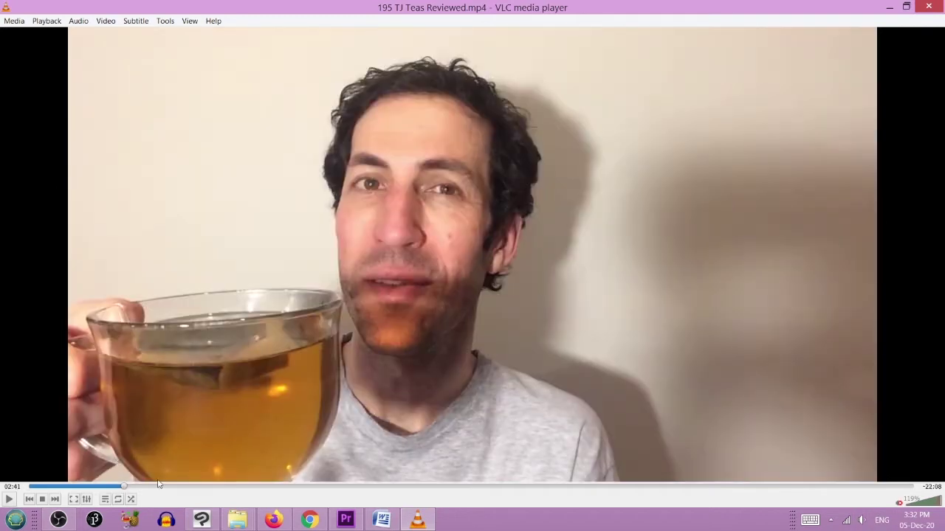
pyautogui.click(184, 486)
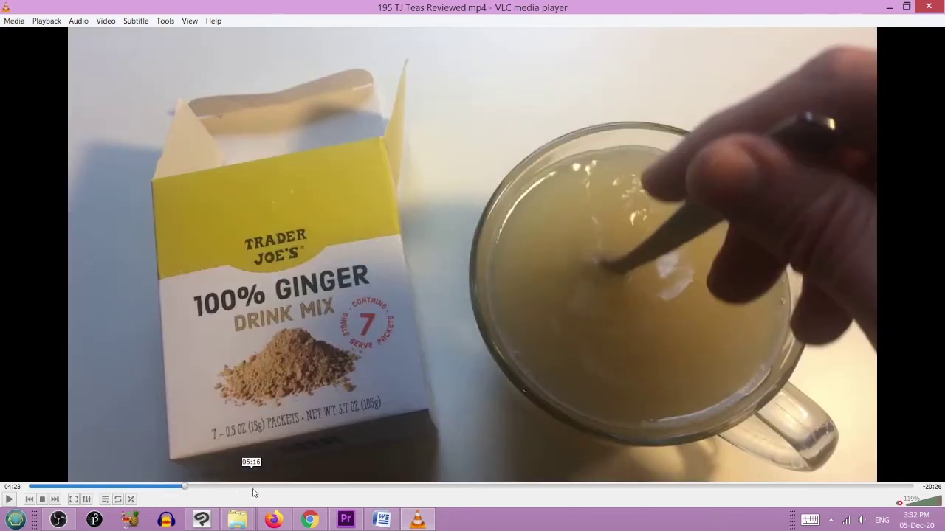
pyautogui.click(253, 486)
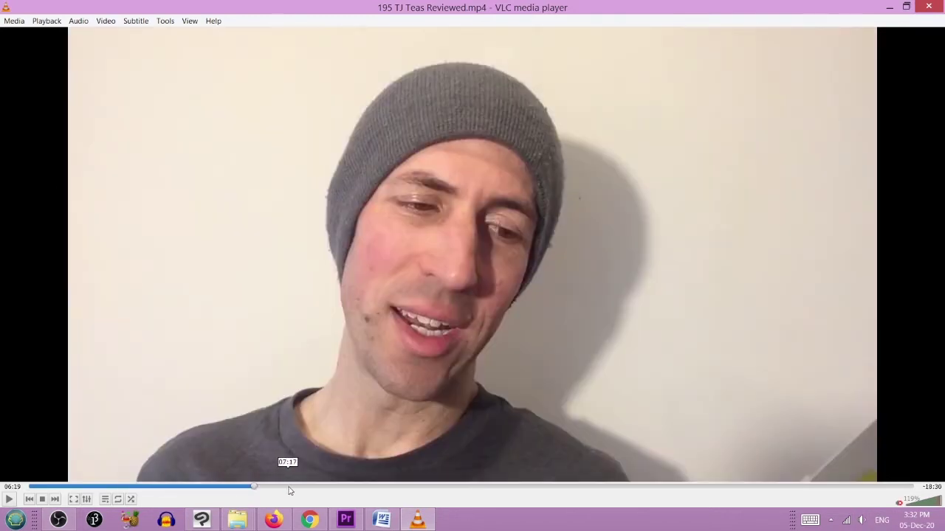
pyautogui.click(375, 485)
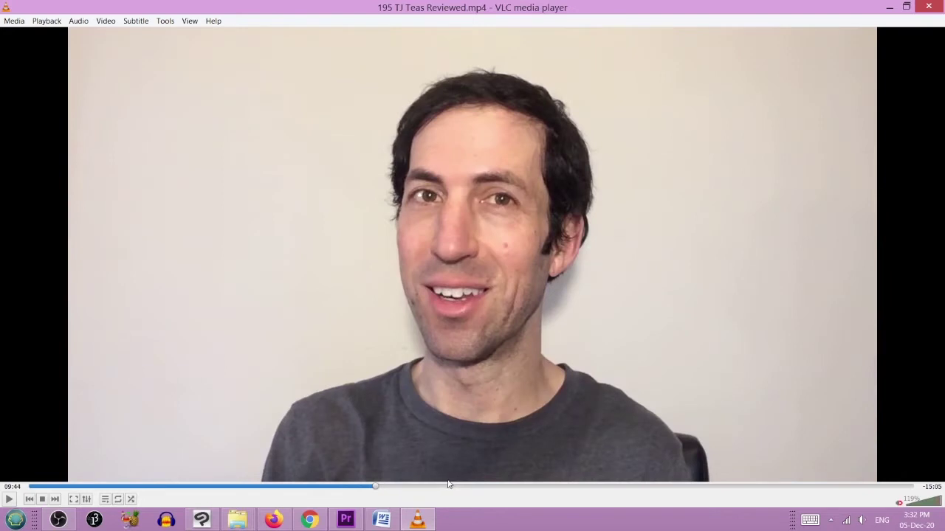
pyautogui.click(448, 486)
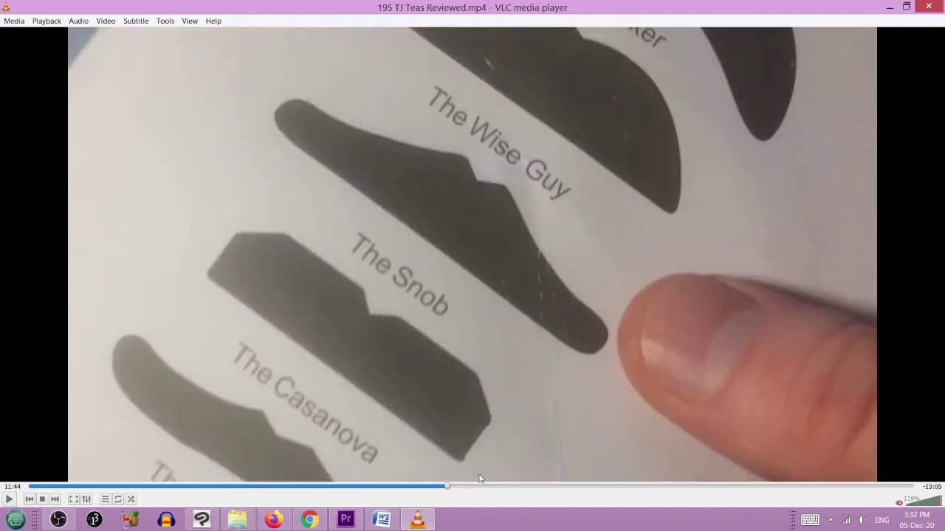
pyautogui.click(531, 485)
pyautogui.click(537, 486)
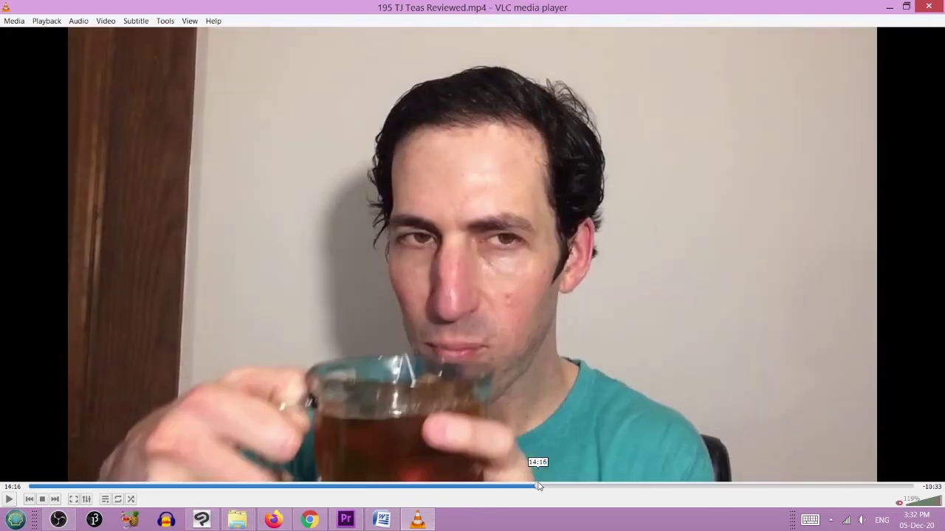
pyautogui.click(585, 485)
pyautogui.click(624, 485)
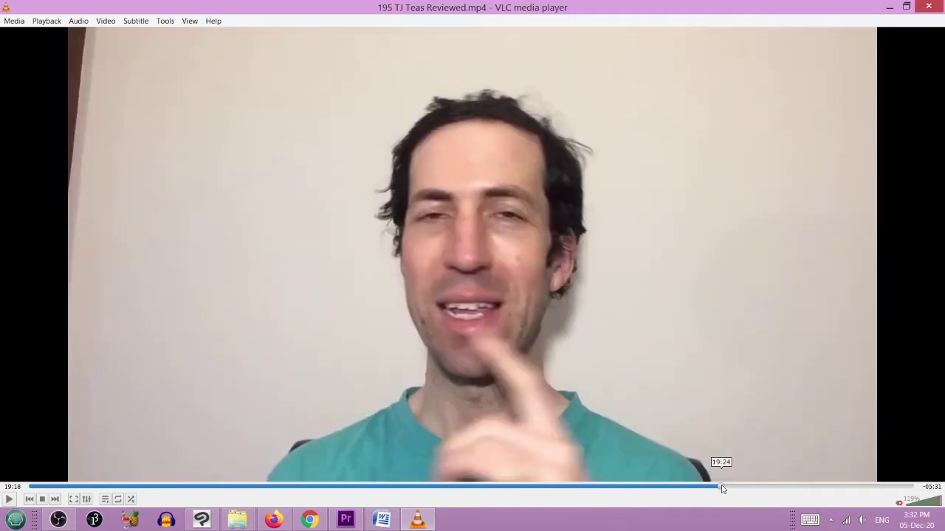
# Step: Jump ahead to about 22:09, then scrub back to around 16:10
pyautogui.click(802, 485)
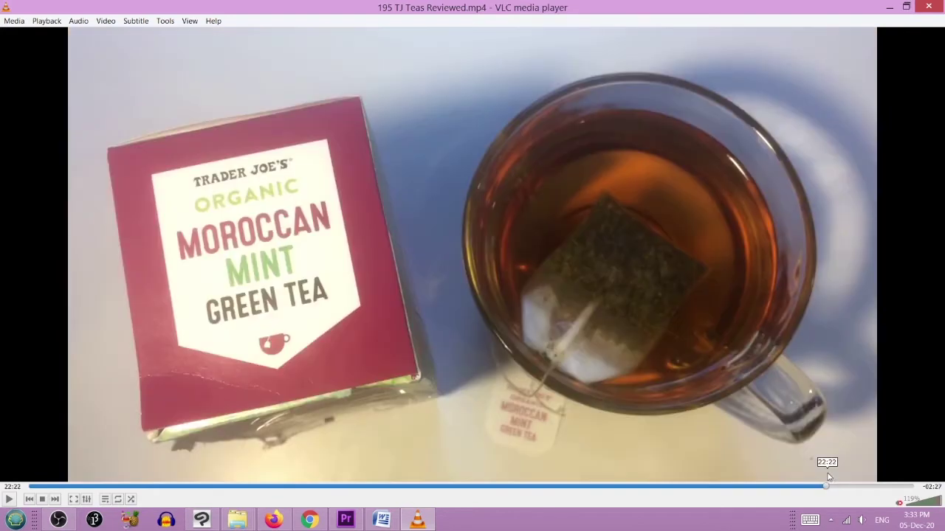
pyautogui.click(817, 479)
pyautogui.moveTo(818, 480); pyautogui.dragTo(607, 496)
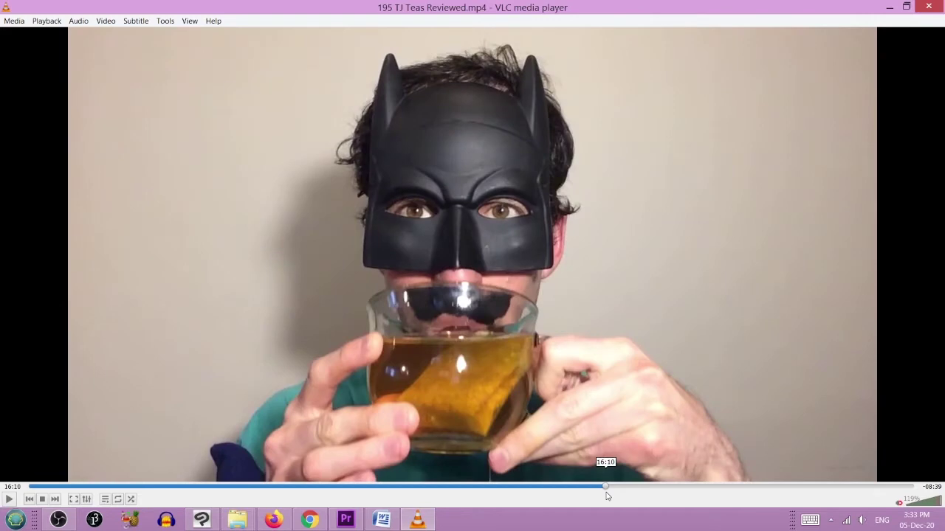
pyautogui.moveTo(607, 496)
pyautogui.mouseDown()
pyautogui.moveTo(615, 498)
pyautogui.moveTo(591, 509)
pyautogui.moveTo(608, 507)
pyautogui.mouseUp()
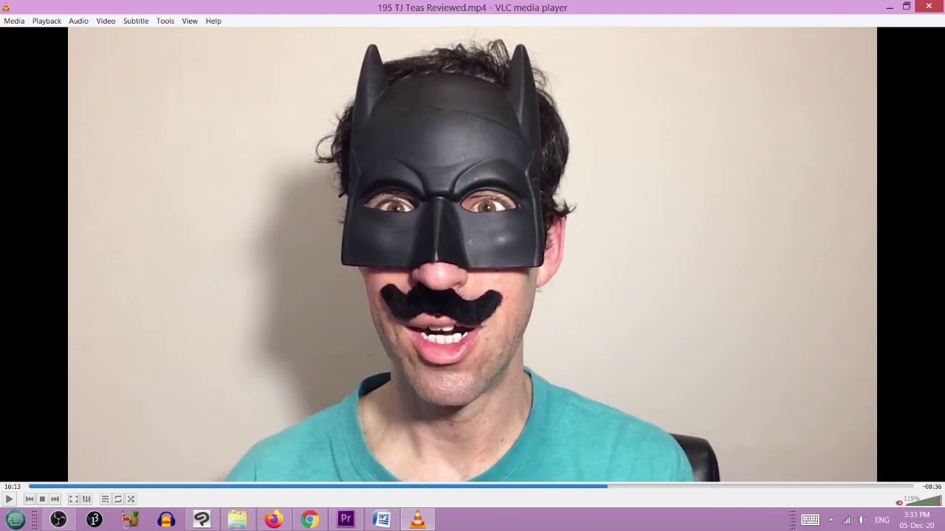
# Step: Step forward from 16:18 to about 17:10 hunting for a tea-cup frame
pyautogui.click(611, 487)
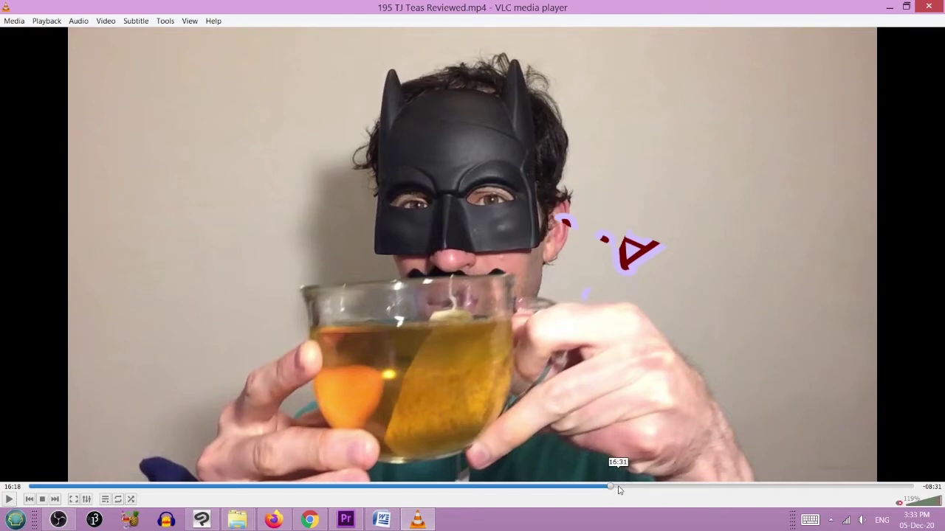
pyautogui.click(619, 488)
pyautogui.click(624, 487)
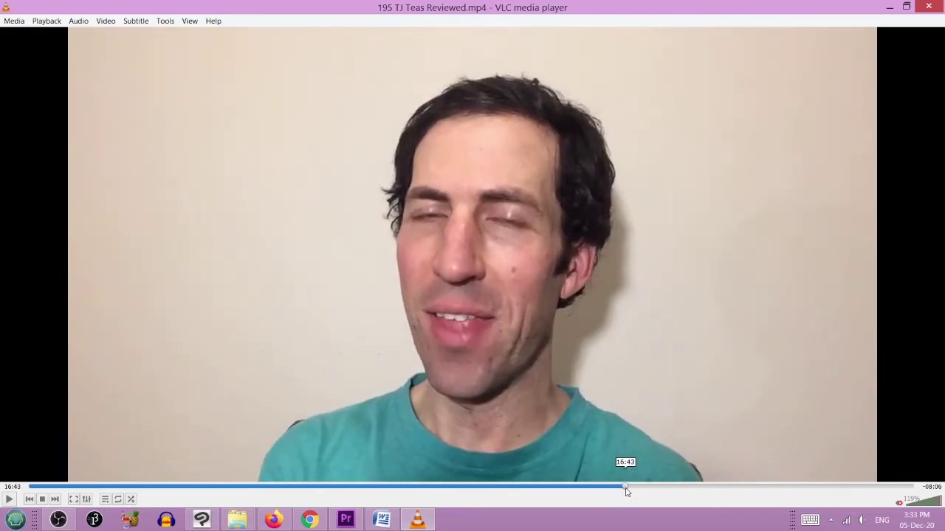
pyautogui.click(631, 488)
pyautogui.click(633, 487)
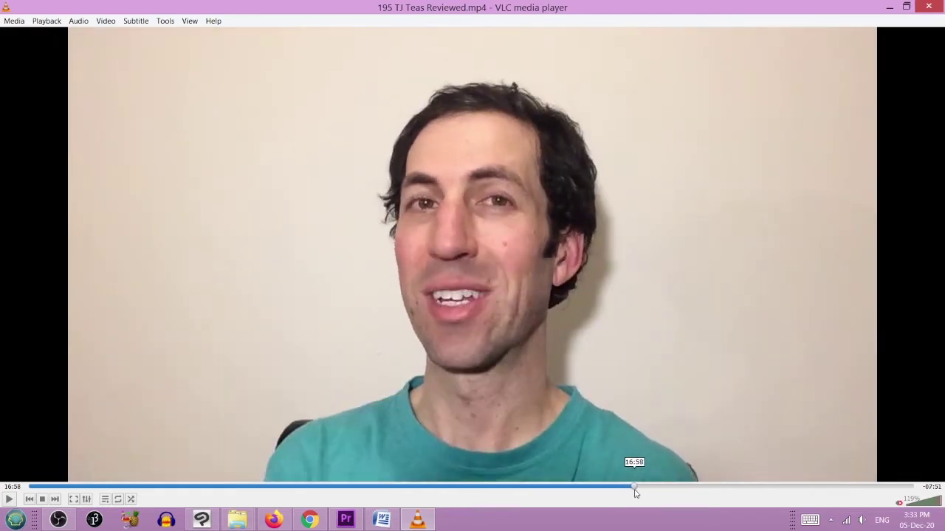
pyautogui.click(637, 487)
pyautogui.click(641, 488)
# Step: Scrub the video back from 17:10 through 12:20 and 08:17 to 02:59
pyautogui.moveTo(641, 489); pyautogui.dragTo(408, 488)
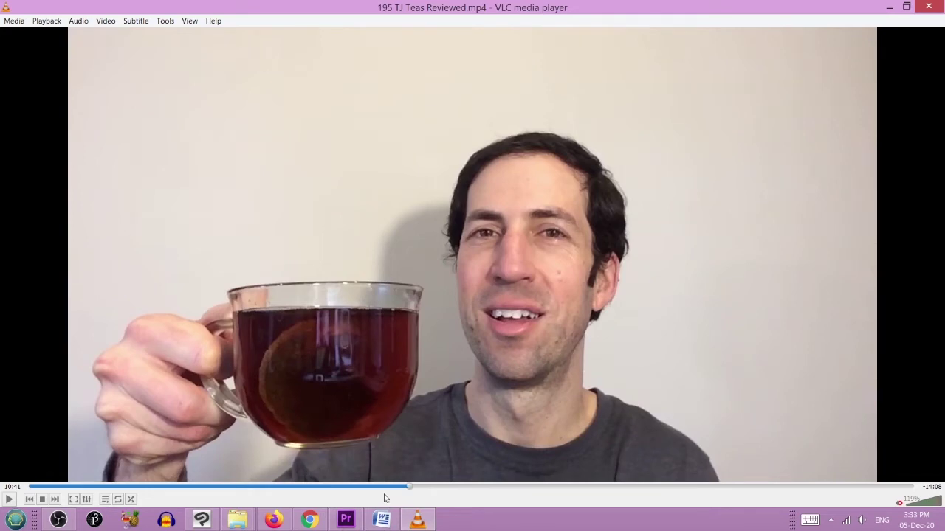
pyautogui.click(377, 487)
pyautogui.moveTo(340, 493)
pyautogui.mouseDown()
pyautogui.moveTo(279, 507)
pyautogui.moveTo(150, 504)
pyautogui.mouseUp()
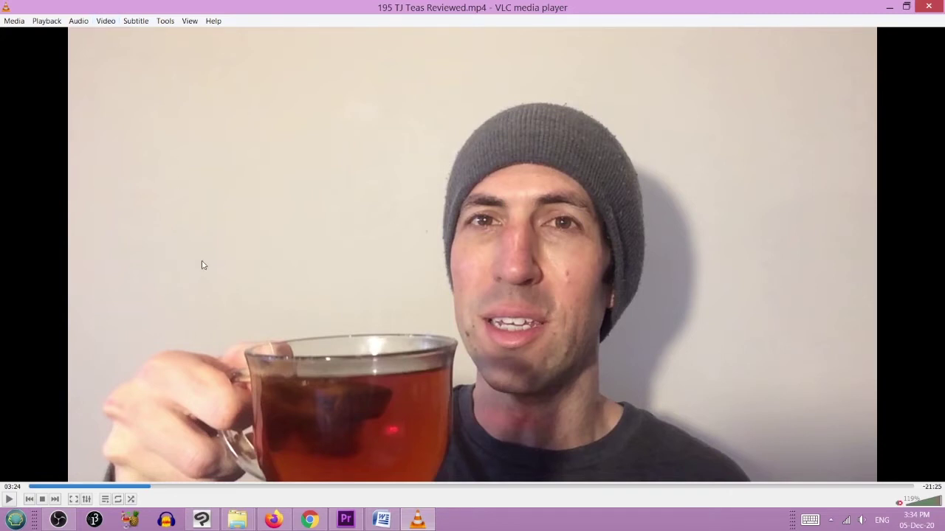
pyautogui.click(133, 487)
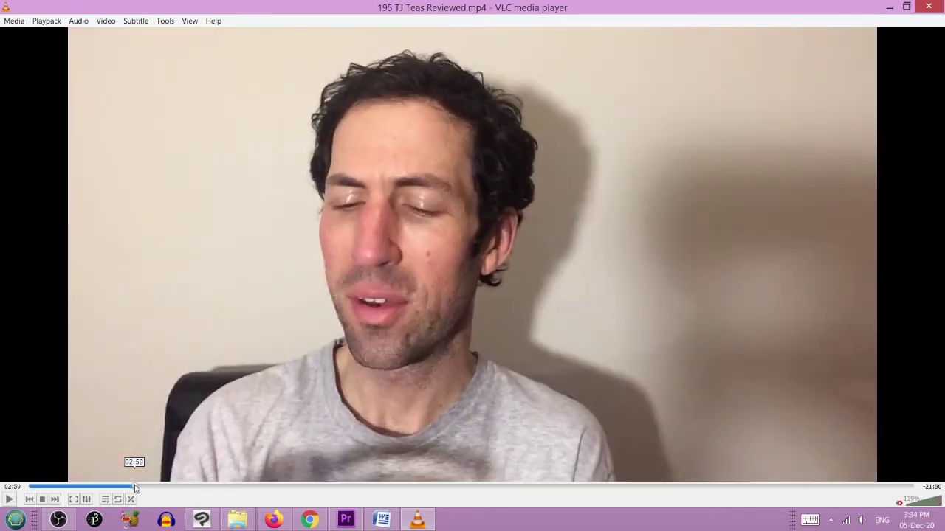
# Step: Jump along the tea review's seek bar from the start to the Subscribe end card near 24:42
pyautogui.click(113, 487)
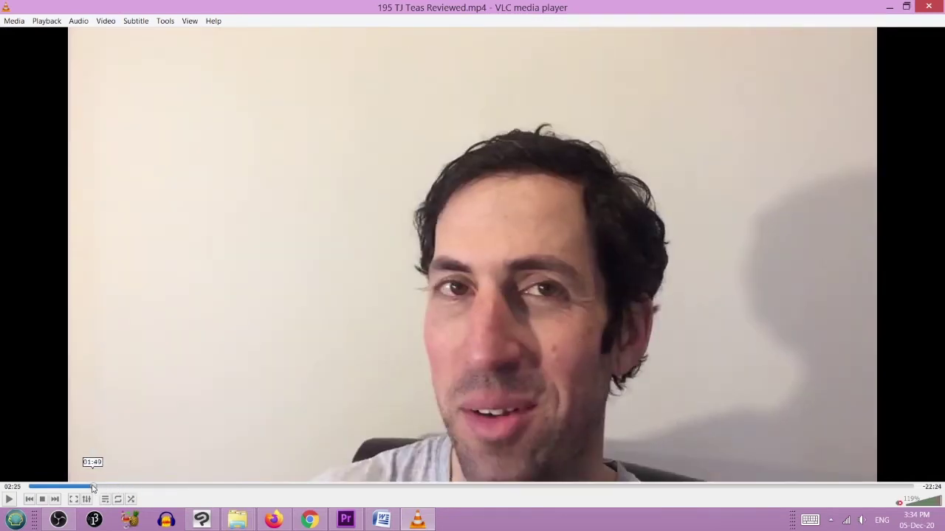
pyautogui.click(91, 487)
pyautogui.click(59, 487)
pyautogui.click(31, 487)
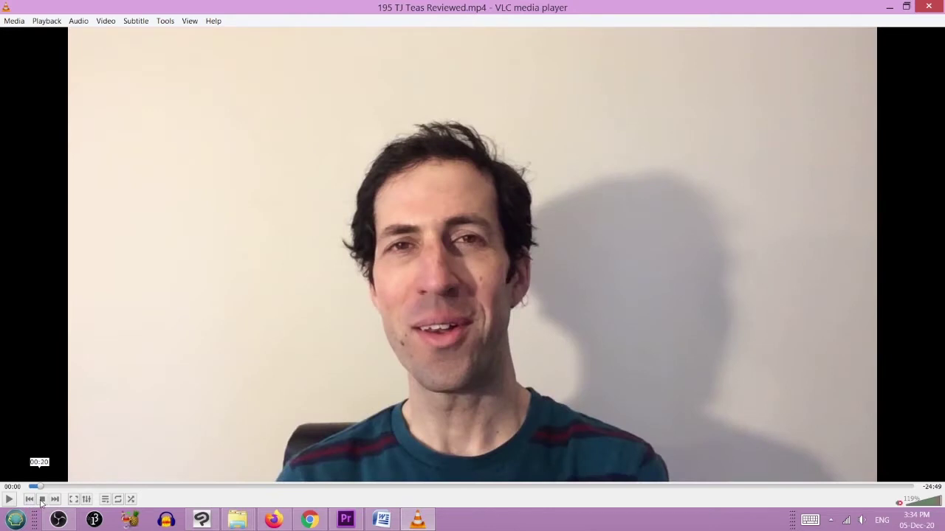
pyautogui.click(43, 487)
pyautogui.click(55, 488)
pyautogui.click(74, 487)
pyautogui.click(78, 487)
pyautogui.click(81, 488)
pyautogui.click(118, 486)
pyautogui.click(129, 486)
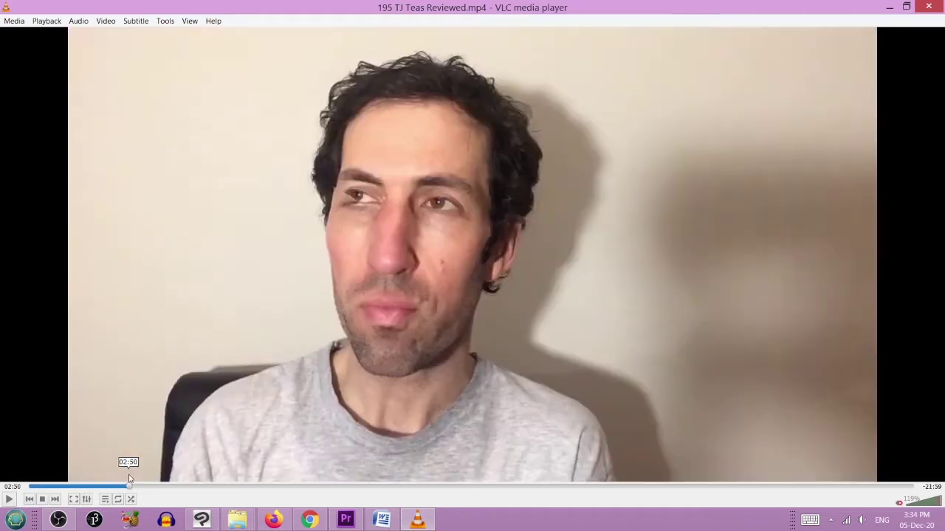
pyautogui.click(142, 486)
pyautogui.click(147, 485)
pyautogui.click(209, 486)
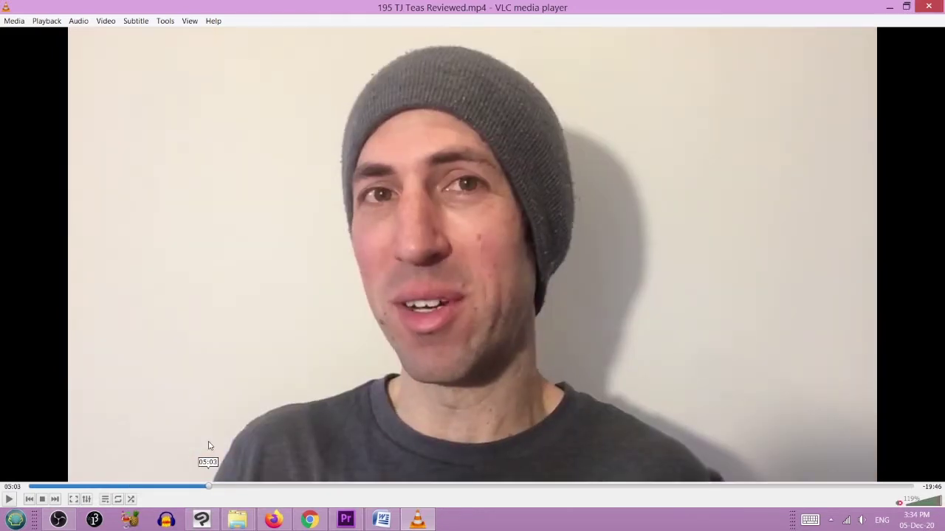
pyautogui.click(216, 486)
pyautogui.click(244, 486)
pyautogui.click(264, 486)
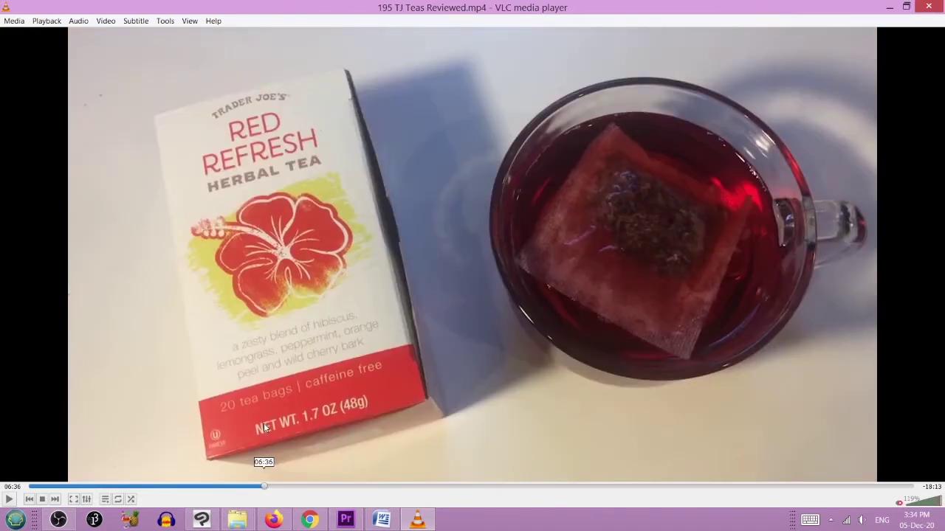
pyautogui.click(367, 486)
pyautogui.click(381, 486)
pyautogui.click(383, 485)
pyautogui.click(401, 486)
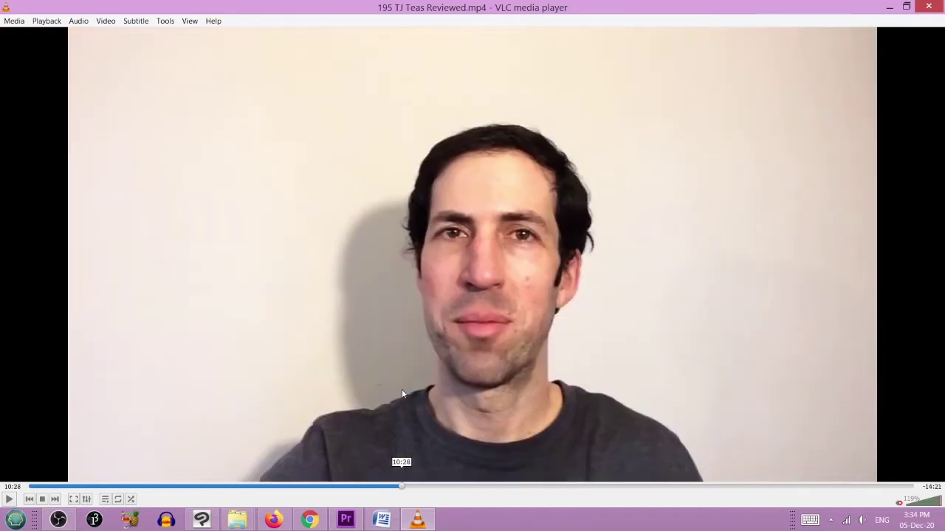
pyautogui.click(405, 486)
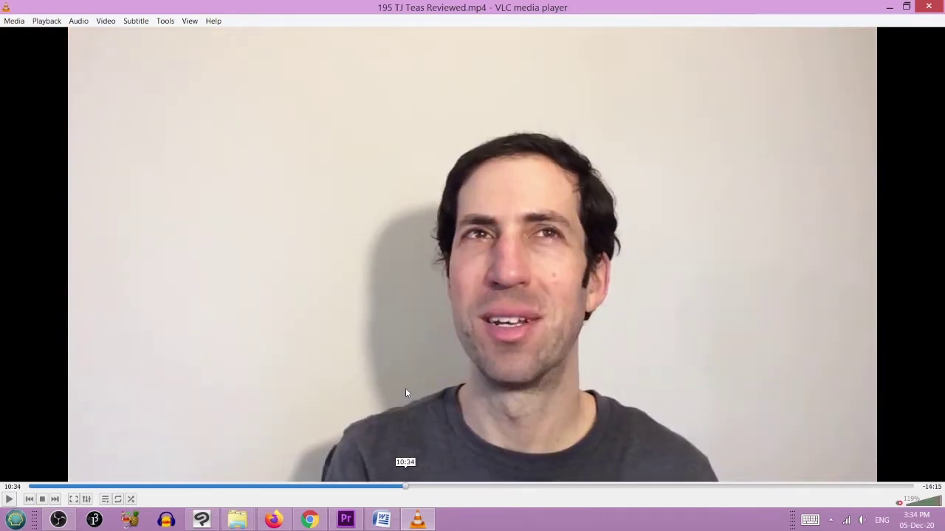
pyautogui.click(416, 486)
pyautogui.click(416, 485)
pyautogui.click(439, 486)
pyautogui.click(464, 485)
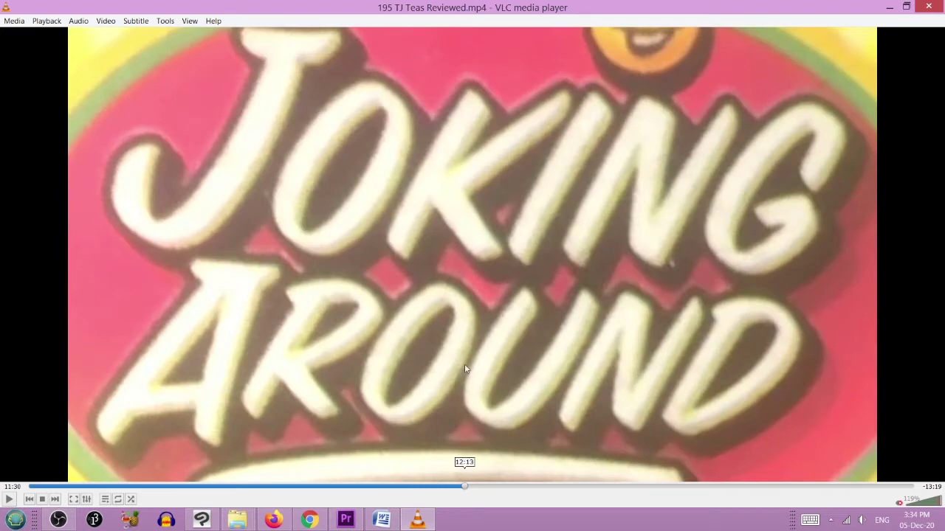
pyautogui.click(465, 485)
pyautogui.click(466, 486)
pyautogui.click(493, 486)
pyautogui.click(530, 486)
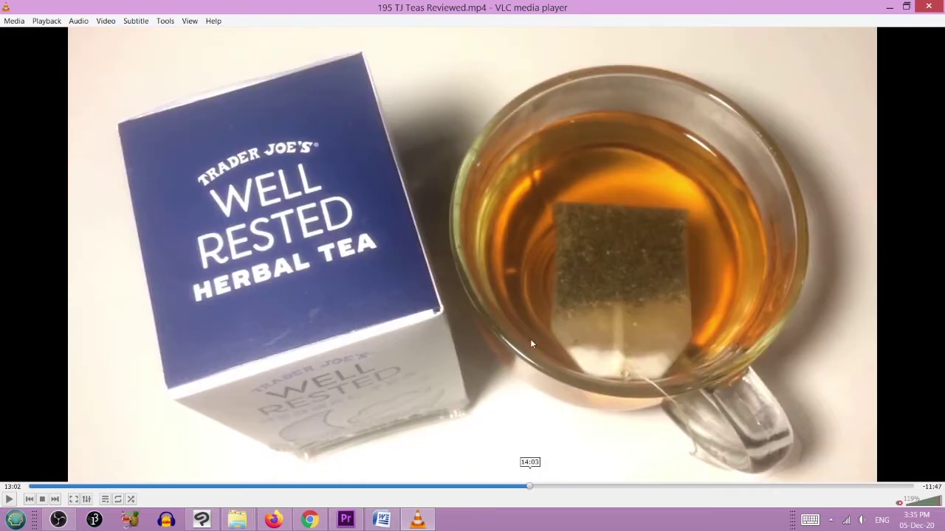
pyautogui.click(577, 485)
pyautogui.click(594, 486)
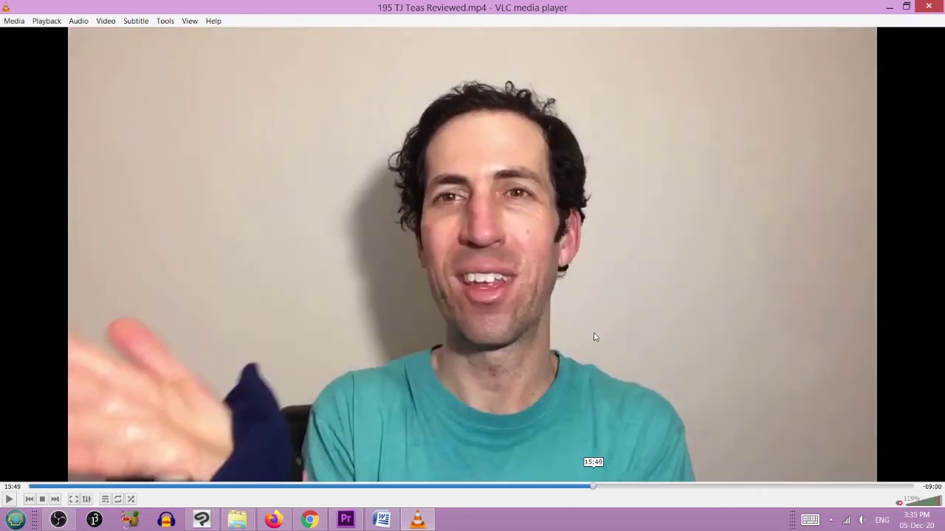
pyautogui.click(625, 486)
pyautogui.click(630, 486)
pyautogui.click(664, 486)
pyautogui.click(725, 486)
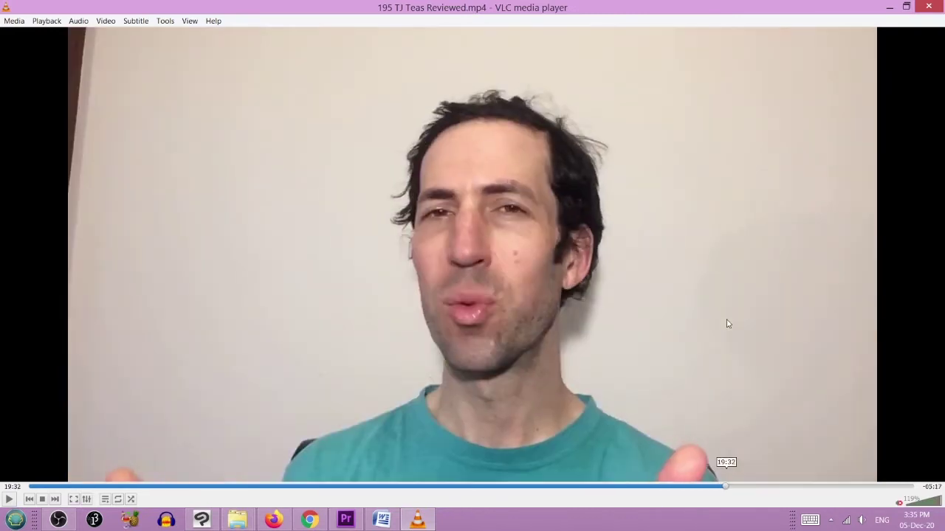
pyautogui.click(780, 486)
pyautogui.click(810, 485)
pyautogui.click(811, 486)
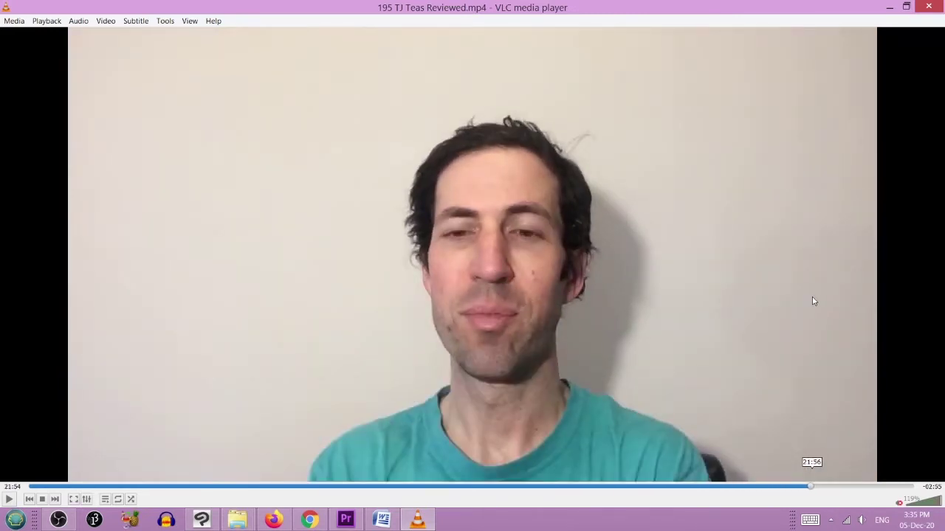
pyautogui.click(812, 486)
pyautogui.click(833, 485)
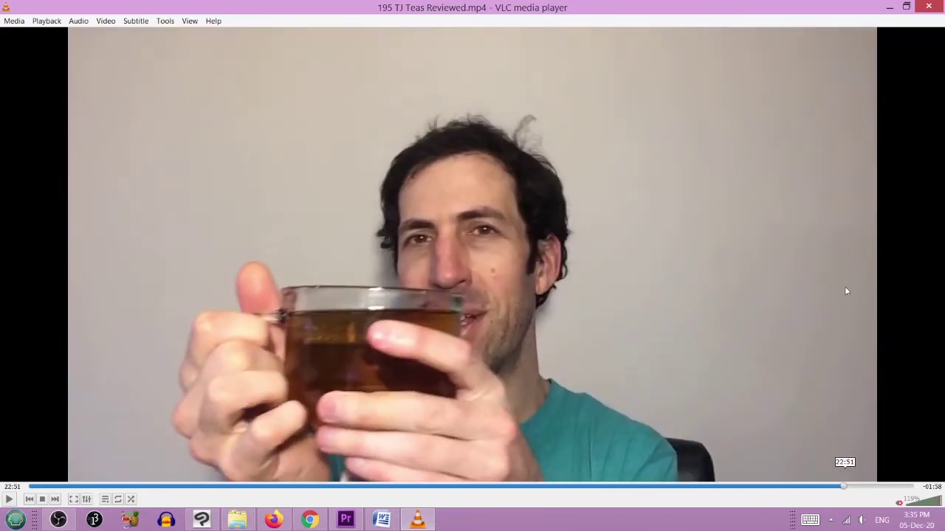
pyautogui.click(844, 486)
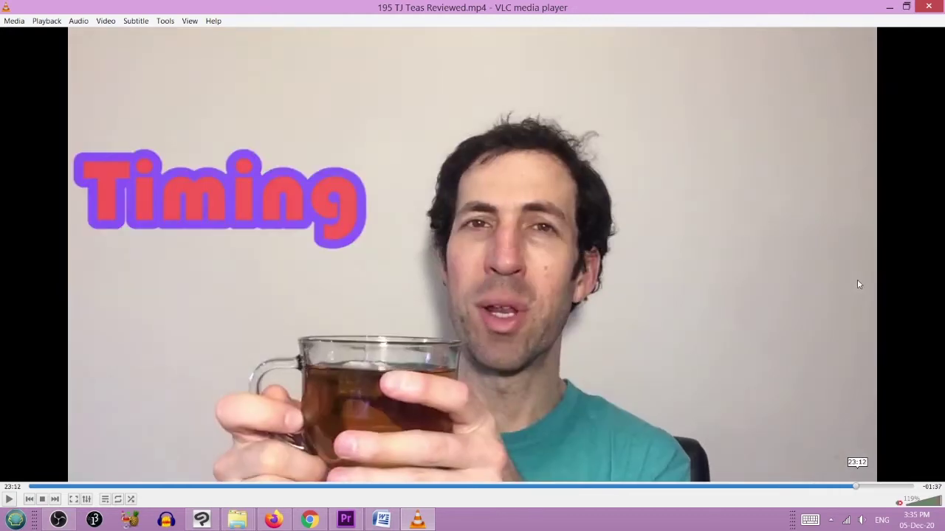
pyautogui.click(857, 486)
pyautogui.click(861, 485)
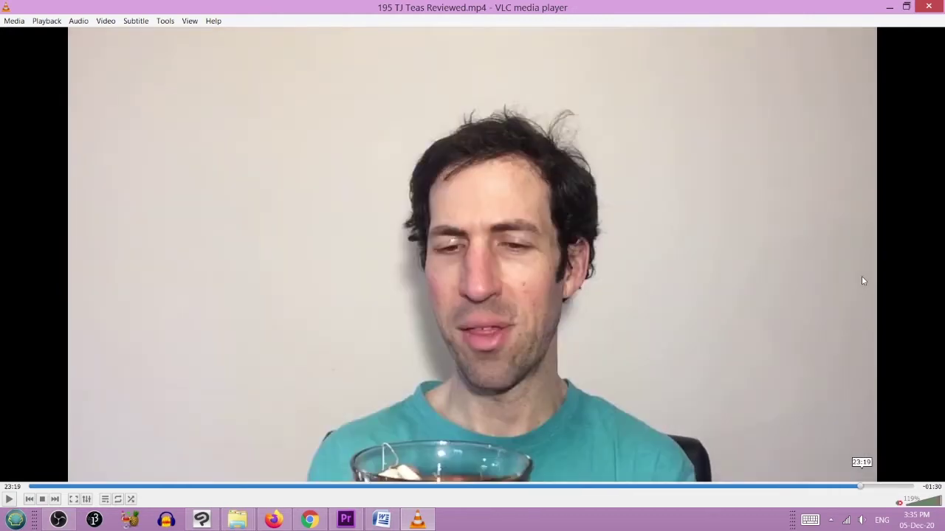
pyautogui.click(865, 485)
pyautogui.click(872, 486)
pyautogui.click(882, 485)
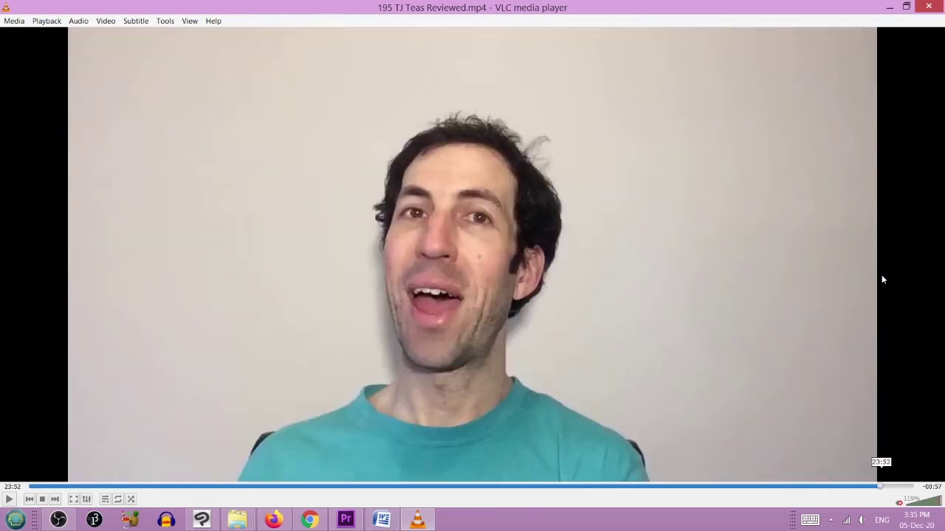
pyautogui.click(886, 485)
pyautogui.click(894, 485)
pyautogui.click(900, 485)
pyautogui.click(906, 486)
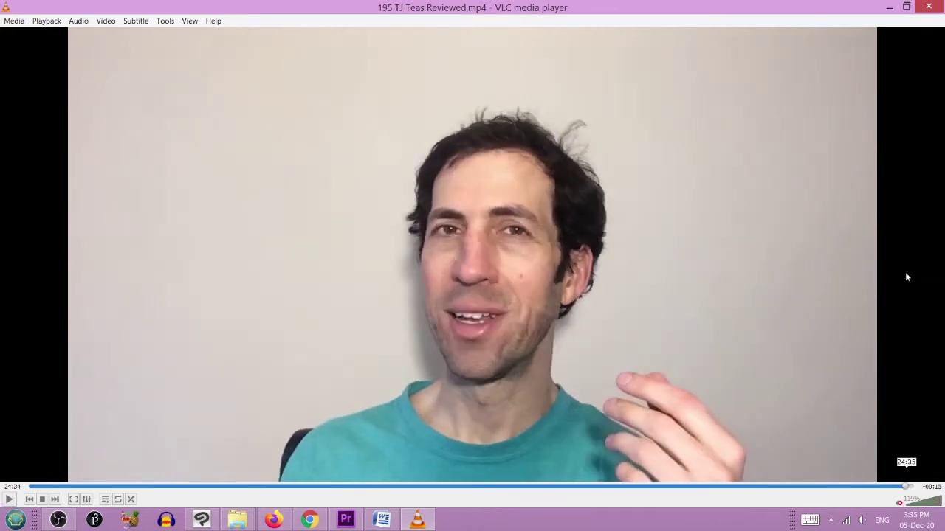
pyautogui.click(911, 486)
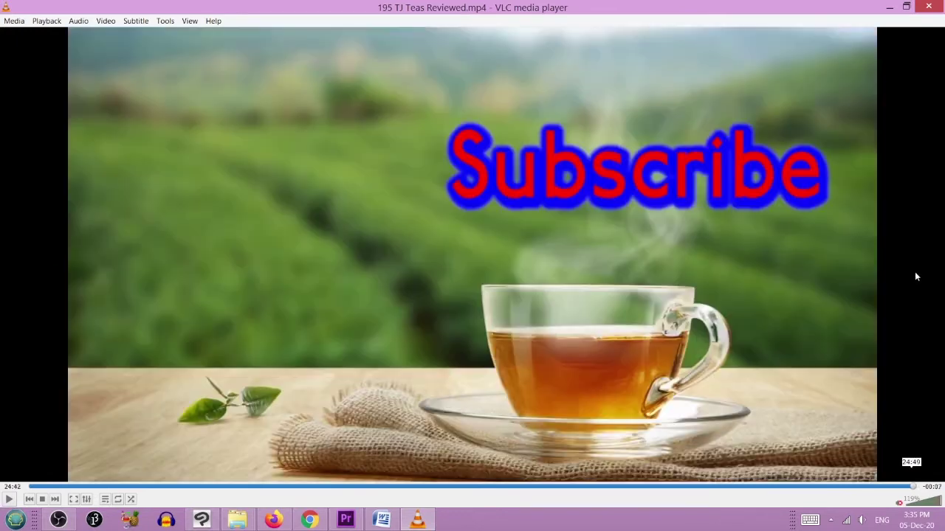
# Step: Scrub back past 19:05 and 13:14 to settle on the 10:40 raised-tea frame
pyautogui.moveTo(915, 486); pyautogui.dragTo(686, 486)
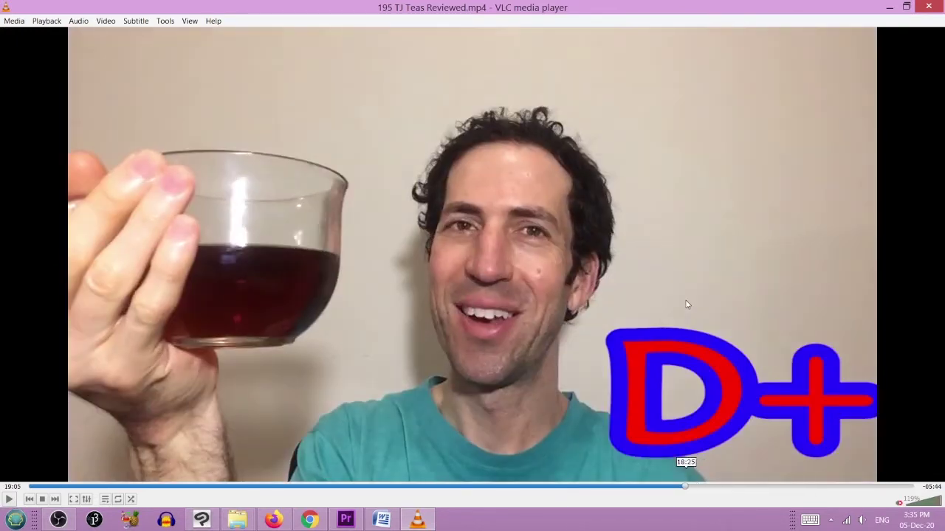
pyautogui.moveTo(687, 304); pyautogui.dragTo(408, 315)
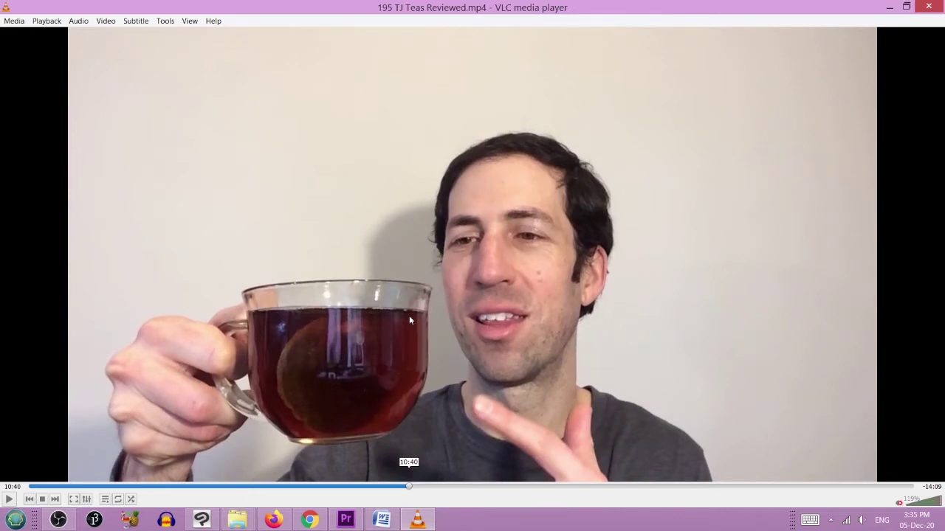
pyautogui.moveTo(409, 316); pyautogui.dragTo(409, 316)
# Step: Turn the system volume down slightly
pyautogui.click(861, 521)
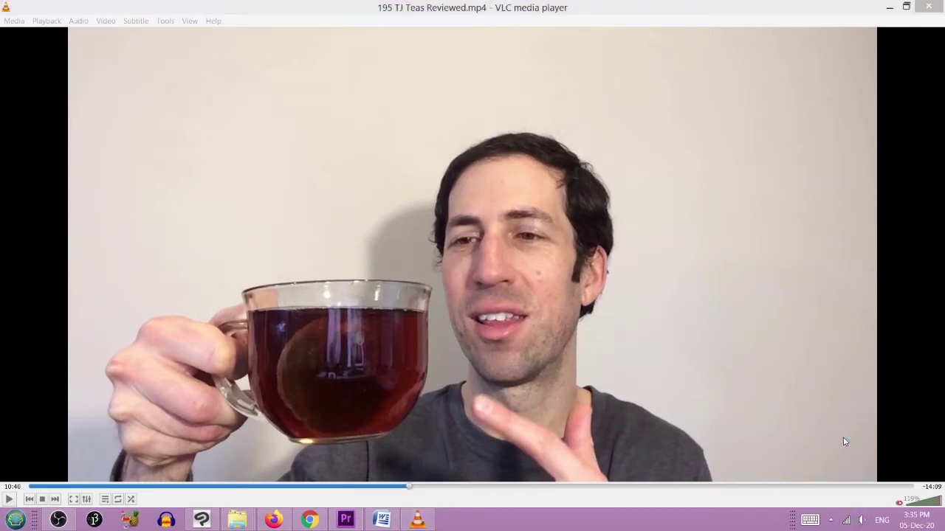
pyautogui.moveTo(857, 409); pyautogui.dragTo(893, 416)
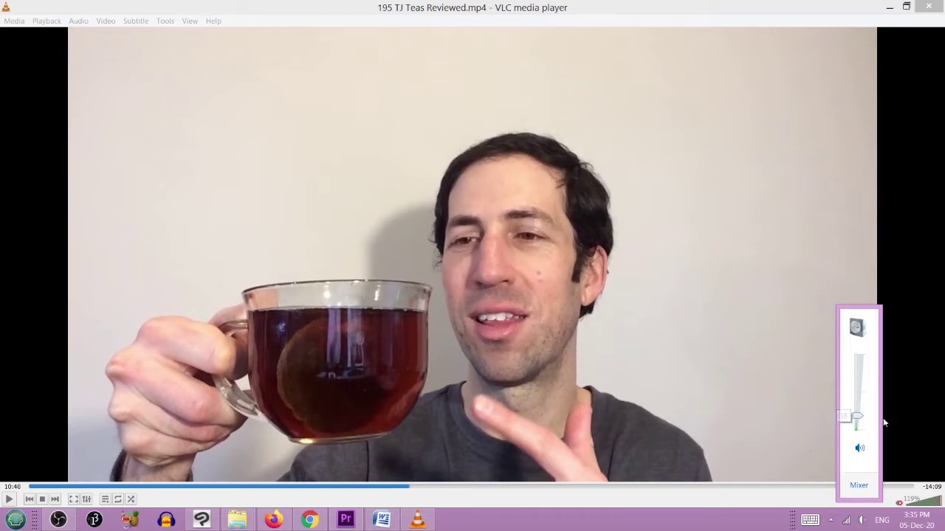
pyautogui.click(493, 411)
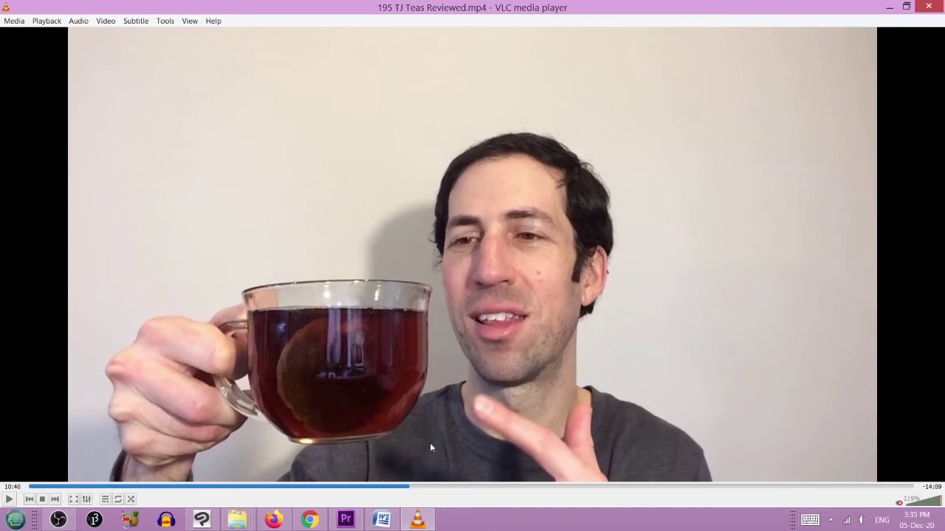
# Step: Scrub the paused video back and forth through the tea shots around 10:35–11:08
pyautogui.moveTo(415, 487)
pyautogui.mouseDown()
pyautogui.moveTo(389, 493)
pyautogui.moveTo(403, 492)
pyautogui.mouseUp()
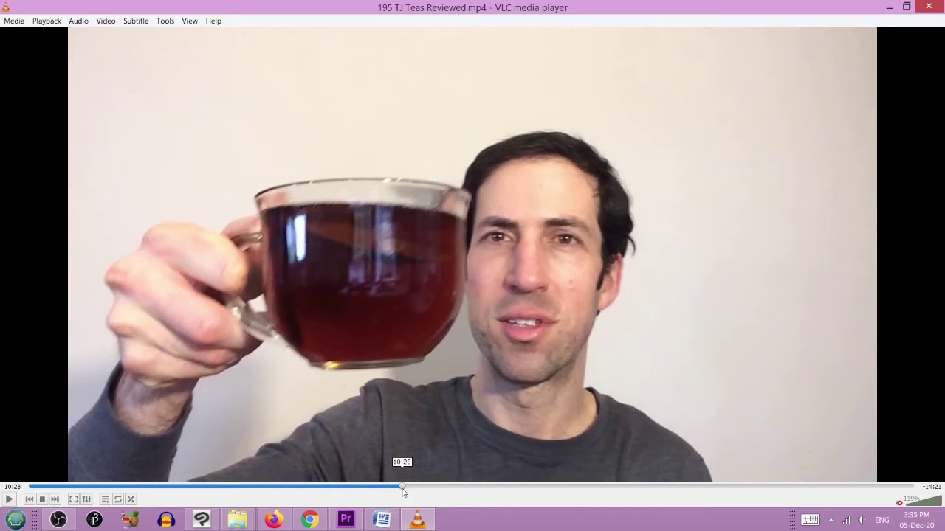
pyautogui.moveTo(402, 492); pyautogui.dragTo(412, 489)
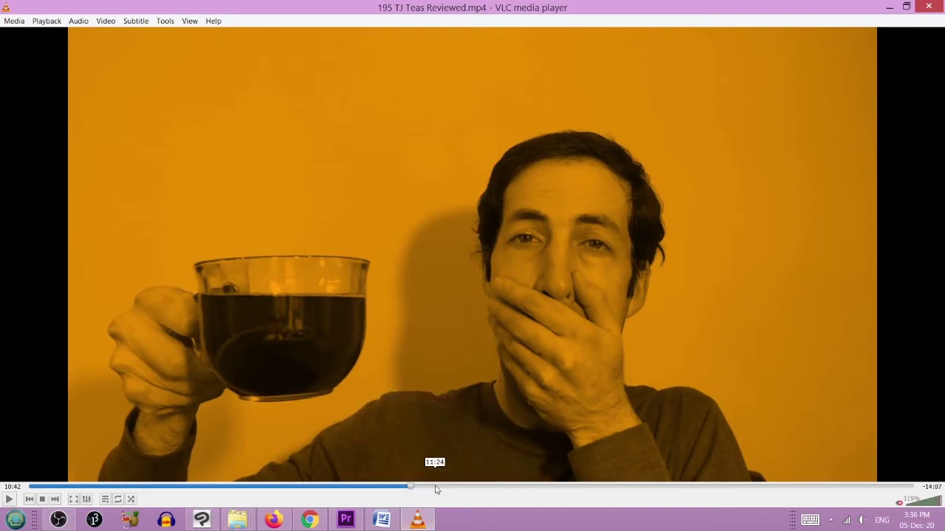
pyautogui.moveTo(433, 487); pyautogui.dragTo(410, 482)
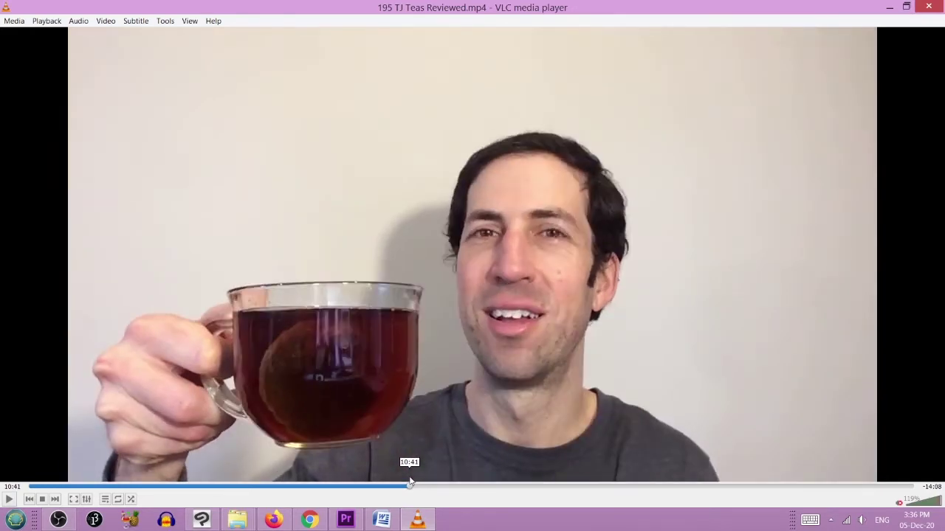
pyautogui.moveTo(410, 481); pyautogui.dragTo(444, 485)
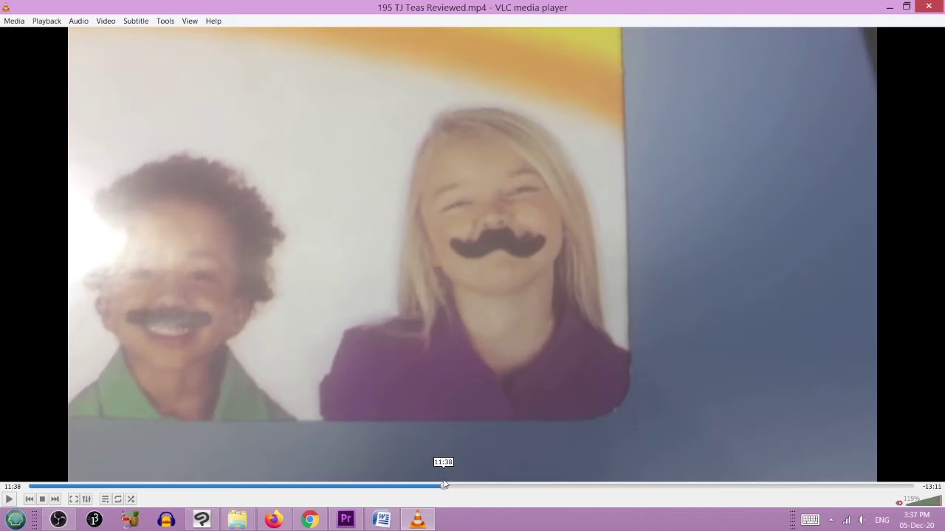
# Step: Look over the moustache-packaging frames around 12:05 and the B- grade frame
pyautogui.moveTo(444, 484)
pyautogui.mouseDown()
pyautogui.moveTo(432, 485)
pyautogui.moveTo(441, 487)
pyautogui.mouseUp()
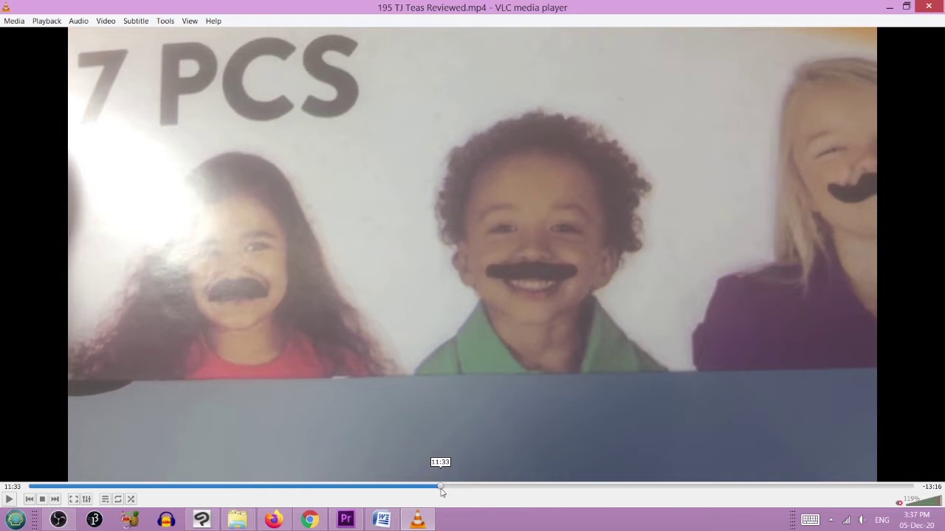
pyautogui.click(459, 487)
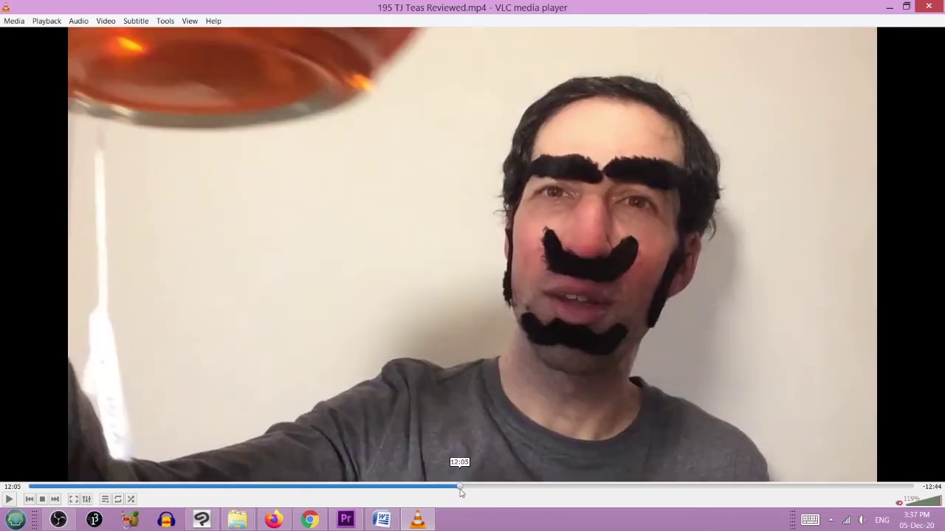
pyautogui.click(491, 487)
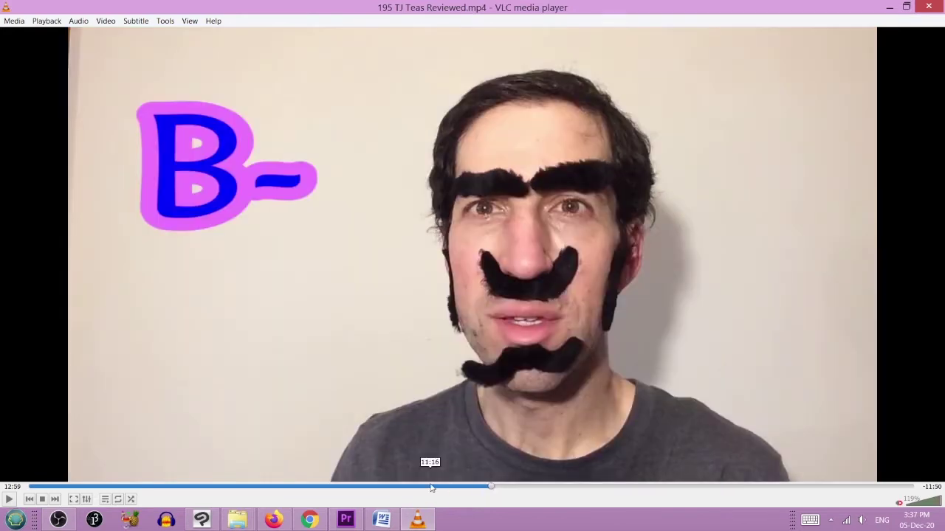
# Step: Jump back past 08:10 to the 07:15 beanie red-tea shot, then return to Clip Studio Paint
pyautogui.click(377, 487)
pyautogui.click(332, 487)
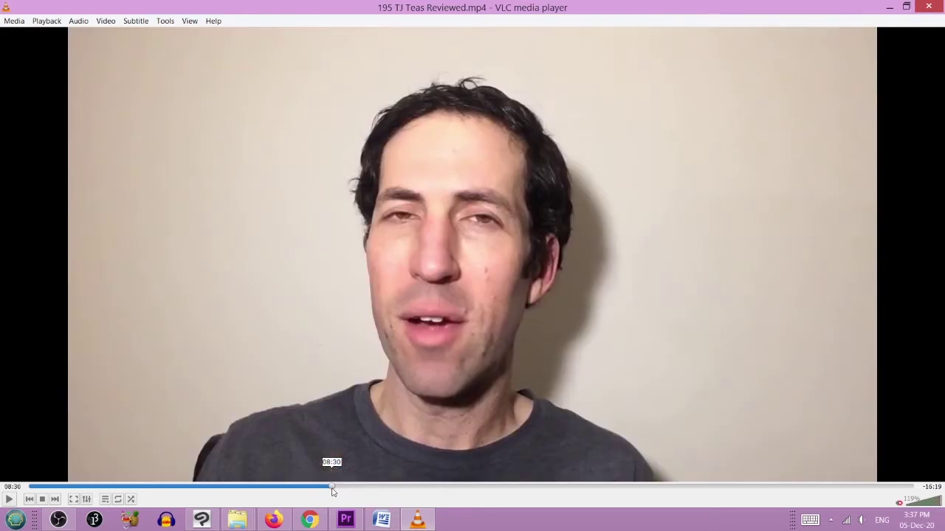
pyautogui.click(320, 488)
pyautogui.click(313, 487)
pyautogui.click(305, 487)
pyautogui.click(294, 487)
pyautogui.click(286, 487)
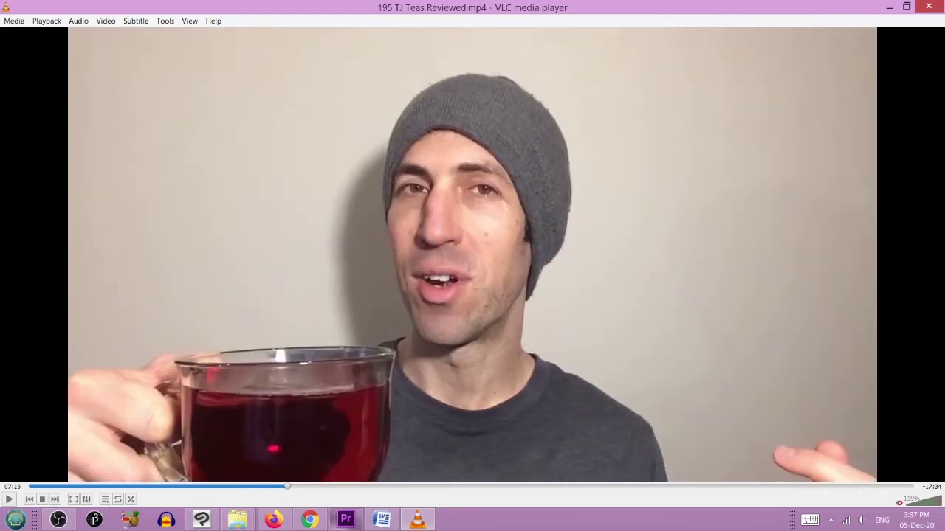
pyautogui.click(202, 520)
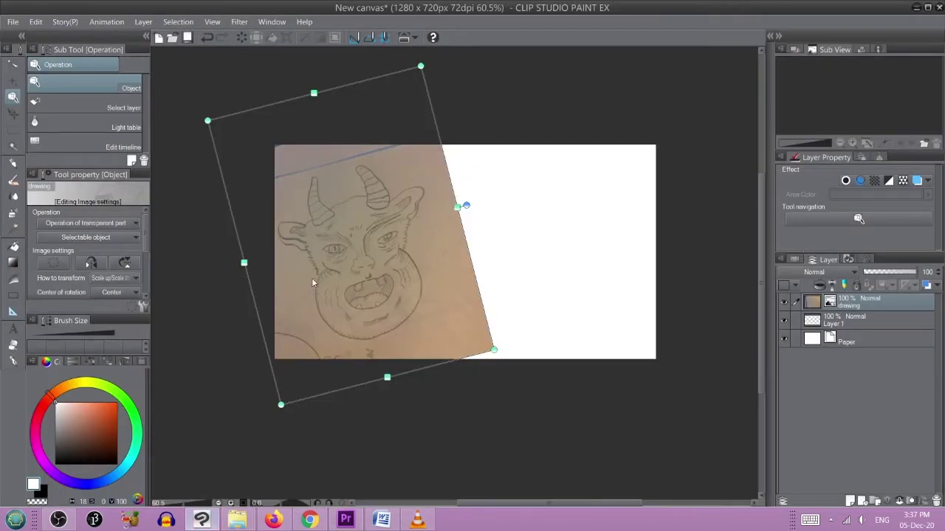
# Step: Rasterize the 'drawing' layer holding the tilted monster sketch photo
pyautogui.scroll(4, 314, 276)
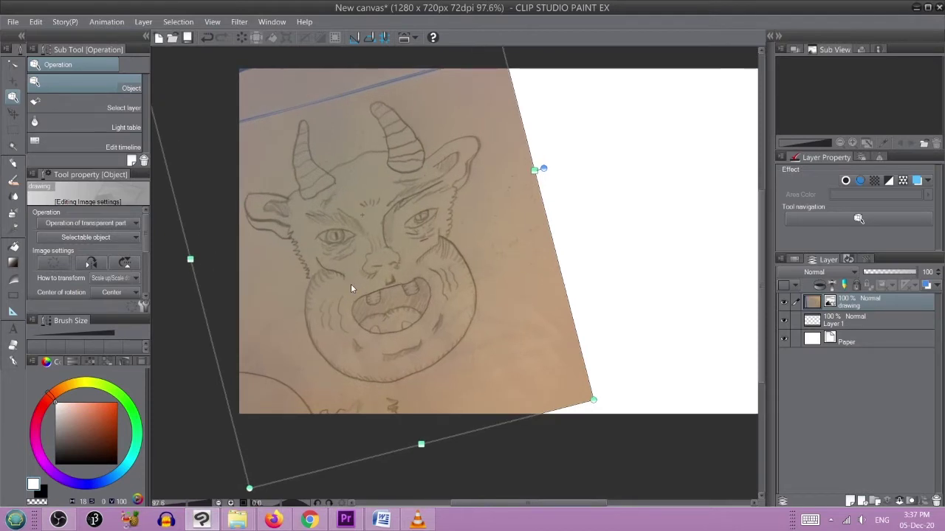
pyautogui.click(842, 323)
pyautogui.click(843, 309)
pyautogui.rightClick(843, 307)
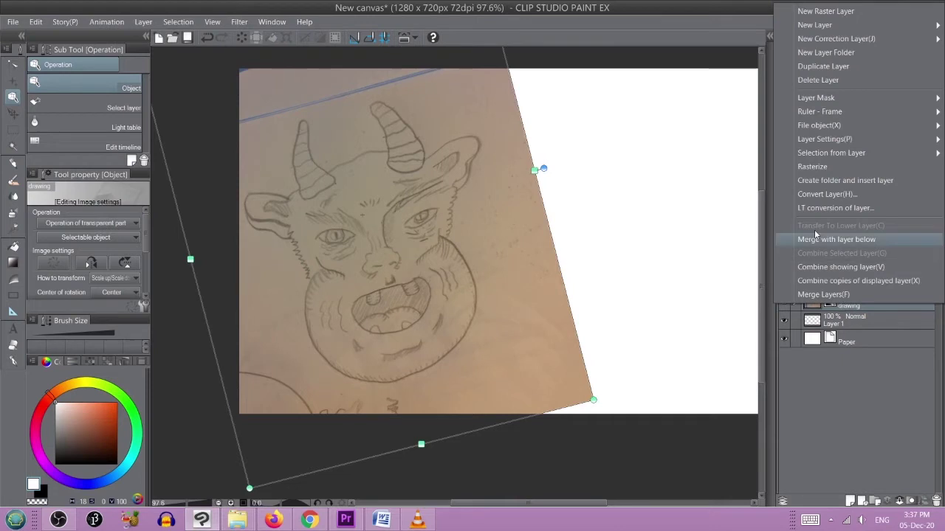
pyautogui.click(813, 171)
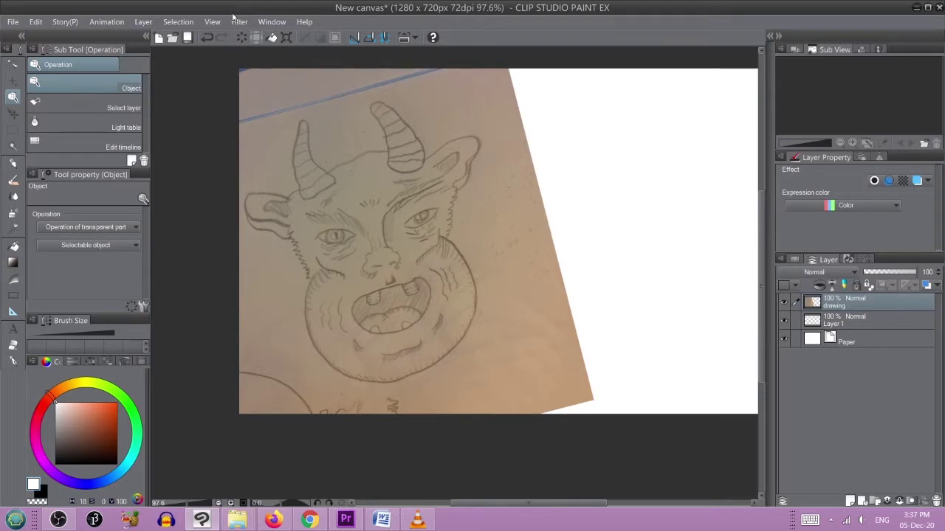
pyautogui.click(143, 22)
# Step: Add a Brightness/Contrast correction layer with brightness 46 and contrast 43
pyautogui.moveTo(262, 51)
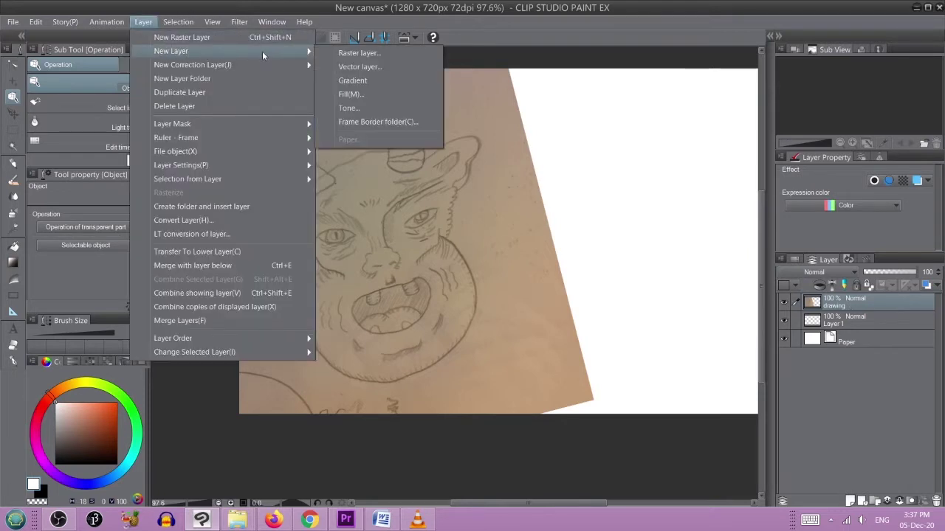
pyautogui.moveTo(289, 64)
pyautogui.click(340, 64)
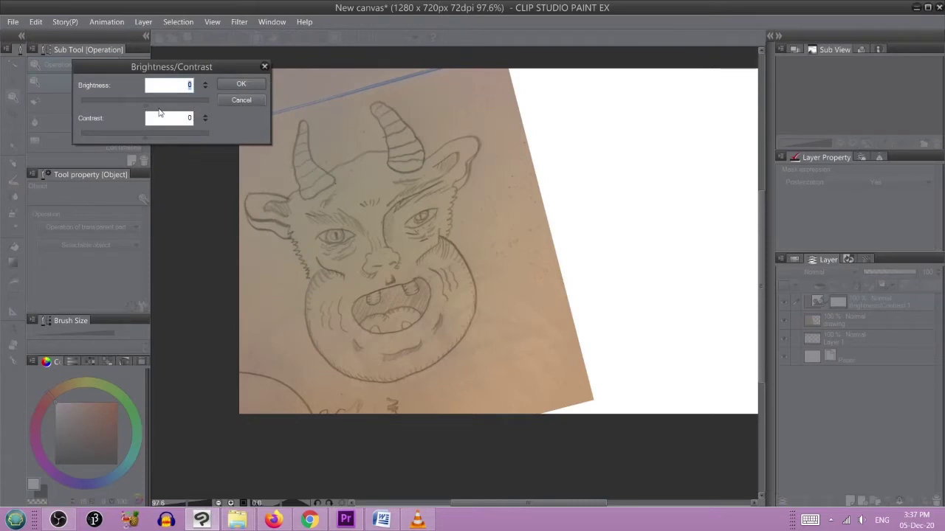
pyautogui.moveTo(145, 100); pyautogui.dragTo(178, 104)
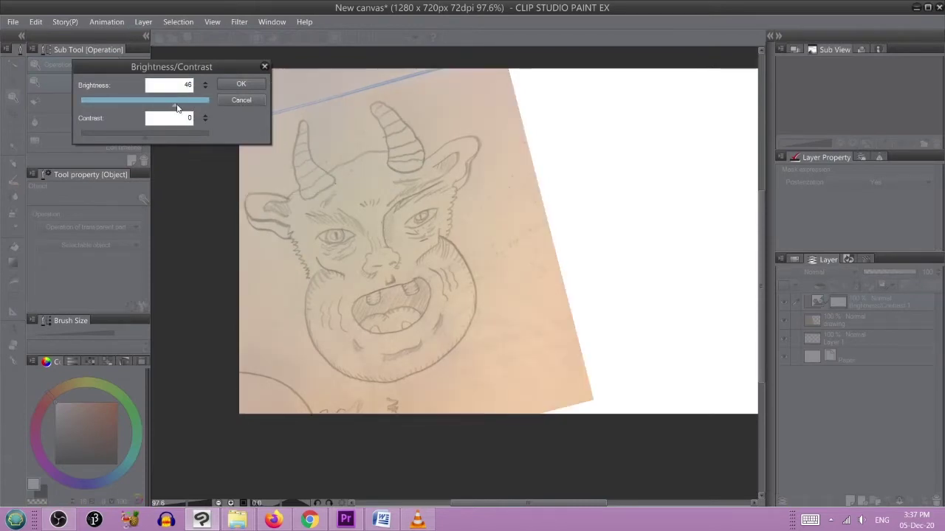
pyautogui.moveTo(156, 139); pyautogui.dragTo(196, 149)
pyautogui.moveTo(177, 103)
pyautogui.mouseDown()
pyautogui.moveTo(163, 114)
pyautogui.moveTo(177, 111)
pyautogui.moveTo(174, 137)
pyautogui.moveTo(189, 109)
pyautogui.mouseUp()
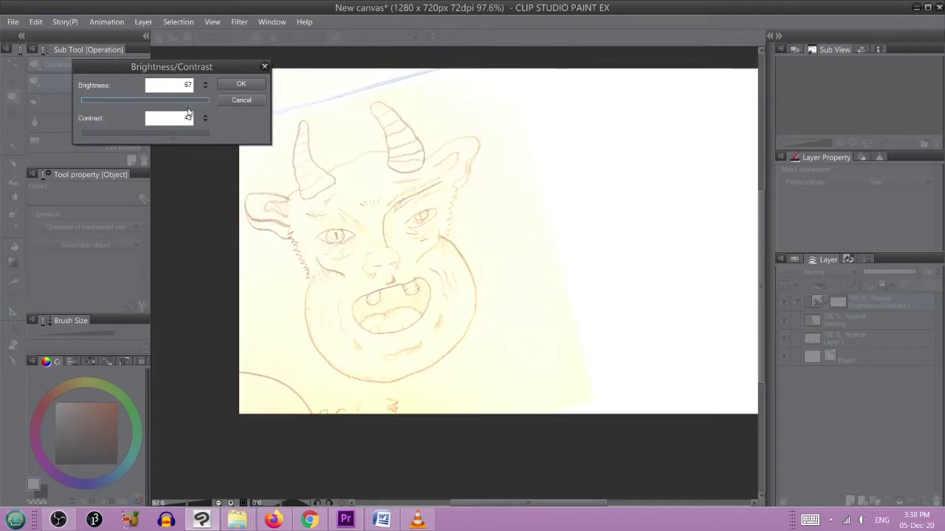
pyautogui.moveTo(189, 117); pyautogui.dragTo(186, 114)
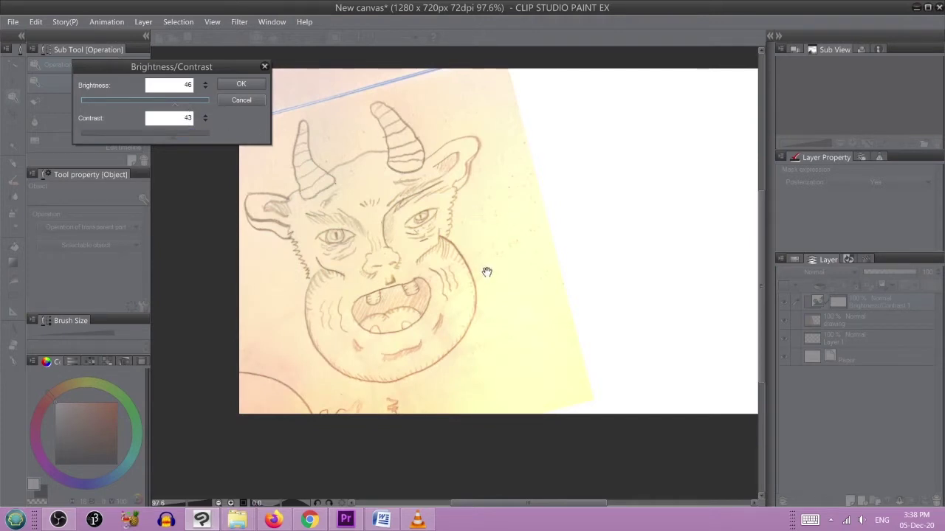
pyautogui.click(240, 85)
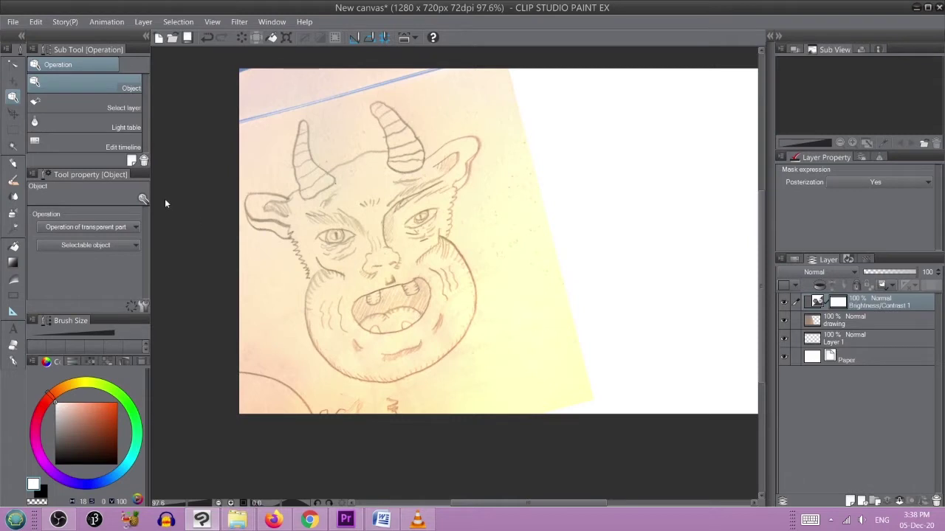
# Step: With Auto select active, move Layer 1 above Brightness/Contrast 1
pyautogui.click(13, 150)
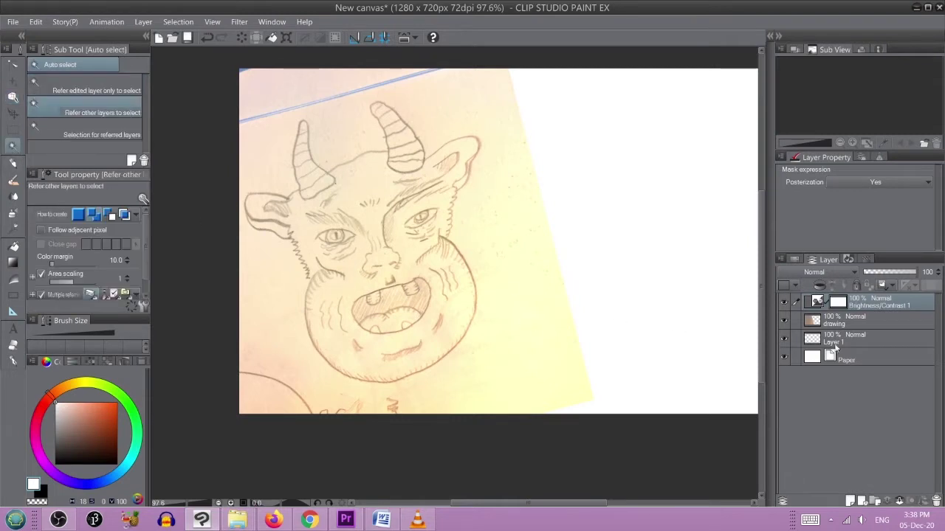
pyautogui.click(839, 337)
pyautogui.moveTo(839, 338)
pyautogui.mouseDown()
pyautogui.moveTo(845, 302)
pyautogui.moveTo(842, 308)
pyautogui.mouseUp()
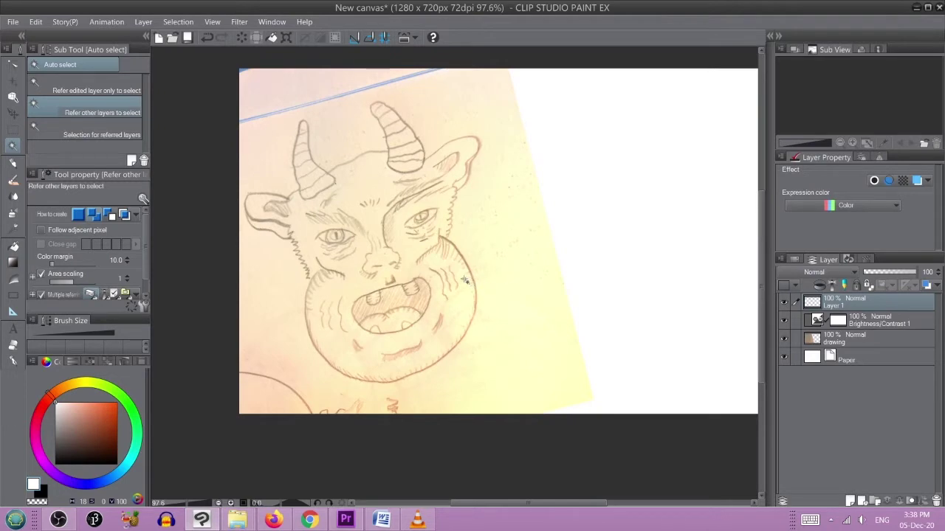
# Step: Auto-select the pencil lines with area scaling 2 and pan to show the whole monster face
pyautogui.scroll(5, 422, 231)
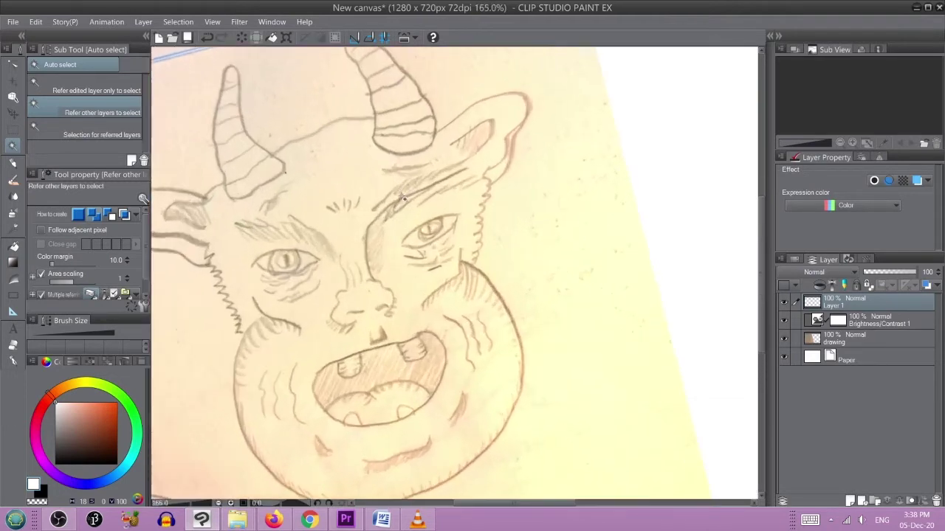
pyautogui.scroll(2, 398, 199)
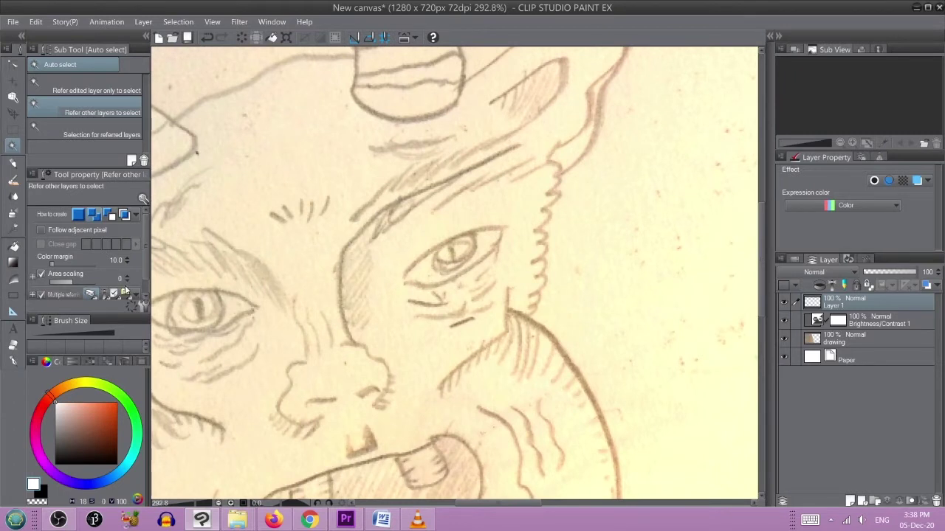
pyautogui.click(375, 223)
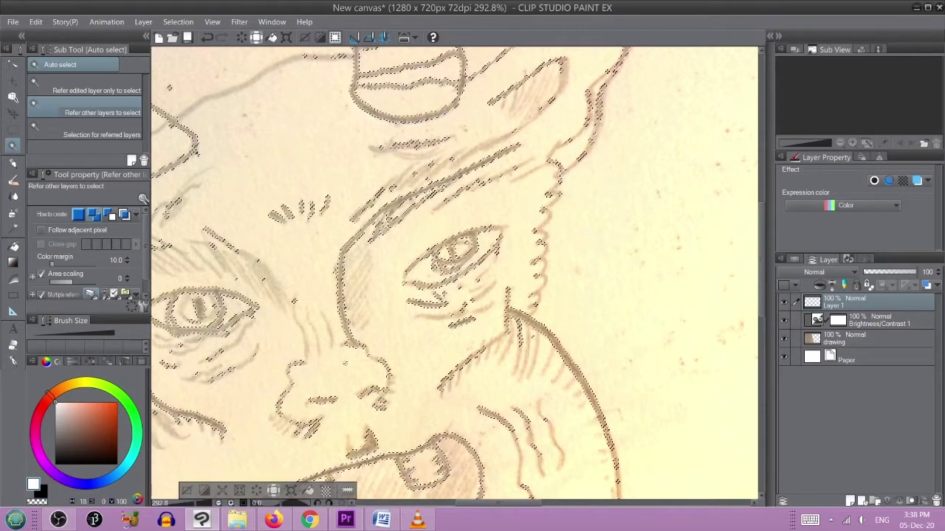
pyautogui.scroll(-6, 506, 310)
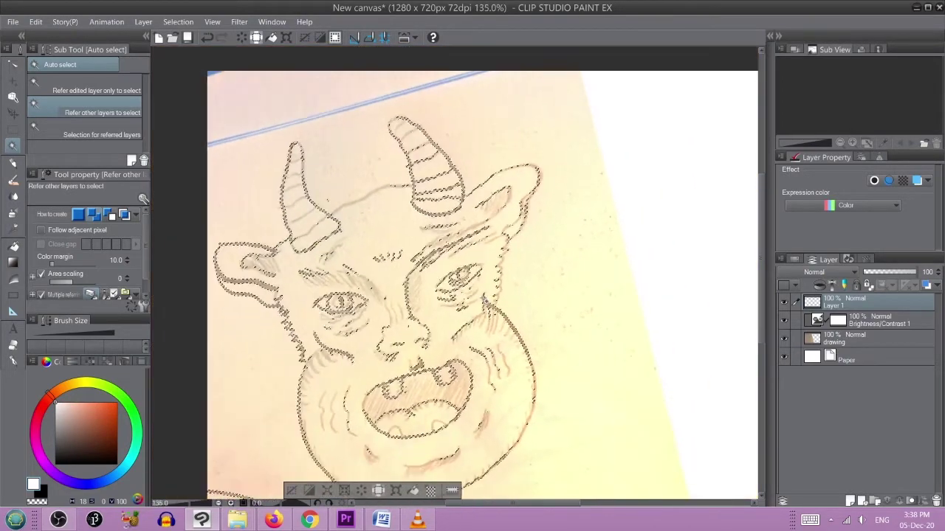
pyautogui.scroll(-2, 485, 308)
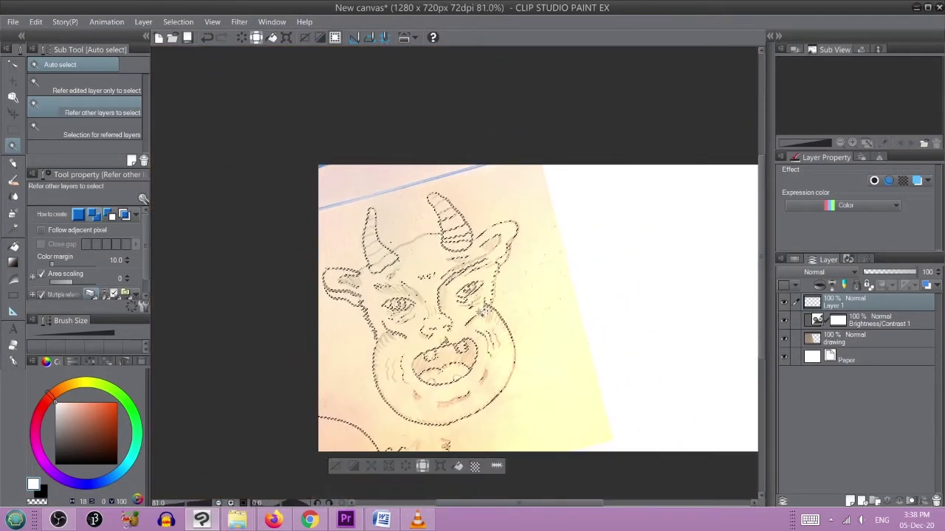
pyautogui.click(127, 278)
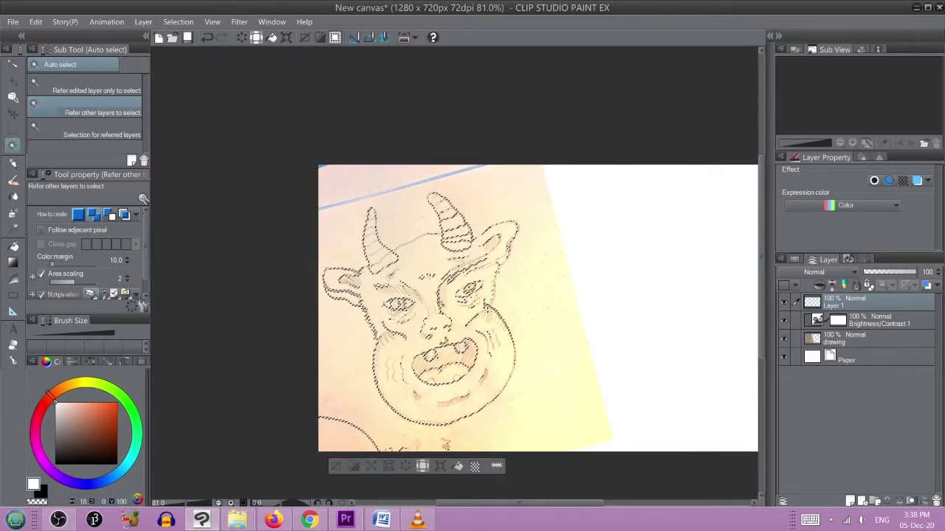
pyautogui.scroll(4, 412, 291)
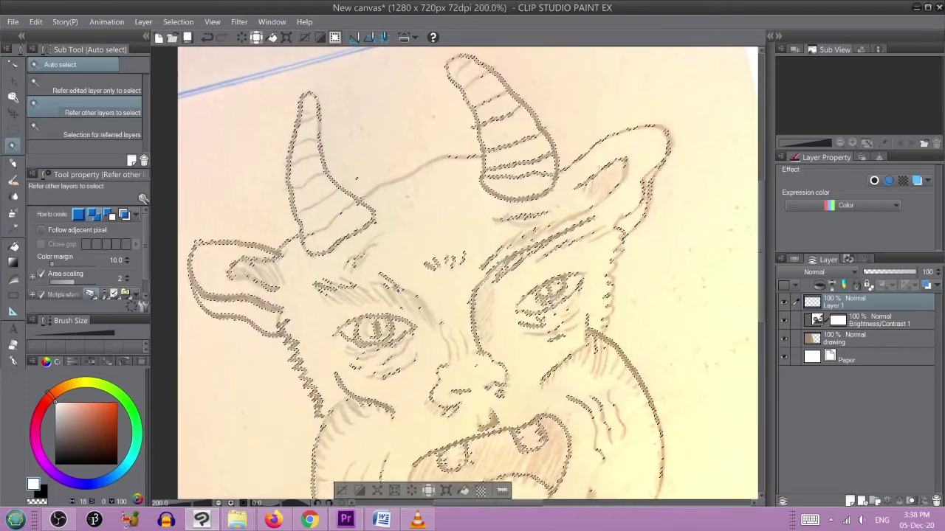
pyautogui.scroll(5, 388, 310)
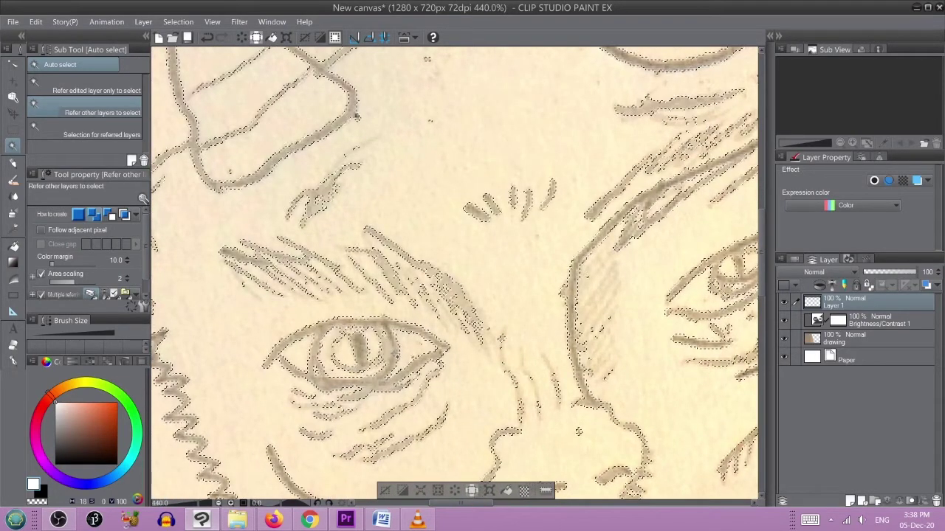
pyautogui.scroll(-3, 454, 351)
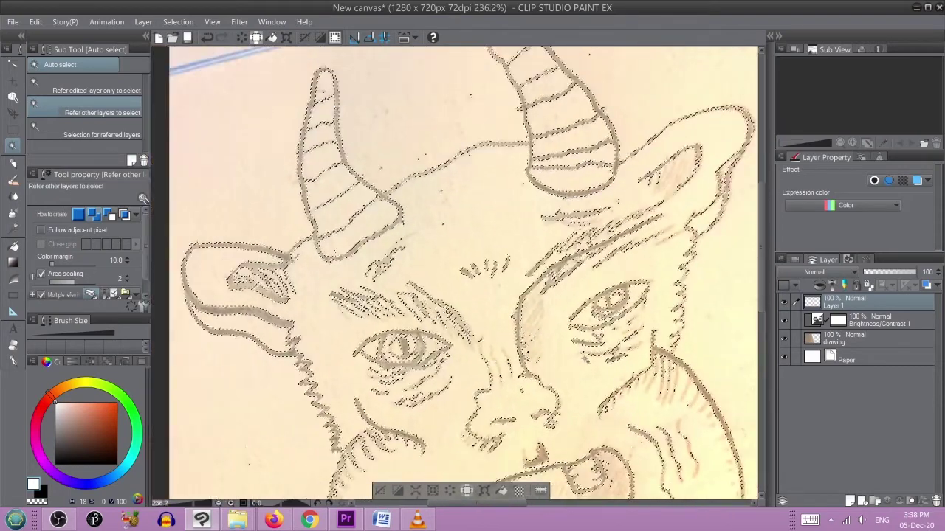
pyautogui.scroll(-3, 663, 391)
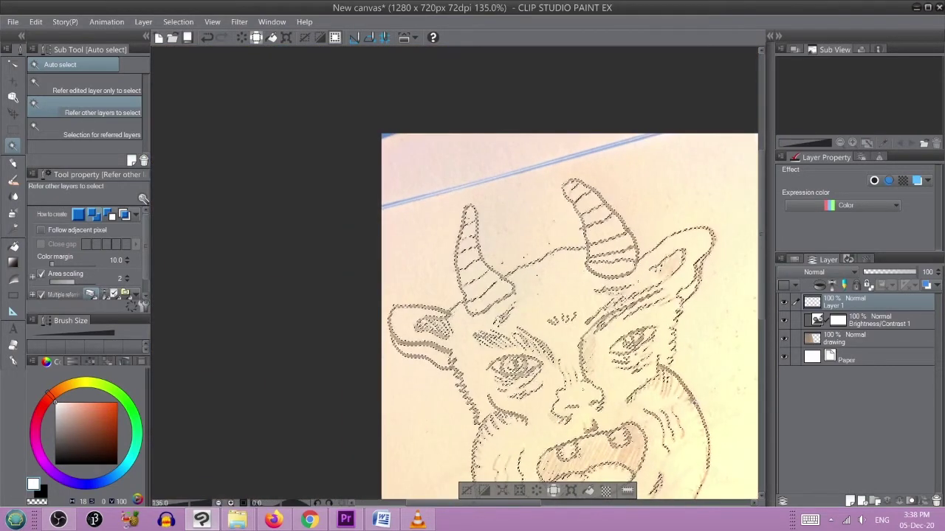
pyautogui.scroll(-1, 677, 407)
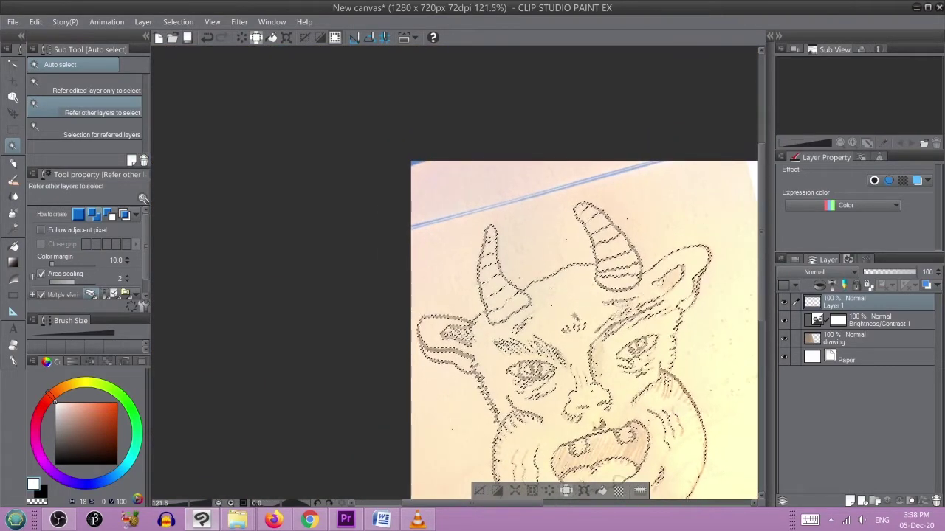
pyautogui.moveTo(677, 406)
pyautogui.mouseDown()
pyautogui.moveTo(518, 280)
pyautogui.moveTo(511, 292)
pyautogui.mouseUp()
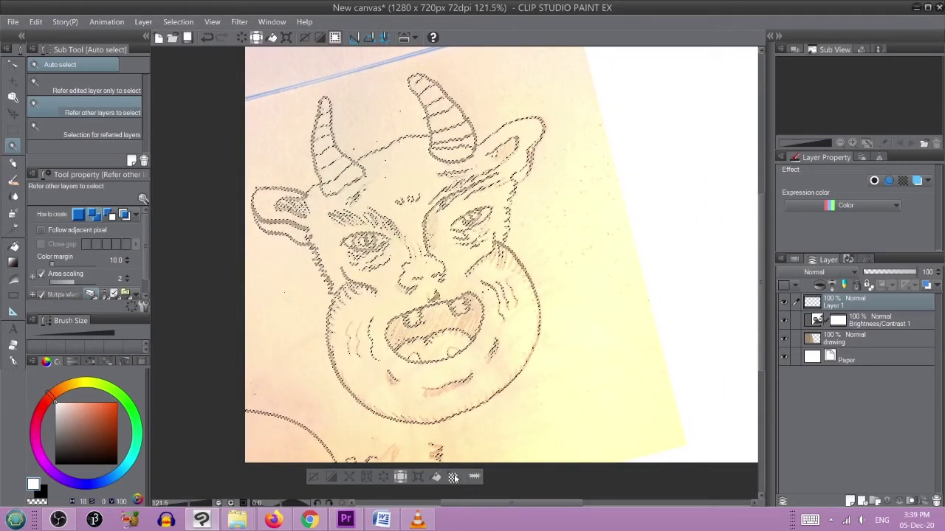
# Step: Fill the selected line art red, then refill it solid blue
pyautogui.click(115, 406)
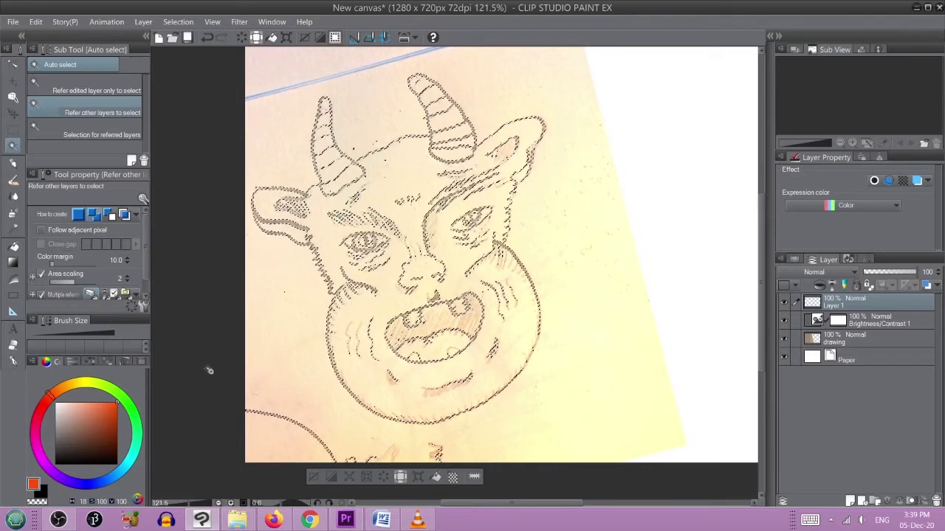
pyautogui.click(436, 478)
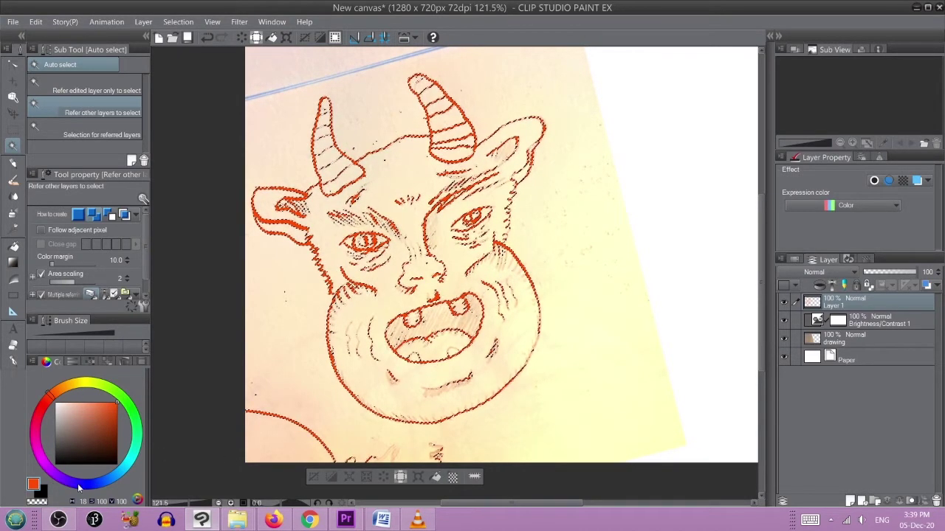
pyautogui.click(76, 486)
pyautogui.click(437, 477)
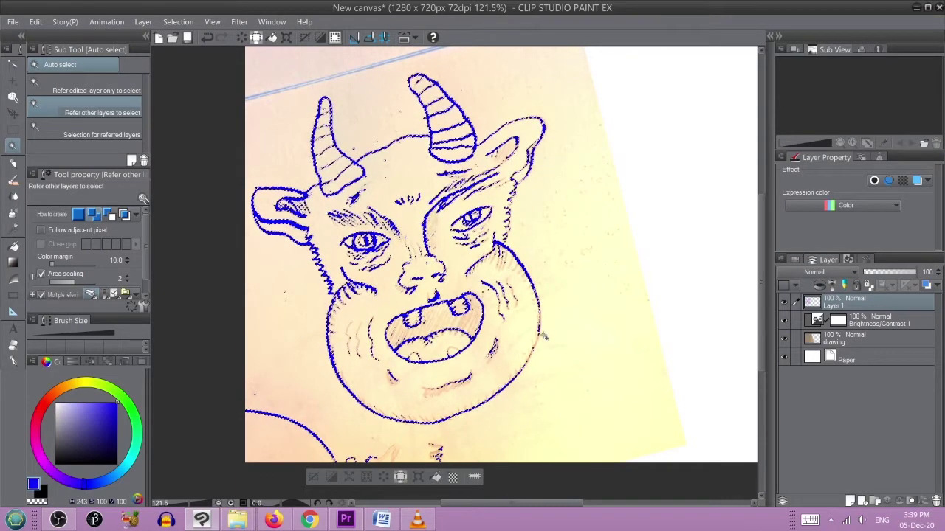
# Step: Hide the photographed drawing layer, keeping Brightness/Contrast 1 switched on
pyautogui.scroll(-2, 614, 242)
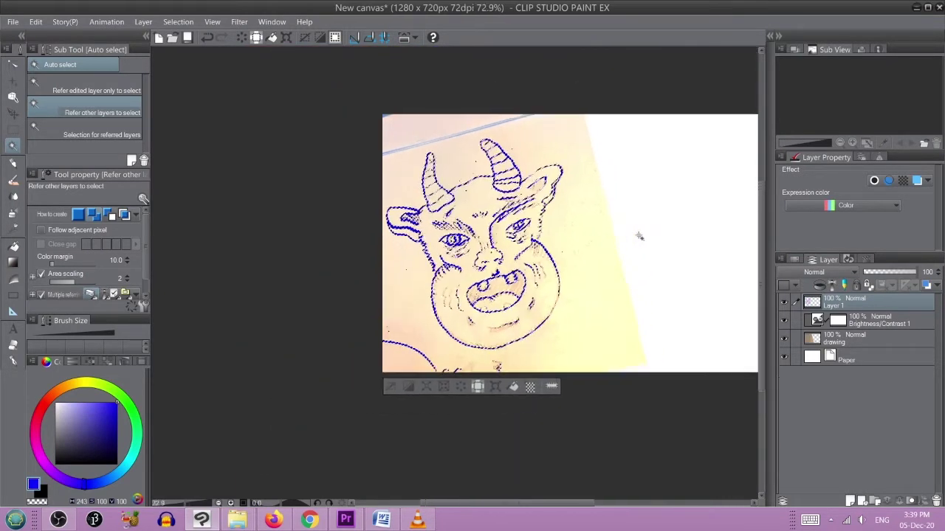
pyautogui.scroll(-1, 506, 234)
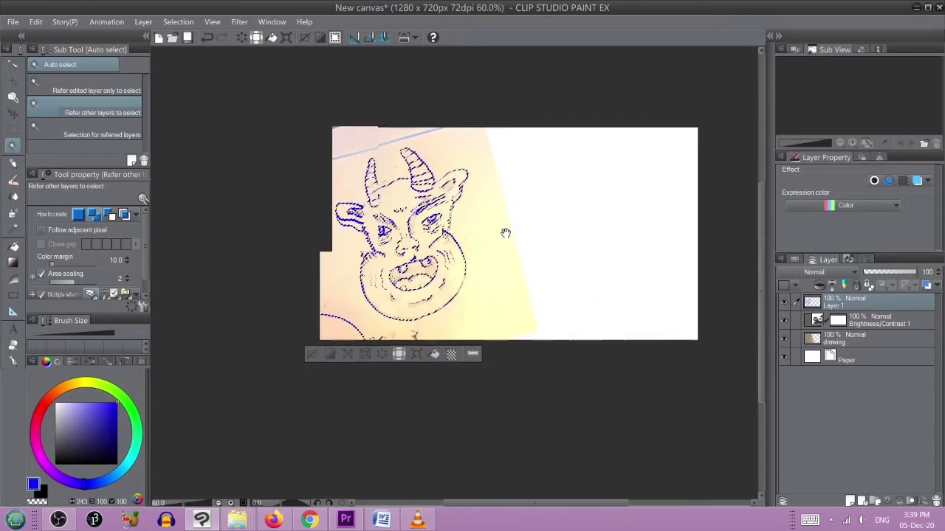
pyautogui.click(785, 319)
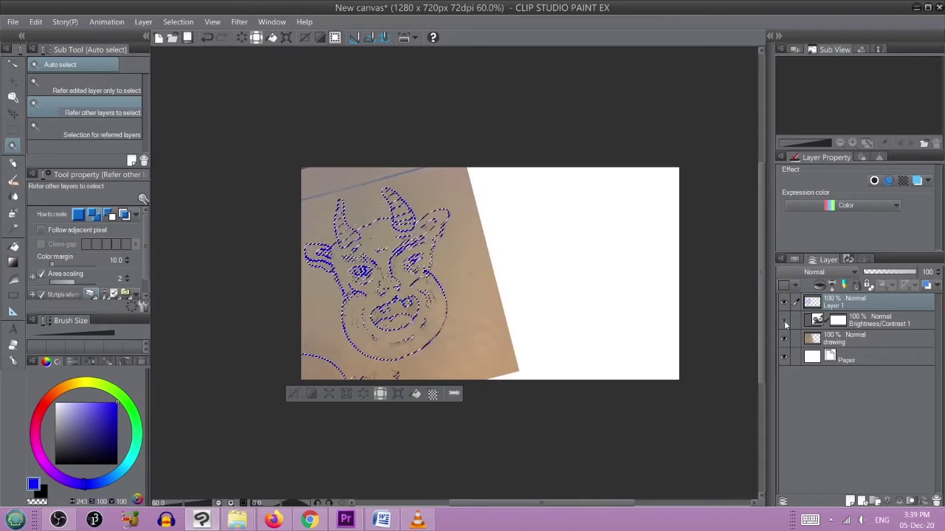
pyautogui.click(785, 320)
pyautogui.click(784, 339)
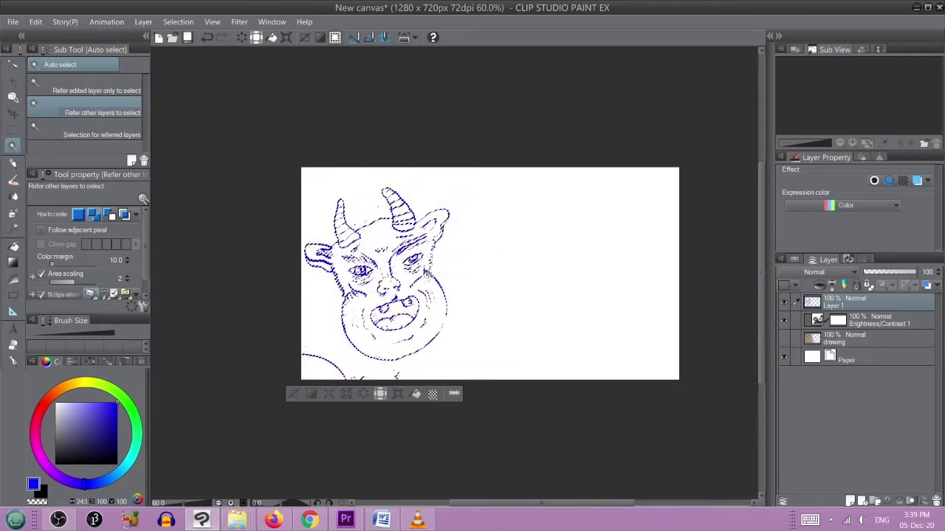
pyautogui.scroll(1, 308, 389)
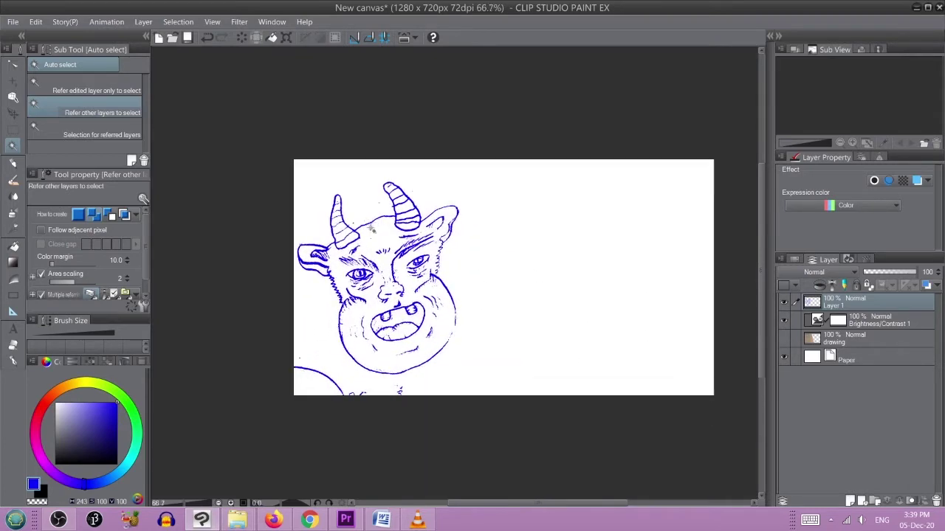
pyautogui.scroll(5, 371, 229)
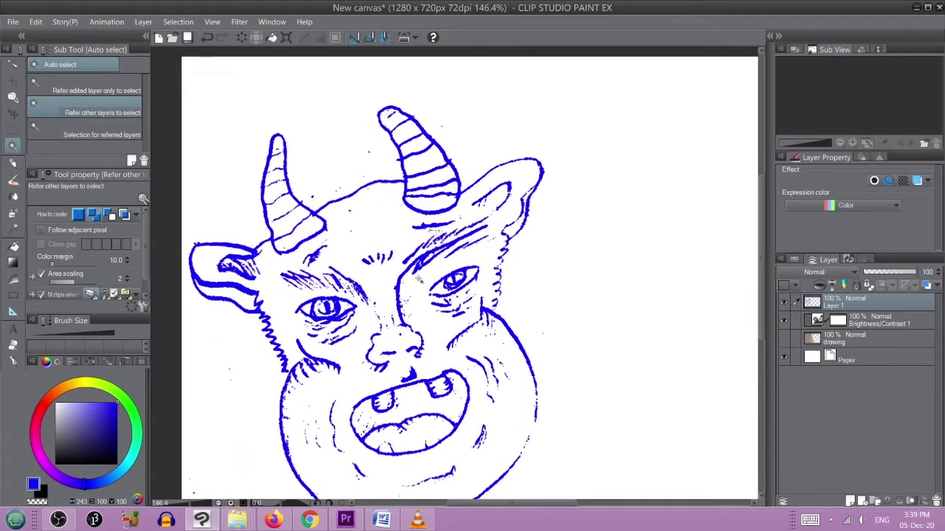
pyautogui.scroll(4, 417, 281)
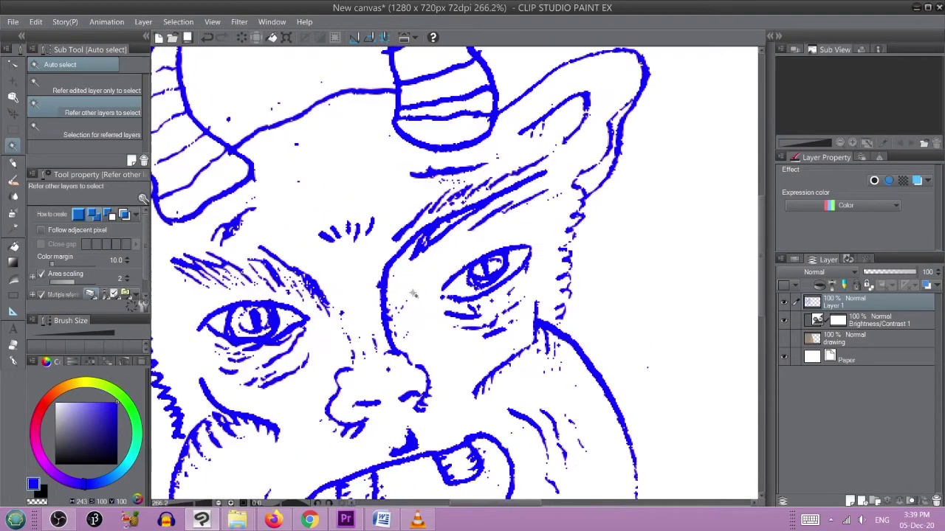
pyautogui.scroll(-6, 414, 294)
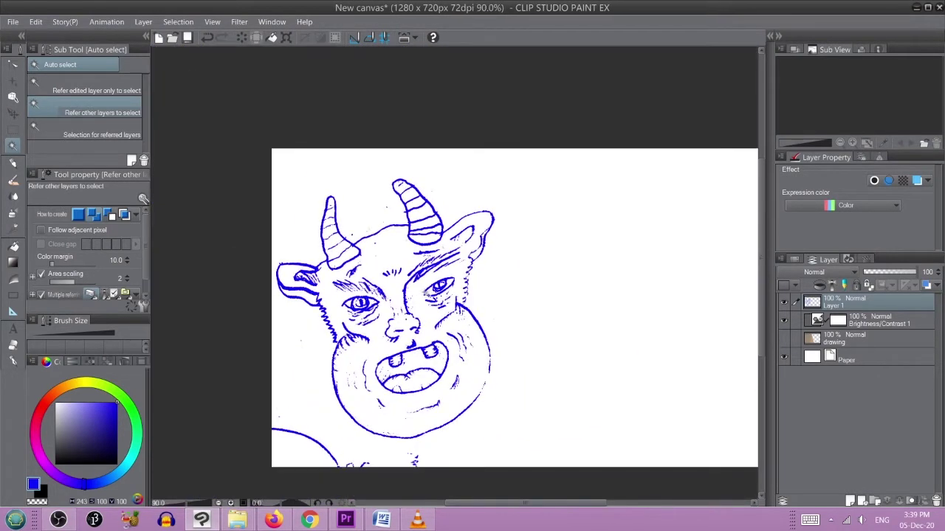
pyautogui.scroll(-3, 531, 275)
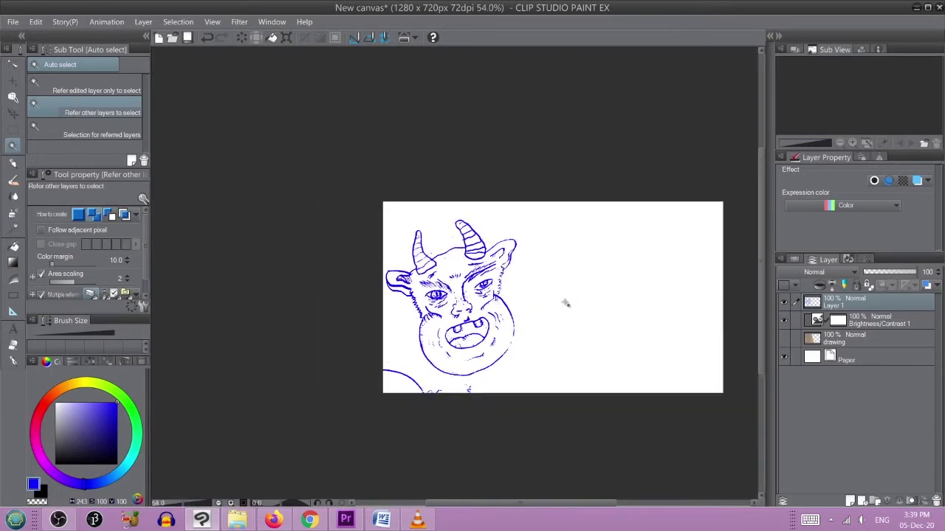
pyautogui.scroll(4, 558, 304)
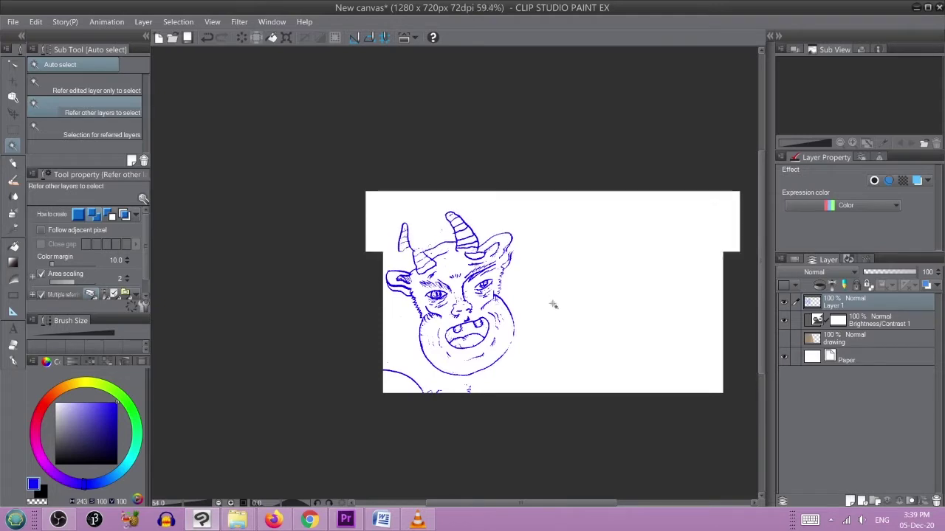
pyautogui.scroll(2, 455, 304)
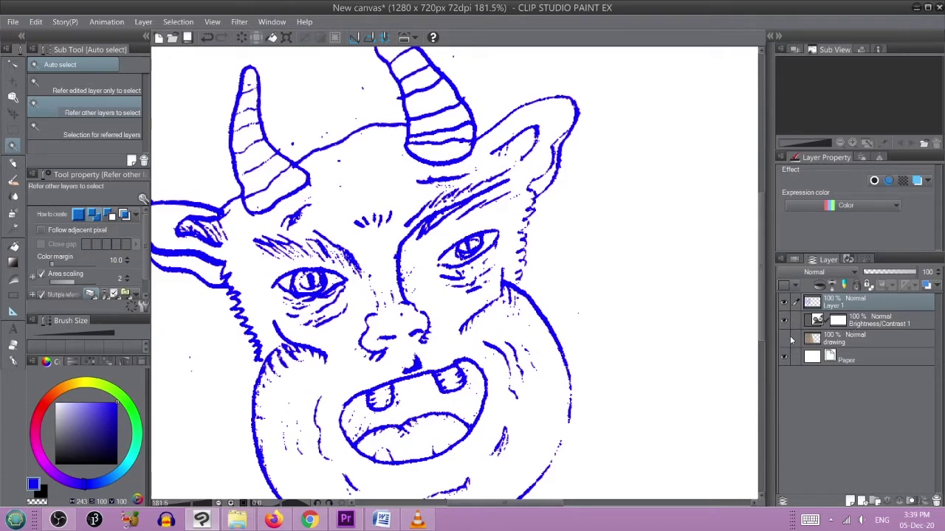
pyautogui.click(784, 338)
# Step: Hide the drawing layer again and add Layer 2 between Brightness/Contrast 1 and drawing
pyautogui.click(783, 338)
pyautogui.click(849, 501)
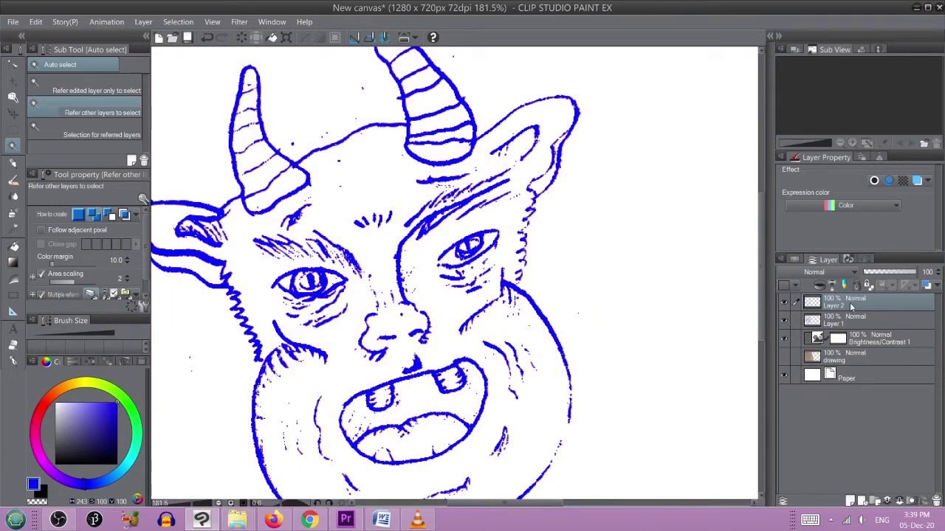
pyautogui.moveTo(851, 301); pyautogui.dragTo(847, 350)
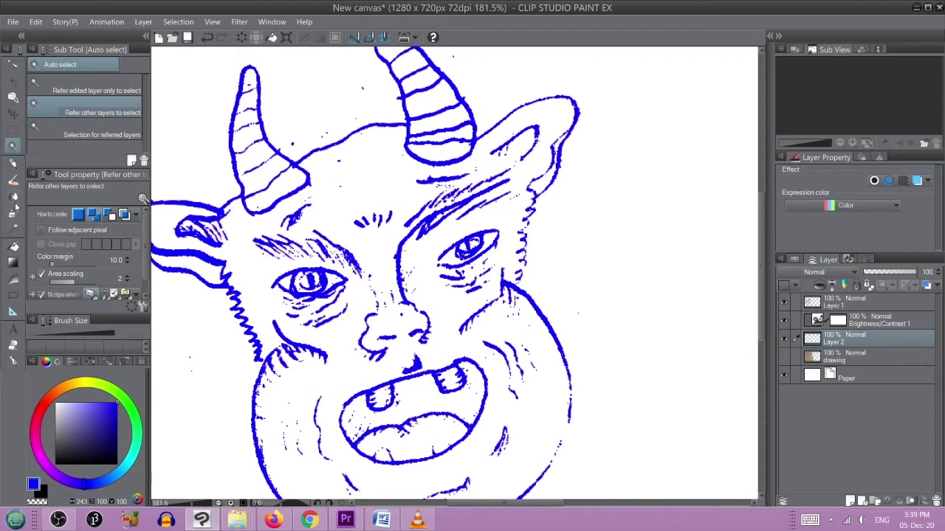
pyautogui.click(14, 197)
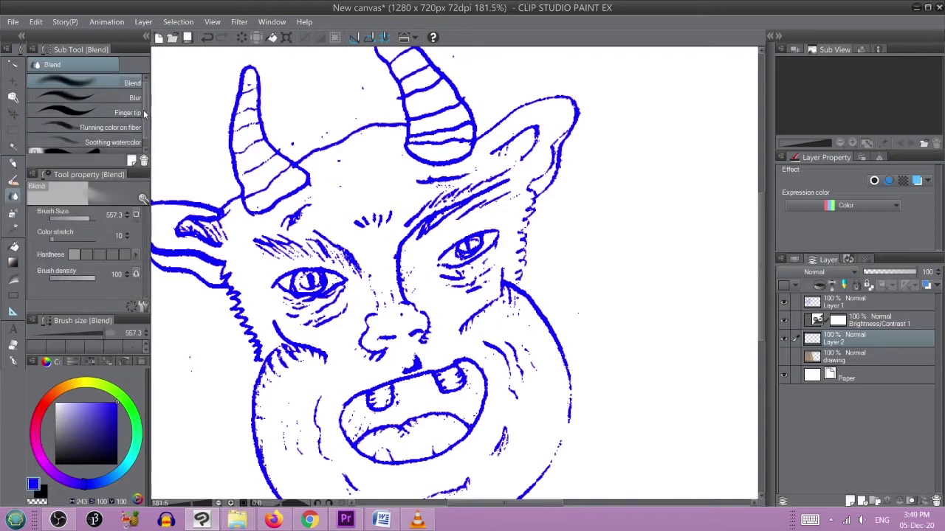
# Step: Load the Soothing watercolor brush in green and hide the white Paper layer
pyautogui.scroll(-1, 144, 114)
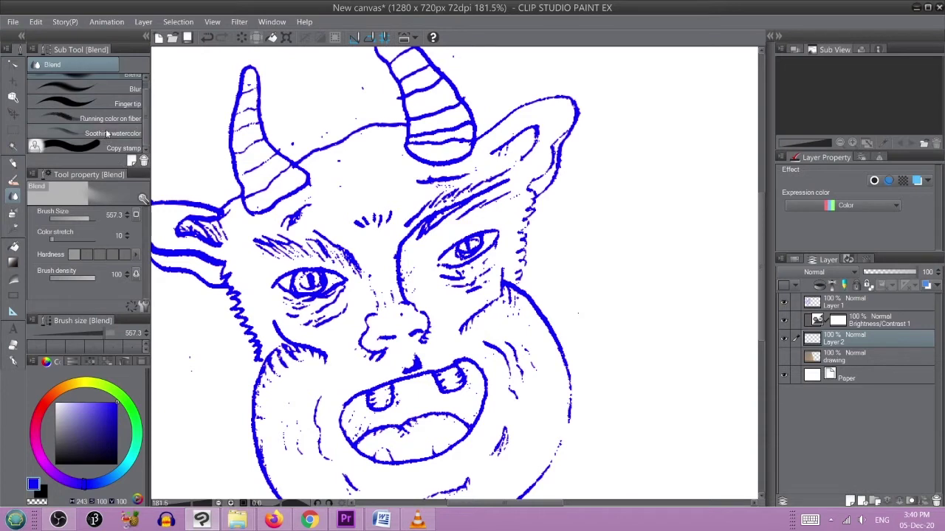
pyautogui.click(105, 135)
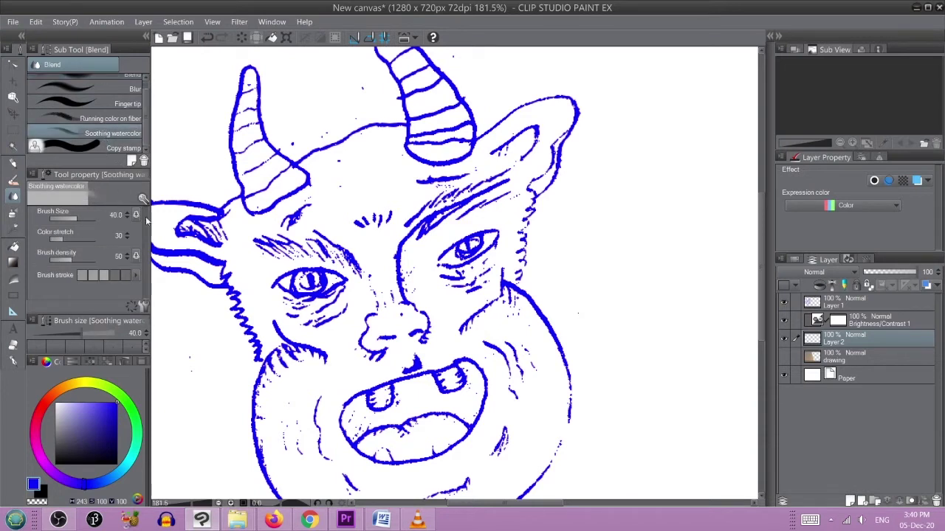
pyautogui.click(82, 384)
pyautogui.moveTo(82, 384); pyautogui.dragTo(77, 381)
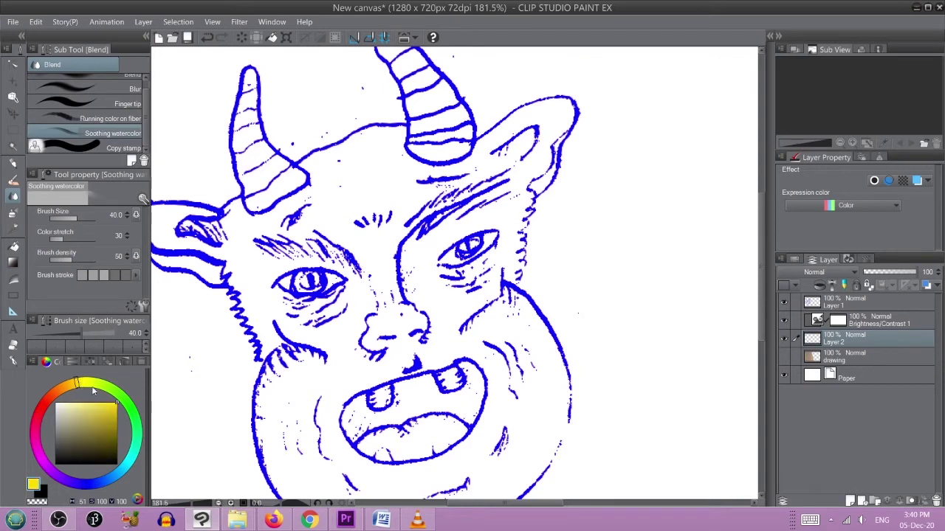
pyautogui.click(132, 412)
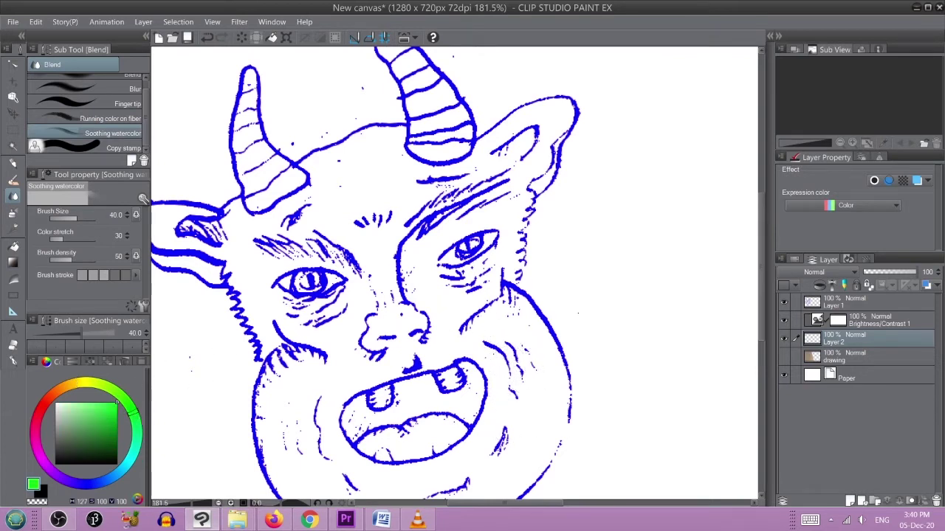
pyautogui.click(784, 378)
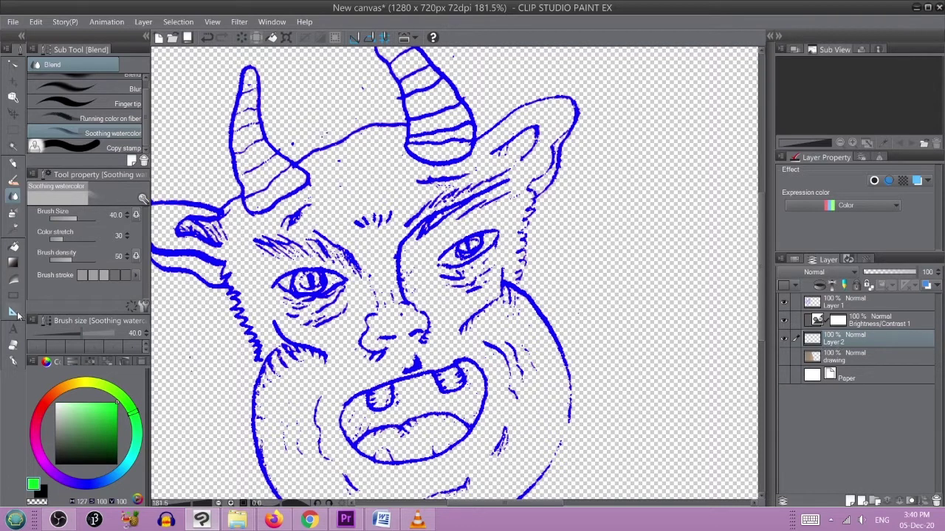
pyautogui.click(14, 180)
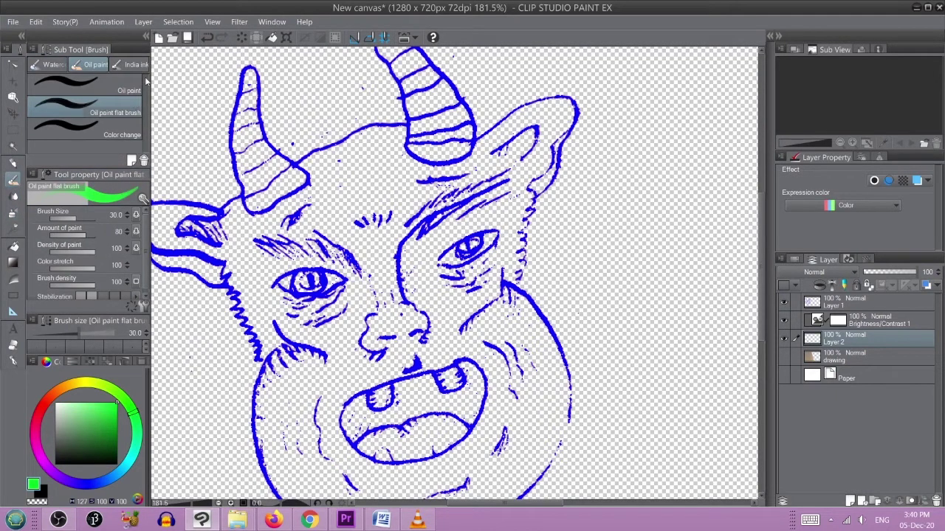
# Step: Undo a large green Oil paint blob and show the white Paper layer again
pyautogui.click(129, 90)
pyautogui.moveTo(402, 347)
pyautogui.mouseDown()
pyautogui.moveTo(407, 369)
pyautogui.moveTo(451, 329)
pyautogui.moveTo(443, 354)
pyautogui.mouseUp()
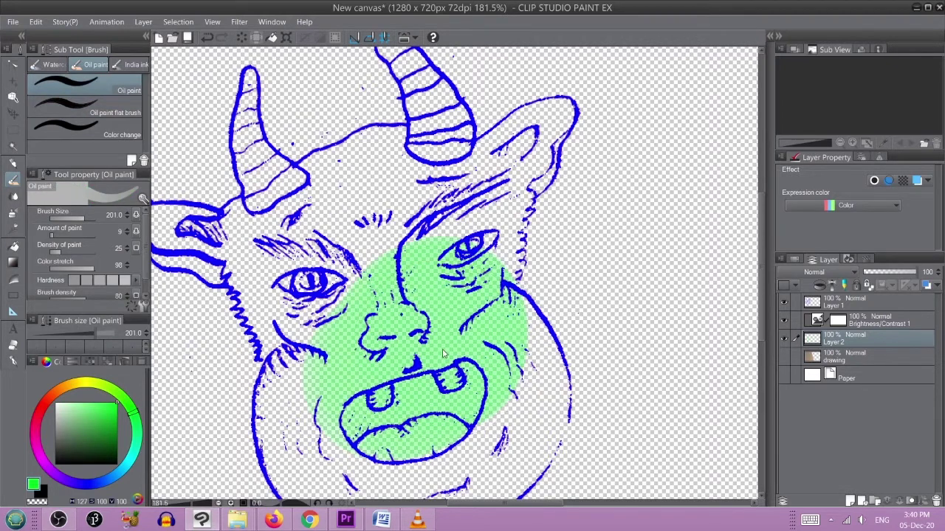
pyautogui.hotkey('ctrl', 'z')
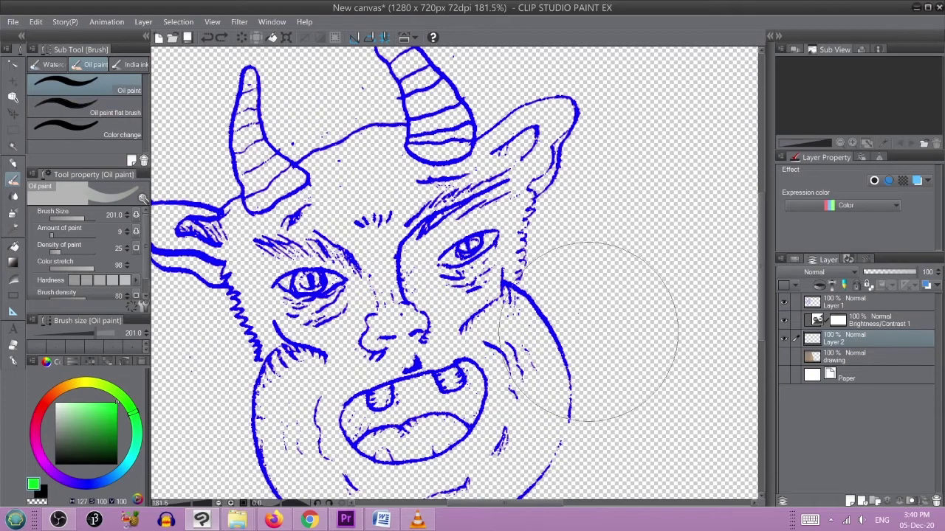
pyautogui.click(784, 377)
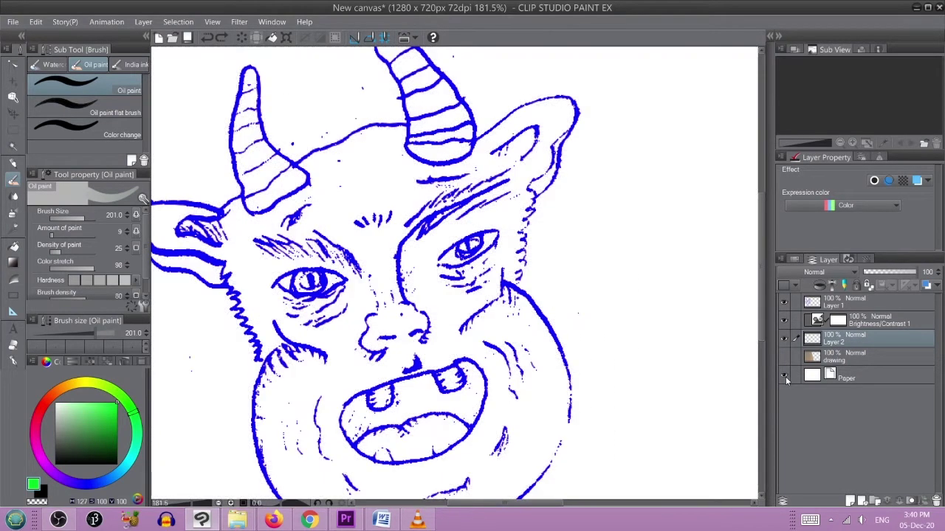
# Step: Paint green blush patches on both cheeks at brush size 59.5
pyautogui.scroll(1, 459, 343)
pyautogui.scroll(3, 461, 355)
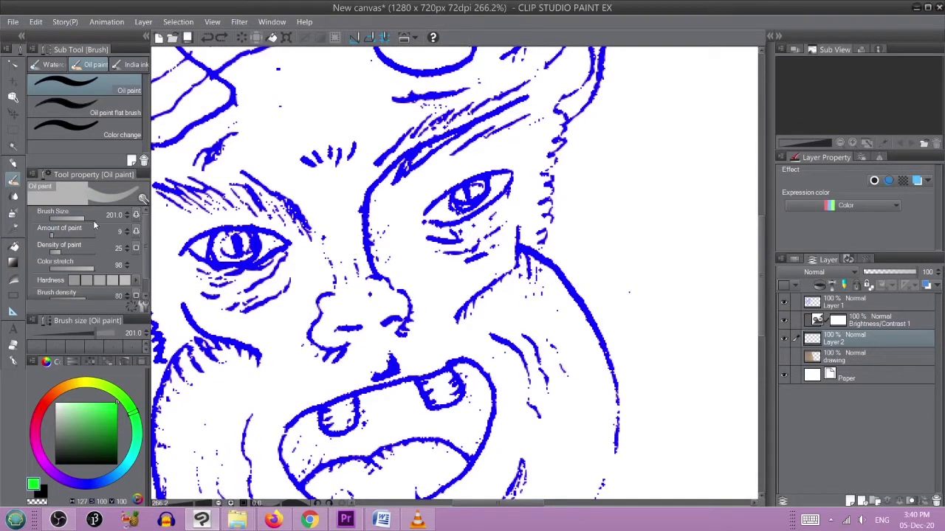
pyautogui.moveTo(83, 219); pyautogui.dragTo(78, 219)
pyautogui.moveTo(512, 295)
pyautogui.mouseDown()
pyautogui.moveTo(527, 312)
pyautogui.moveTo(537, 296)
pyautogui.moveTo(529, 369)
pyautogui.mouseUp()
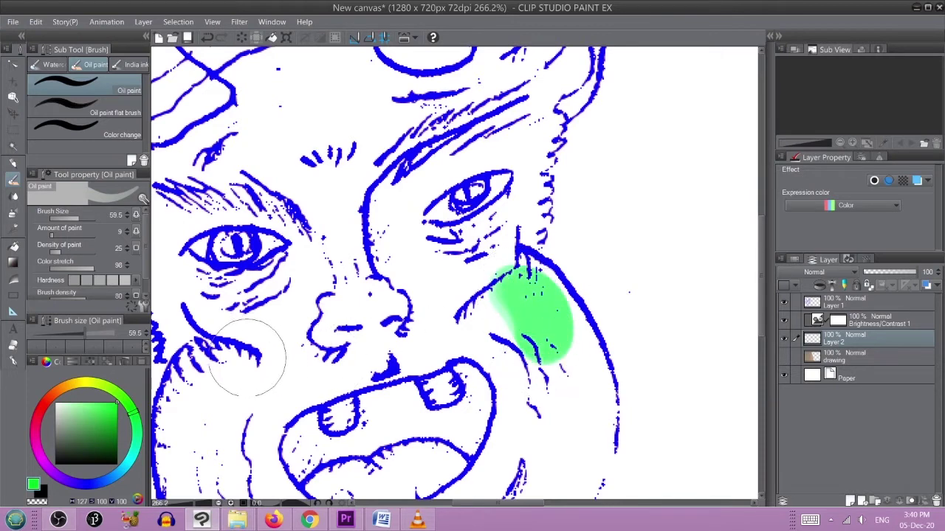
pyautogui.moveTo(233, 368); pyautogui.dragTo(245, 356)
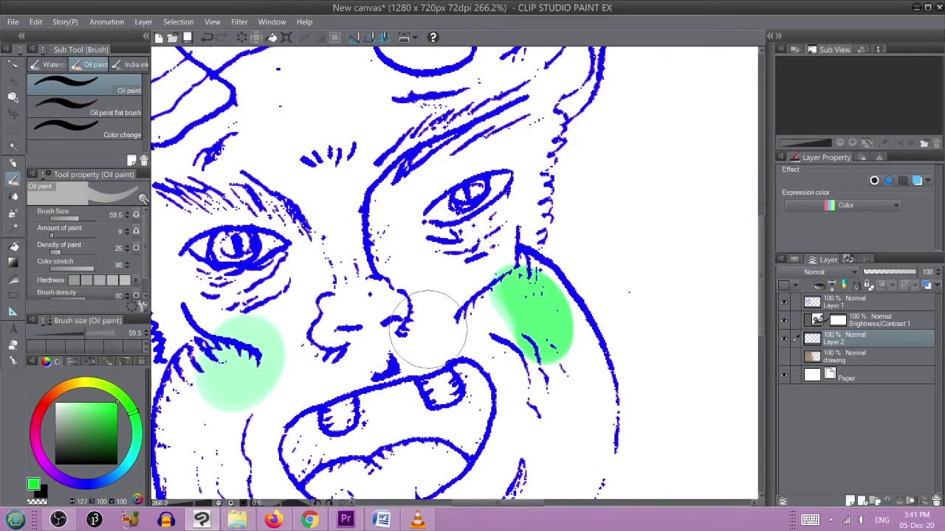
pyautogui.scroll(-4, 431, 330)
pyautogui.scroll(2, 498, 314)
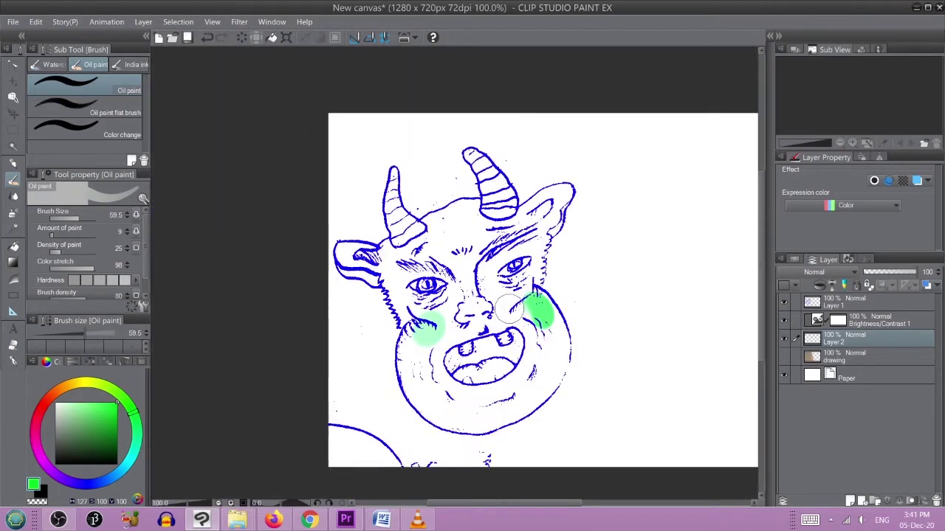
pyautogui.scroll(1, 496, 317)
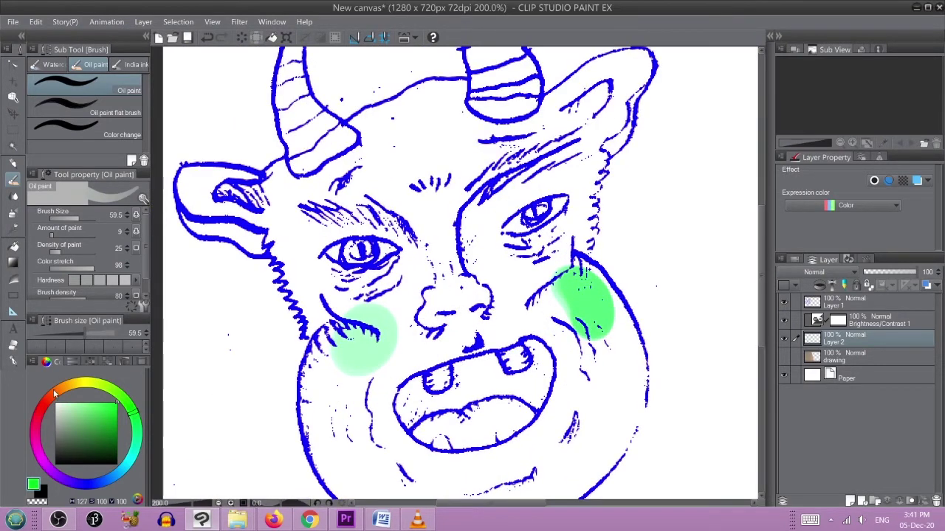
pyautogui.click(83, 384)
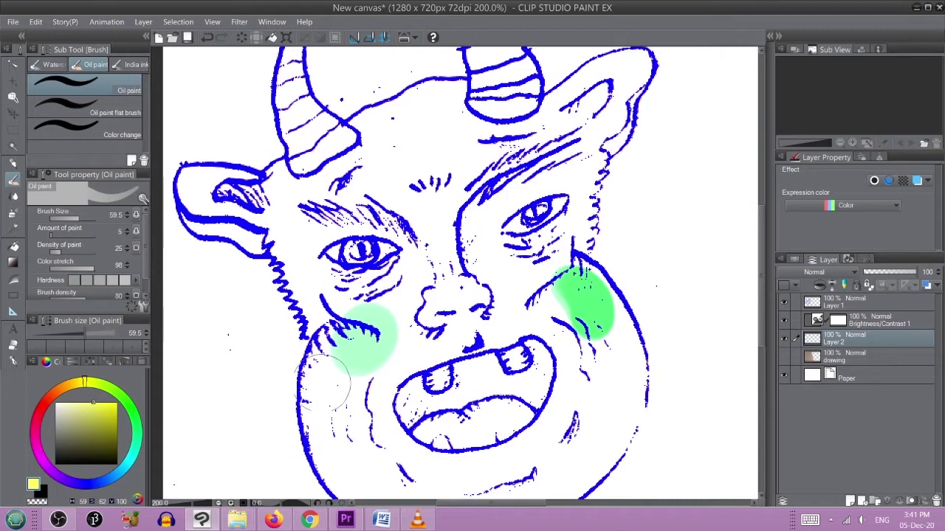
# Step: Brush more green onto the monster's left cheek to enlarge the patch
pyautogui.moveTo(343, 366); pyautogui.dragTo(329, 421)
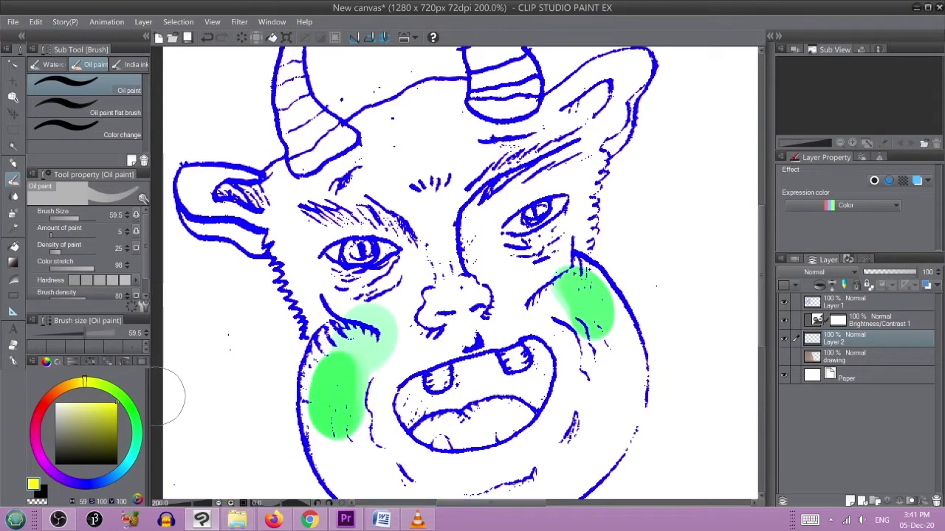
pyautogui.moveTo(365, 384)
pyautogui.mouseDown()
pyautogui.moveTo(348, 413)
pyautogui.moveTo(341, 408)
pyautogui.moveTo(347, 461)
pyautogui.moveTo(365, 469)
pyautogui.mouseUp()
pyautogui.moveTo(463, 401)
pyautogui.mouseDown()
pyautogui.moveTo(419, 298)
pyautogui.moveTo(402, 425)
pyautogui.moveTo(418, 348)
pyautogui.mouseUp()
# Step: Paint yellow along the lower jaw and nose, then thin the brush and paint the forehead
pyautogui.moveTo(531, 382)
pyautogui.mouseDown()
pyautogui.moveTo(481, 422)
pyautogui.moveTo(390, 436)
pyautogui.moveTo(314, 392)
pyautogui.moveTo(344, 432)
pyautogui.moveTo(391, 447)
pyautogui.moveTo(478, 436)
pyautogui.moveTo(537, 395)
pyautogui.moveTo(553, 333)
pyautogui.moveTo(554, 346)
pyautogui.moveTo(543, 313)
pyautogui.mouseUp()
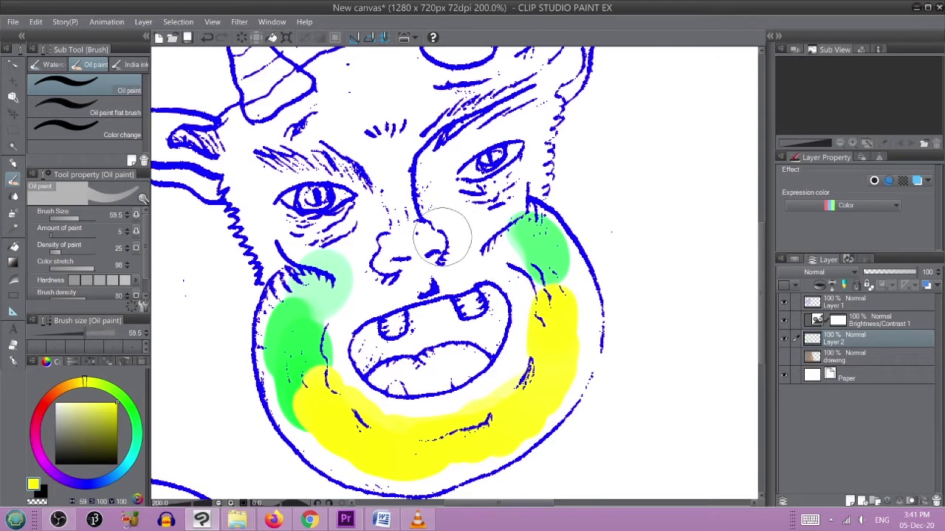
pyautogui.moveTo(424, 225)
pyautogui.mouseDown()
pyautogui.moveTo(393, 263)
pyautogui.moveTo(411, 232)
pyautogui.moveTo(399, 221)
pyautogui.moveTo(404, 192)
pyautogui.moveTo(365, 126)
pyautogui.moveTo(402, 167)
pyautogui.moveTo(396, 203)
pyautogui.moveTo(404, 209)
pyautogui.moveTo(408, 176)
pyautogui.moveTo(422, 223)
pyautogui.moveTo(453, 229)
pyautogui.moveTo(444, 223)
pyautogui.moveTo(458, 210)
pyautogui.moveTo(480, 212)
pyautogui.moveTo(466, 218)
pyautogui.moveTo(472, 251)
pyautogui.moveTo(461, 258)
pyautogui.moveTo(380, 264)
pyautogui.moveTo(387, 252)
pyautogui.moveTo(359, 253)
pyautogui.moveTo(417, 221)
pyautogui.mouseUp()
pyautogui.scroll(2, 441, 251)
pyautogui.scroll(-6, 454, 248)
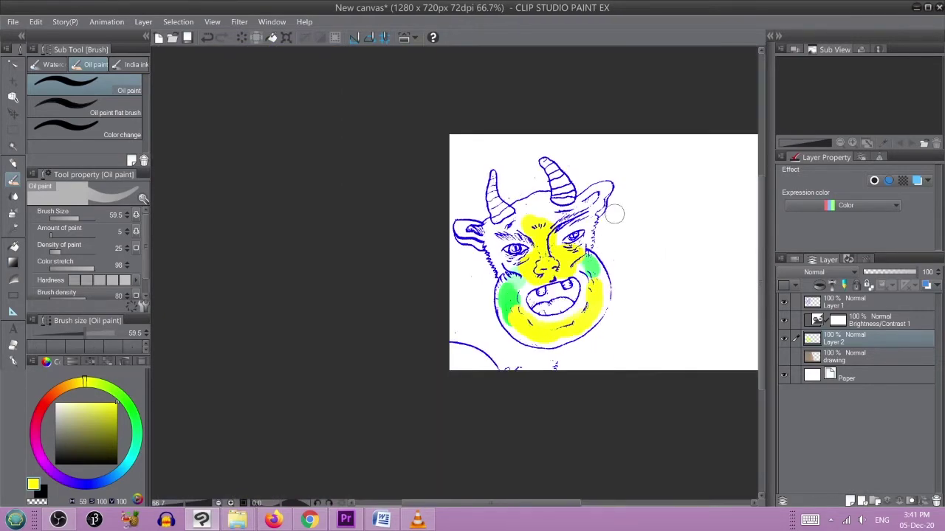
pyautogui.scroll(6, 614, 214)
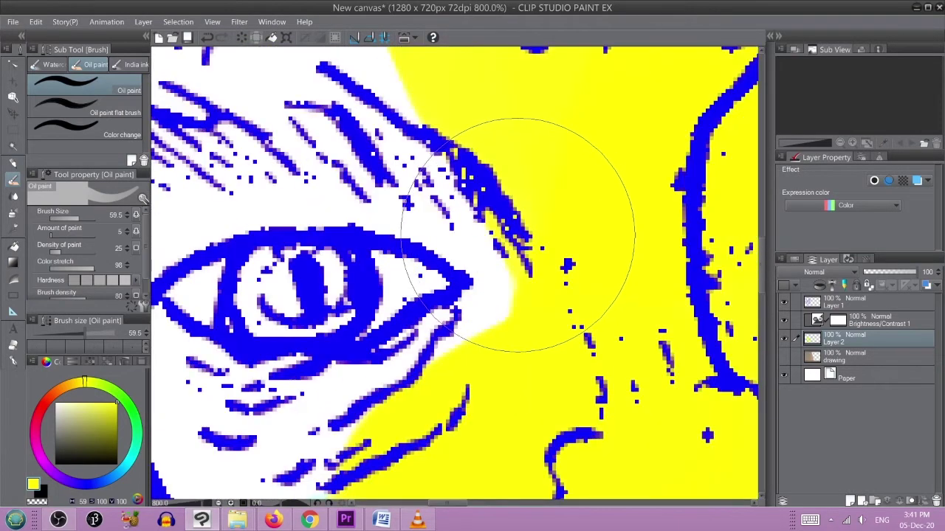
pyautogui.scroll(-4, 517, 234)
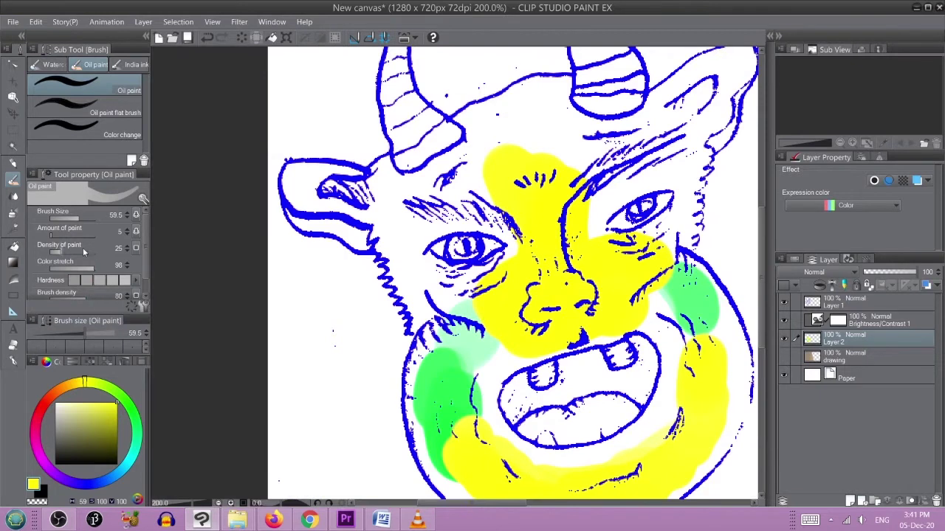
pyautogui.moveTo(76, 222); pyautogui.dragTo(73, 219)
pyautogui.moveTo(498, 170)
pyautogui.mouseDown()
pyautogui.moveTo(417, 184)
pyautogui.moveTo(474, 157)
pyautogui.moveTo(485, 140)
pyautogui.moveTo(481, 117)
pyautogui.moveTo(476, 122)
pyautogui.moveTo(539, 88)
pyautogui.moveTo(522, 92)
pyautogui.moveTo(547, 87)
pyautogui.moveTo(515, 117)
pyautogui.moveTo(550, 135)
pyautogui.moveTo(537, 154)
pyautogui.moveTo(606, 149)
pyautogui.moveTo(697, 113)
pyautogui.moveTo(593, 140)
pyautogui.moveTo(649, 116)
pyautogui.moveTo(560, 91)
pyautogui.mouseUp()
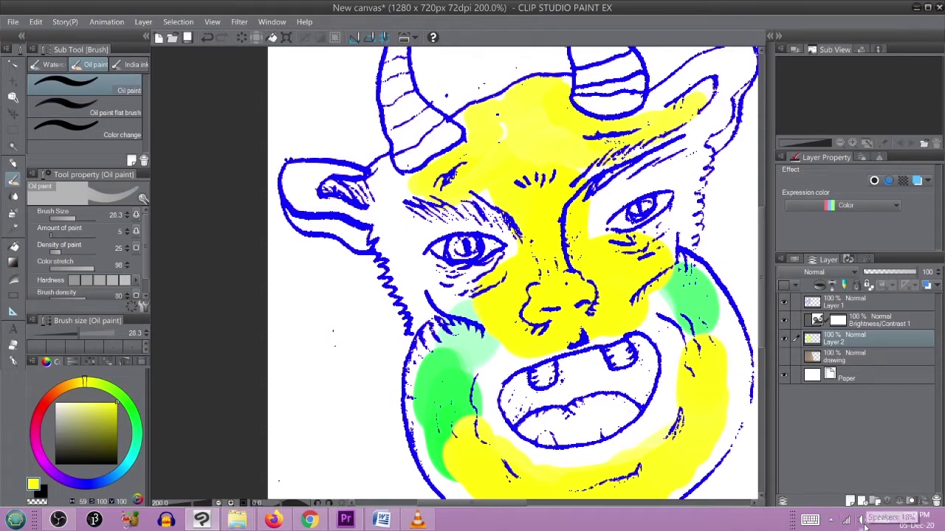
pyautogui.click(862, 520)
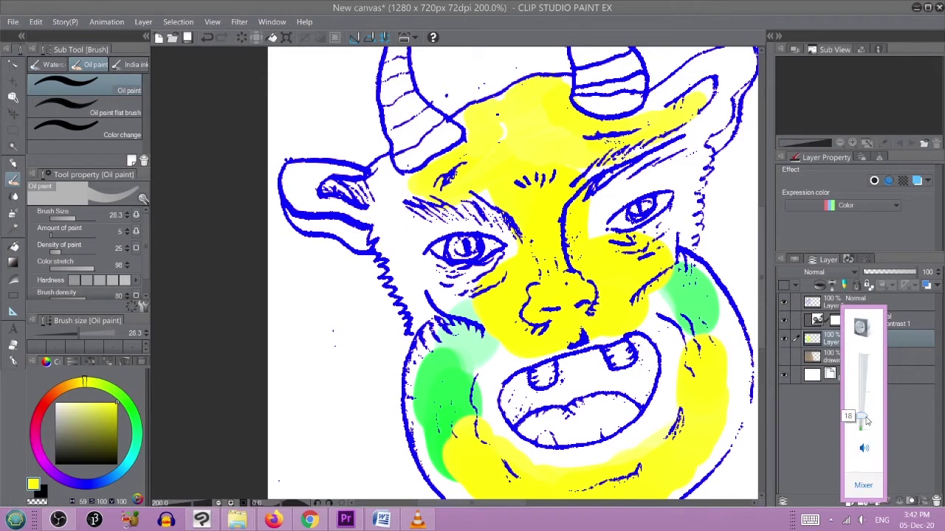
pyautogui.moveTo(867, 420); pyautogui.dragTo(861, 414)
pyautogui.click(636, 516)
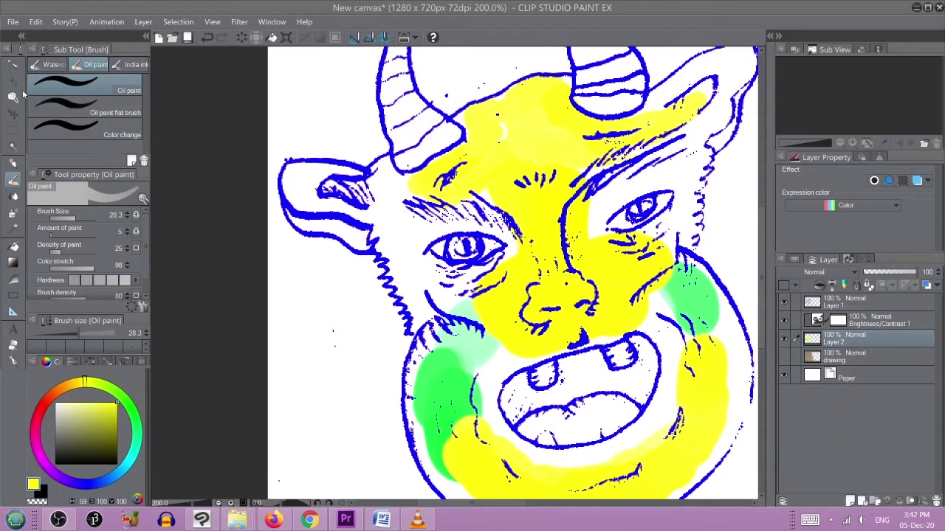
# Step: Paint yellow around the left eye, then set orange on the Oil paint flat brush
pyautogui.moveTo(446, 208); pyautogui.dragTo(392, 244)
pyautogui.moveTo(79, 396); pyautogui.dragTo(73, 384)
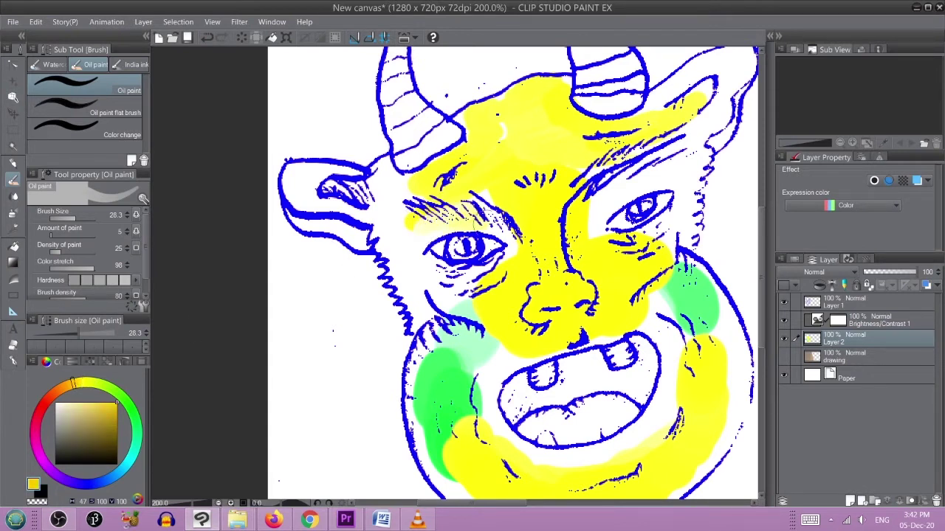
pyautogui.moveTo(455, 214)
pyautogui.mouseDown()
pyautogui.moveTo(417, 238)
pyautogui.moveTo(423, 284)
pyautogui.moveTo(432, 273)
pyautogui.moveTo(507, 264)
pyautogui.mouseUp()
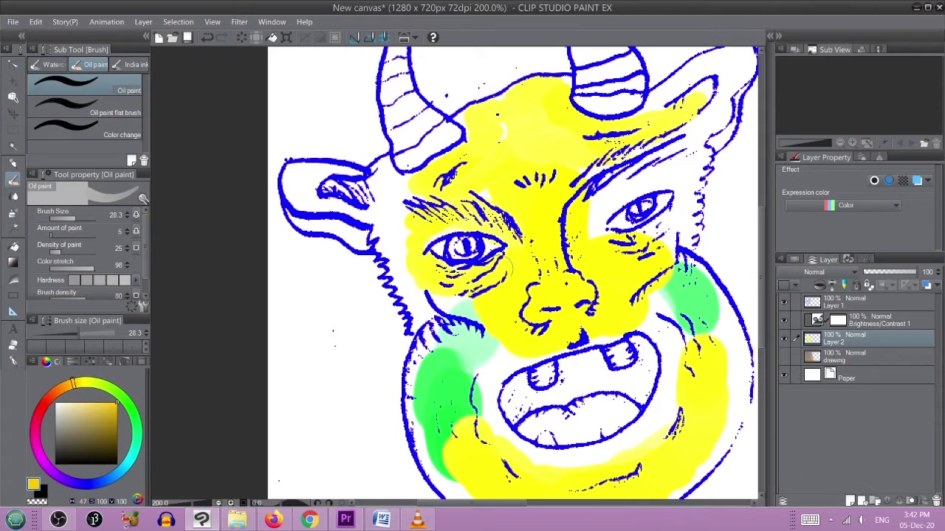
pyautogui.click(68, 392)
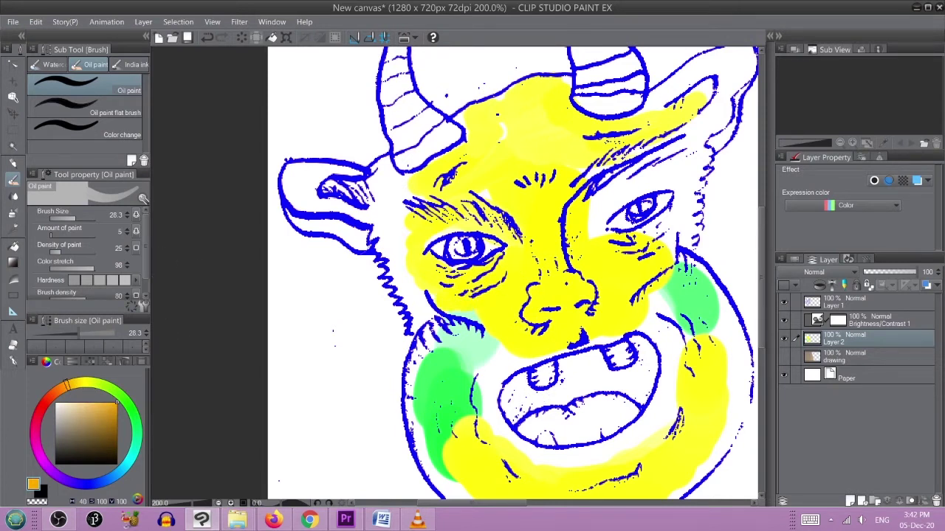
pyautogui.click(115, 113)
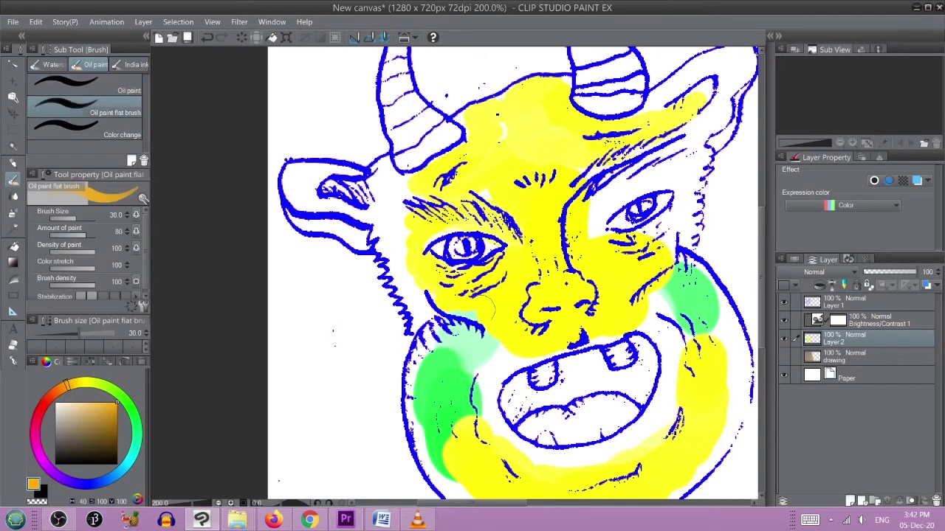
# Step: Paint orange-red shading along the right side of the mouth and near the cheek
pyautogui.moveTo(96, 380); pyautogui.dragTo(53, 391)
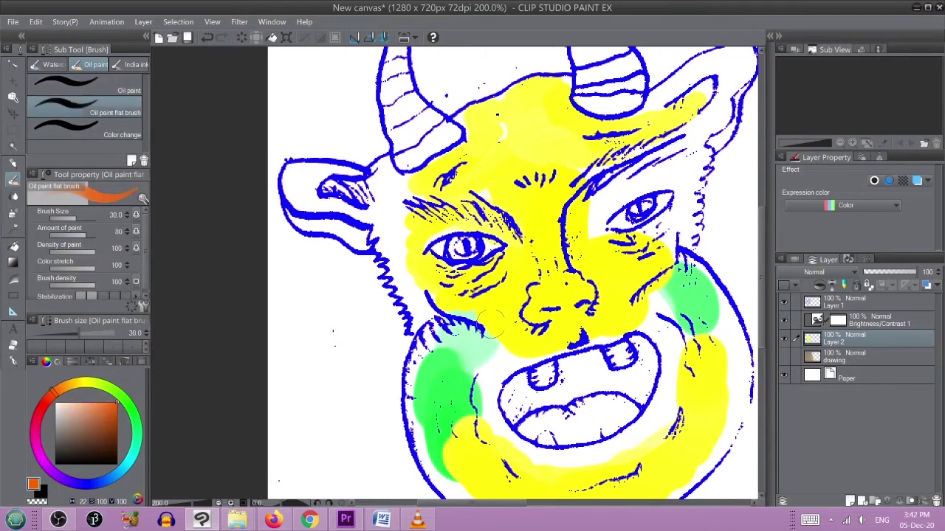
pyautogui.moveTo(509, 277)
pyautogui.mouseDown()
pyautogui.moveTo(501, 300)
pyautogui.moveTo(513, 299)
pyautogui.moveTo(503, 327)
pyautogui.moveTo(511, 324)
pyautogui.moveTo(491, 366)
pyautogui.moveTo(511, 354)
pyautogui.moveTo(492, 367)
pyautogui.moveTo(472, 416)
pyautogui.moveTo(483, 435)
pyautogui.moveTo(546, 462)
pyautogui.moveTo(596, 460)
pyautogui.moveTo(665, 410)
pyautogui.mouseUp()
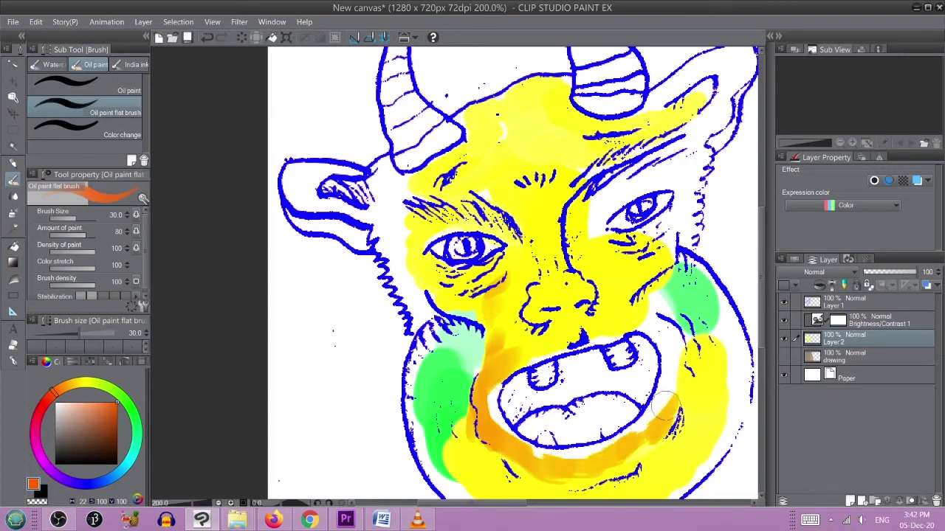
pyautogui.moveTo(635, 335)
pyautogui.mouseDown()
pyautogui.moveTo(414, 206)
pyautogui.moveTo(486, 228)
pyautogui.mouseUp()
pyautogui.moveTo(563, 297)
pyautogui.mouseDown()
pyautogui.moveTo(568, 310)
pyautogui.moveTo(584, 280)
pyautogui.moveTo(567, 344)
pyautogui.moveTo(533, 383)
pyautogui.moveTo(496, 411)
pyautogui.moveTo(445, 425)
pyautogui.moveTo(388, 417)
pyautogui.moveTo(303, 384)
pyautogui.moveTo(279, 344)
pyautogui.moveTo(347, 413)
pyautogui.moveTo(310, 387)
pyautogui.moveTo(266, 321)
pyautogui.moveTo(262, 360)
pyautogui.moveTo(247, 304)
pyautogui.moveTo(277, 236)
pyautogui.moveTo(258, 233)
pyautogui.moveTo(284, 223)
pyautogui.mouseUp()
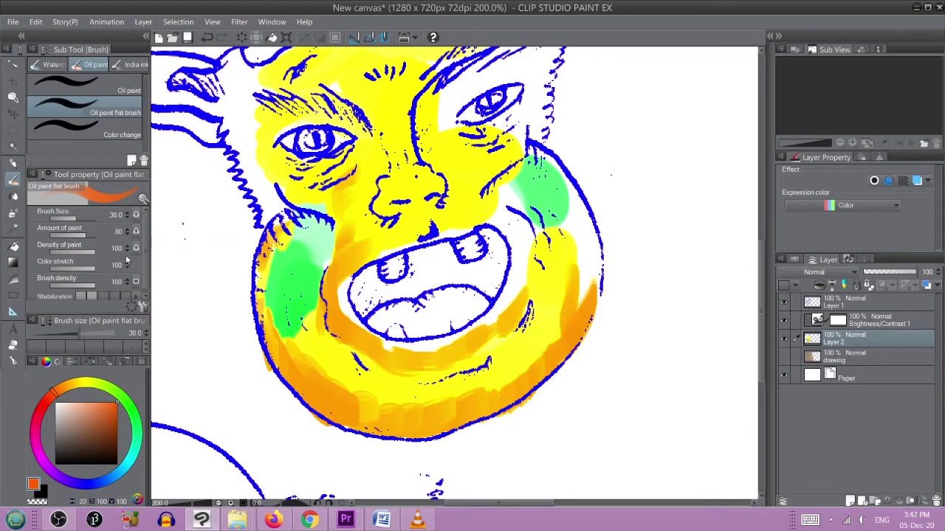
# Step: Lower Amount of paint to 53 and Density to 47, blend the jaw, then pick red
pyautogui.moveTo(83, 234); pyautogui.dragTo(84, 240)
pyautogui.moveTo(296, 277); pyautogui.dragTo(279, 210)
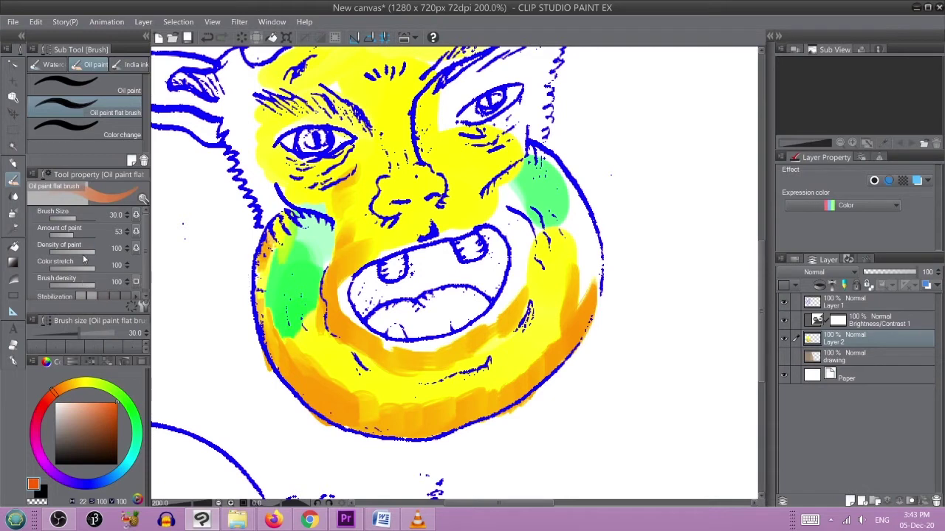
pyautogui.moveTo(81, 245); pyautogui.dragTo(85, 258)
pyautogui.moveTo(333, 355)
pyautogui.mouseDown()
pyautogui.moveTo(324, 324)
pyautogui.moveTo(338, 337)
pyautogui.moveTo(341, 366)
pyautogui.moveTo(369, 362)
pyautogui.mouseUp()
pyautogui.click(43, 404)
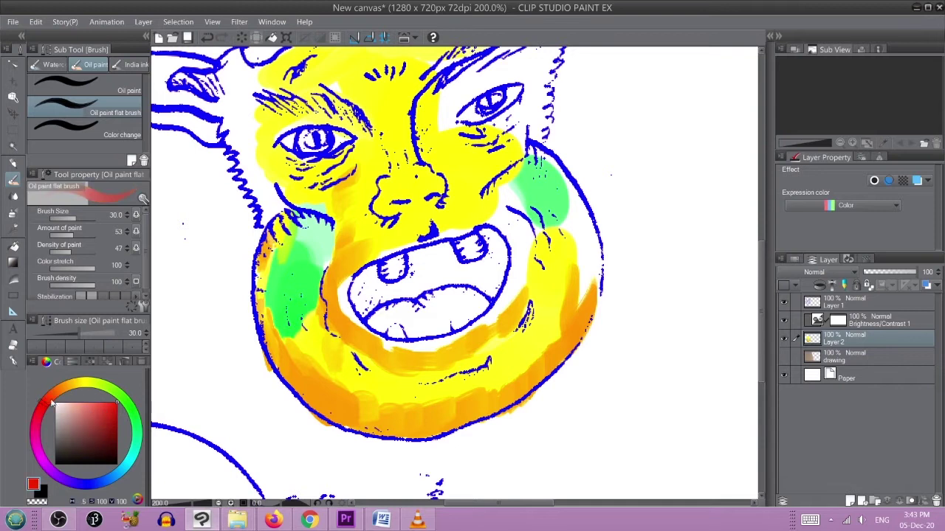
pyautogui.moveTo(389, 374)
pyautogui.mouseDown()
pyautogui.moveTo(452, 369)
pyautogui.moveTo(442, 378)
pyautogui.moveTo(453, 380)
pyautogui.moveTo(442, 406)
pyautogui.moveTo(464, 413)
pyautogui.mouseUp()
pyautogui.moveTo(534, 367)
pyautogui.mouseDown()
pyautogui.moveTo(562, 314)
pyautogui.moveTo(562, 240)
pyautogui.moveTo(576, 291)
pyautogui.moveTo(578, 244)
pyautogui.moveTo(596, 262)
pyautogui.moveTo(587, 281)
pyautogui.moveTo(577, 237)
pyautogui.moveTo(546, 190)
pyautogui.moveTo(579, 244)
pyautogui.moveTo(576, 234)
pyautogui.moveTo(519, 258)
pyautogui.moveTo(513, 219)
pyautogui.moveTo(524, 242)
pyautogui.moveTo(504, 312)
pyautogui.moveTo(513, 307)
pyautogui.moveTo(433, 362)
pyautogui.moveTo(442, 348)
pyautogui.moveTo(417, 359)
pyautogui.moveTo(391, 335)
pyautogui.mouseUp()
pyautogui.moveTo(337, 303)
pyautogui.mouseDown()
pyautogui.moveTo(326, 259)
pyautogui.moveTo(332, 241)
pyautogui.moveTo(345, 232)
pyautogui.moveTo(392, 236)
pyautogui.moveTo(460, 209)
pyautogui.moveTo(513, 213)
pyautogui.moveTo(509, 231)
pyautogui.moveTo(557, 270)
pyautogui.mouseUp()
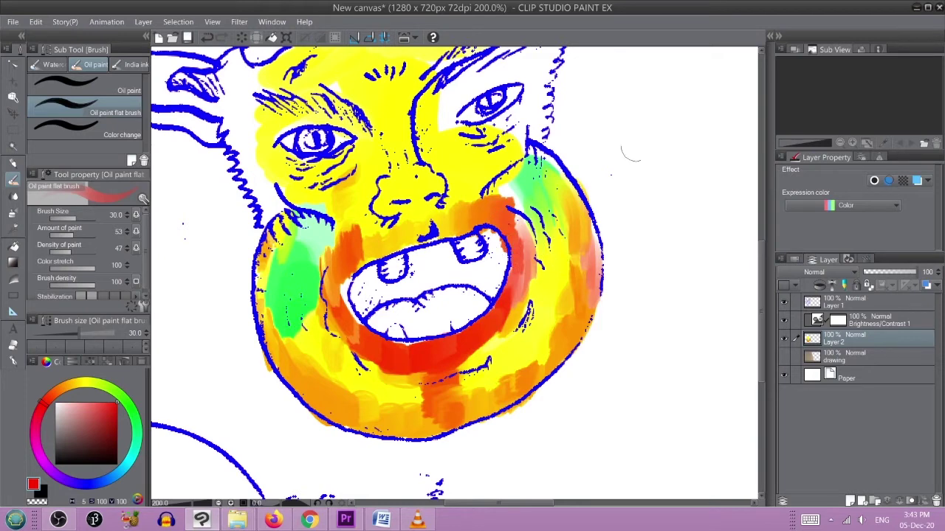
pyautogui.scroll(-4, 619, 141)
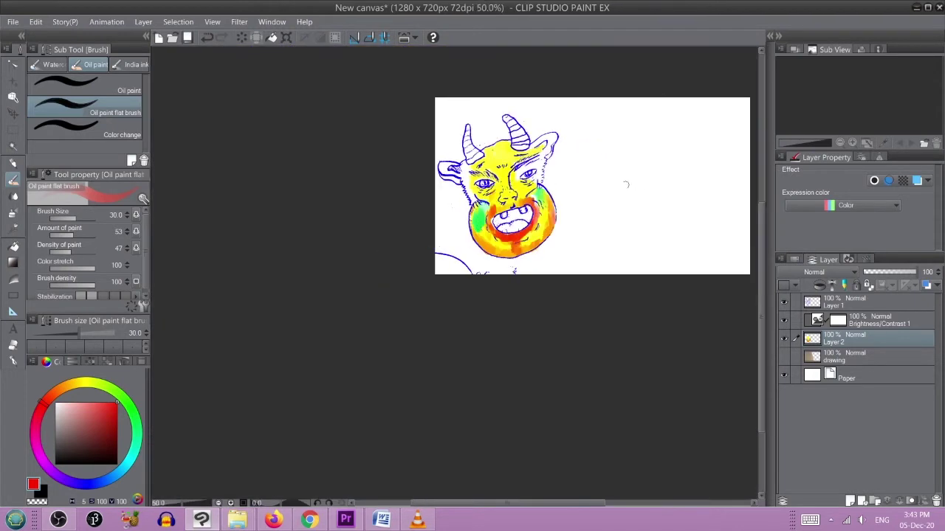
pyautogui.moveTo(617, 185)
pyautogui.mouseDown()
pyautogui.moveTo(489, 209)
pyautogui.moveTo(504, 217)
pyautogui.mouseUp()
pyautogui.scroll(1, 396, 186)
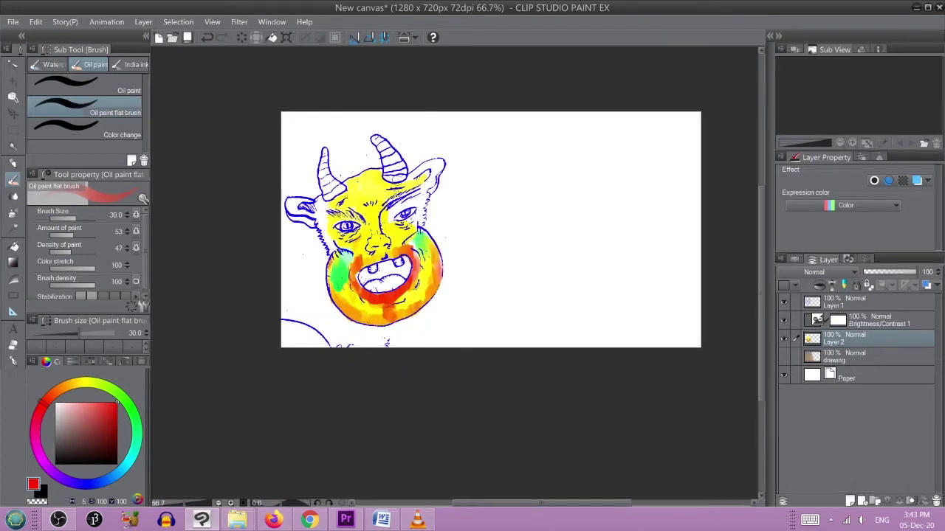
pyautogui.scroll(1, 589, 232)
pyautogui.scroll(-2, 580, 219)
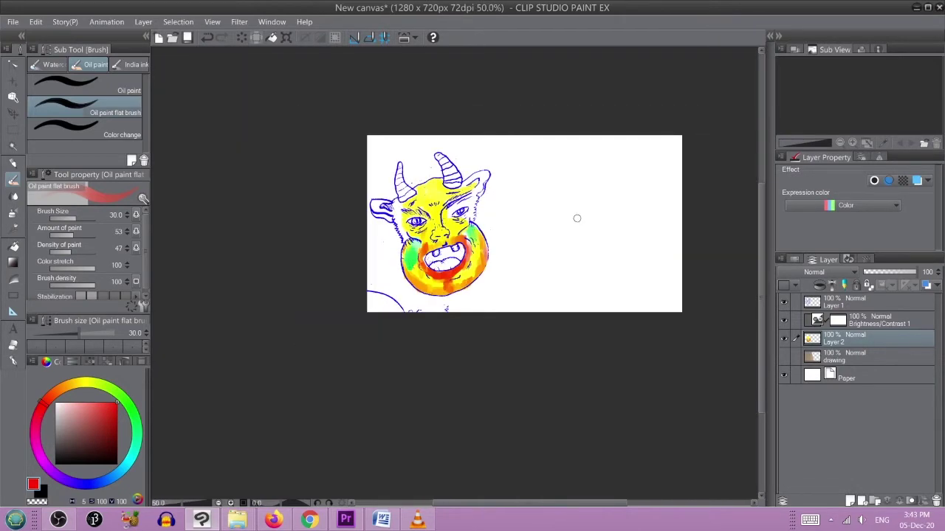
pyautogui.scroll(1, 576, 217)
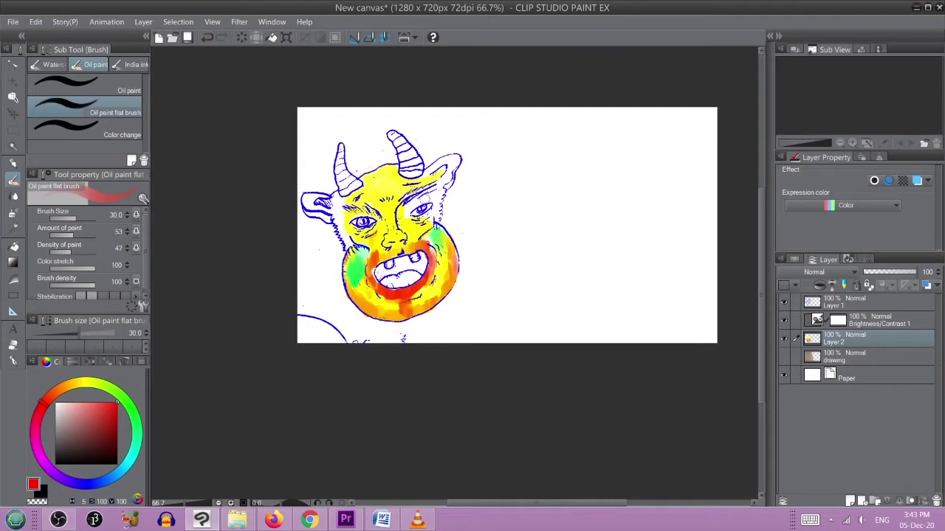
pyautogui.scroll(6, 389, 240)
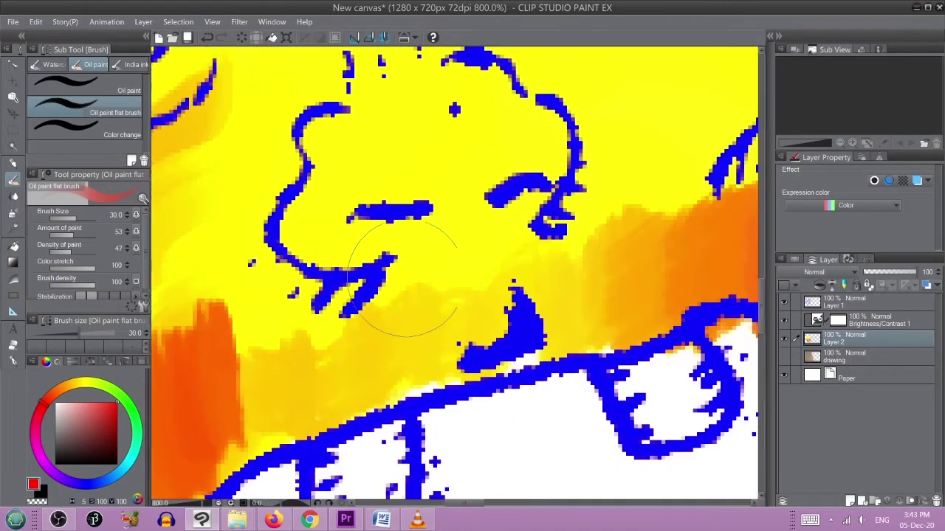
# Step: Paint purple-pink across the upper inside of the mouth with brush size 9.7
pyautogui.scroll(-1, 397, 134)
pyautogui.scroll(-1, 417, 214)
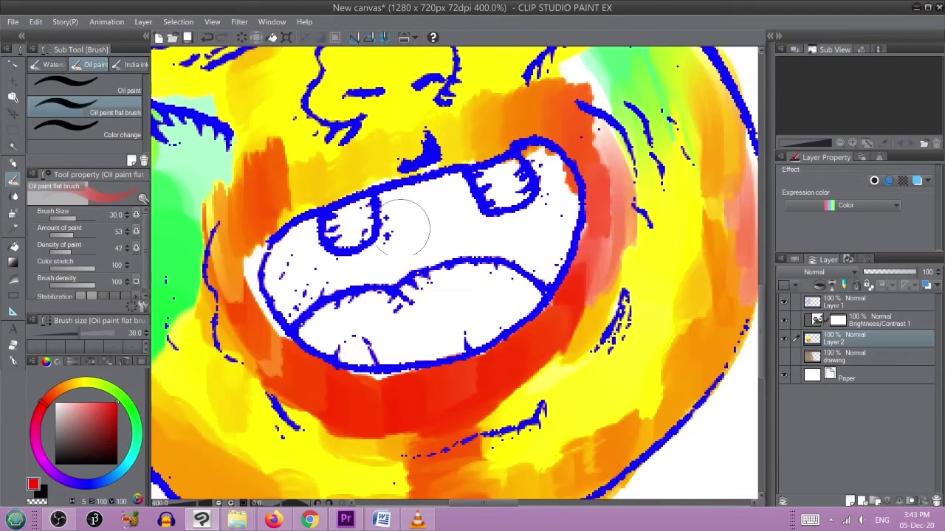
pyautogui.click(86, 482)
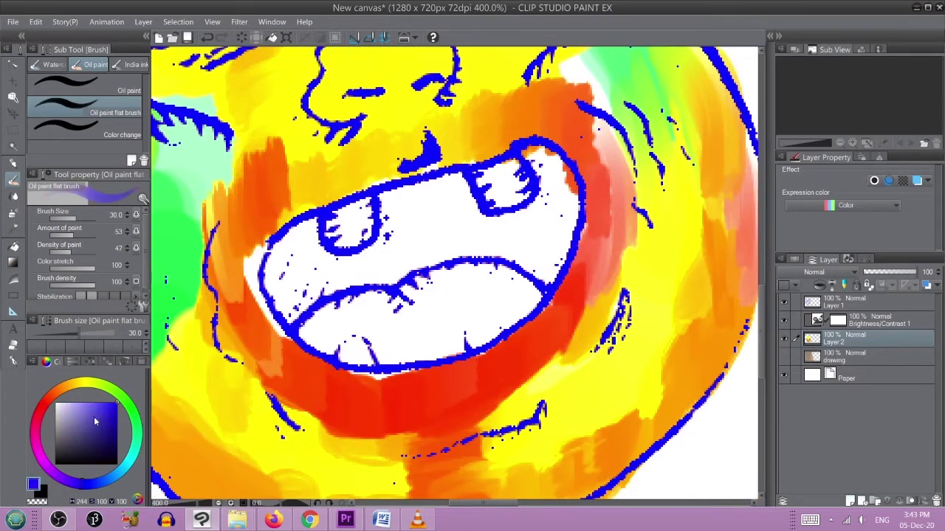
pyautogui.click(42, 448)
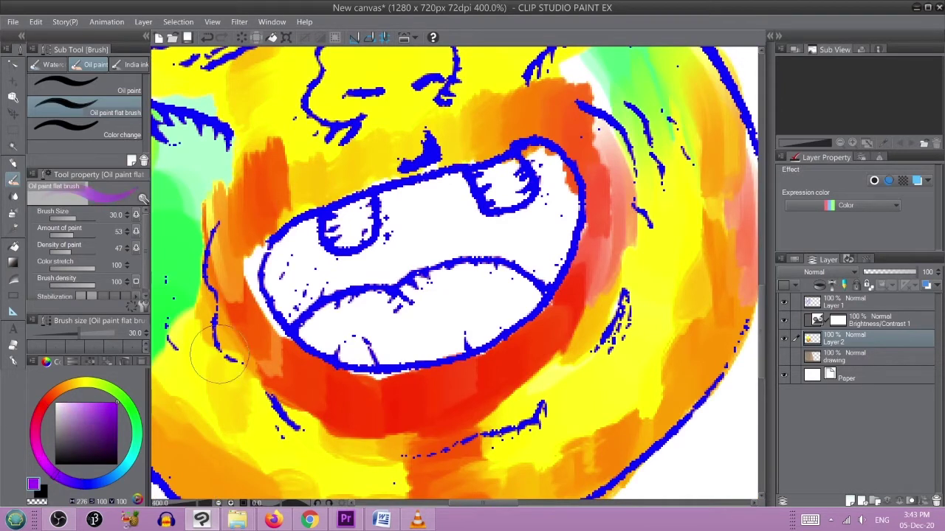
pyautogui.moveTo(428, 248)
pyautogui.mouseDown()
pyautogui.moveTo(318, 272)
pyautogui.moveTo(300, 272)
pyautogui.moveTo(293, 254)
pyautogui.moveTo(304, 253)
pyautogui.moveTo(279, 280)
pyautogui.moveTo(281, 273)
pyautogui.moveTo(299, 296)
pyautogui.mouseUp()
pyautogui.moveTo(81, 220); pyautogui.dragTo(72, 219)
pyautogui.moveTo(489, 221)
pyautogui.mouseDown()
pyautogui.moveTo(452, 247)
pyautogui.moveTo(568, 235)
pyautogui.moveTo(558, 202)
pyautogui.moveTo(516, 230)
pyautogui.moveTo(476, 221)
pyautogui.moveTo(467, 196)
pyautogui.moveTo(437, 194)
pyautogui.moveTo(402, 214)
pyautogui.moveTo(395, 185)
pyautogui.moveTo(404, 243)
pyautogui.mouseUp()
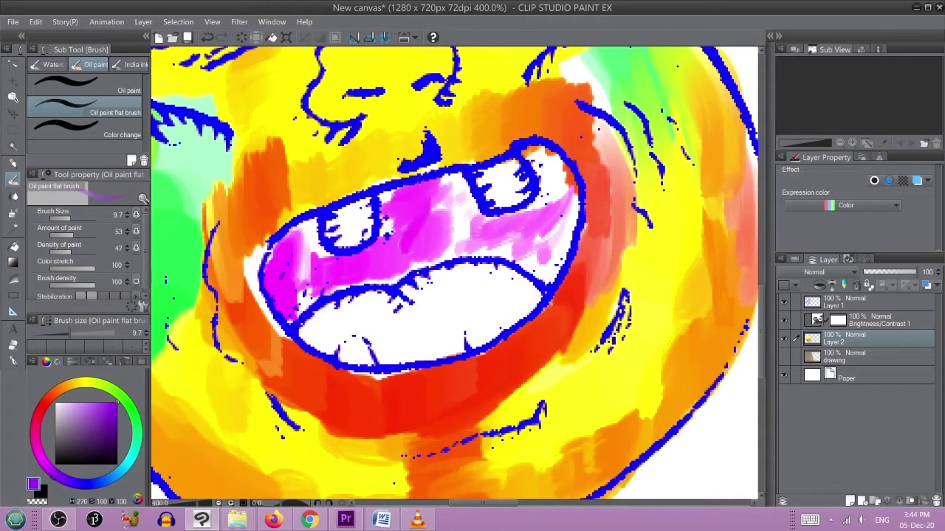
# Step: Blend orange, dark brown and peach into the pink upper mouth
pyautogui.click(62, 389)
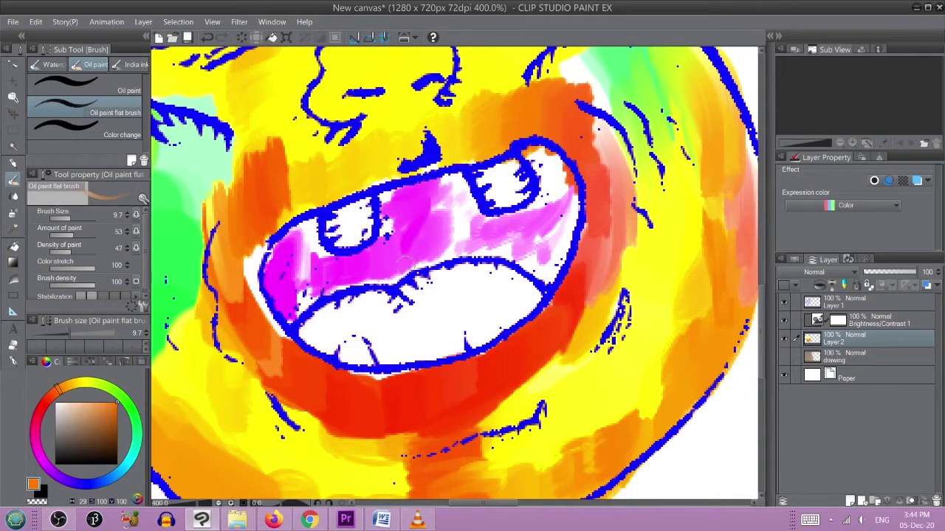
pyautogui.moveTo(470, 238)
pyautogui.mouseDown()
pyautogui.moveTo(445, 233)
pyautogui.moveTo(462, 202)
pyautogui.moveTo(437, 204)
pyautogui.moveTo(422, 234)
pyautogui.moveTo(422, 225)
pyautogui.moveTo(434, 234)
pyautogui.moveTo(457, 214)
pyautogui.moveTo(443, 226)
pyautogui.moveTo(468, 229)
pyautogui.moveTo(462, 189)
pyautogui.moveTo(457, 196)
pyautogui.moveTo(449, 181)
pyautogui.moveTo(383, 228)
pyautogui.moveTo(345, 234)
pyautogui.moveTo(319, 261)
pyautogui.moveTo(308, 228)
pyautogui.moveTo(308, 248)
pyautogui.moveTo(310, 232)
pyautogui.moveTo(332, 270)
pyautogui.moveTo(306, 269)
pyautogui.moveTo(290, 313)
pyautogui.moveTo(305, 241)
pyautogui.moveTo(274, 254)
pyautogui.moveTo(310, 226)
pyautogui.moveTo(331, 276)
pyautogui.moveTo(402, 267)
pyautogui.mouseUp()
pyautogui.click(116, 447)
pyautogui.moveTo(472, 222)
pyautogui.mouseDown()
pyautogui.moveTo(397, 264)
pyautogui.moveTo(376, 257)
pyautogui.moveTo(299, 288)
pyautogui.moveTo(330, 269)
pyautogui.moveTo(307, 252)
pyautogui.moveTo(281, 248)
pyautogui.mouseUp()
pyautogui.moveTo(255, 291)
pyautogui.mouseDown()
pyautogui.moveTo(280, 247)
pyautogui.moveTo(305, 235)
pyautogui.mouseUp()
pyautogui.moveTo(391, 196)
pyautogui.mouseDown()
pyautogui.moveTo(463, 190)
pyautogui.moveTo(455, 189)
pyautogui.moveTo(472, 228)
pyautogui.moveTo(493, 245)
pyautogui.moveTo(527, 232)
pyautogui.moveTo(462, 249)
pyautogui.moveTo(531, 272)
pyautogui.moveTo(553, 248)
pyautogui.moveTo(562, 200)
pyautogui.moveTo(572, 258)
pyautogui.moveTo(561, 207)
pyautogui.moveTo(539, 243)
pyautogui.moveTo(563, 174)
pyautogui.moveTo(543, 199)
pyautogui.moveTo(539, 155)
pyautogui.moveTo(554, 190)
pyautogui.moveTo(551, 181)
pyautogui.moveTo(520, 210)
pyautogui.moveTo(483, 218)
pyautogui.moveTo(454, 207)
pyautogui.moveTo(392, 236)
pyautogui.moveTo(384, 178)
pyautogui.moveTo(447, 193)
pyautogui.moveTo(446, 181)
pyautogui.moveTo(461, 186)
pyautogui.moveTo(468, 212)
pyautogui.moveTo(420, 259)
pyautogui.moveTo(312, 294)
pyautogui.mouseUp()
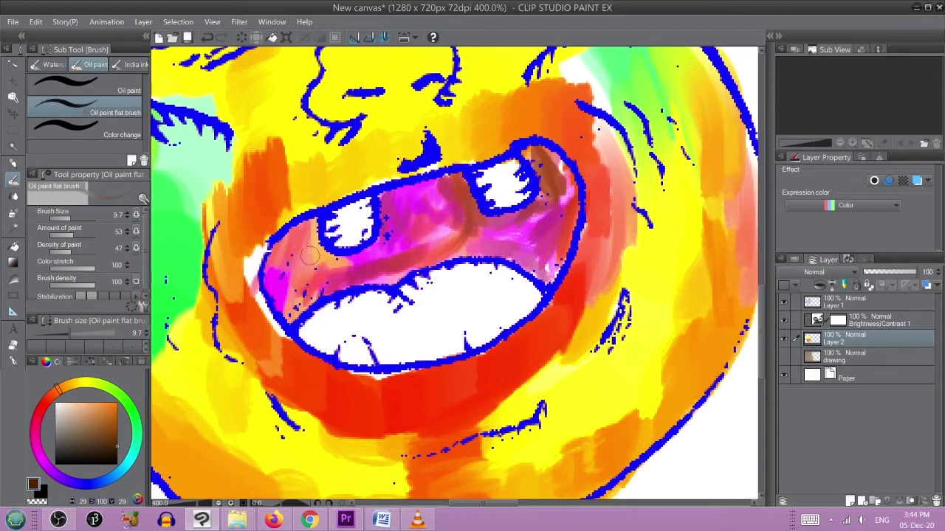
pyautogui.scroll(-5, 548, 233)
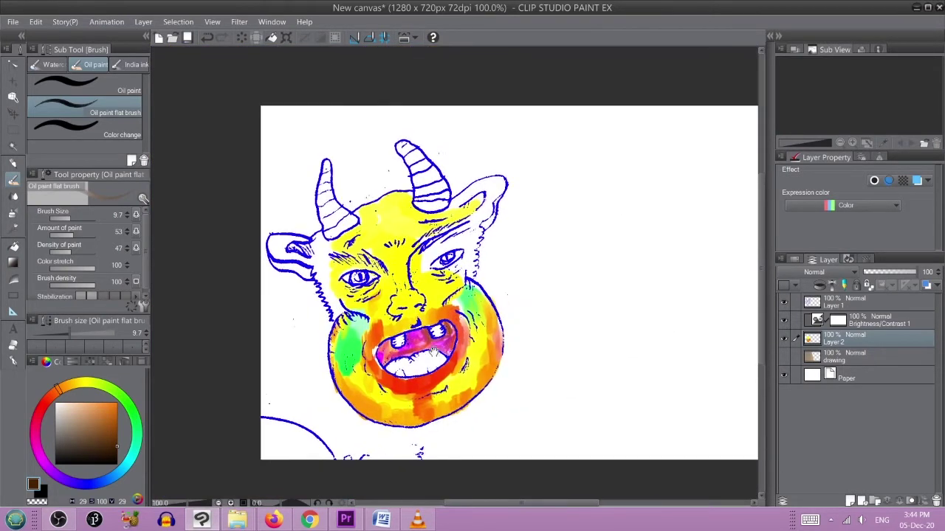
# Step: Zoom into the mouth and paint its lower white band dark and bright red
pyautogui.scroll(6, 424, 340)
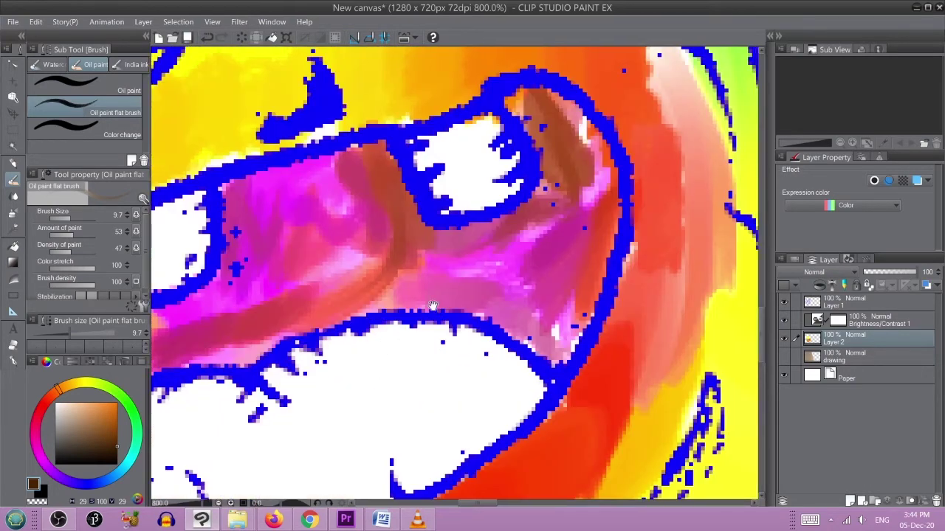
pyautogui.moveTo(433, 304); pyautogui.dragTo(509, 223)
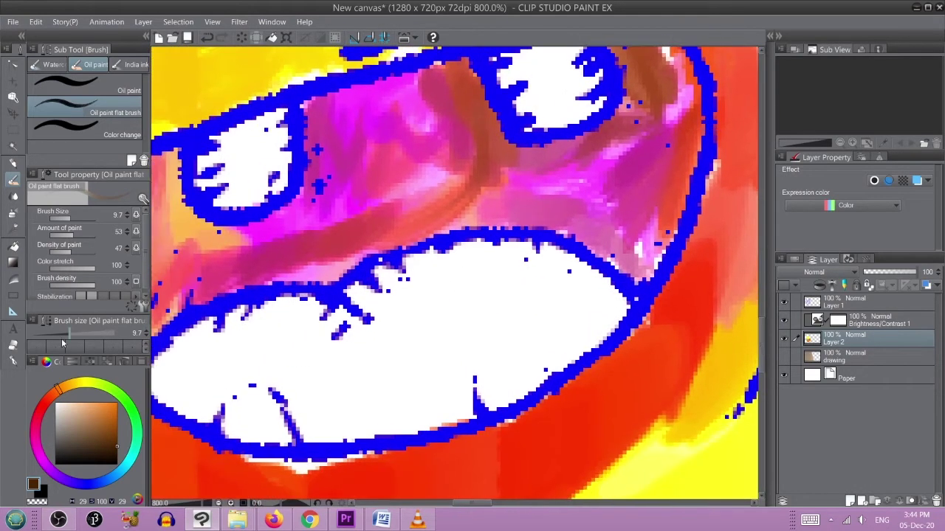
pyautogui.click(55, 393)
pyautogui.moveTo(398, 384)
pyautogui.mouseDown()
pyautogui.moveTo(470, 346)
pyautogui.moveTo(490, 366)
pyautogui.moveTo(443, 314)
pyautogui.moveTo(510, 295)
pyautogui.moveTo(397, 364)
pyautogui.mouseUp()
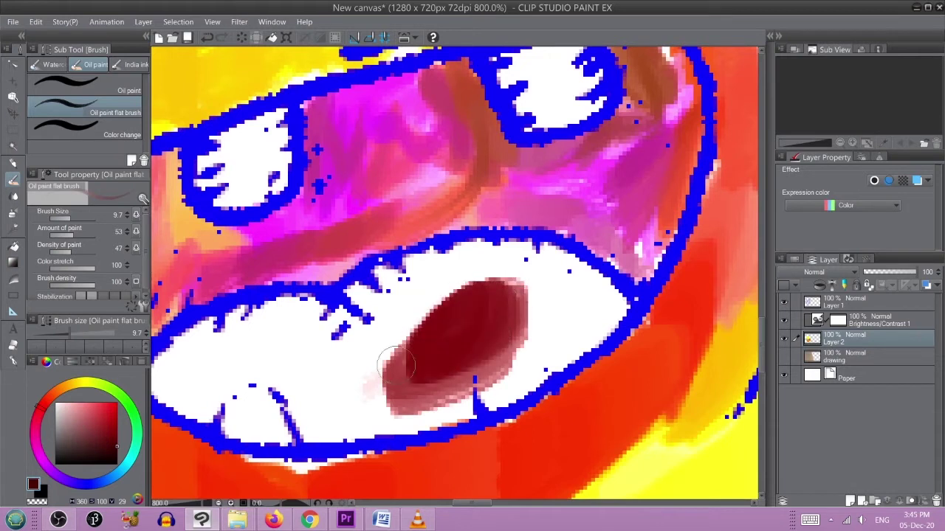
pyautogui.moveTo(522, 325)
pyautogui.mouseDown()
pyautogui.moveTo(417, 366)
pyautogui.moveTo(369, 316)
pyautogui.moveTo(296, 383)
pyautogui.moveTo(239, 347)
pyautogui.moveTo(197, 364)
pyautogui.moveTo(256, 314)
pyautogui.moveTo(281, 344)
pyautogui.moveTo(315, 310)
pyautogui.moveTo(378, 306)
pyautogui.moveTo(382, 331)
pyautogui.moveTo(523, 288)
pyautogui.moveTo(475, 358)
pyautogui.moveTo(537, 321)
pyautogui.moveTo(575, 327)
pyautogui.moveTo(573, 339)
pyautogui.moveTo(627, 299)
pyautogui.mouseUp()
pyautogui.moveTo(479, 332)
pyautogui.mouseDown()
pyautogui.moveTo(435, 361)
pyautogui.moveTo(465, 329)
pyautogui.moveTo(406, 380)
pyautogui.moveTo(377, 363)
pyautogui.moveTo(303, 405)
pyautogui.moveTo(275, 367)
pyautogui.mouseUp()
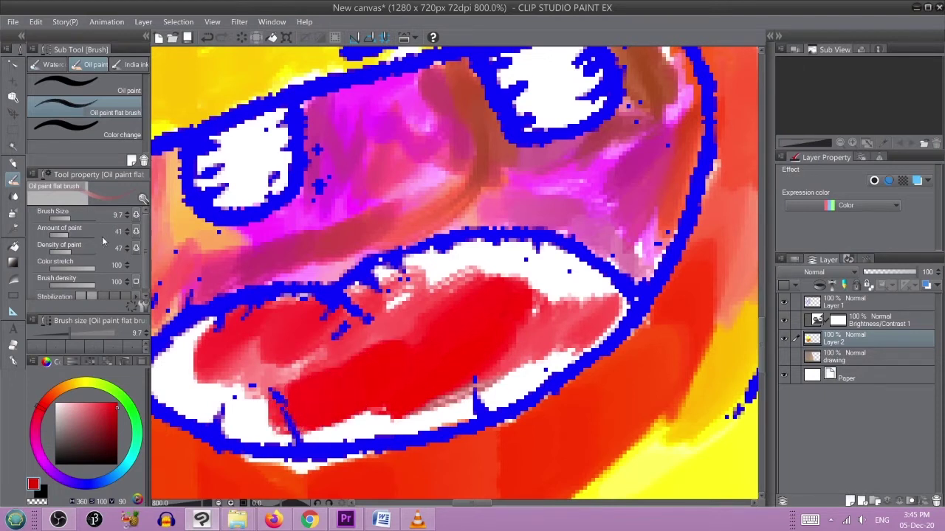
pyautogui.moveTo(384, 372)
pyautogui.mouseDown()
pyautogui.moveTo(340, 426)
pyautogui.moveTo(406, 431)
pyautogui.moveTo(509, 376)
pyautogui.moveTo(535, 351)
pyautogui.mouseUp()
# Step: Lower paint Density to 24 and paint red over the mouth's lower-left white area
pyautogui.click(64, 252)
pyautogui.moveTo(329, 351)
pyautogui.mouseDown()
pyautogui.moveTo(265, 406)
pyautogui.moveTo(207, 413)
pyautogui.mouseUp()
pyautogui.moveTo(369, 340)
pyautogui.mouseDown()
pyautogui.moveTo(404, 324)
pyautogui.moveTo(482, 318)
pyautogui.mouseUp()
pyautogui.moveTo(358, 372)
pyautogui.mouseDown()
pyautogui.moveTo(324, 324)
pyautogui.moveTo(271, 356)
pyautogui.moveTo(281, 344)
pyautogui.moveTo(256, 341)
pyautogui.moveTo(324, 308)
pyautogui.moveTo(301, 342)
pyautogui.moveTo(310, 373)
pyautogui.moveTo(295, 357)
pyautogui.moveTo(263, 363)
pyautogui.moveTo(326, 366)
pyautogui.moveTo(381, 401)
pyautogui.moveTo(413, 396)
pyautogui.moveTo(429, 412)
pyautogui.moveTo(411, 414)
pyautogui.moveTo(495, 385)
pyautogui.moveTo(537, 334)
pyautogui.moveTo(569, 273)
pyautogui.moveTo(511, 267)
pyautogui.moveTo(686, 243)
pyautogui.moveTo(685, 285)
pyautogui.moveTo(490, 242)
pyautogui.moveTo(656, 276)
pyautogui.moveTo(676, 272)
pyautogui.mouseUp()
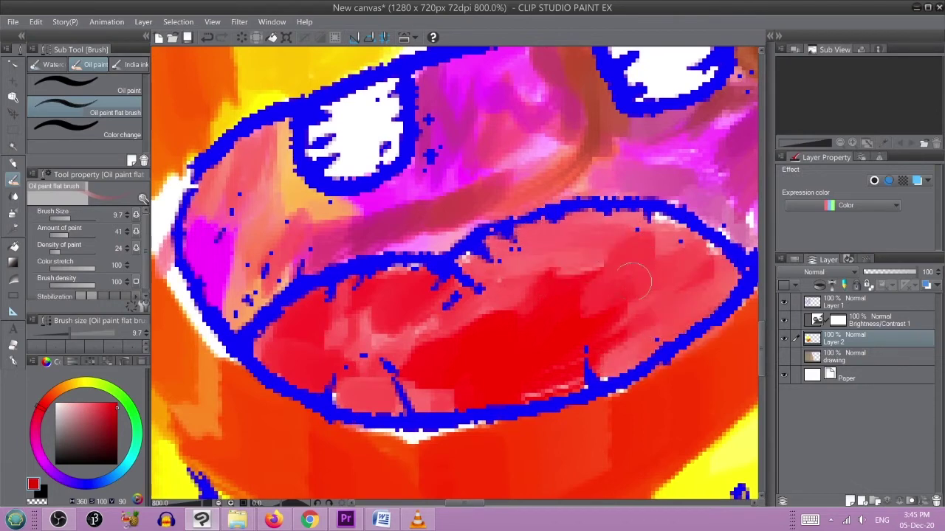
pyautogui.scroll(5, 635, 285)
pyautogui.scroll(-10, 649, 299)
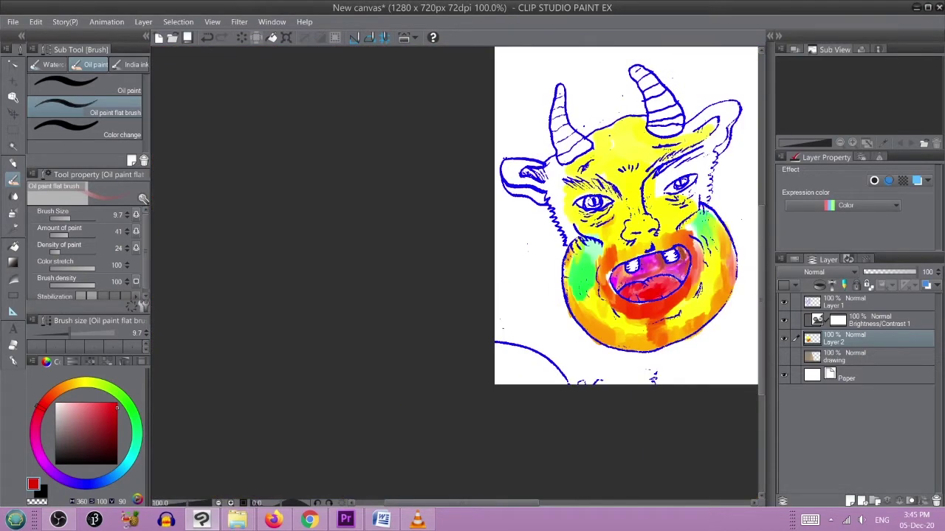
# Step: Zoom to the horns, pick orange-yellow, and shade the right horn in light and darker yellow
pyautogui.scroll(-1, 679, 275)
pyautogui.moveTo(679, 274)
pyautogui.mouseDown()
pyautogui.moveTo(431, 278)
pyautogui.moveTo(439, 291)
pyautogui.mouseUp()
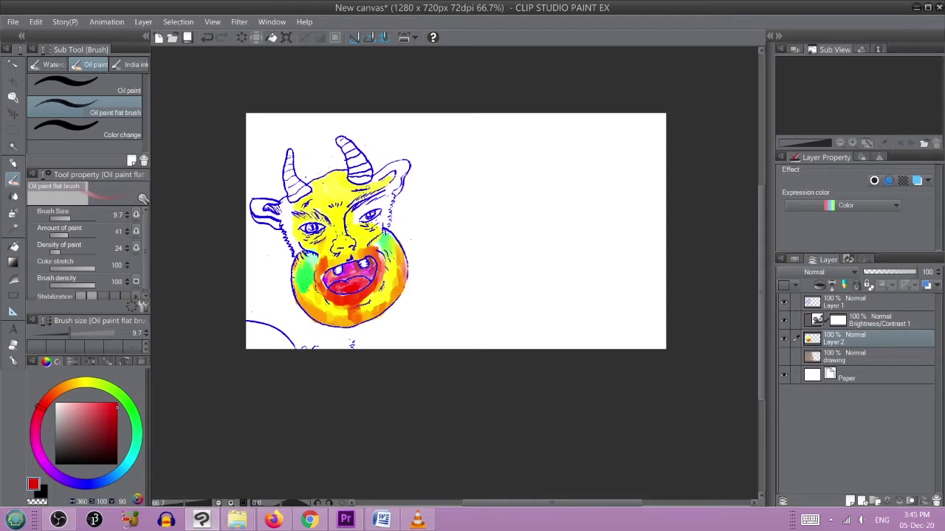
pyautogui.scroll(7, 350, 176)
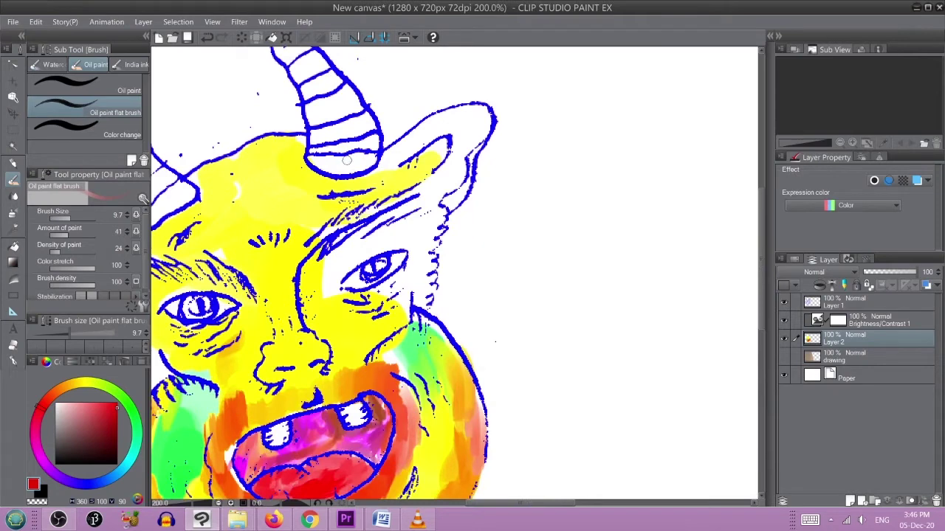
pyautogui.scroll(1, 376, 185)
pyautogui.scroll(-4, 376, 185)
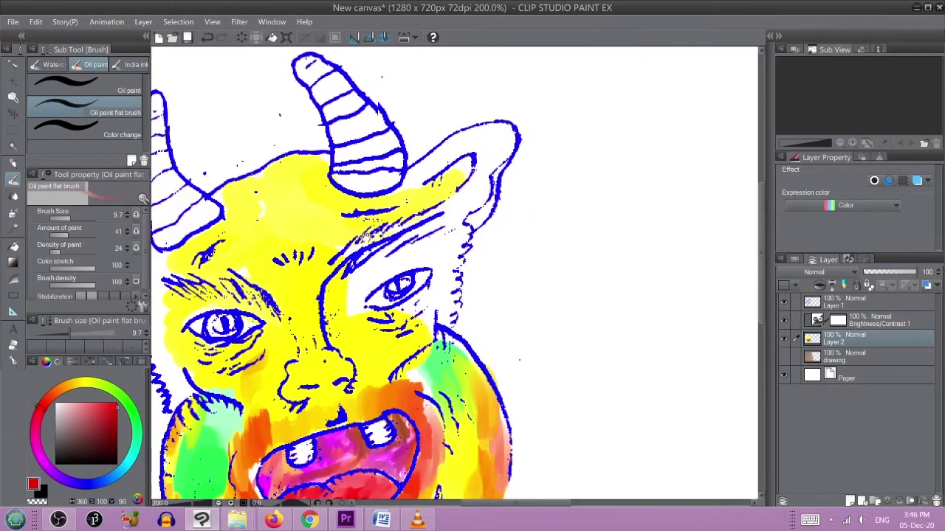
pyautogui.scroll(2, 379, 221)
pyautogui.moveTo(378, 221); pyautogui.dragTo(379, 340)
pyautogui.click(70, 389)
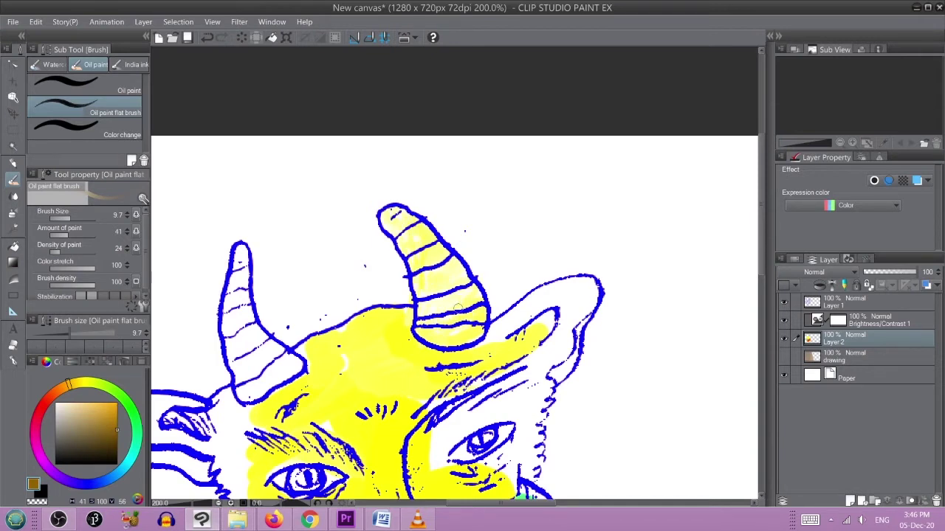
pyautogui.moveTo(458, 317)
pyautogui.mouseDown()
pyautogui.moveTo(466, 287)
pyautogui.moveTo(436, 260)
pyautogui.moveTo(445, 331)
pyautogui.moveTo(462, 330)
pyautogui.mouseUp()
pyautogui.moveTo(473, 290)
pyautogui.mouseDown()
pyautogui.moveTo(455, 270)
pyautogui.moveTo(474, 300)
pyautogui.mouseUp()
# Step: Paint the left horn yellow at the base and tan up to its tip
pyautogui.moveTo(280, 373); pyautogui.dragTo(304, 354)
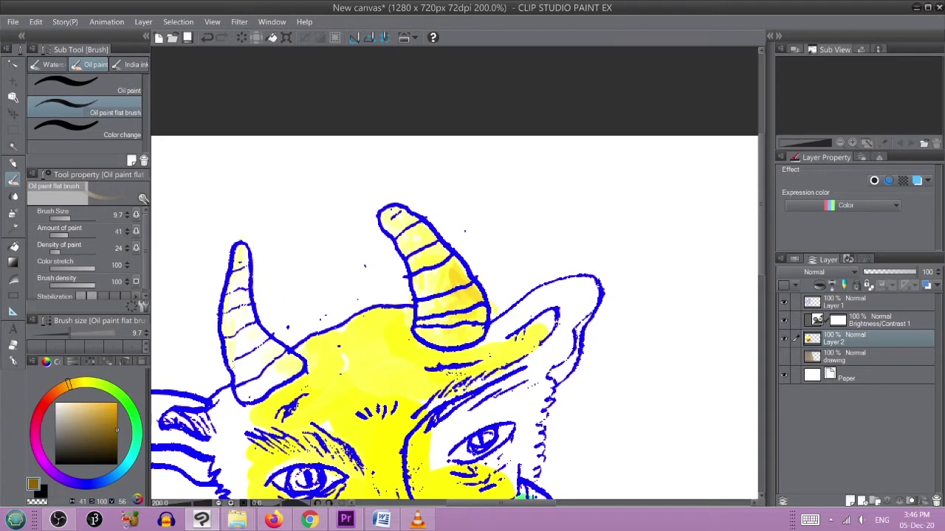
pyautogui.moveTo(266, 395)
pyautogui.mouseDown()
pyautogui.moveTo(237, 332)
pyautogui.moveTo(236, 269)
pyautogui.moveTo(262, 347)
pyautogui.moveTo(295, 365)
pyautogui.moveTo(255, 339)
pyautogui.moveTo(242, 267)
pyautogui.moveTo(237, 306)
pyautogui.moveTo(231, 259)
pyautogui.moveTo(229, 328)
pyautogui.moveTo(237, 318)
pyautogui.moveTo(270, 369)
pyautogui.mouseUp()
pyautogui.scroll(-2, 473, 359)
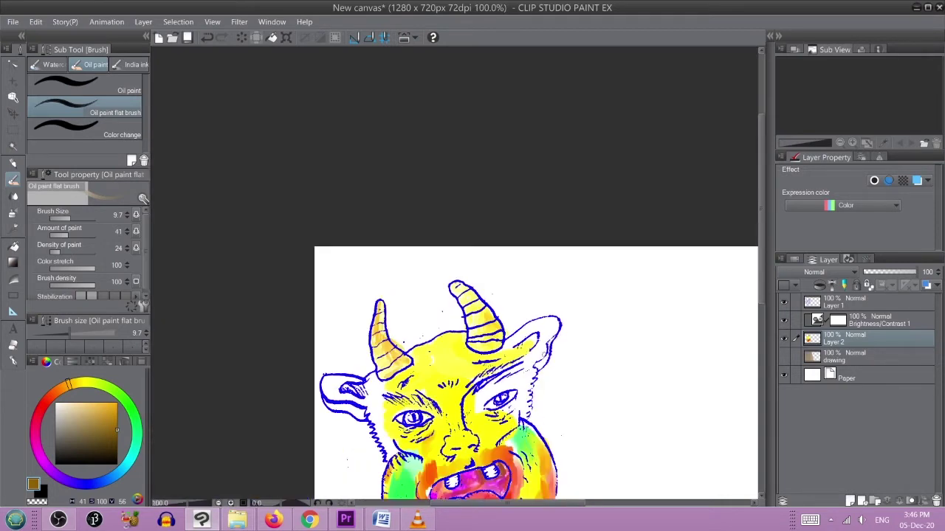
# Step: Pick dark red and paint both eyes' irises orange-pink
pyautogui.moveTo(526, 369); pyautogui.dragTo(551, 311)
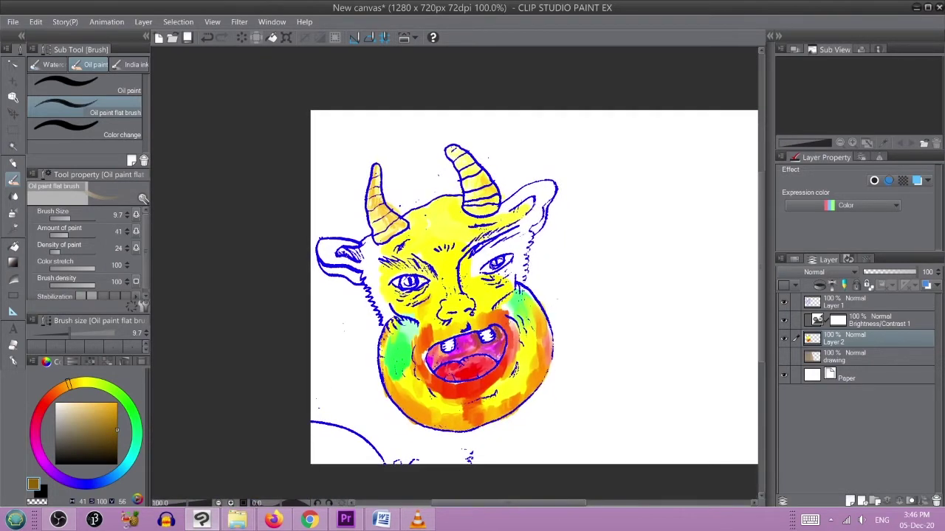
pyautogui.scroll(4, 513, 263)
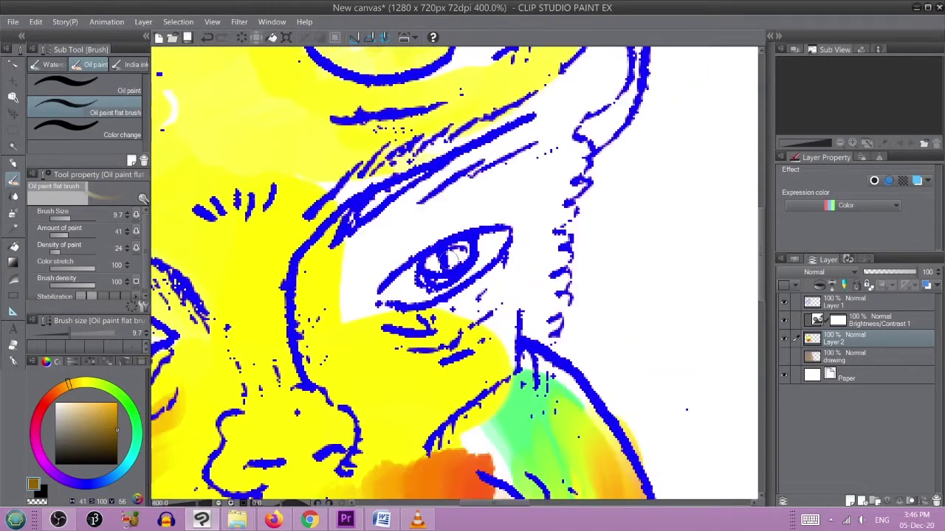
pyautogui.click(52, 401)
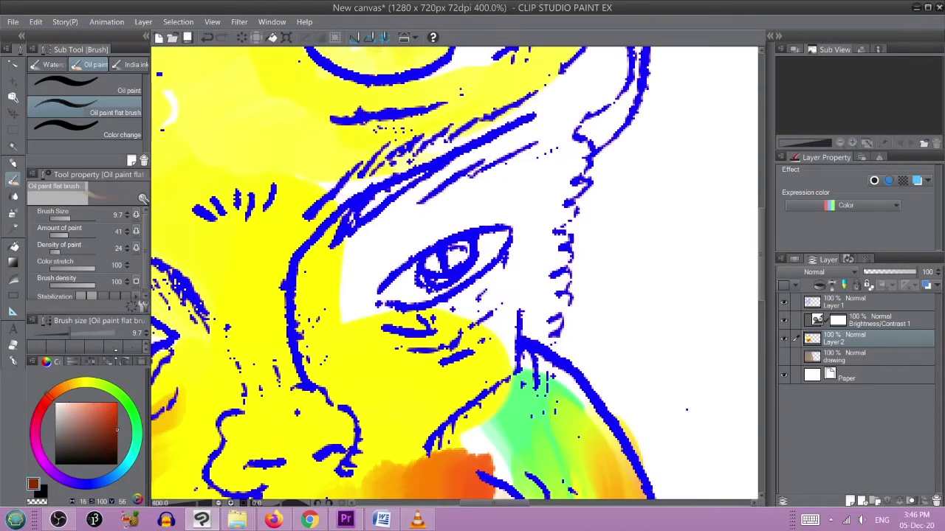
pyautogui.moveTo(458, 254)
pyautogui.mouseDown()
pyautogui.moveTo(465, 247)
pyautogui.moveTo(435, 264)
pyautogui.mouseUp()
pyautogui.scroll(-2, 443, 265)
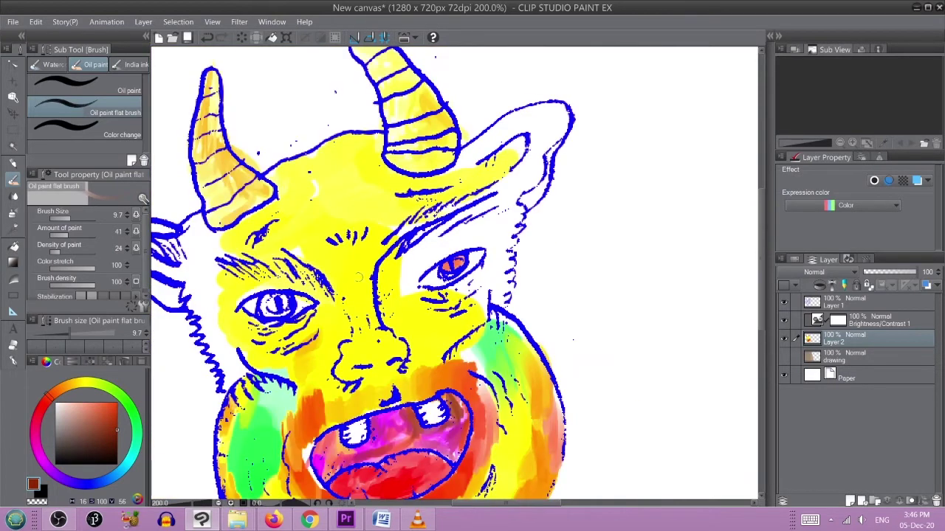
pyautogui.moveTo(285, 295)
pyautogui.mouseDown()
pyautogui.moveTo(264, 304)
pyautogui.moveTo(285, 310)
pyautogui.moveTo(266, 310)
pyautogui.moveTo(276, 302)
pyautogui.mouseUp()
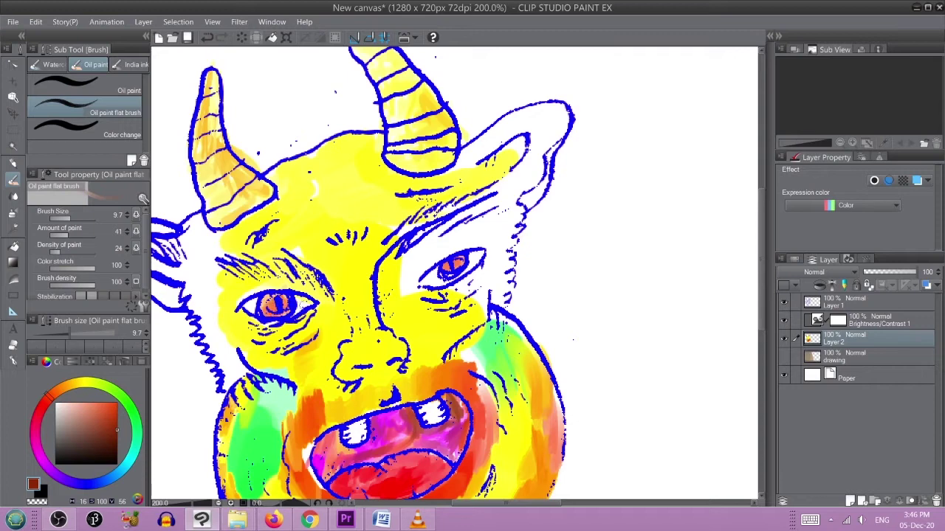
# Step: Change the paint colour to olive yellow, then shift it toward a warmer yellow
pyautogui.scroll(-2, 374, 295)
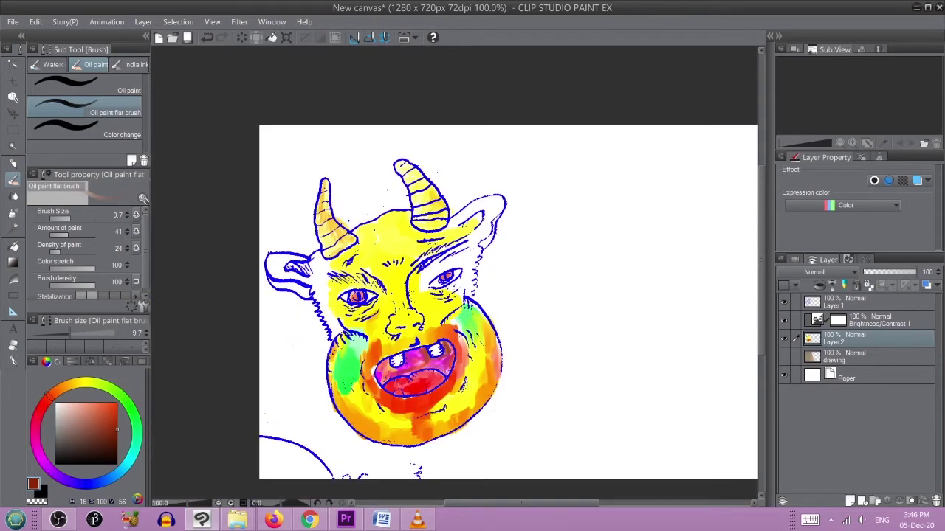
pyautogui.click(89, 386)
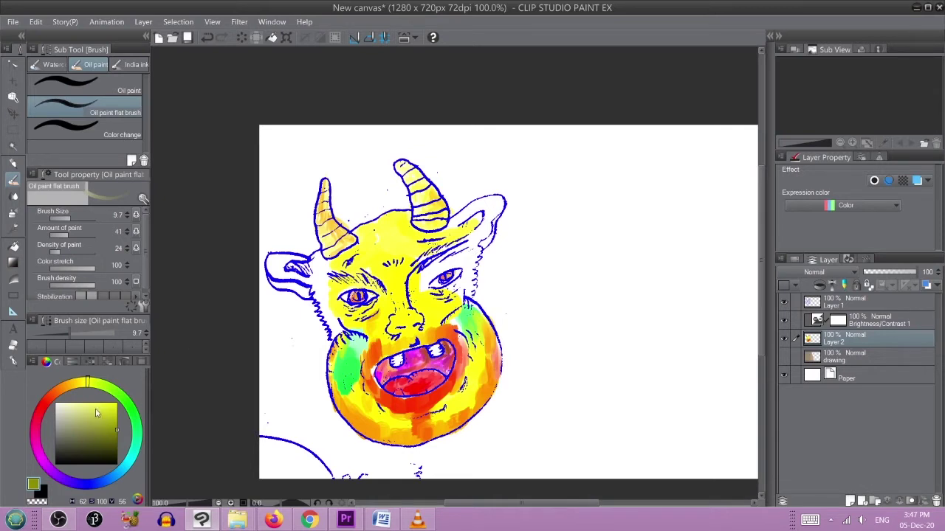
pyautogui.click(76, 388)
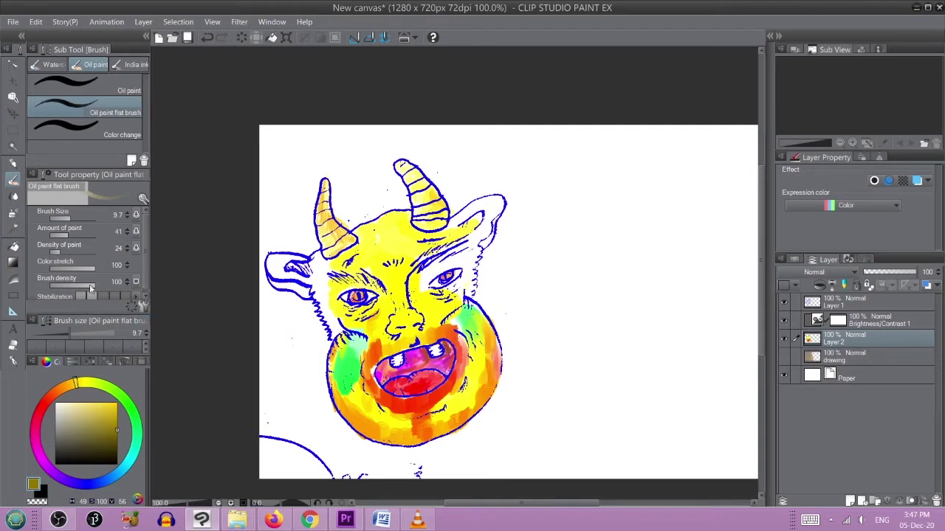
# Step: Raise Amount of paint to 60 and brush yellow over the white gaps beside the left ear
pyautogui.moveTo(68, 234); pyautogui.dragTo(77, 235)
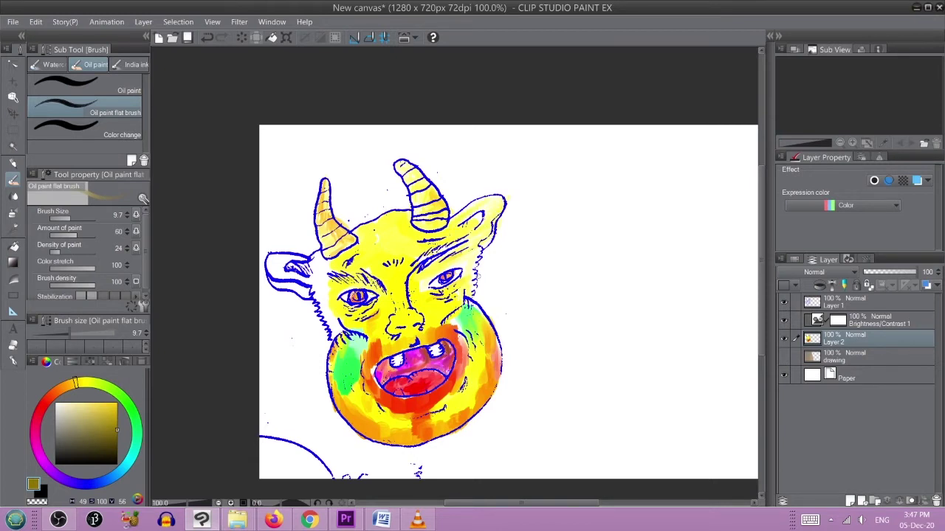
pyautogui.scroll(-3, 645, 274)
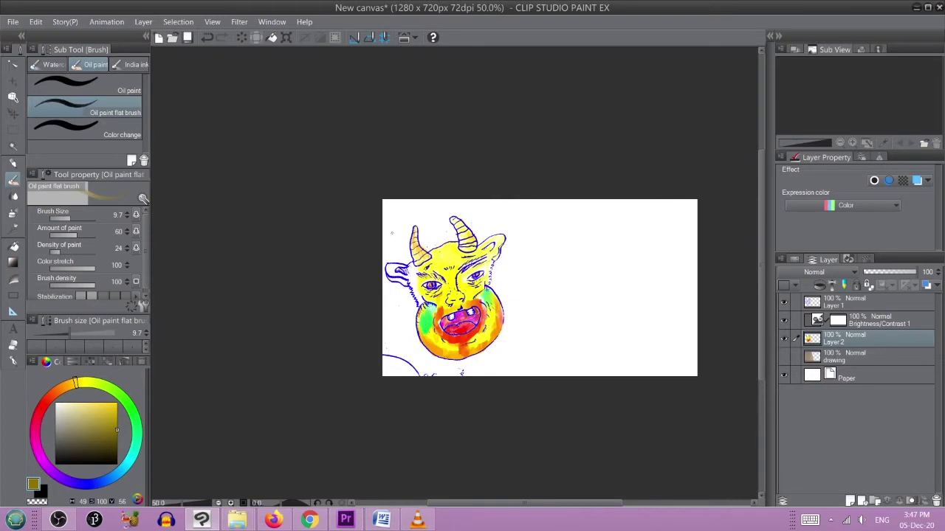
pyautogui.scroll(4, 414, 303)
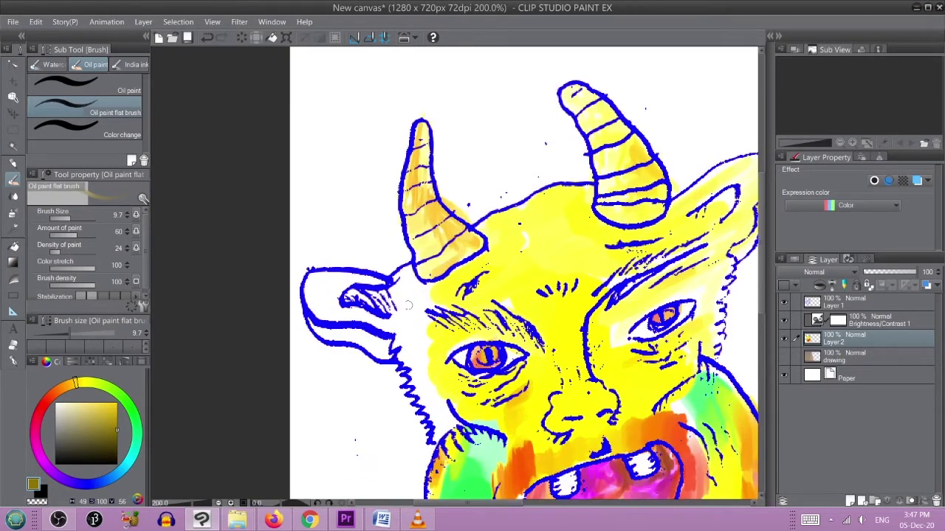
pyautogui.moveTo(414, 304)
pyautogui.mouseDown()
pyautogui.moveTo(407, 283)
pyautogui.moveTo(396, 289)
pyautogui.moveTo(410, 330)
pyautogui.moveTo(403, 366)
pyautogui.moveTo(438, 410)
pyautogui.mouseUp()
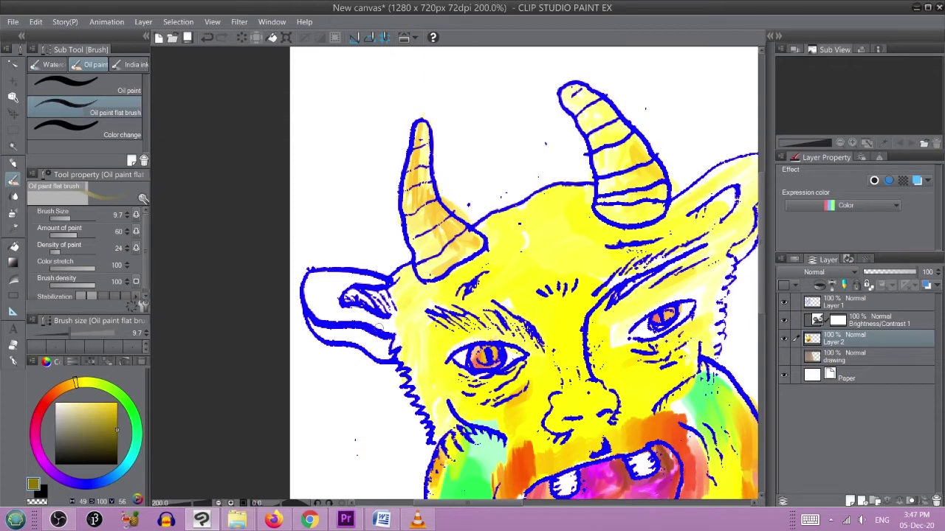
pyautogui.moveTo(347, 314); pyautogui.dragTo(330, 310)
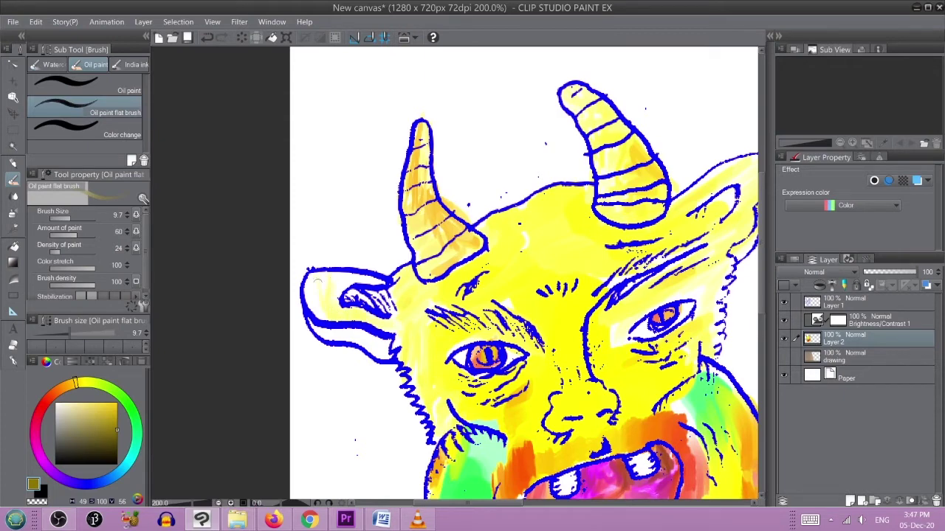
pyautogui.moveTo(328, 277); pyautogui.dragTo(361, 282)
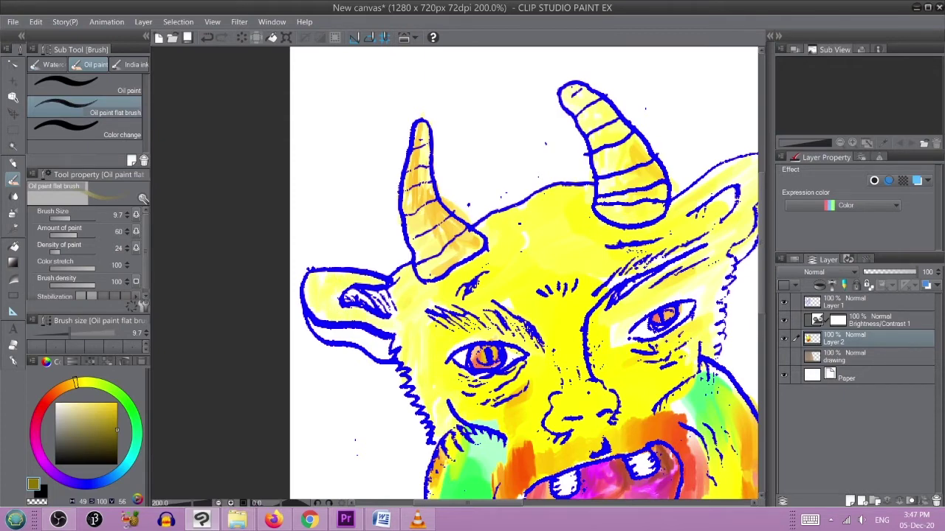
pyautogui.scroll(-1, 386, 285)
pyautogui.scroll(-1, 385, 283)
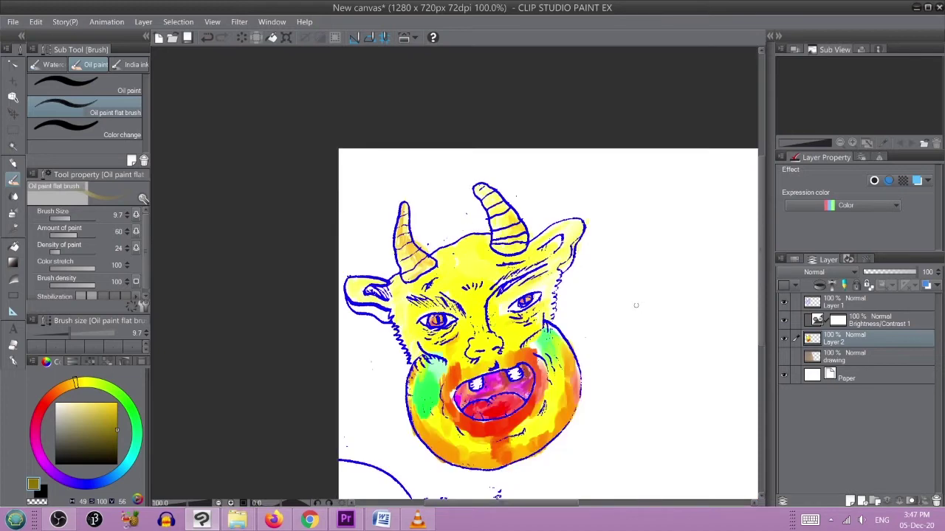
pyautogui.scroll(-1, 636, 304)
# Step: Toggle visibility of Layer 1, Brightness/Contrast 1 and Layer 2 to compare the painting
pyautogui.moveTo(717, 312); pyautogui.dragTo(533, 288)
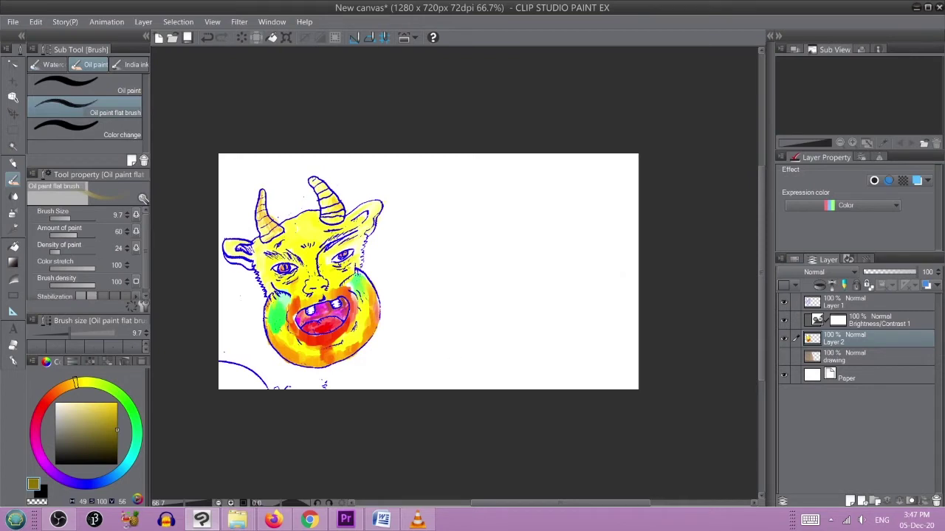
pyautogui.click(784, 303)
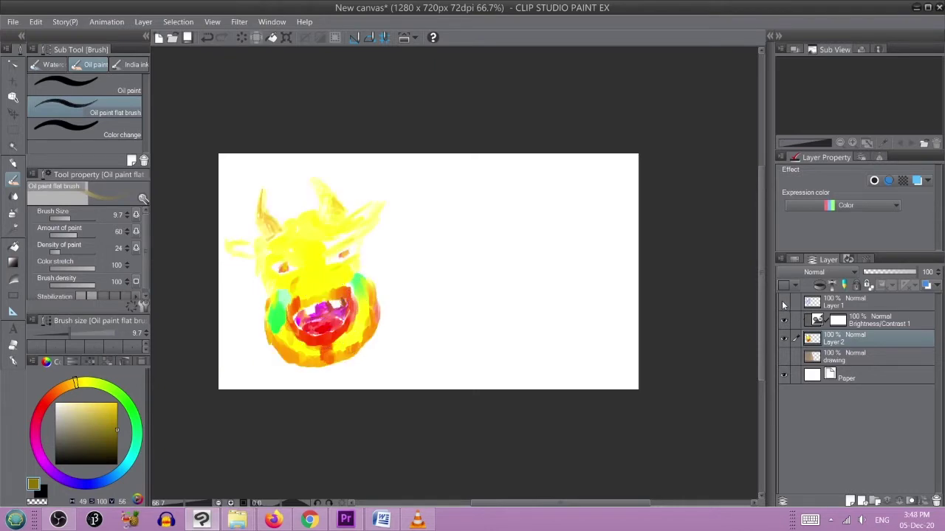
pyautogui.click(784, 305)
pyautogui.click(784, 321)
pyautogui.click(783, 321)
pyautogui.click(784, 322)
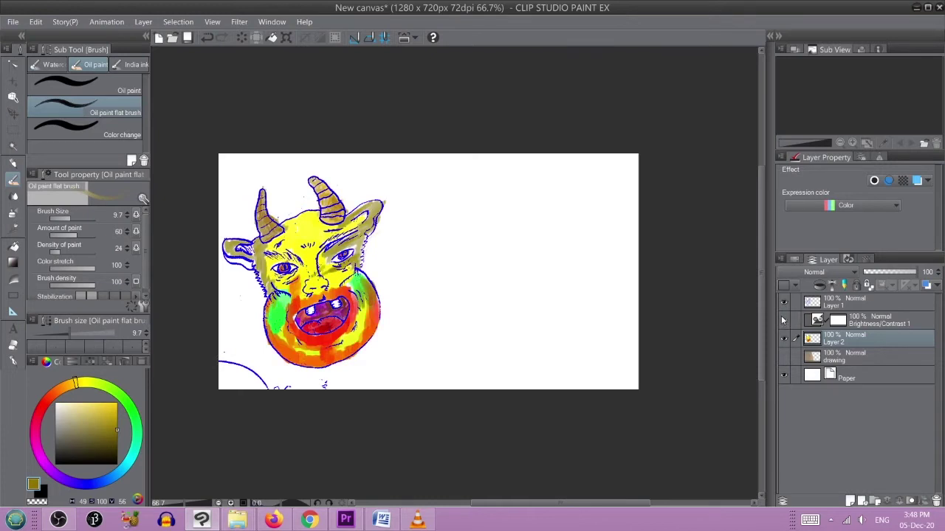
pyautogui.click(783, 322)
pyautogui.click(783, 339)
pyautogui.click(783, 340)
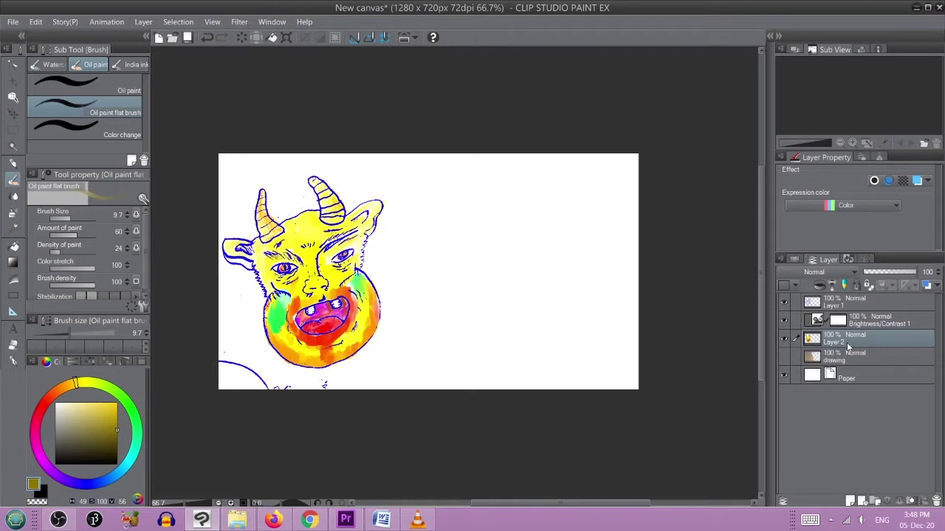
pyautogui.click(13, 129)
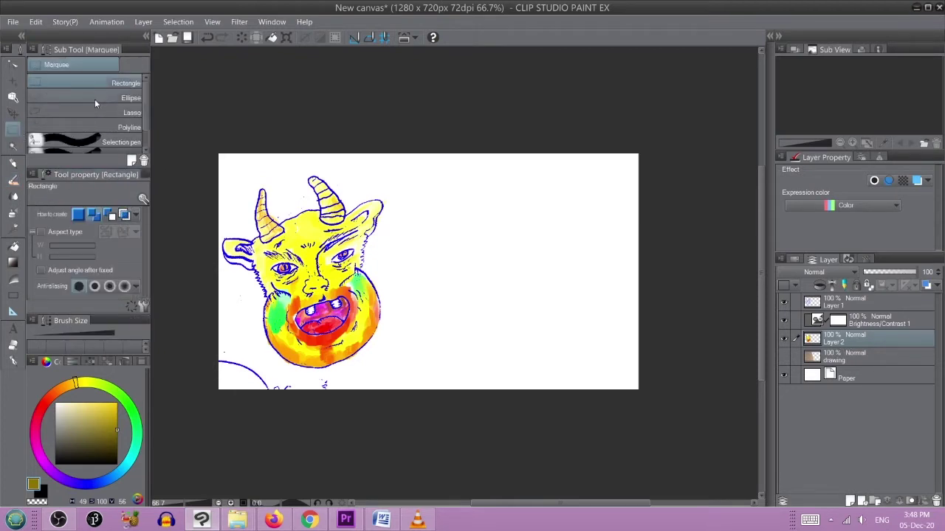
# Step: Lasso the stray blue lines below the chin, clear them from Layer 1, and deselect
pyautogui.click(96, 111)
pyautogui.moveTo(340, 359)
pyautogui.mouseDown()
pyautogui.moveTo(347, 390)
pyautogui.moveTo(339, 371)
pyautogui.moveTo(273, 368)
pyautogui.moveTo(241, 340)
pyautogui.moveTo(228, 285)
pyautogui.moveTo(209, 276)
pyautogui.moveTo(170, 338)
pyautogui.moveTo(212, 432)
pyautogui.moveTo(414, 436)
pyautogui.mouseUp()
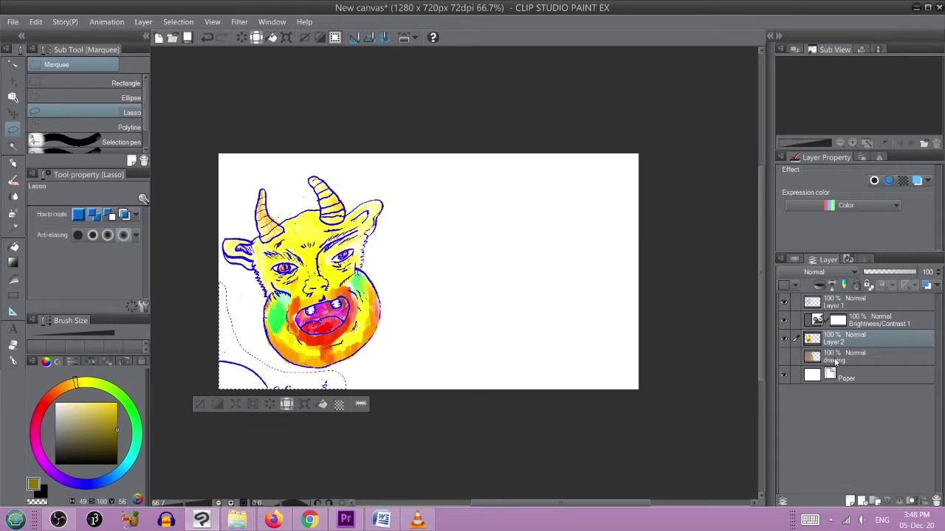
pyautogui.click(784, 339)
pyautogui.click(784, 340)
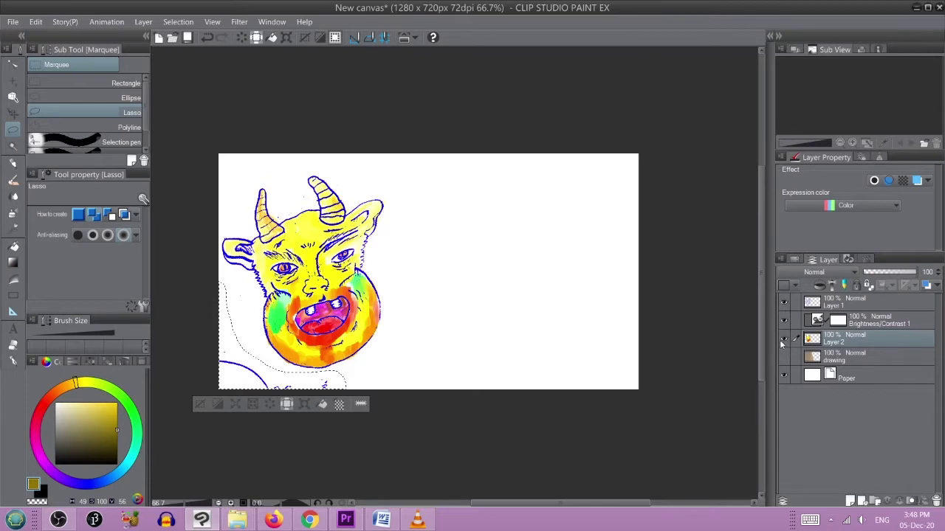
pyautogui.click(839, 306)
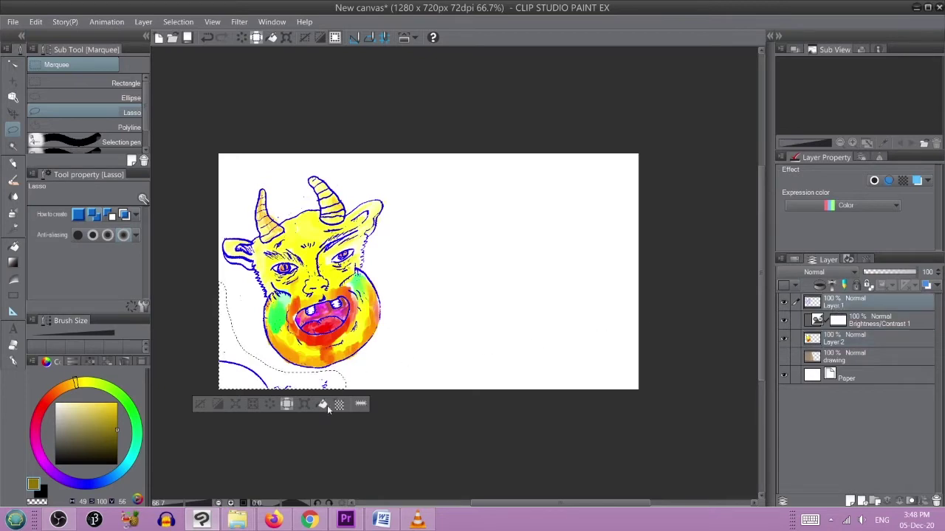
pyautogui.click(270, 406)
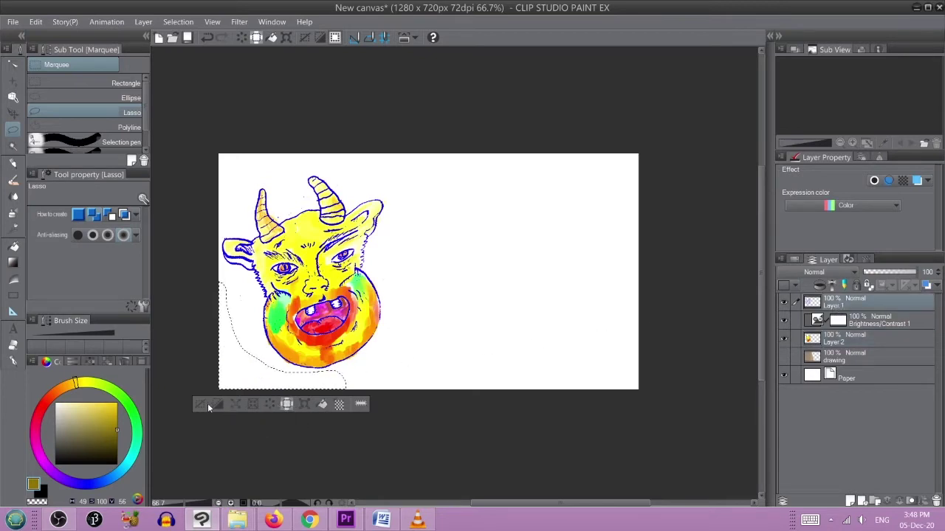
pyautogui.click(200, 404)
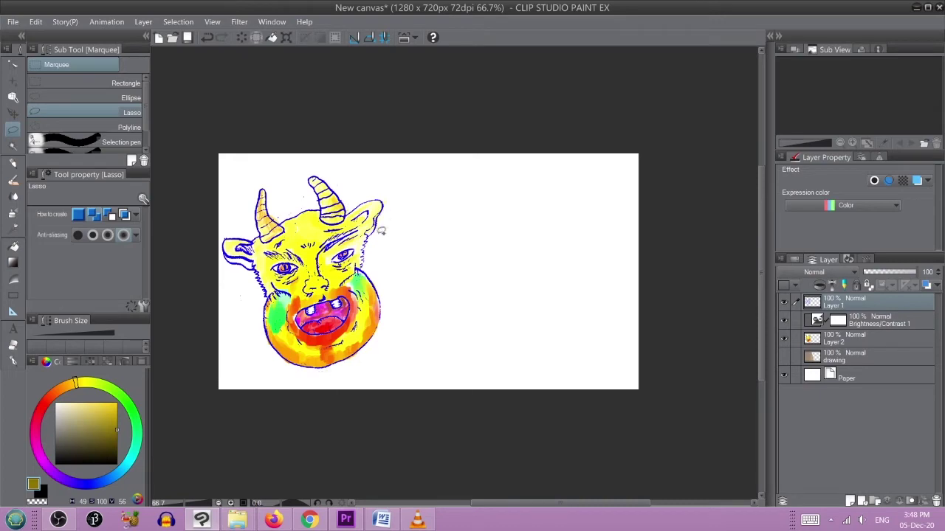
pyautogui.scroll(2, 342, 240)
# Step: Zoom in on the monster's face and set the Oil paint flat brush to black
pyautogui.scroll(5, 343, 238)
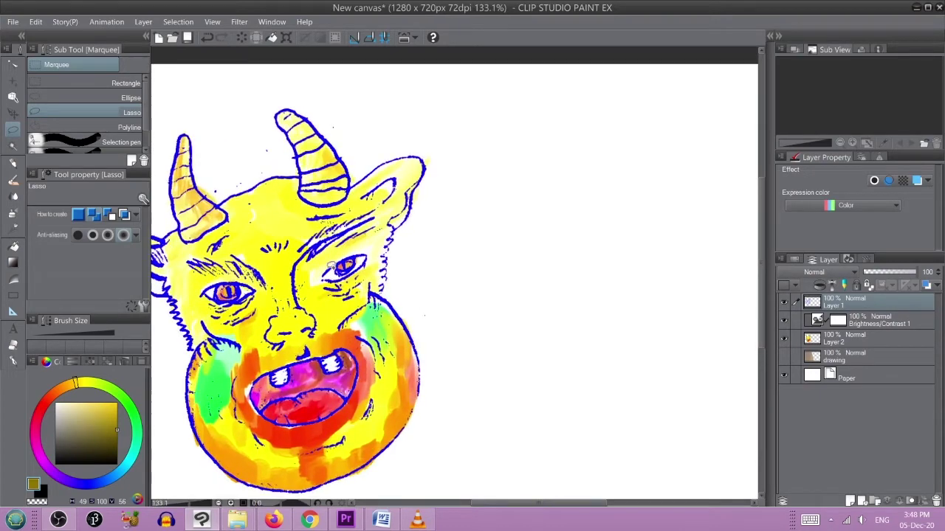
pyautogui.scroll(1, 335, 269)
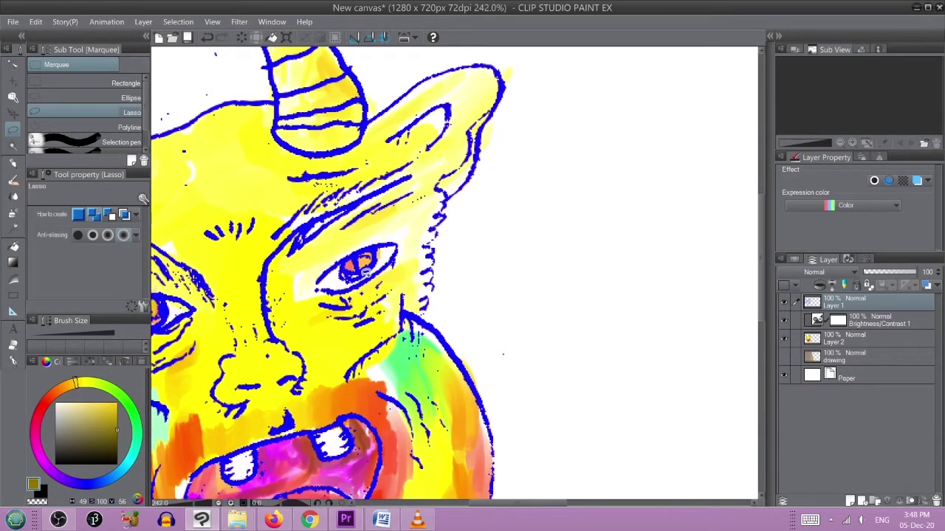
pyautogui.moveTo(302, 280); pyautogui.dragTo(447, 274)
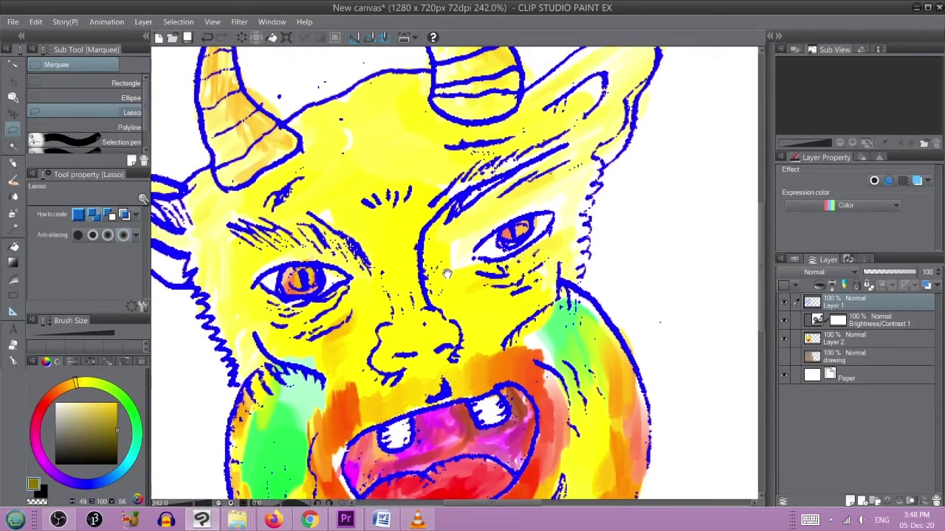
pyautogui.click(13, 214)
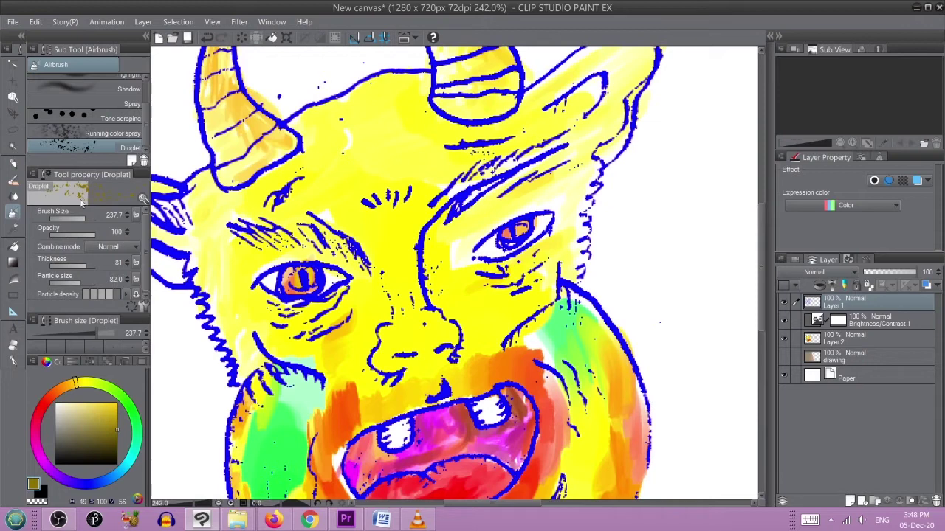
pyautogui.click(13, 181)
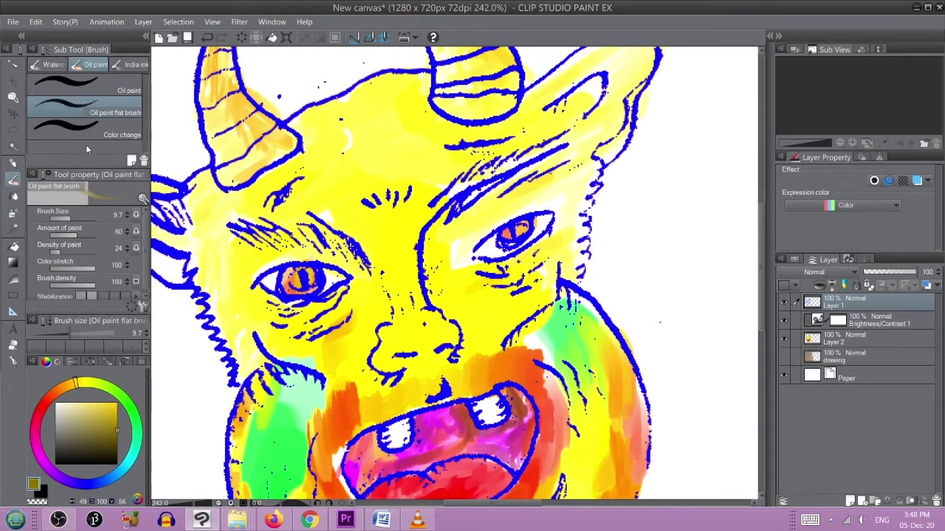
pyautogui.click(114, 463)
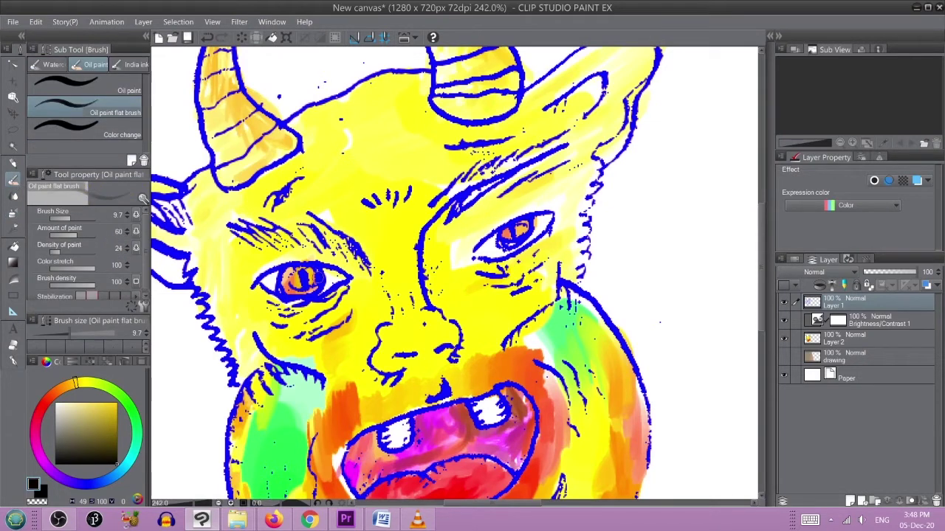
# Step: Undo a test stroke on the left eye, clear the selection, and make Layer 2 active
pyautogui.moveTo(275, 293)
pyautogui.mouseDown()
pyautogui.moveTo(275, 279)
pyautogui.moveTo(264, 282)
pyautogui.mouseUp()
pyautogui.hotkey('ctrl', 'z')
pyautogui.hotkey('ctrl', 'a')
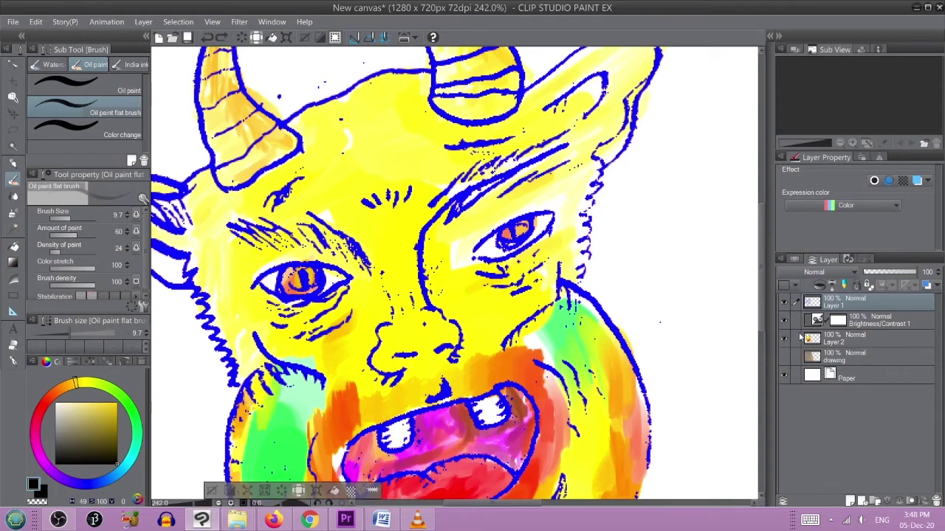
pyautogui.click(215, 492)
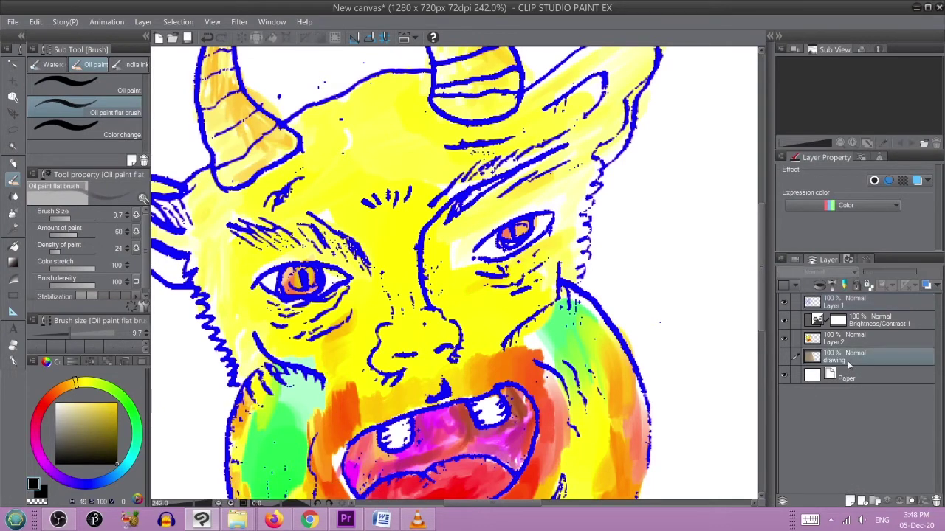
pyautogui.click(838, 347)
pyautogui.click(784, 339)
pyautogui.click(783, 339)
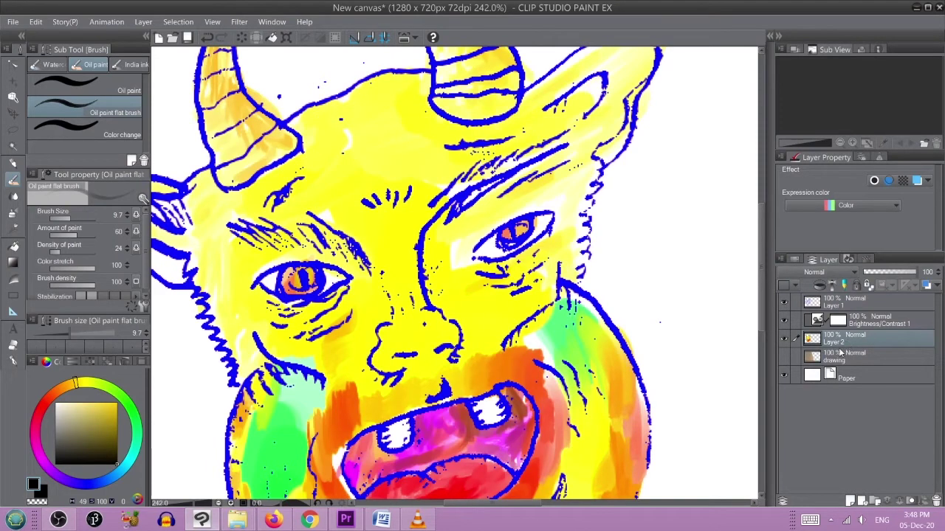
pyautogui.scroll(5, 541, 271)
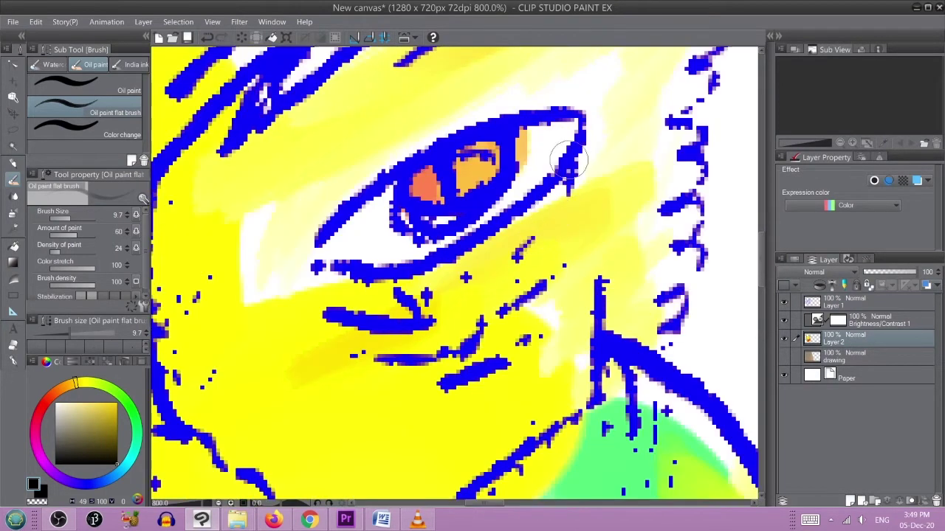
# Step: Shade the whites around both irises and the left eye's inner corner dark grey
pyautogui.moveTo(547, 152)
pyautogui.mouseDown()
pyautogui.moveTo(557, 137)
pyautogui.moveTo(550, 158)
pyautogui.moveTo(538, 140)
pyautogui.moveTo(532, 146)
pyautogui.moveTo(550, 140)
pyautogui.moveTo(459, 235)
pyautogui.moveTo(425, 249)
pyautogui.moveTo(386, 253)
pyautogui.moveTo(361, 240)
pyautogui.moveTo(325, 255)
pyautogui.moveTo(378, 200)
pyautogui.moveTo(339, 247)
pyautogui.moveTo(406, 254)
pyautogui.moveTo(506, 198)
pyautogui.mouseUp()
pyautogui.scroll(-5, 507, 198)
pyautogui.scroll(5, 380, 246)
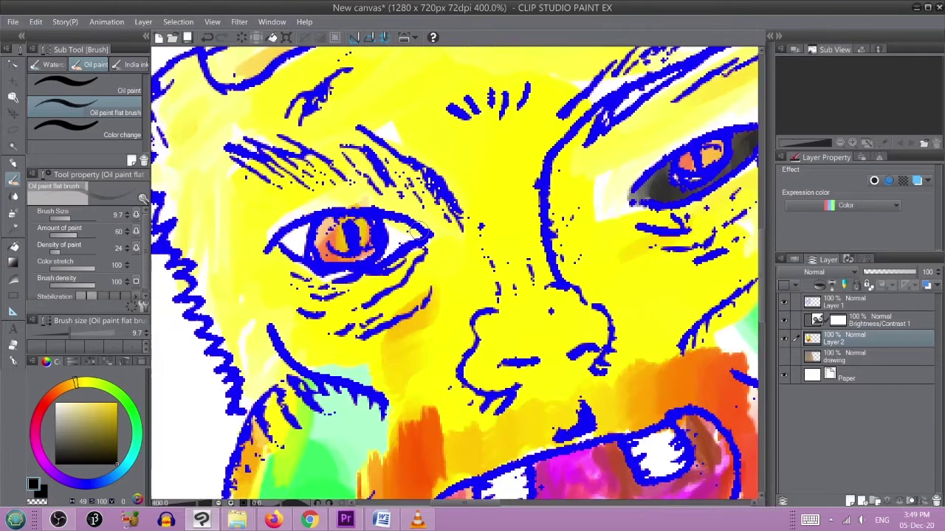
pyautogui.moveTo(380, 246)
pyautogui.mouseDown()
pyautogui.moveTo(341, 283)
pyautogui.moveTo(385, 250)
pyautogui.moveTo(377, 240)
pyautogui.moveTo(394, 217)
pyautogui.moveTo(378, 228)
pyautogui.moveTo(396, 222)
pyautogui.moveTo(348, 233)
pyautogui.moveTo(358, 220)
pyautogui.moveTo(429, 246)
pyautogui.moveTo(365, 243)
pyautogui.mouseUp()
pyautogui.moveTo(293, 224); pyautogui.dragTo(435, 231)
pyautogui.moveTo(358, 230)
pyautogui.mouseDown()
pyautogui.moveTo(323, 240)
pyautogui.moveTo(335, 230)
pyautogui.moveTo(316, 254)
pyautogui.moveTo(309, 247)
pyautogui.moveTo(296, 254)
pyautogui.moveTo(318, 267)
pyautogui.moveTo(313, 224)
pyautogui.moveTo(334, 236)
pyautogui.moveTo(298, 256)
pyautogui.moveTo(331, 240)
pyautogui.mouseUp()
# Step: Scroll the view out so the full 1280x720 canvas is visible
pyautogui.scroll(-6, 330, 235)
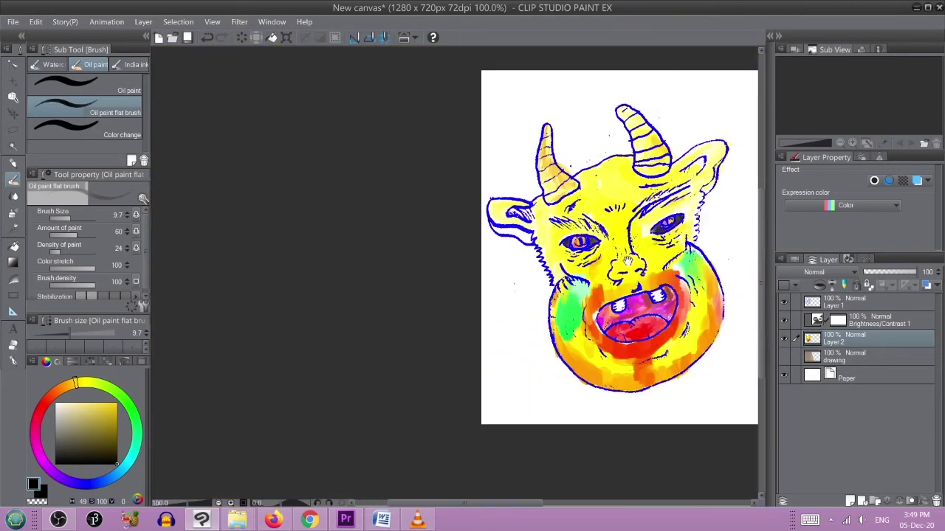
pyautogui.hscroll(5, 643, 255)
pyautogui.scroll(-1, 499, 278)
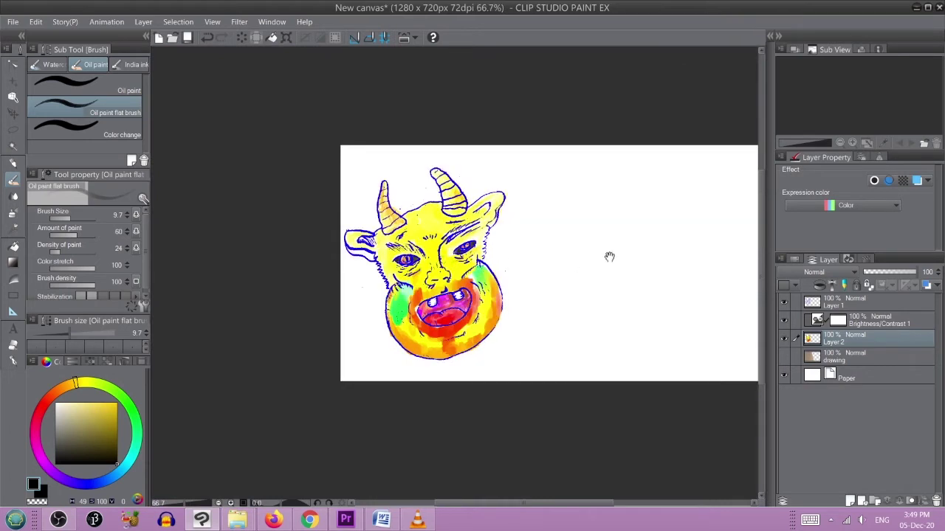
pyautogui.hscroll(3, 546, 255)
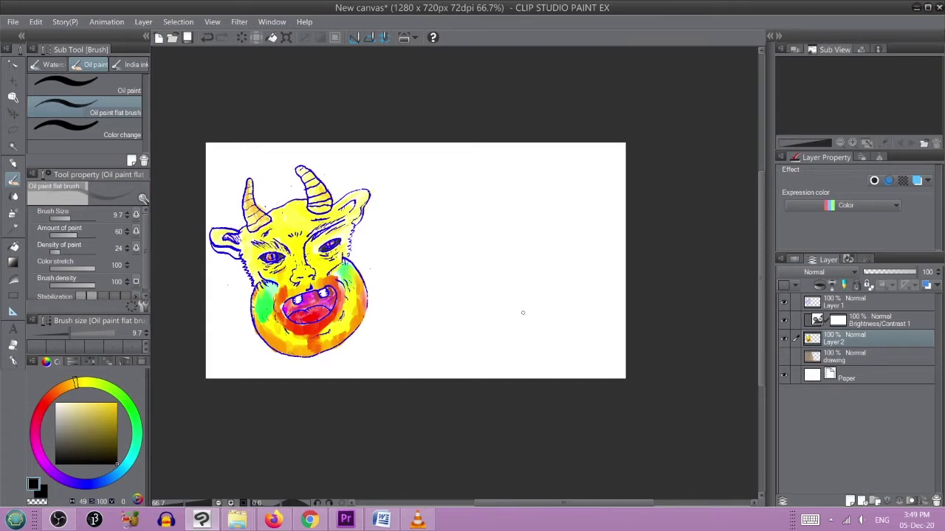
# Step: Start a new canvas from File > New, then cancel without creating one
pyautogui.click(17, 23)
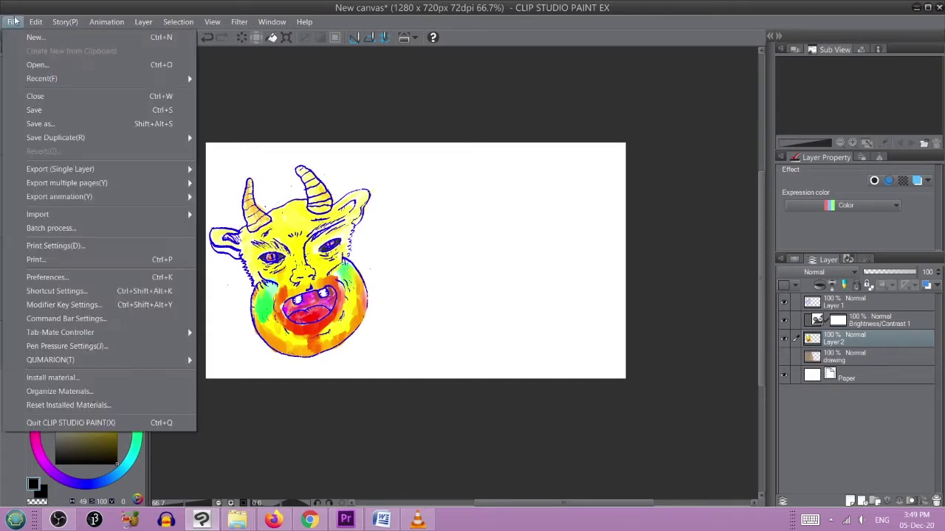
pyautogui.click(20, 35)
pyautogui.press('Escape')
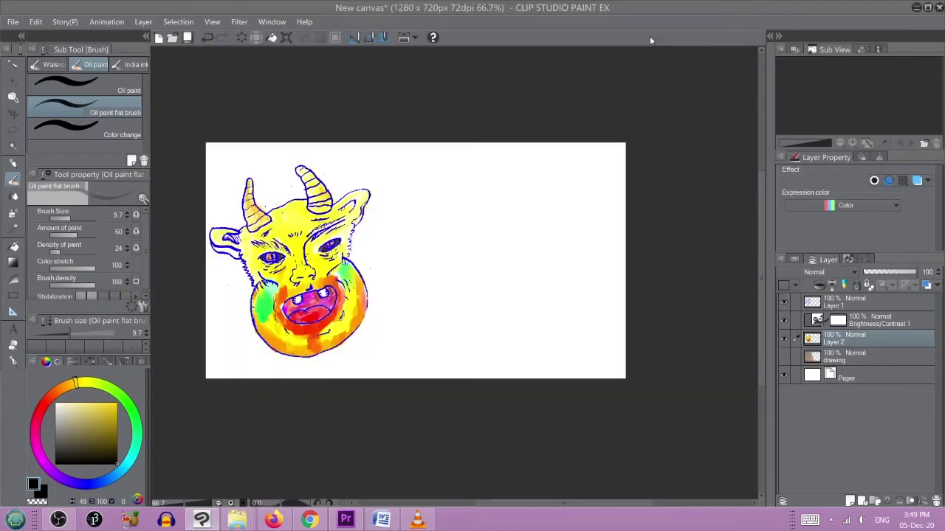
# Step: Use File > Import > Image to browse the Pictures folder thumbnails
pyautogui.click(12, 22)
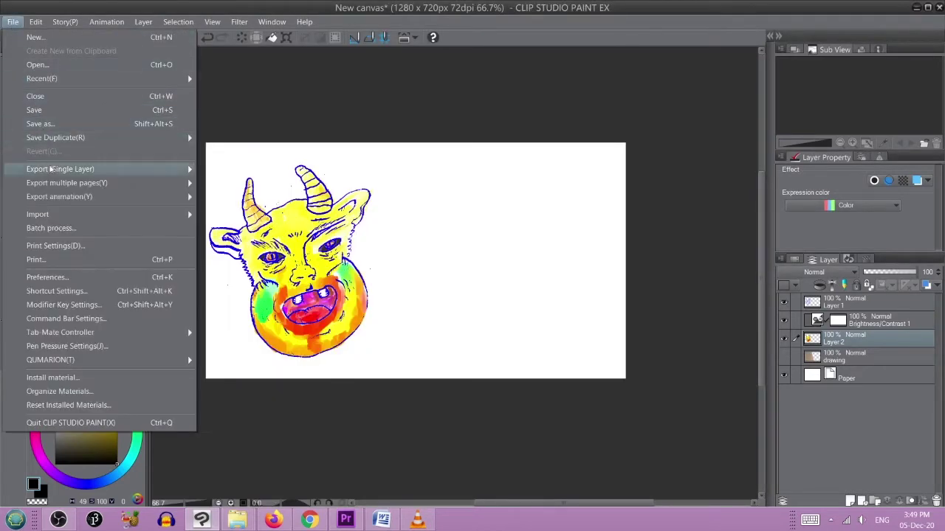
pyautogui.moveTo(175, 217)
pyautogui.click(226, 217)
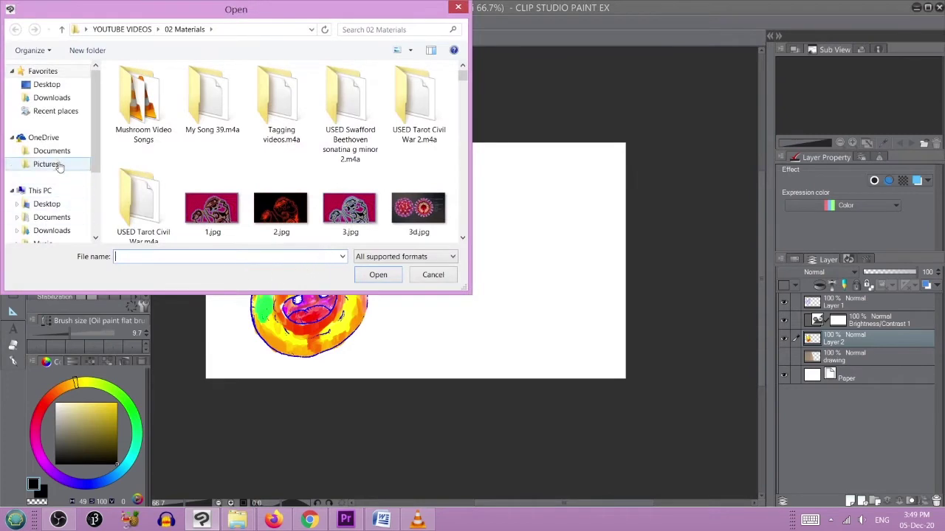
pyautogui.scroll(-3, 74, 177)
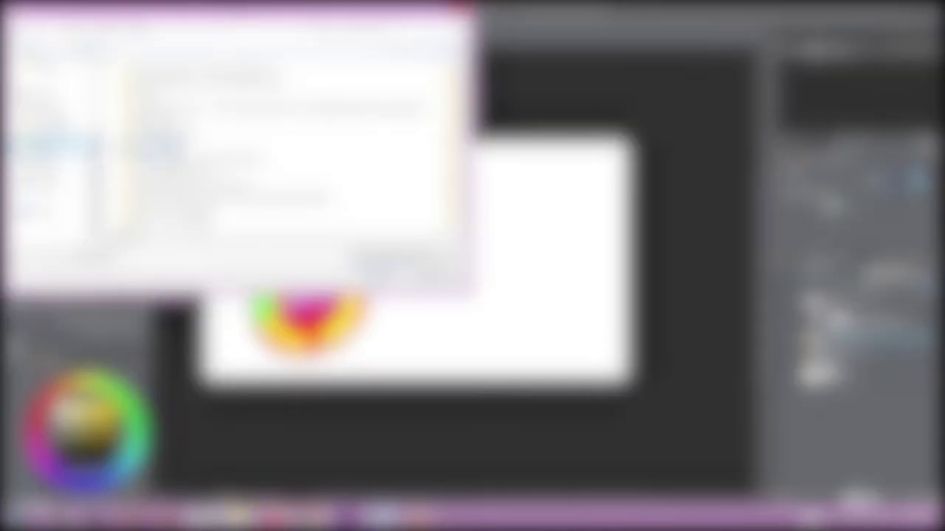
pyautogui.click(48, 147)
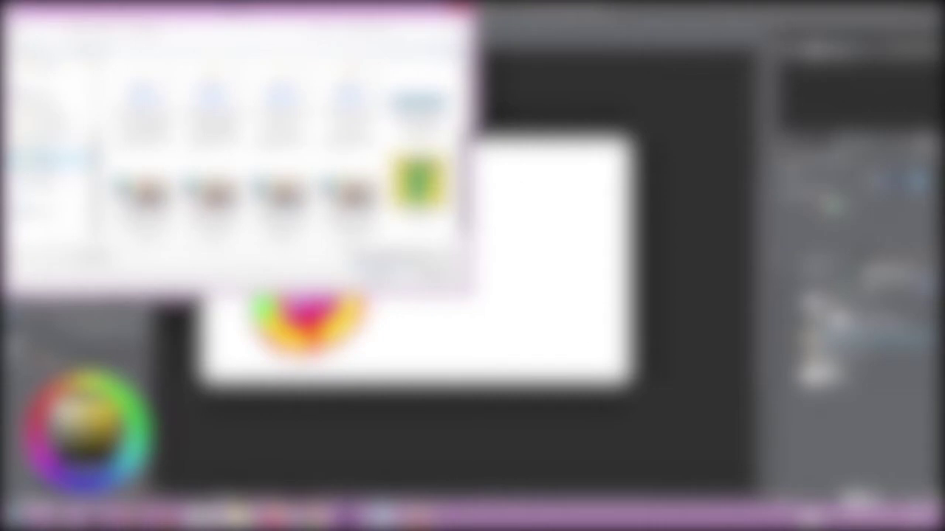
pyautogui.scroll(1, 280, 148)
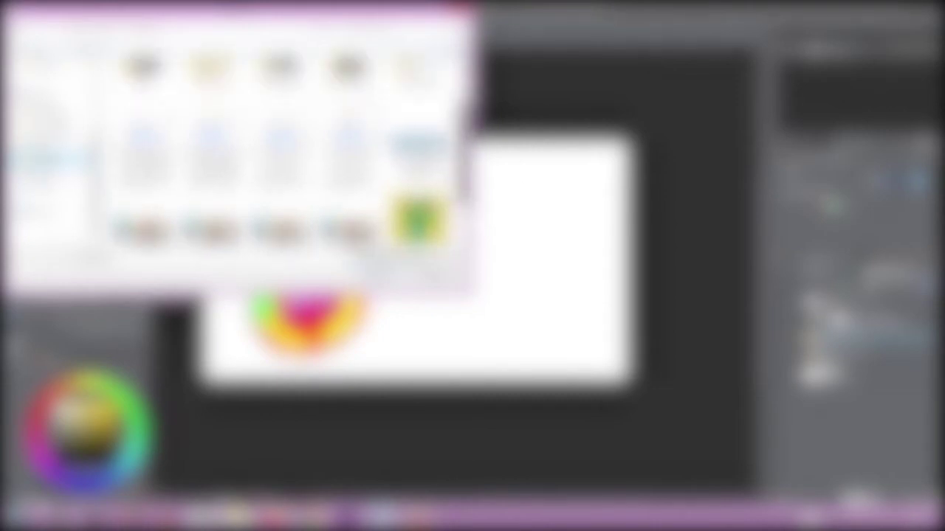
pyautogui.scroll(1, 280, 148)
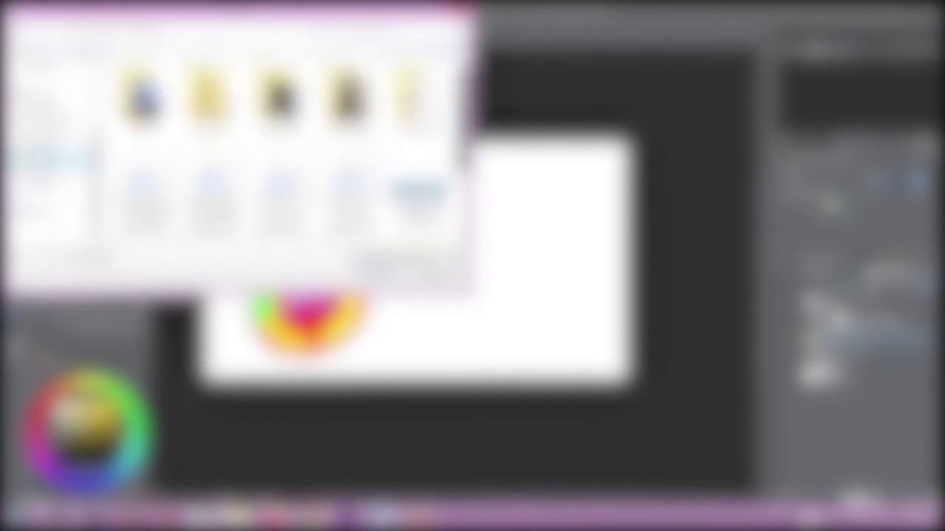
pyautogui.scroll(-1, 281, 147)
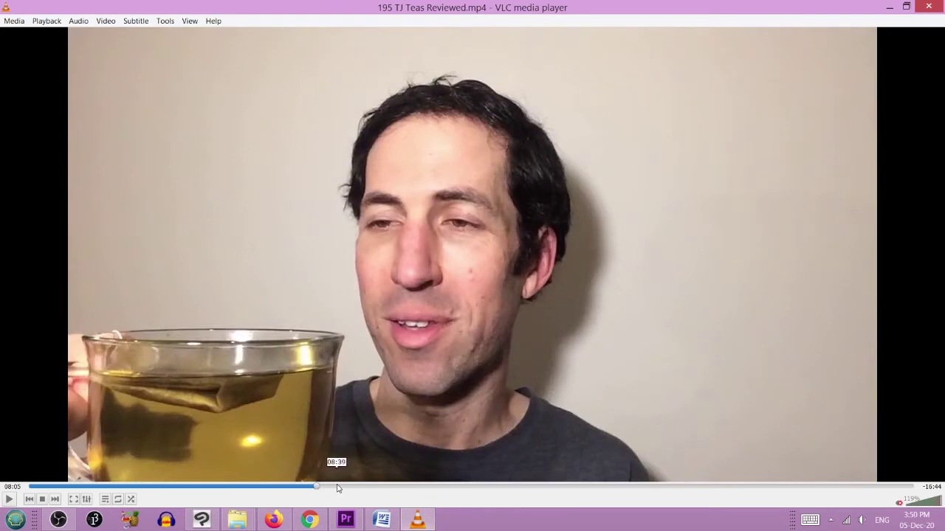
# Step: Take a VLC snapshot of the 08:05 tea-glass frame and return to the open file windows
pyautogui.click(46, 21)
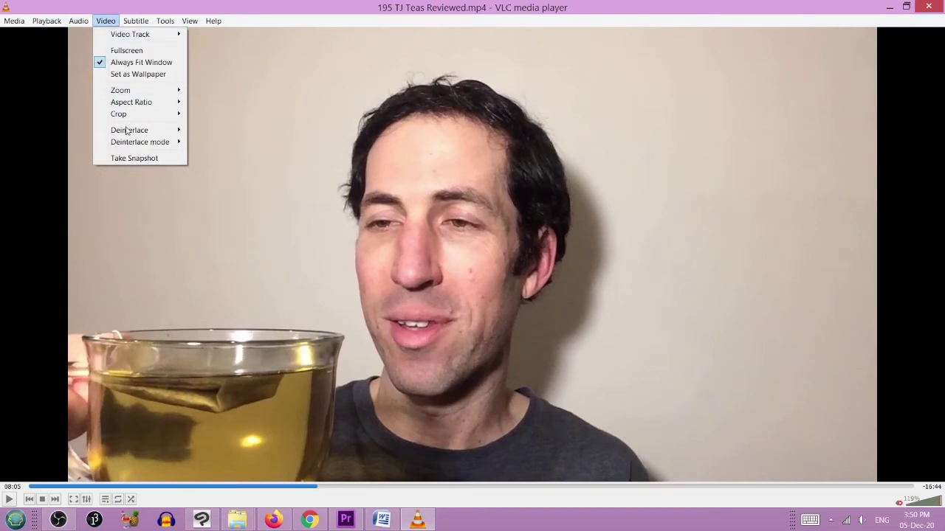
pyautogui.click(122, 158)
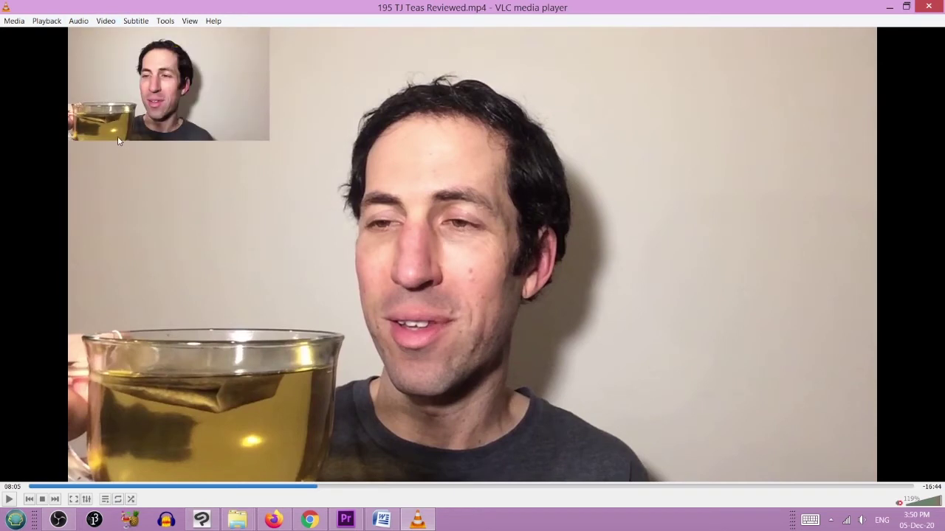
pyautogui.click(237, 520)
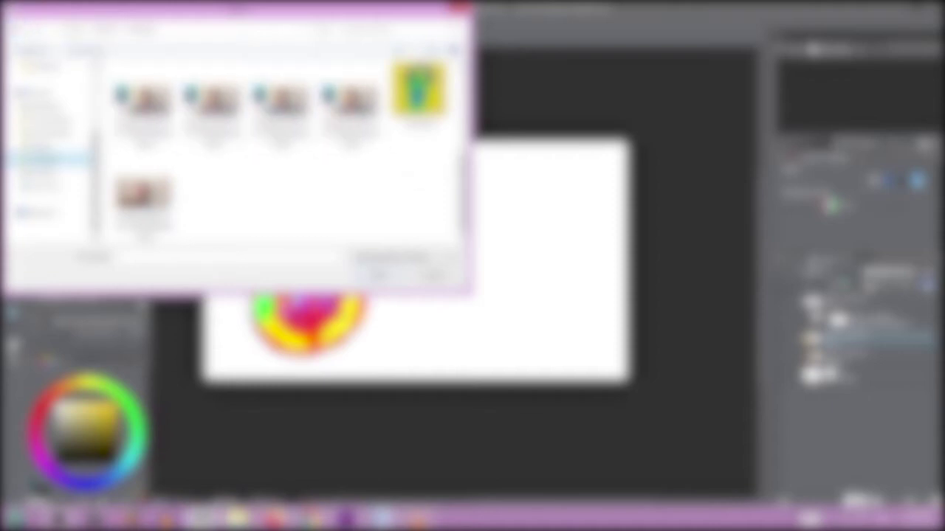
# Step: Import the vlcsnap tea image and move it to the right side of the canvas
pyautogui.scroll(1, 291, 150)
pyautogui.scroll(2, 291, 150)
pyautogui.scroll(-3, 290, 149)
pyautogui.scroll(2, 291, 150)
pyautogui.doubleClick(144, 193)
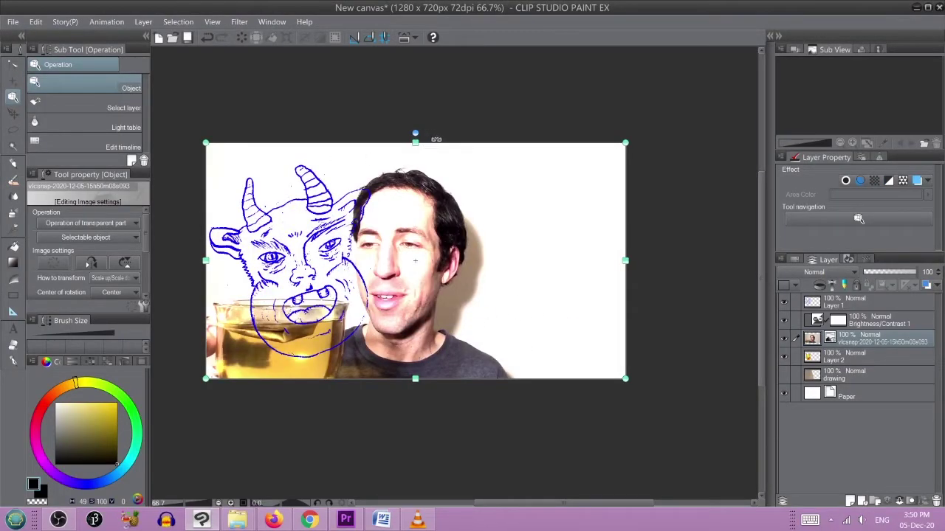
pyautogui.moveTo(447, 145); pyautogui.dragTo(568, 142)
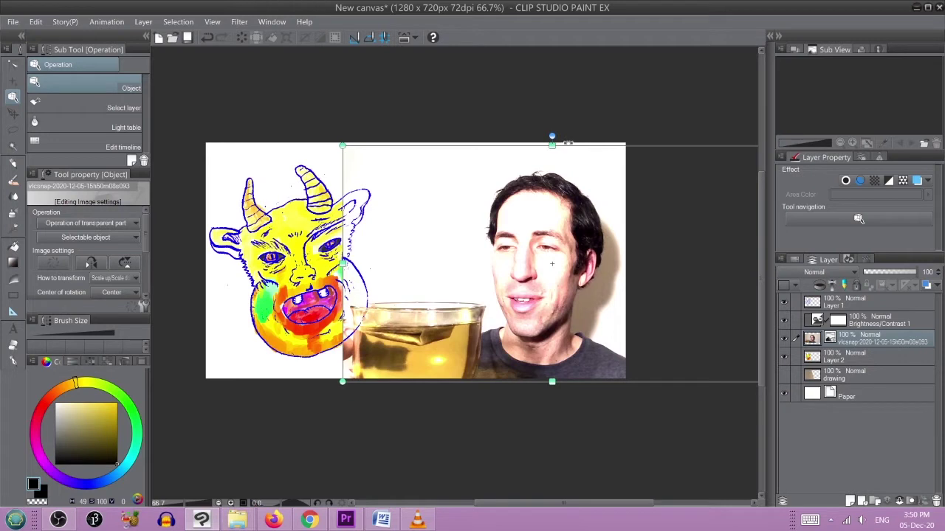
# Step: Move the snapshot layer below Layer 2, then select the Paper layer
pyautogui.scroll(-1, 270, 364)
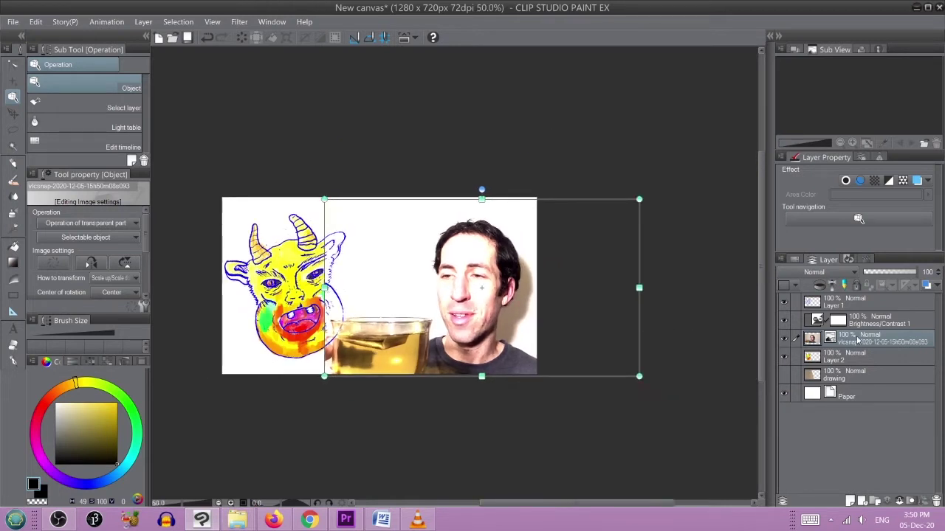
pyautogui.moveTo(851, 344); pyautogui.dragTo(847, 366)
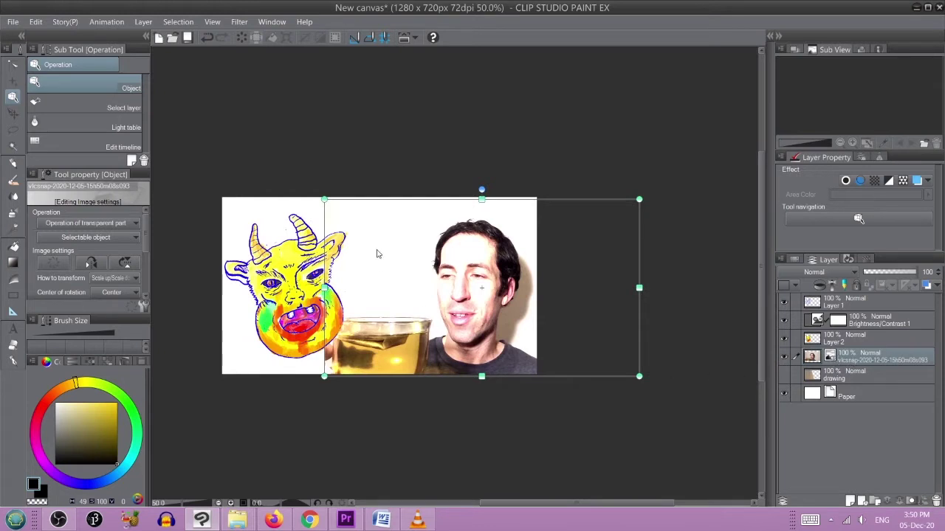
pyautogui.scroll(1, 352, 255)
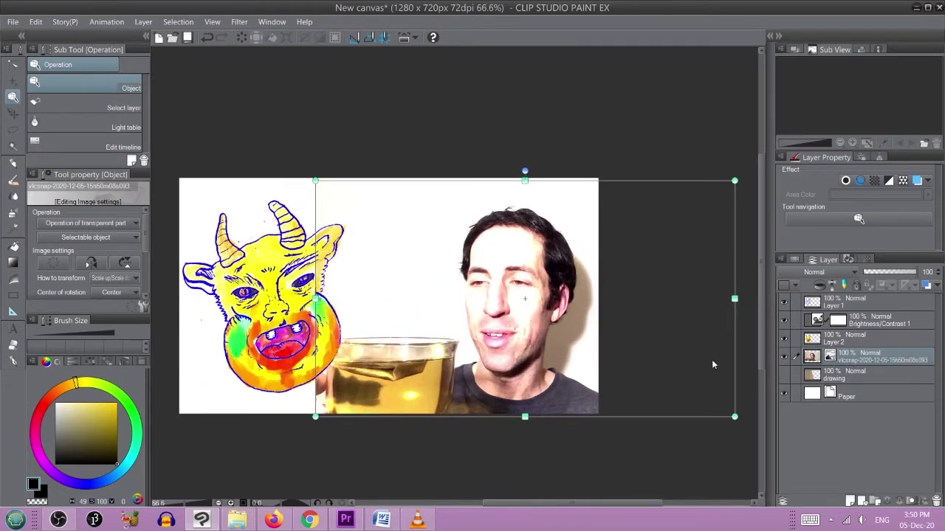
pyautogui.click(849, 395)
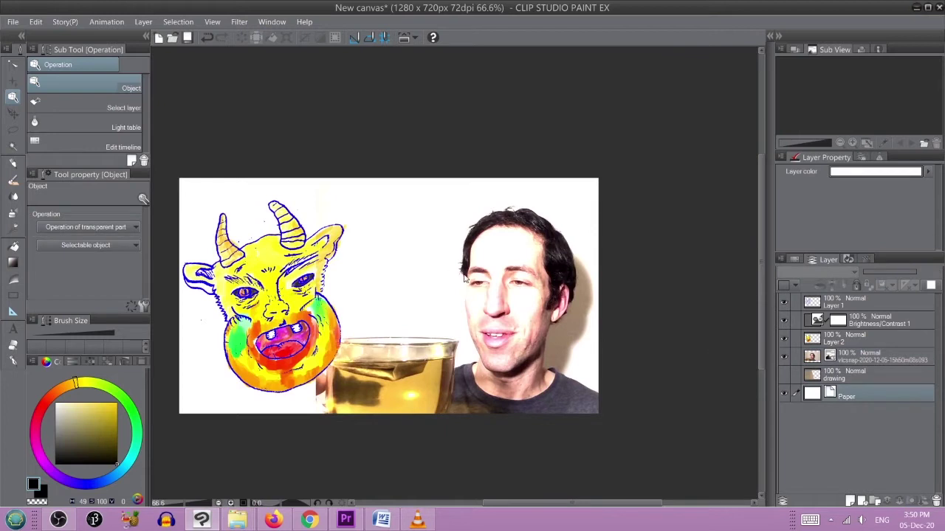
pyautogui.scroll(-1, 445, 263)
pyautogui.scroll(-1, 445, 263)
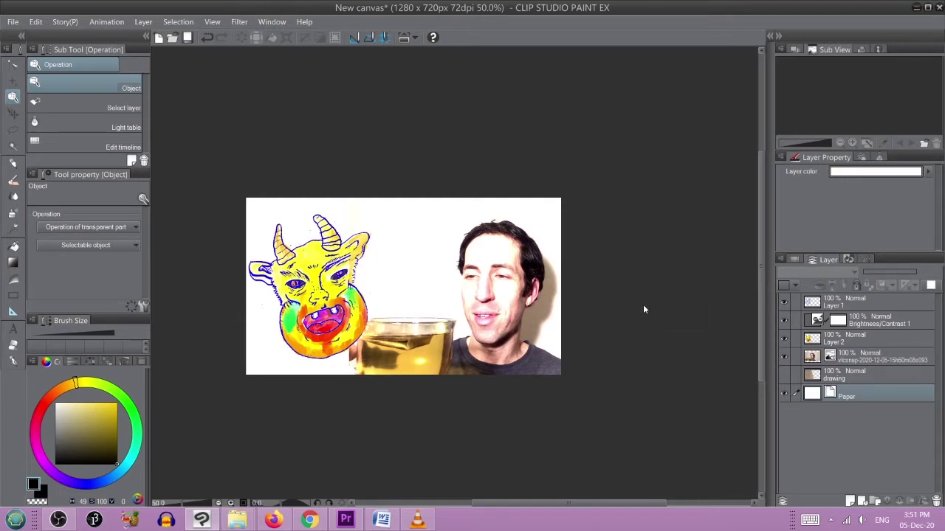
pyautogui.click(329, 520)
# Step: Search the Start menu for 'font' and open the Fonts settings result
pyautogui.click(15, 521)
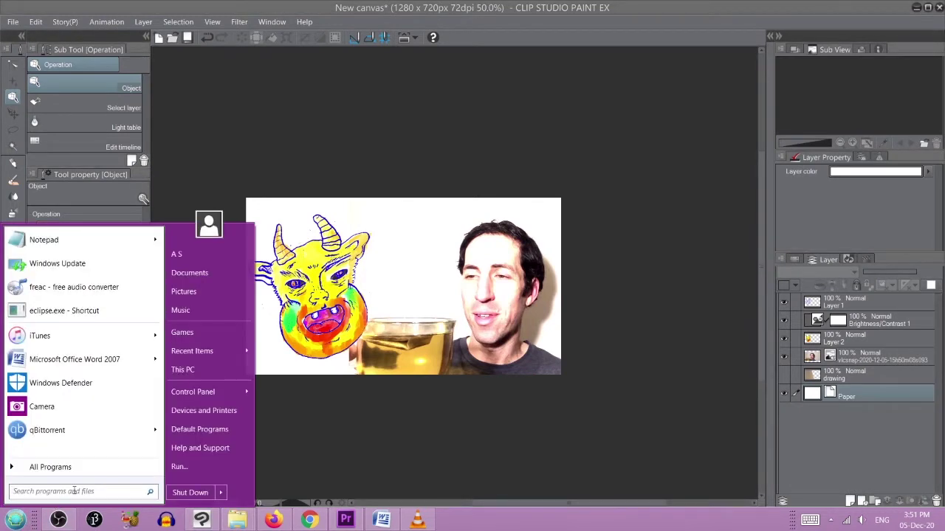
pyautogui.write('fonts')
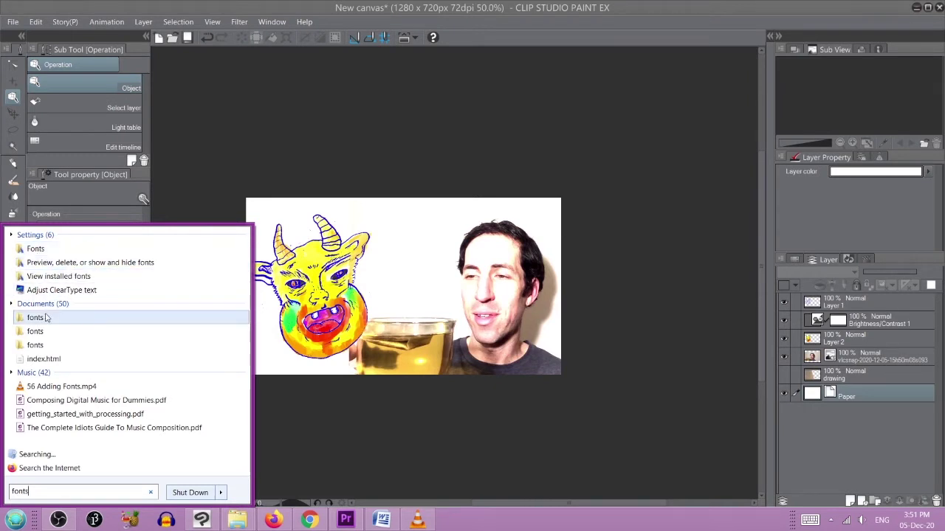
pyautogui.click(30, 250)
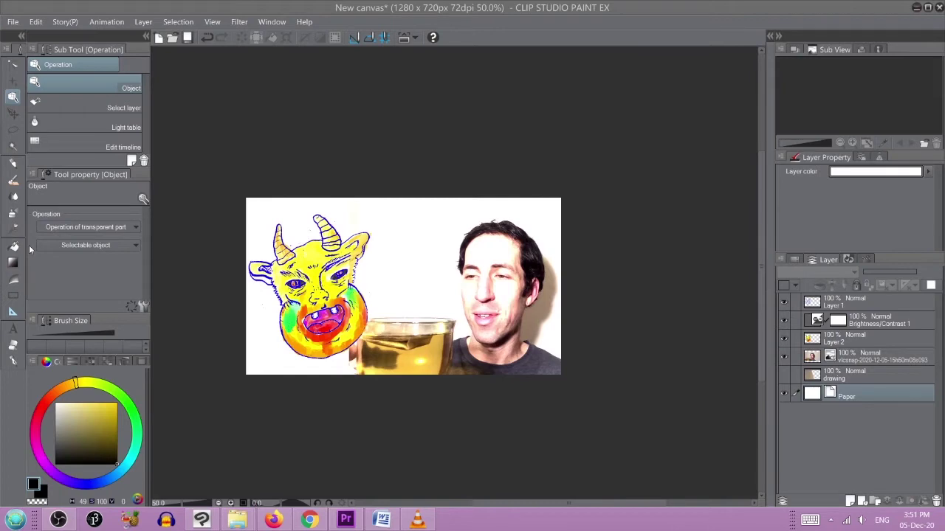
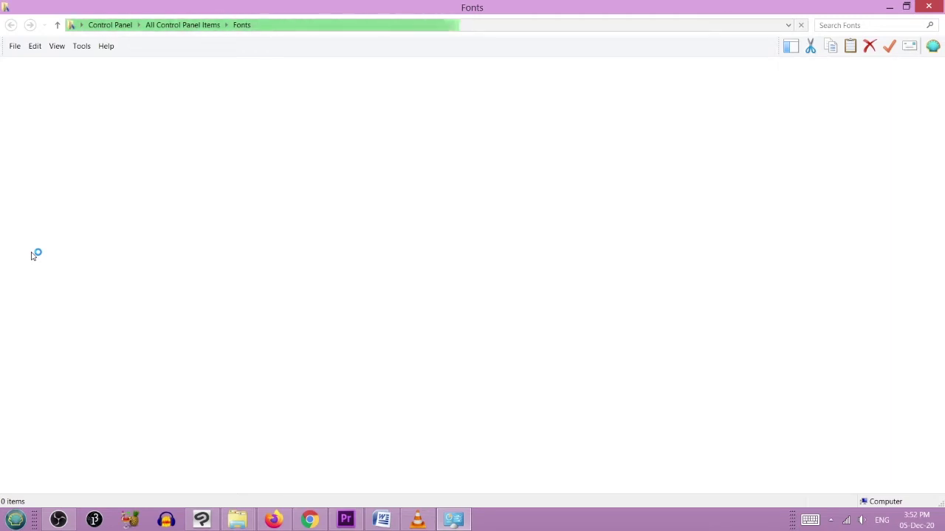
# Step: Switch from the Fonts folder back to the Clip Studio Paint thumbnail canvas
pyautogui.click(200, 521)
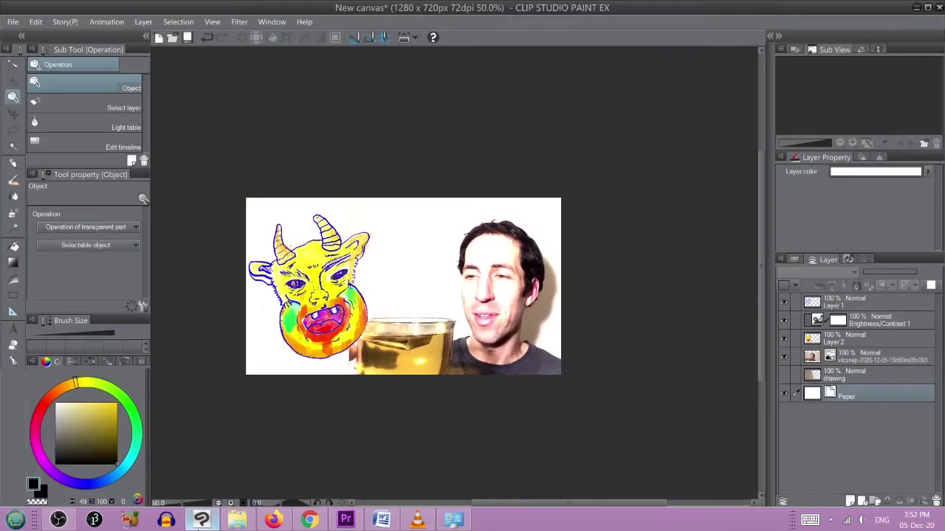
# Step: Scale up the vlcsnap photo layer and shift it so the man fills the right side
pyautogui.click(851, 366)
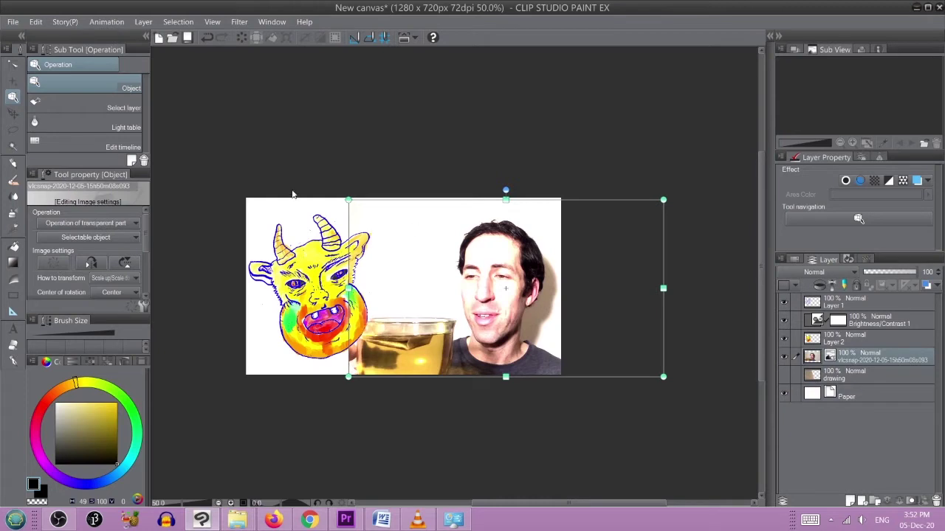
pyautogui.moveTo(348, 200); pyautogui.dragTo(299, 192)
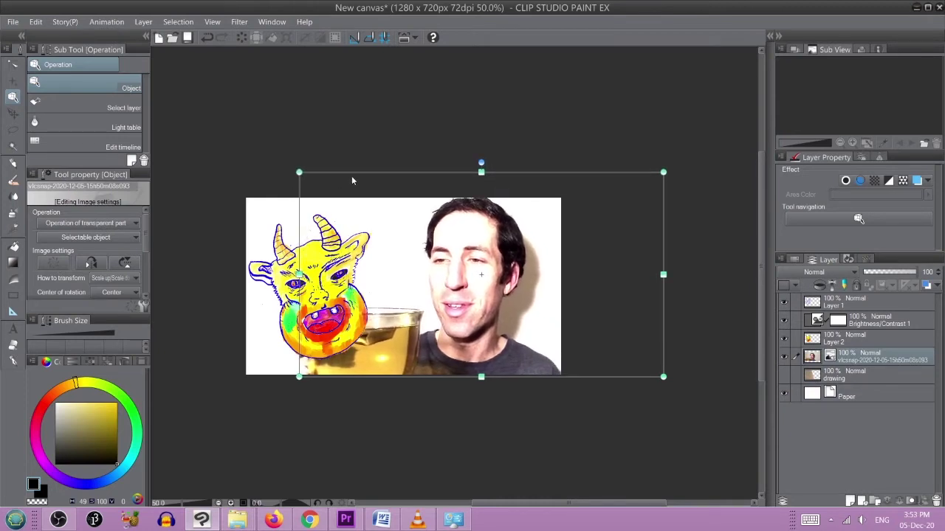
pyautogui.moveTo(361, 177); pyautogui.dragTo(396, 180)
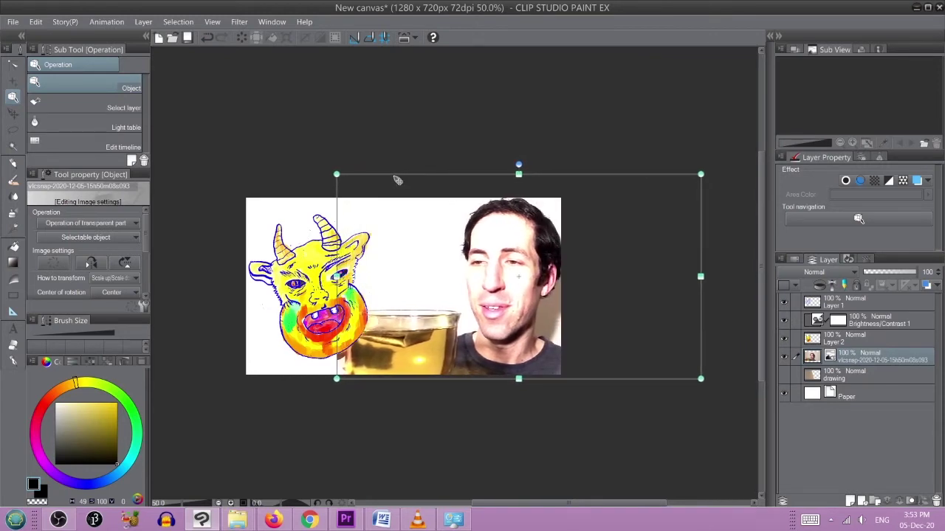
pyautogui.moveTo(396, 180); pyautogui.dragTo(395, 179)
pyautogui.click(148, 23)
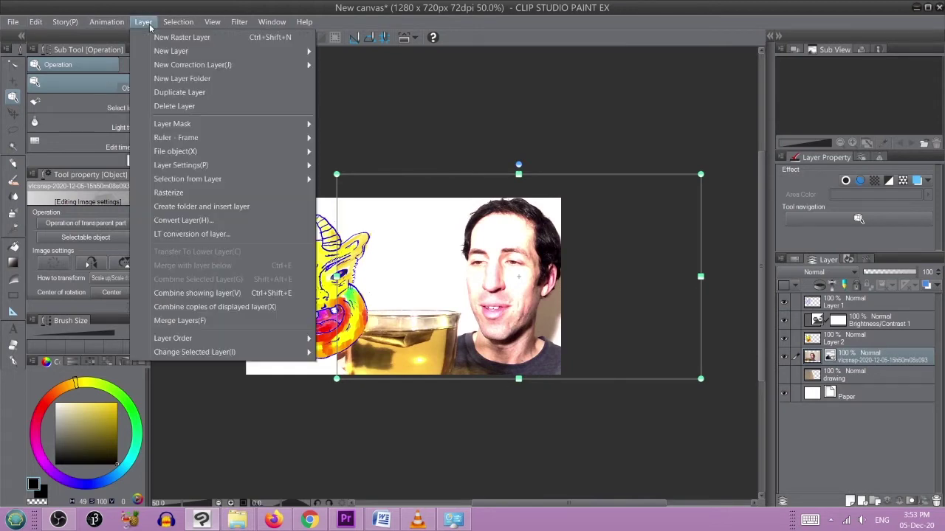
# Step: Add a Brightness/Contrast correction layer with brightness 3 and contrast -13 over the photo
pyautogui.moveTo(278, 65)
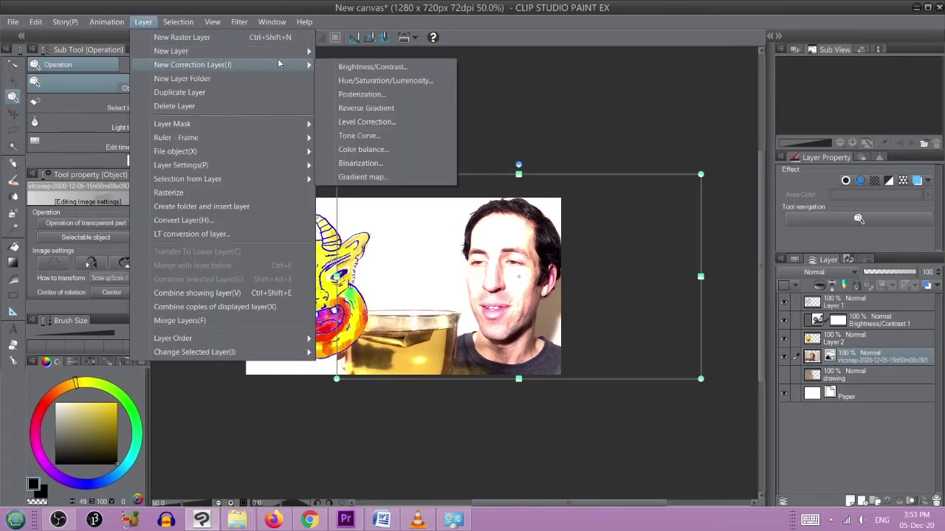
pyautogui.click(339, 68)
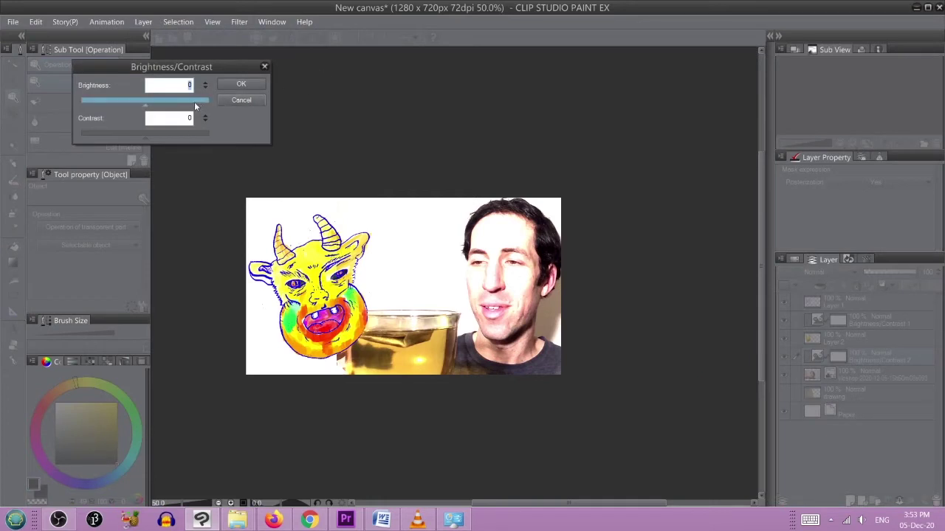
pyautogui.click(128, 101)
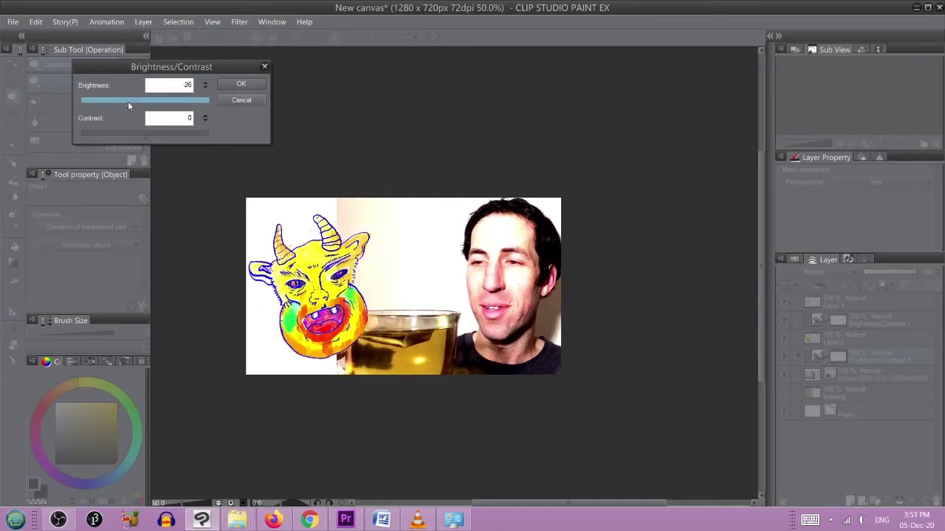
pyautogui.moveTo(127, 101); pyautogui.dragTo(165, 106)
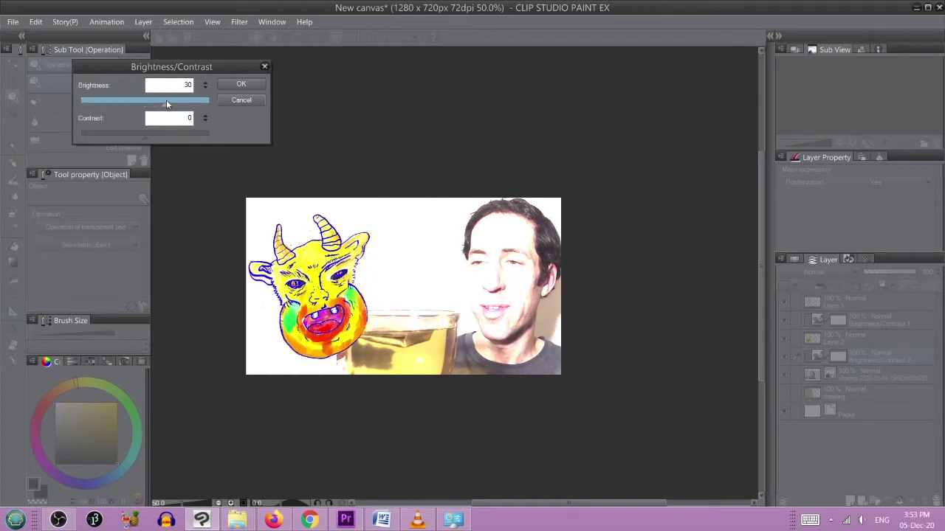
pyautogui.click(165, 134)
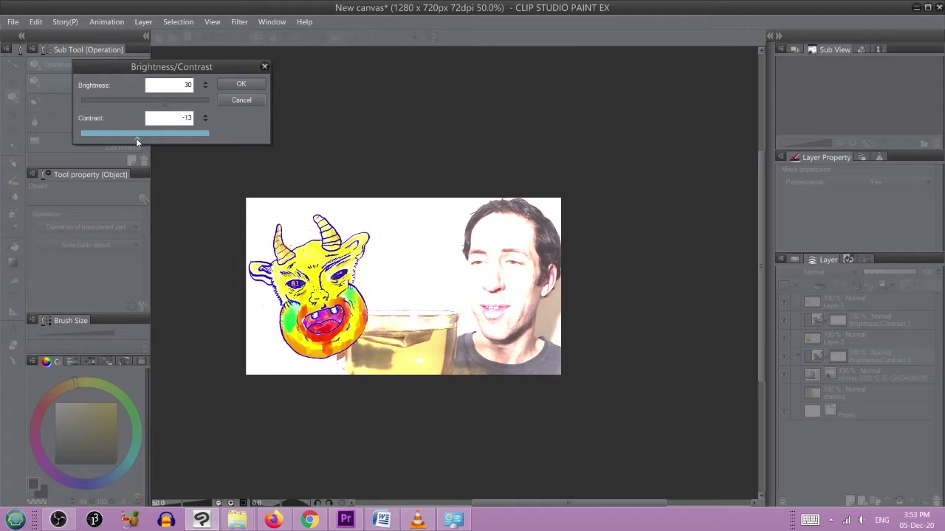
pyautogui.click(165, 106)
pyautogui.moveTo(165, 108); pyautogui.dragTo(147, 115)
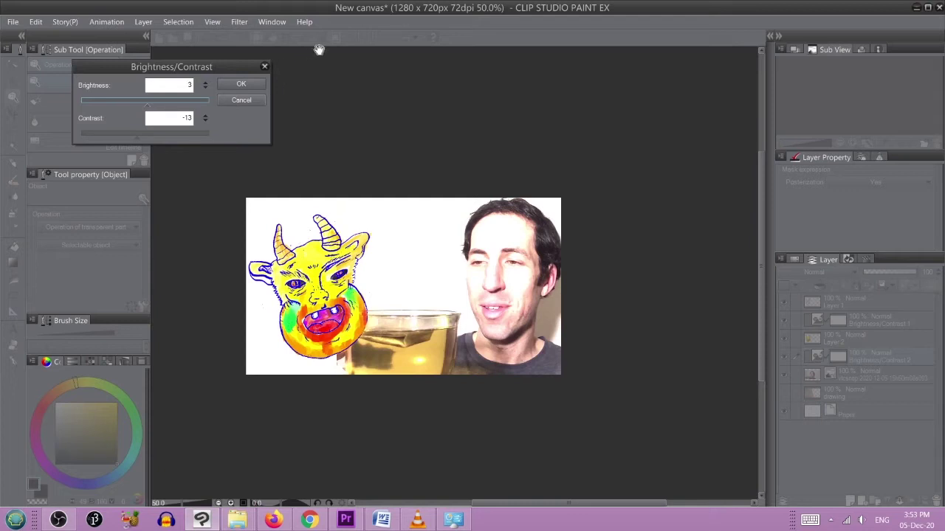
pyautogui.click(253, 84)
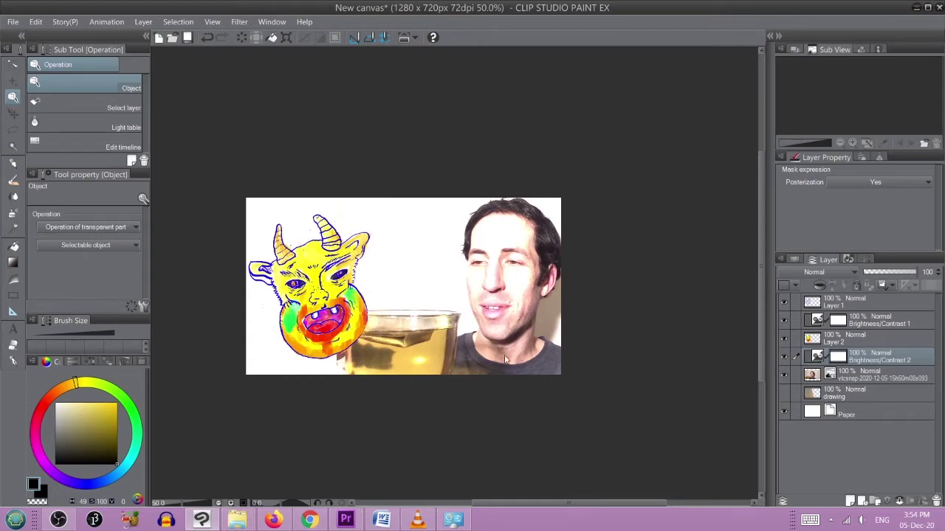
pyautogui.scroll(3, 511, 285)
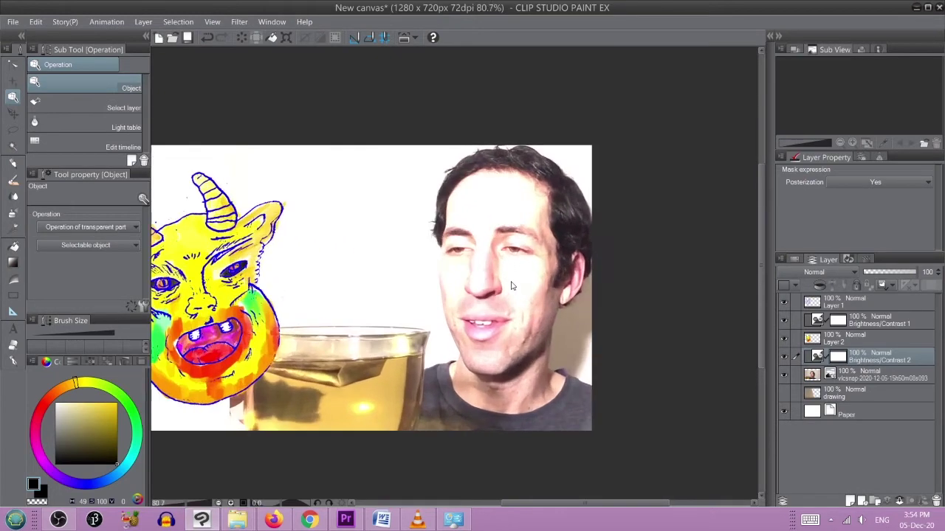
pyautogui.scroll(1, 511, 286)
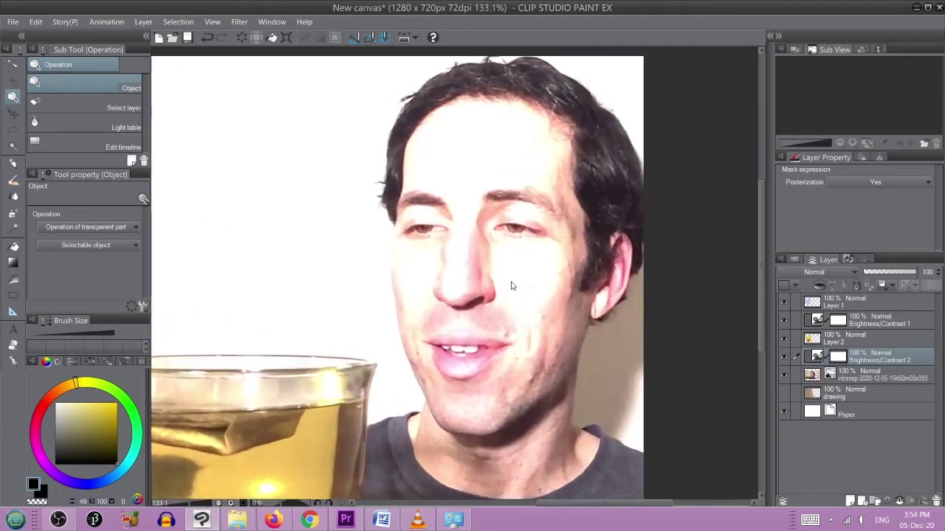
pyautogui.scroll(-3, 511, 286)
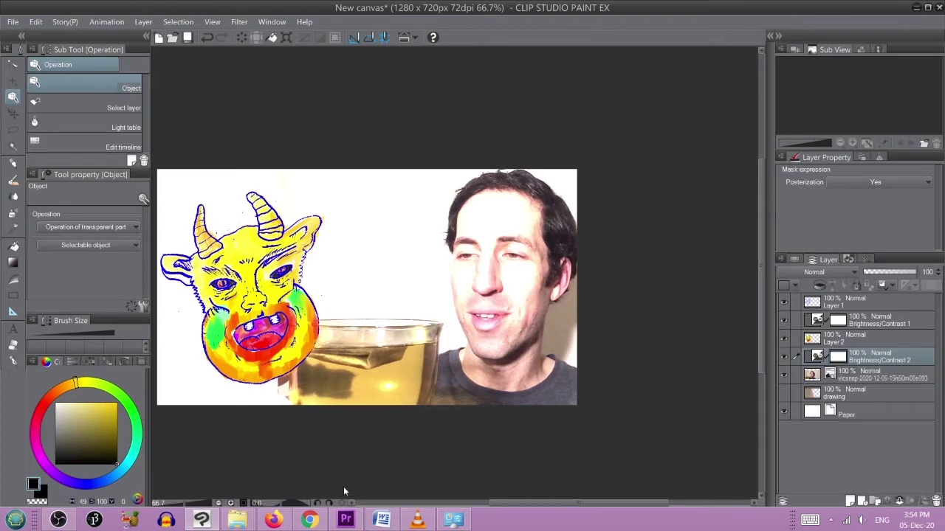
pyautogui.moveTo(237, 519)
pyautogui.moveTo(260, 501)
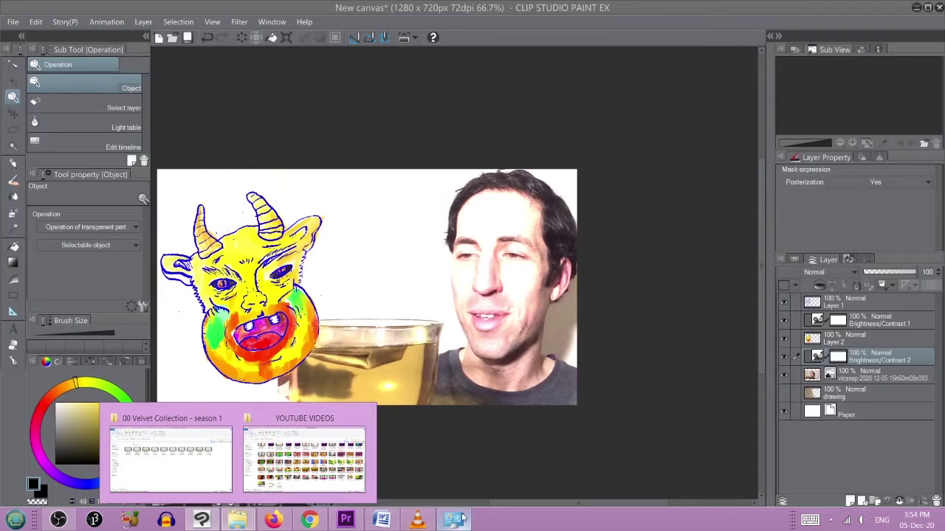
pyautogui.click(456, 520)
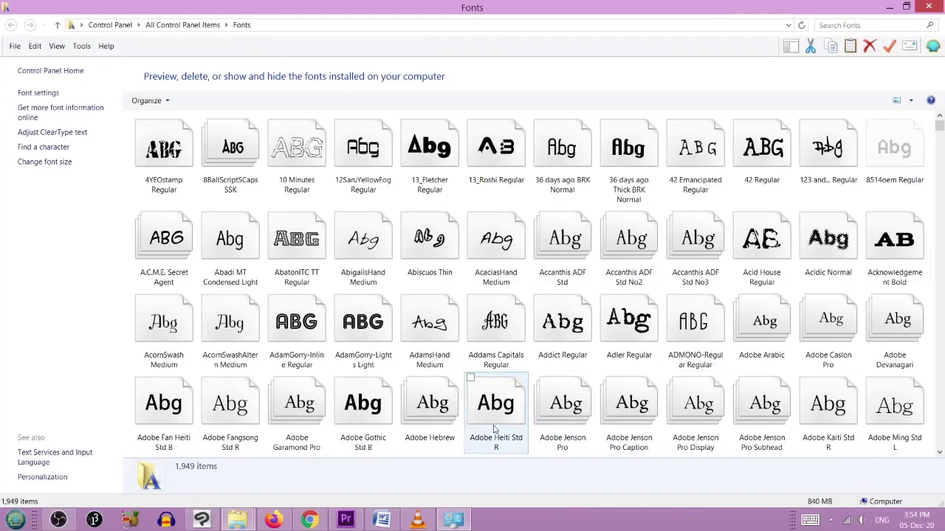
pyautogui.click(202, 520)
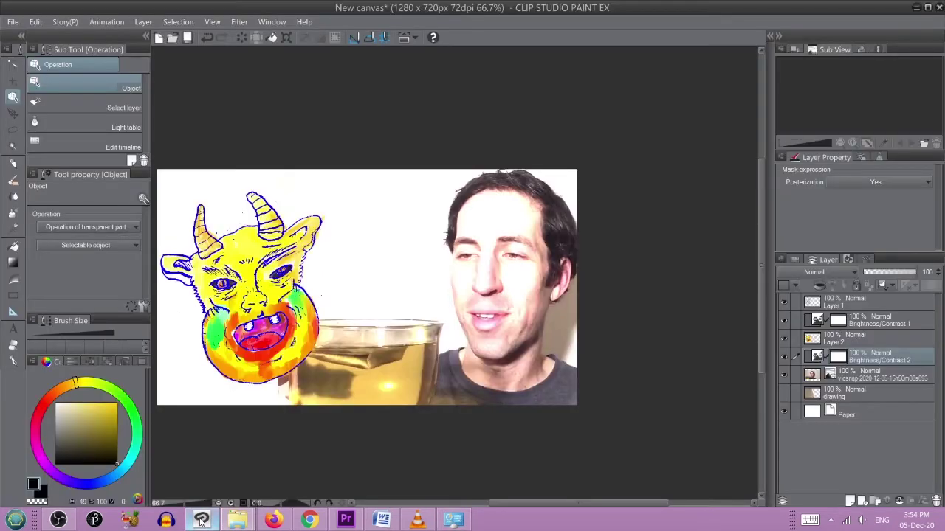
# Step: Start a new text layer on the canvas using the Adobe Gothic Std B font
pyautogui.press('t')
pyautogui.click(343, 220)
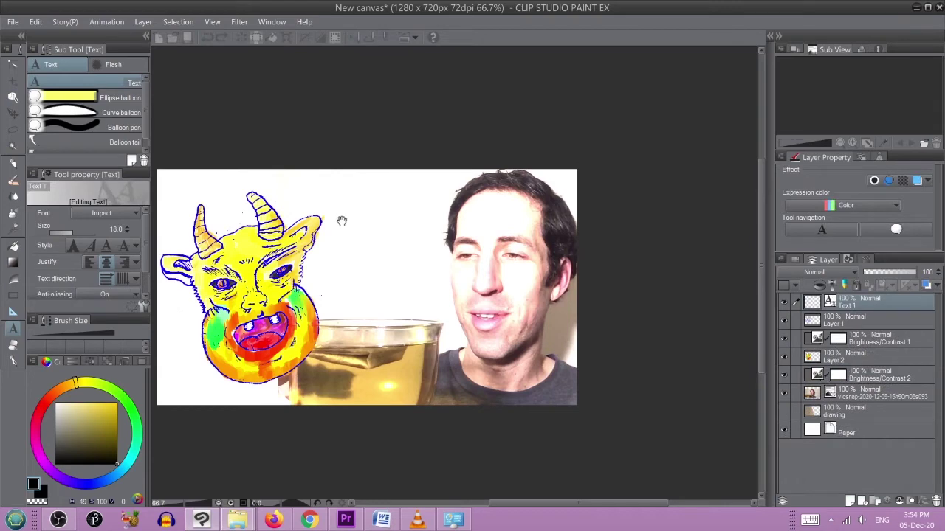
pyautogui.click(132, 218)
pyautogui.moveTo(134, 297); pyautogui.dragTo(130, 233)
pyautogui.scroll(2, 109, 269)
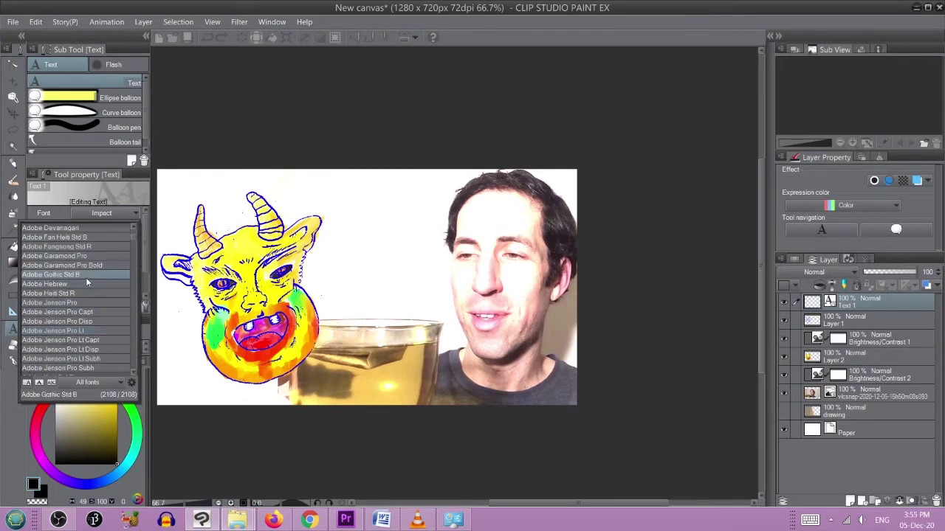
pyautogui.click(85, 278)
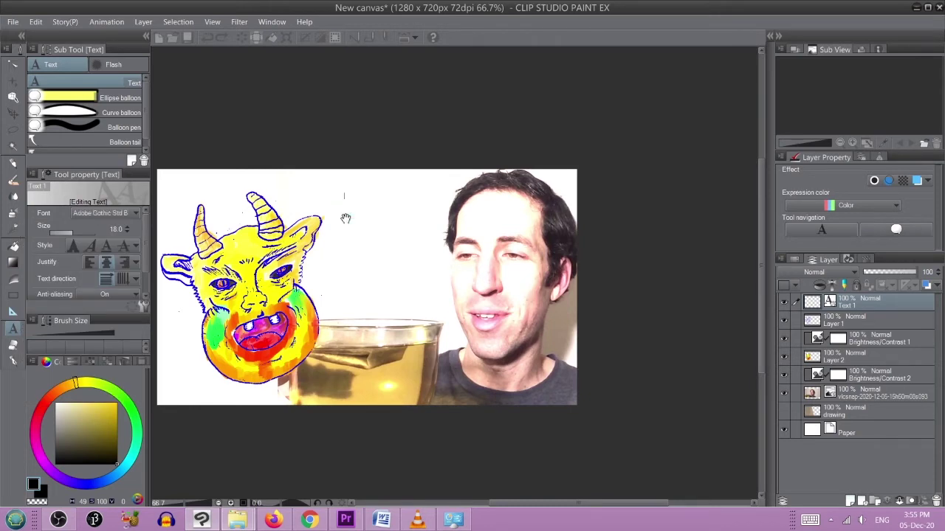
# Step: Enter TRADER JOE'S on two lines, enlarge it and move it above the tea
pyautogui.write('RADER')
pyautogui.press('Return')
pyautogui.write("JOE'S")
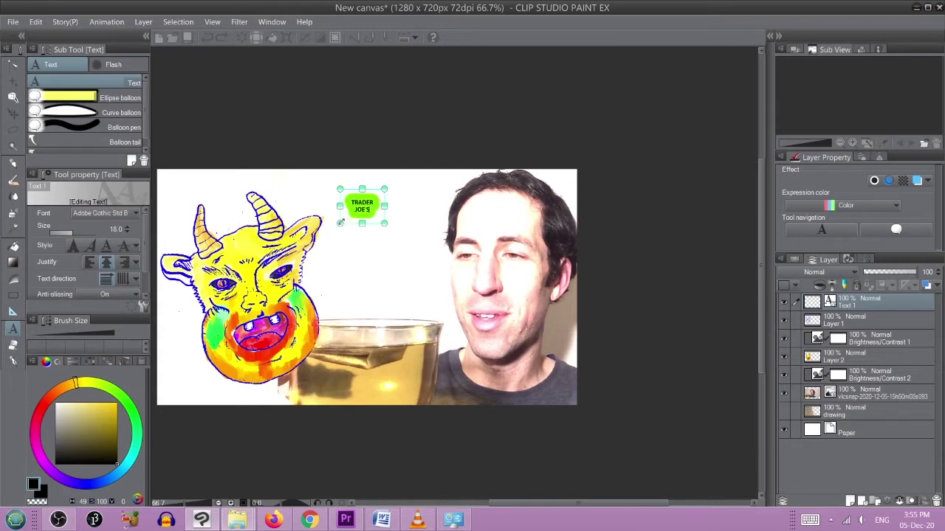
pyautogui.moveTo(340, 222); pyautogui.dragTo(195, 319)
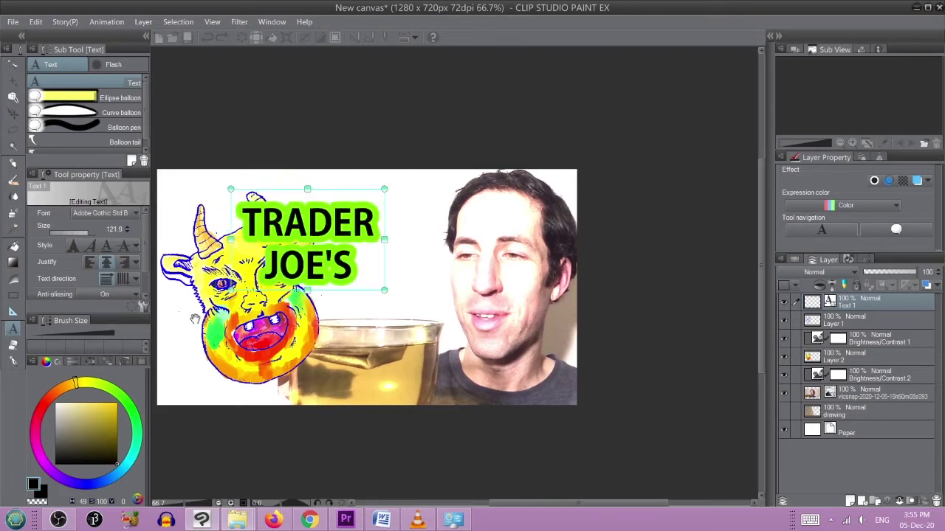
pyautogui.moveTo(362, 192); pyautogui.dragTo(422, 155)
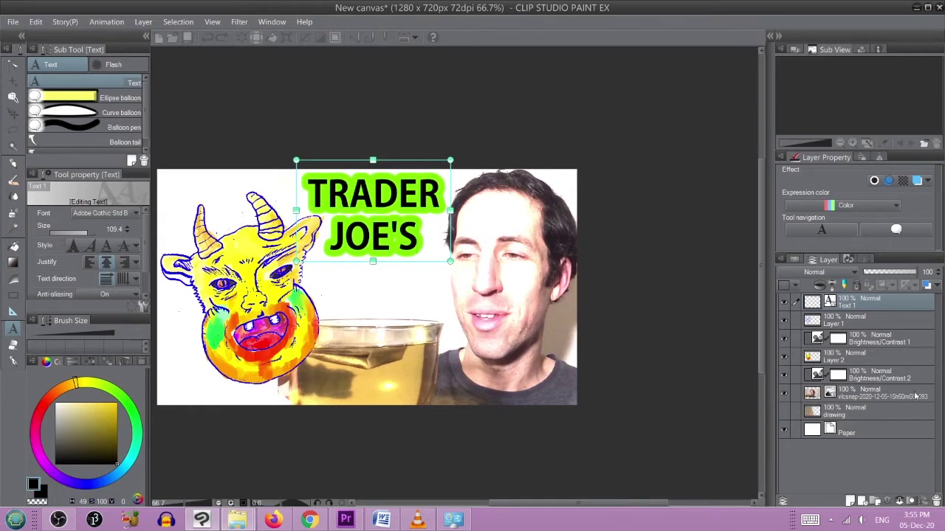
# Step: Change the TRADER JOE'S text colour to yellow
pyautogui.click(87, 384)
pyautogui.moveTo(92, 413); pyautogui.dragTo(144, 376)
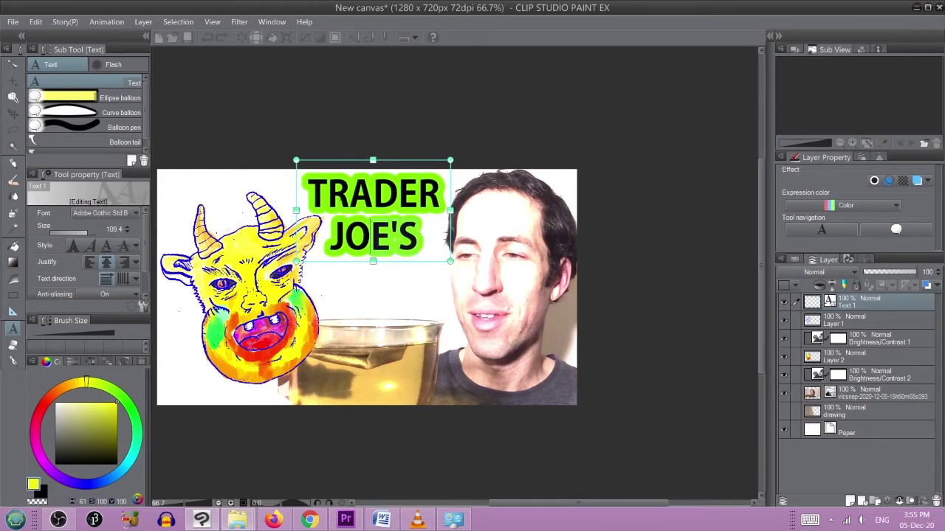
pyautogui.click(56, 464)
pyautogui.click(93, 382)
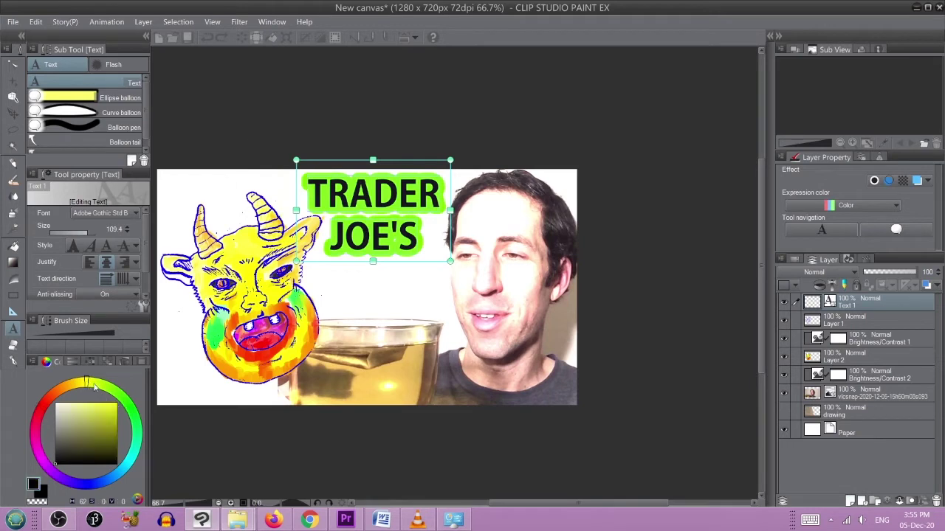
pyautogui.moveTo(104, 407); pyautogui.dragTo(117, 402)
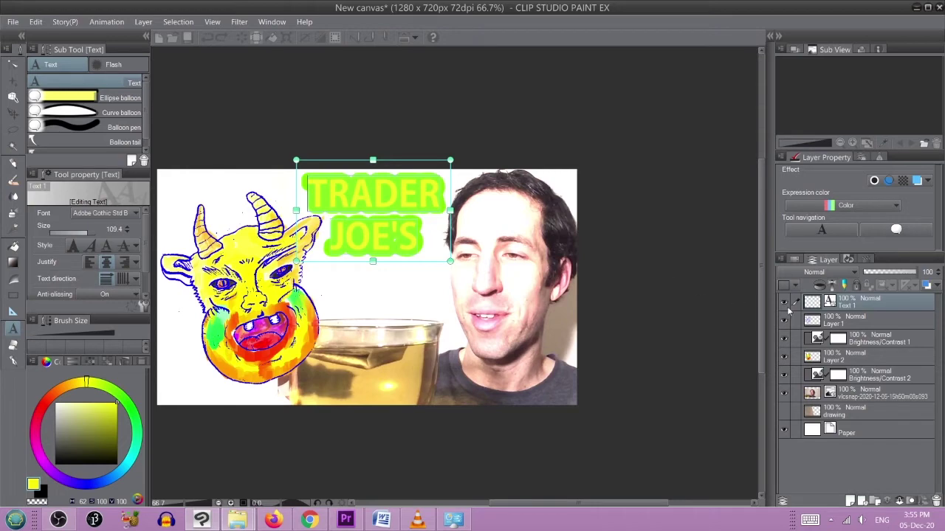
# Step: Set the text edge colour to red in Sub Tool Detail and add a third line 'TEAS'
pyautogui.click(144, 307)
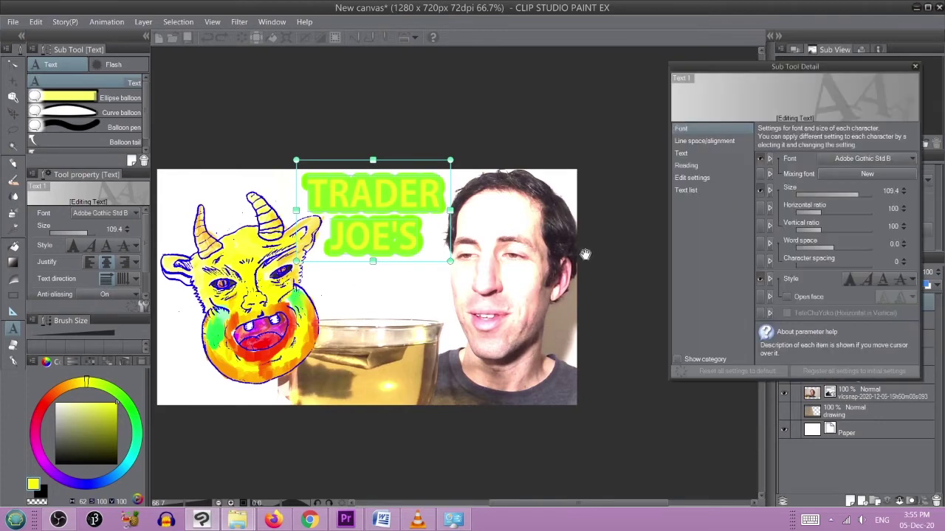
pyautogui.click(686, 152)
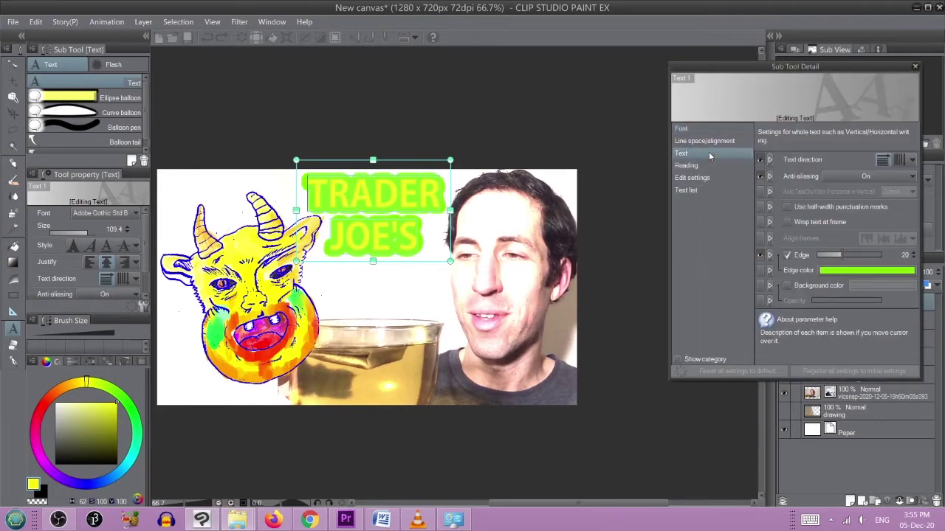
pyautogui.click(844, 270)
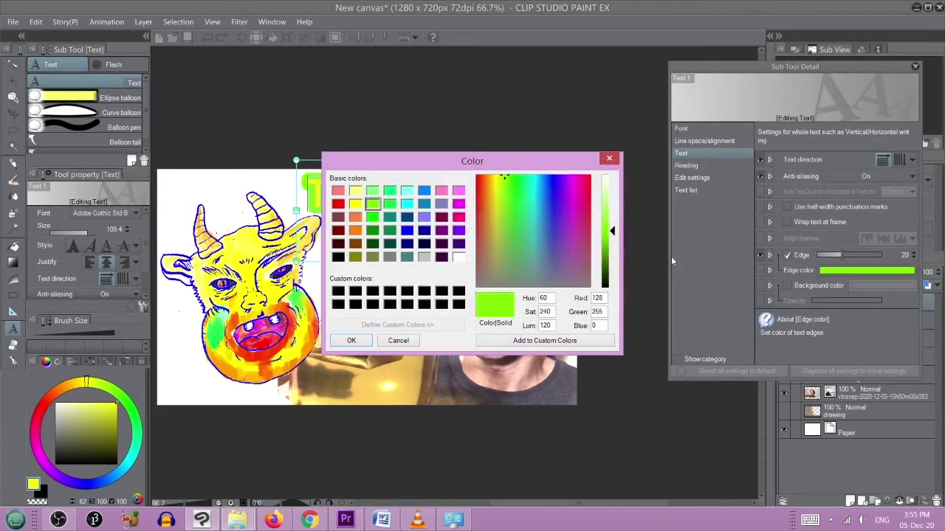
pyautogui.moveTo(568, 236); pyautogui.dragTo(591, 175)
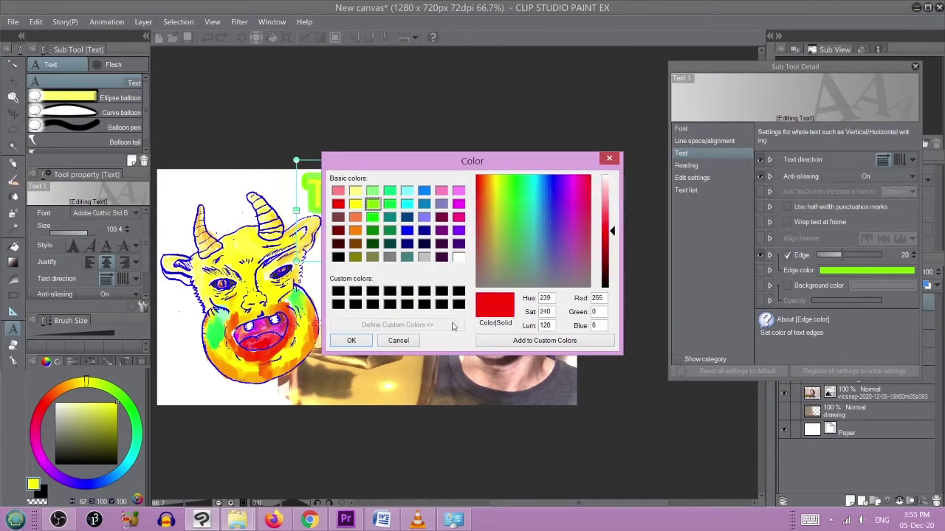
pyautogui.click(351, 340)
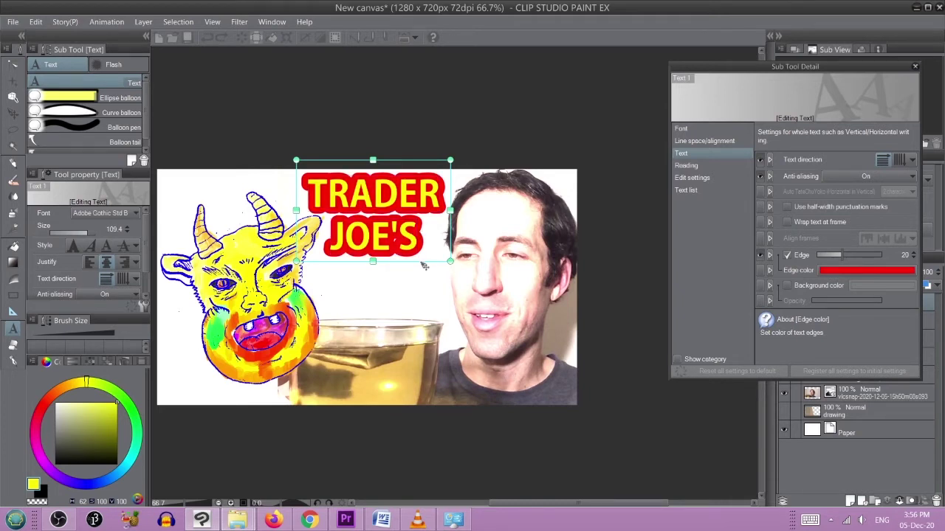
pyautogui.press('Return')
pyautogui.write('TEAS')
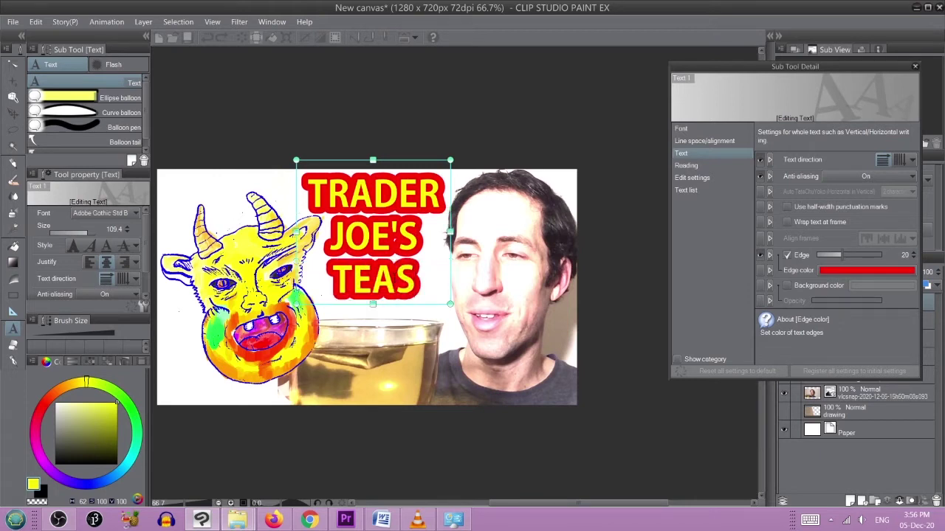
# Step: Enlarge the word TEAS to size 172.7, finish text editing and close Sub Tool Detail
pyautogui.hotkey('shift', 'Left')
pyautogui.hotkey('shift', 'Left')
pyautogui.hotkey('shift', 'Left')
pyautogui.hotkey('shift', 'Left')
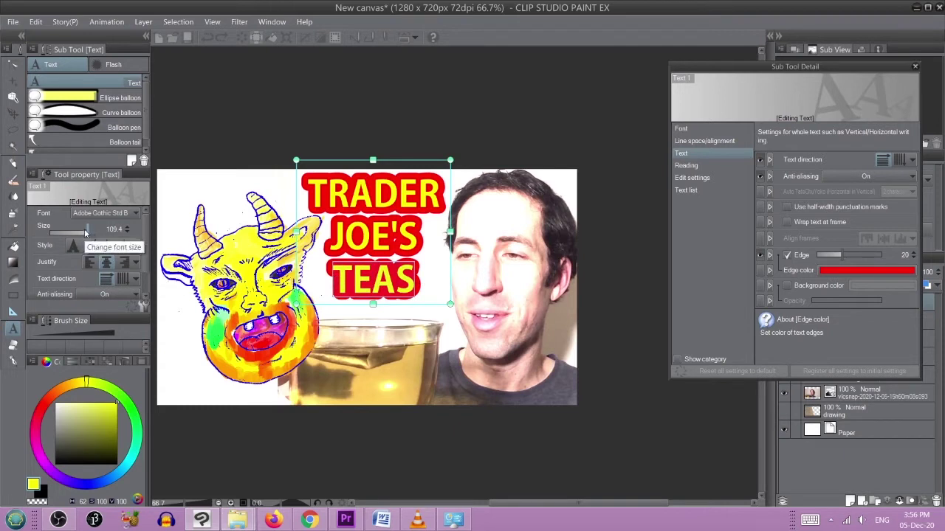
pyautogui.moveTo(82, 229); pyautogui.dragTo(91, 234)
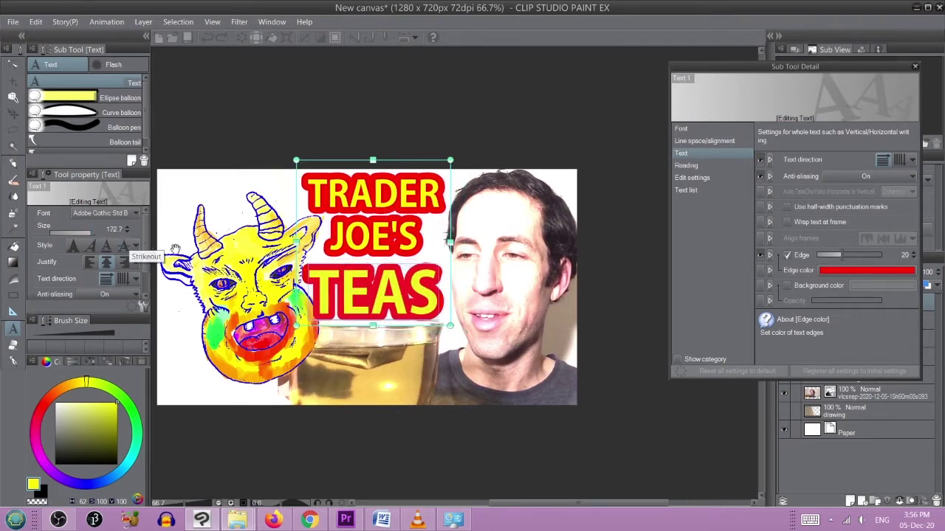
pyautogui.press('Escape')
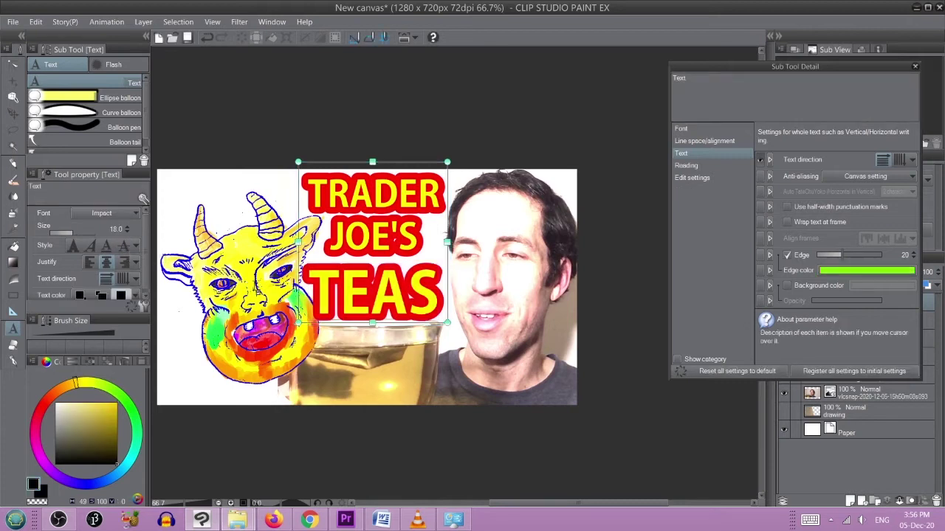
pyautogui.click(859, 432)
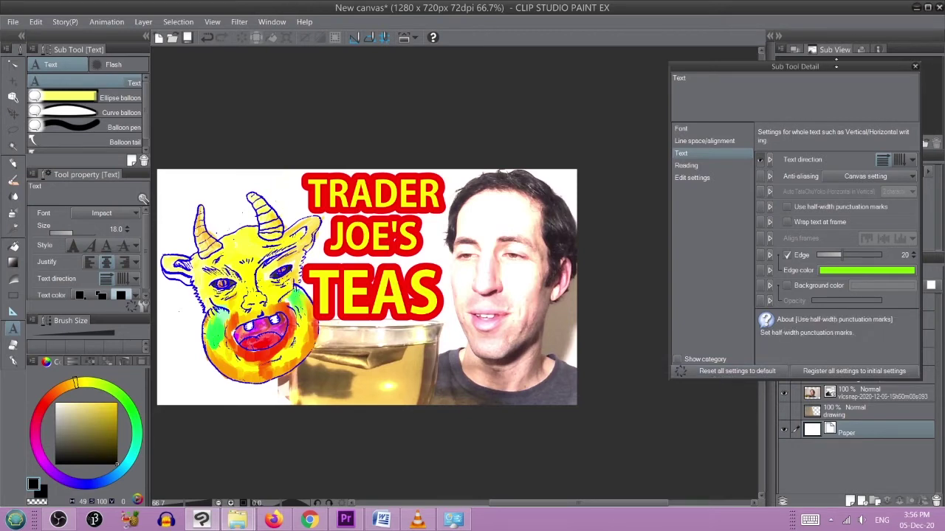
pyautogui.click(914, 67)
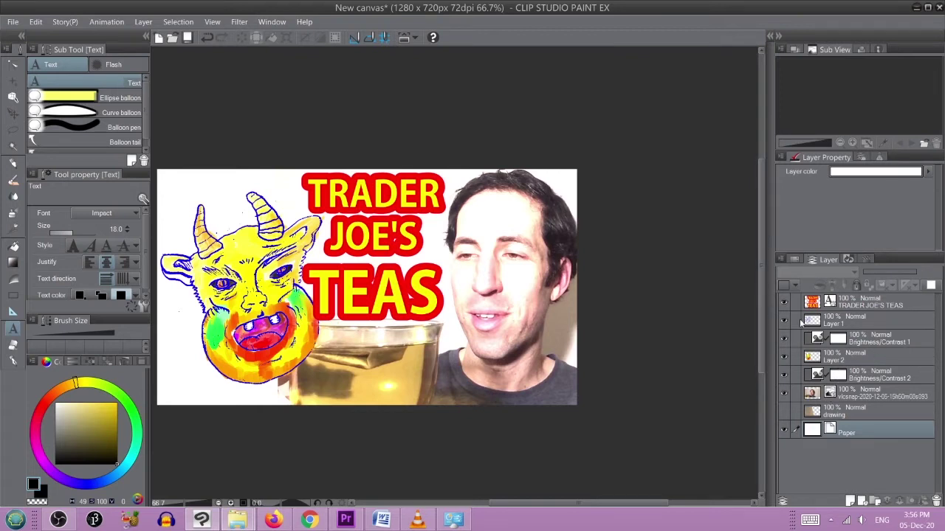
pyautogui.click(785, 319)
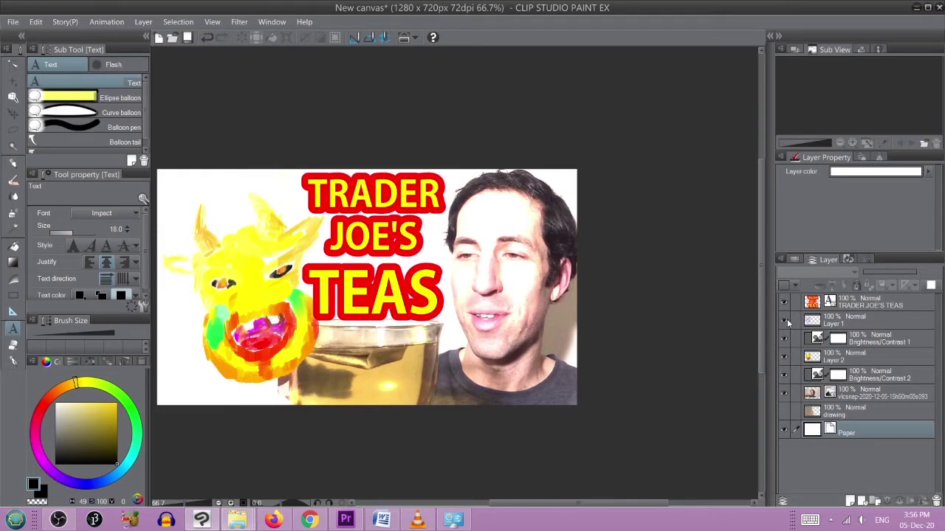
pyautogui.click(784, 319)
pyautogui.click(785, 340)
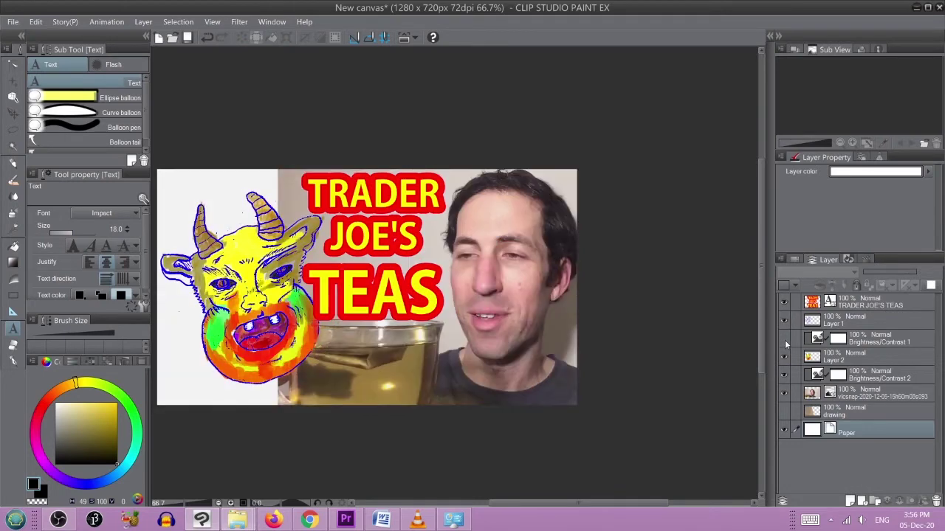
pyautogui.click(784, 339)
pyautogui.click(785, 339)
pyautogui.click(785, 340)
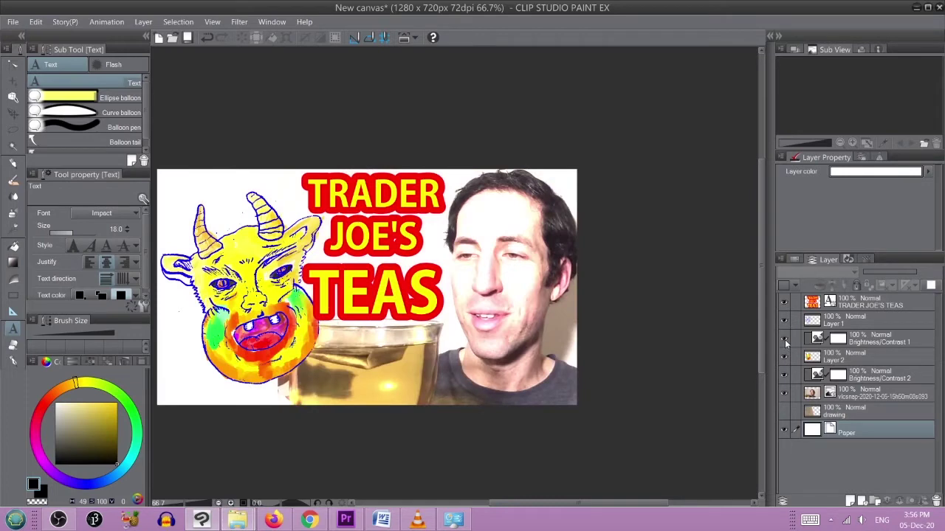
pyautogui.click(784, 322)
pyautogui.click(784, 322)
pyautogui.click(850, 325)
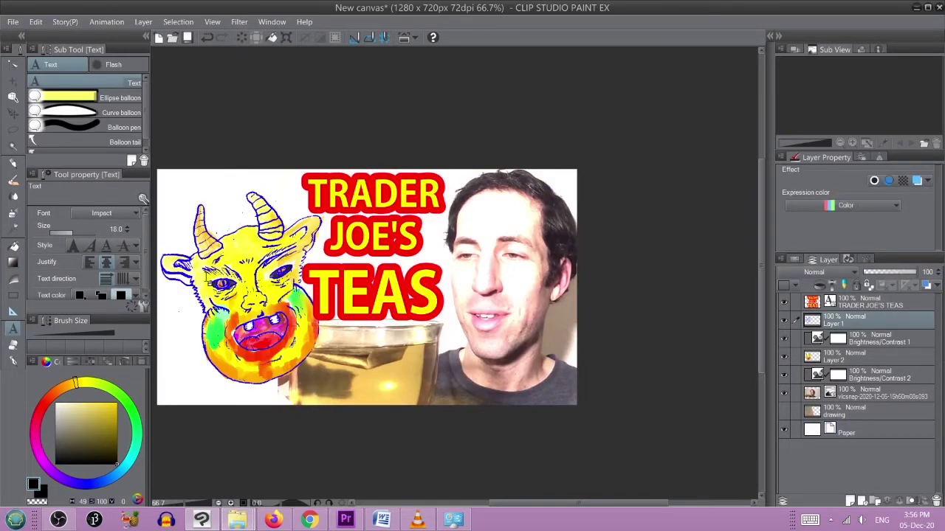
pyautogui.scroll(4, 212, 286)
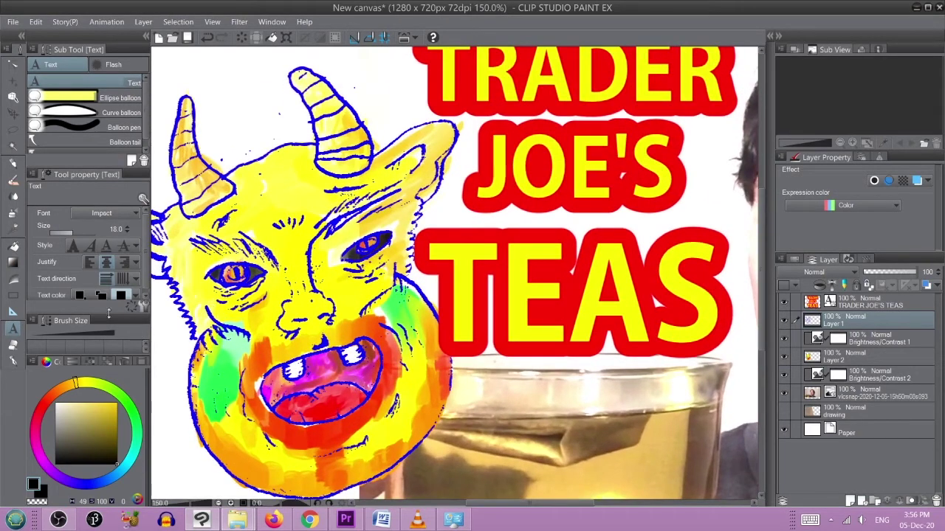
# Step: Raise the Auto select area scaling to 7 and add a new empty raster Layer 3
pyautogui.click(13, 147)
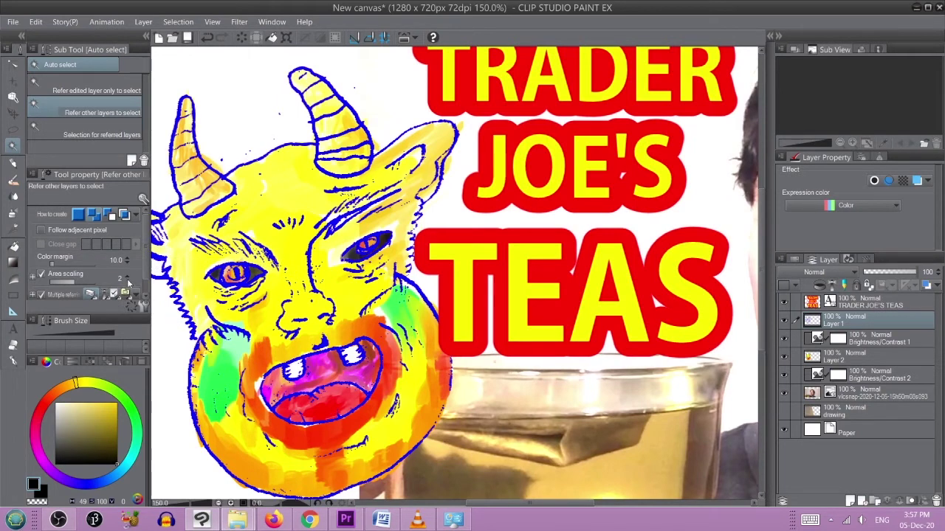
pyautogui.scroll(4, 201, 341)
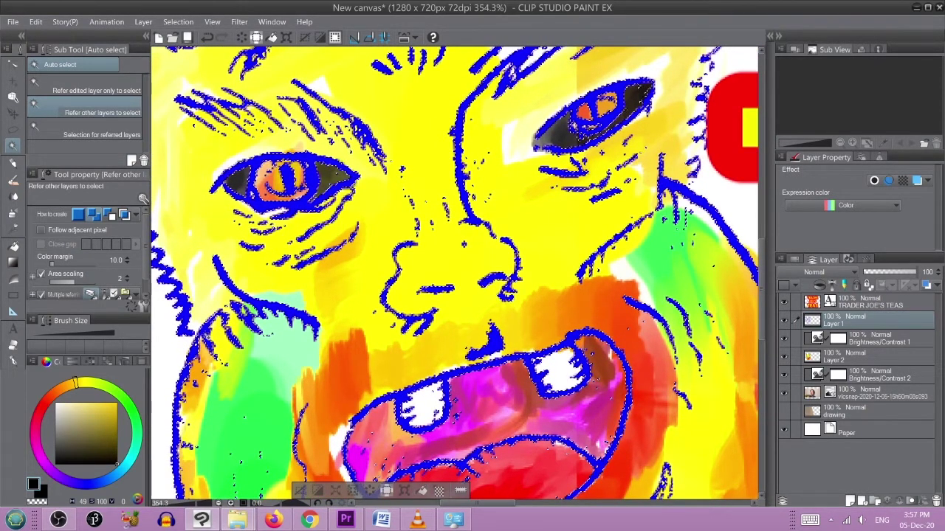
pyautogui.click(128, 278)
pyautogui.click(128, 278)
pyautogui.click(128, 279)
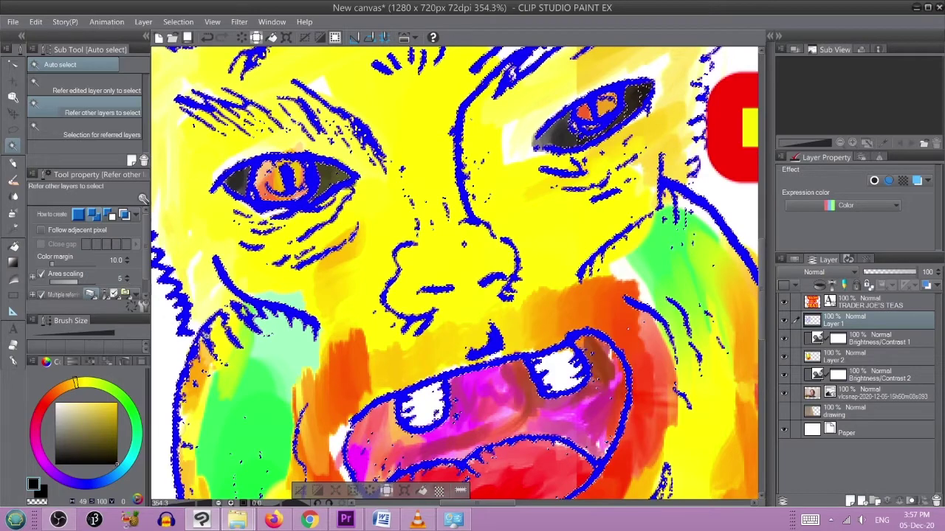
pyautogui.click(127, 278)
pyautogui.click(128, 278)
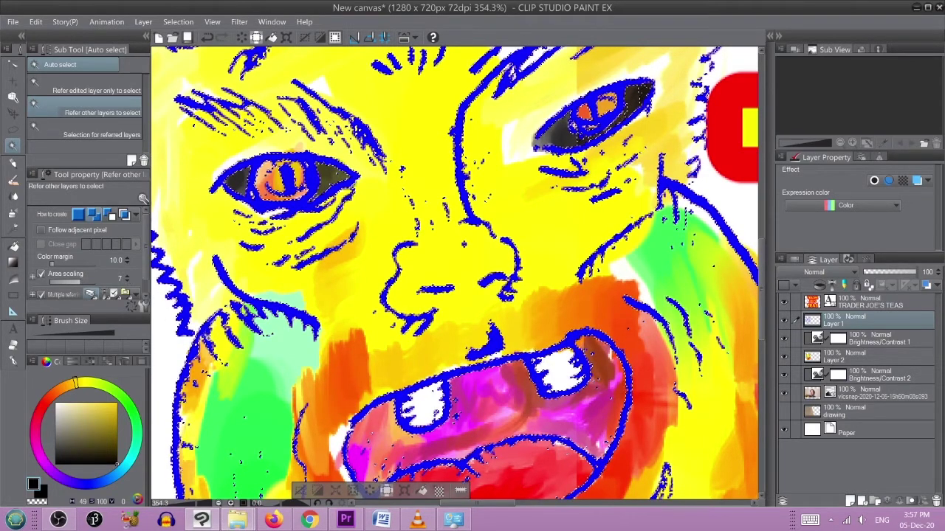
pyautogui.scroll(-8, 344, 300)
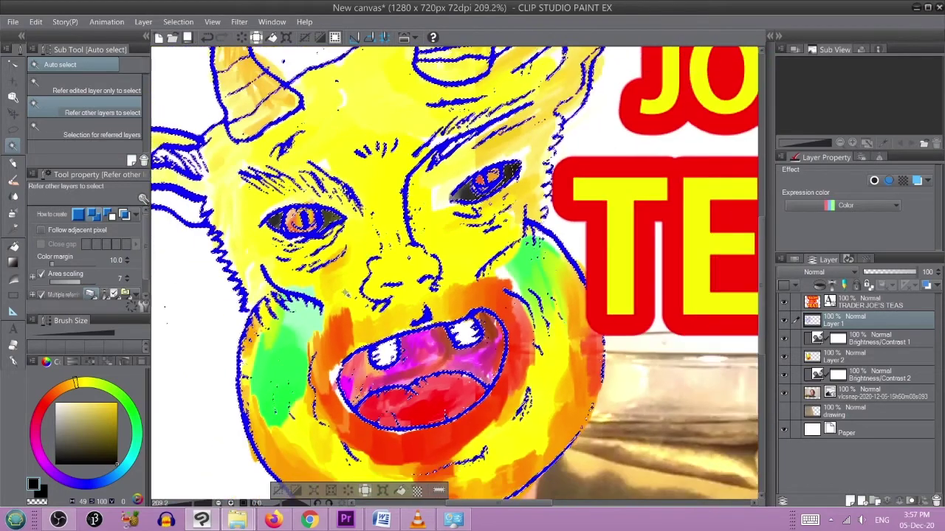
pyautogui.scroll(-4, 344, 301)
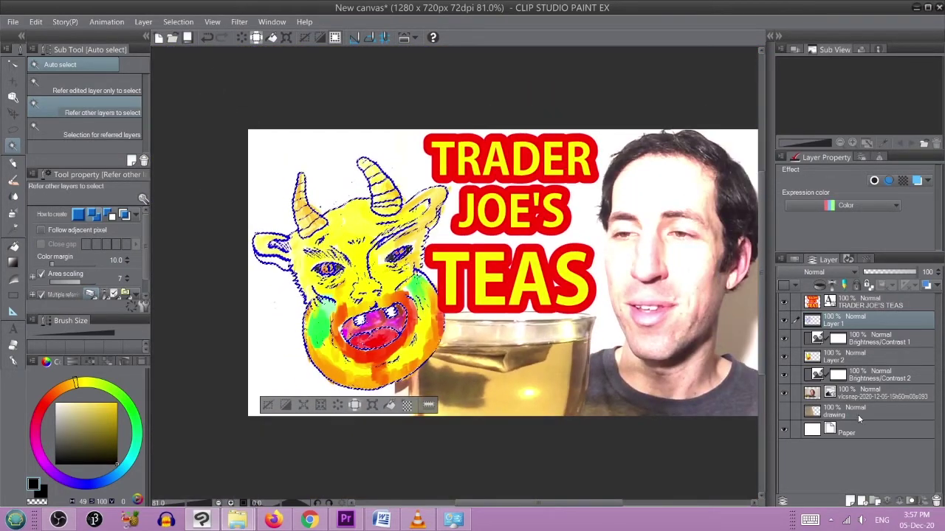
pyautogui.click(850, 501)
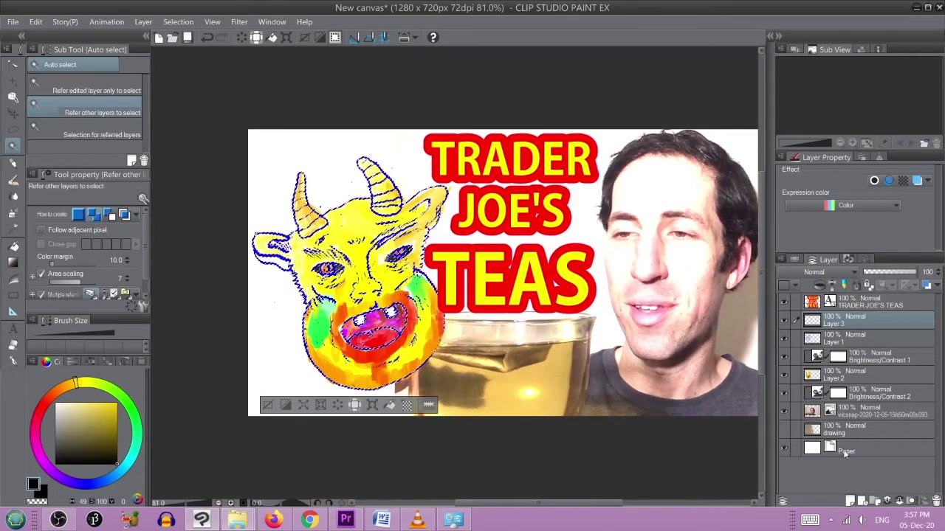
# Step: Move Layer 3 below Brightness/Contrast 1 and pick green as the drawing colour
pyautogui.moveTo(839, 319); pyautogui.dragTo(837, 359)
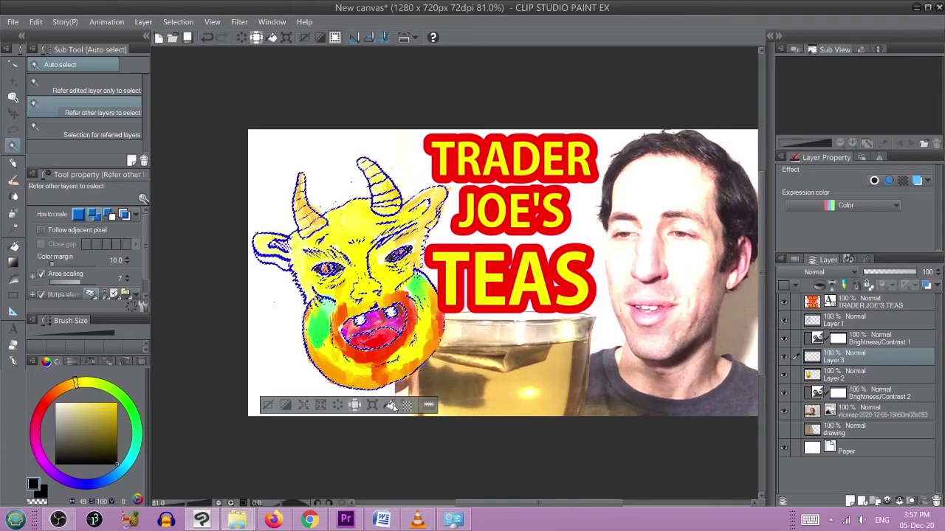
pyautogui.click(85, 383)
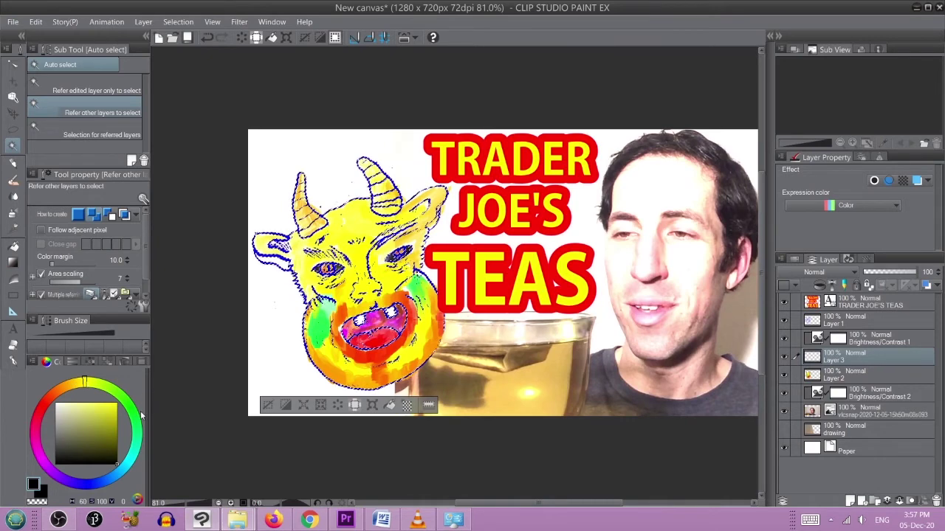
pyautogui.click(116, 395)
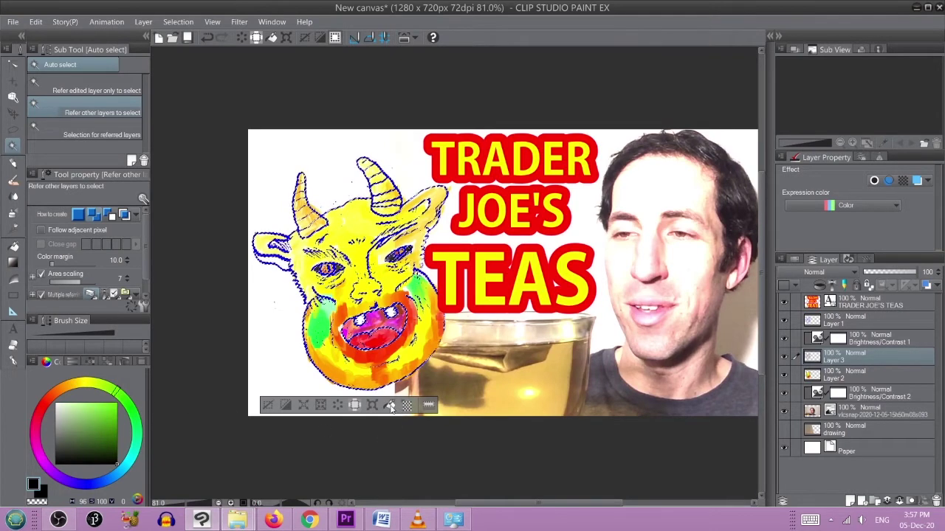
# Step: Hide the Brightness/Contrast 1 adjustment and Layer 1's blue line art
pyautogui.scroll(5, 309, 367)
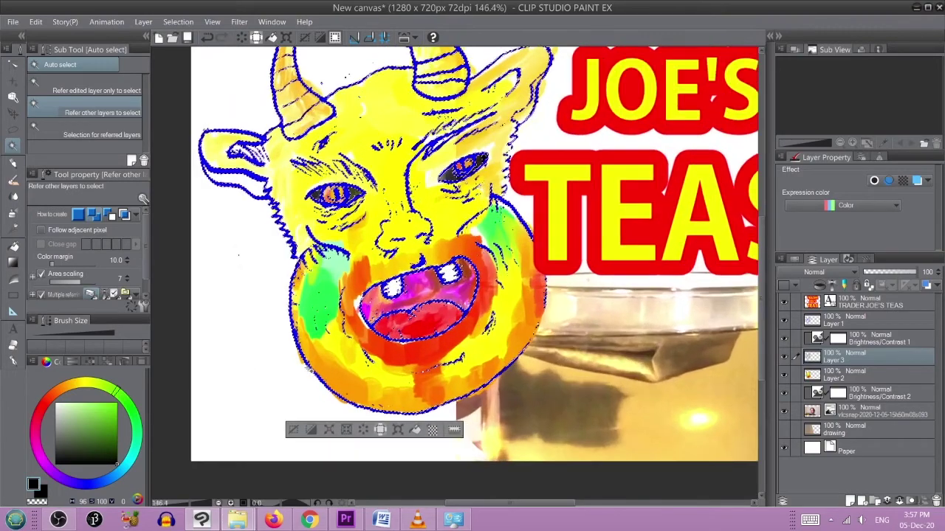
pyautogui.scroll(6, 309, 368)
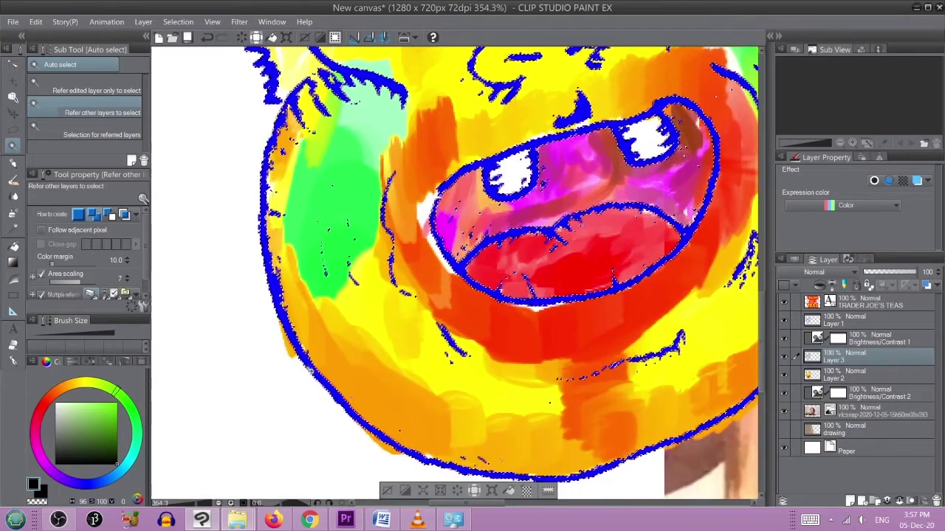
pyautogui.scroll(3, 308, 368)
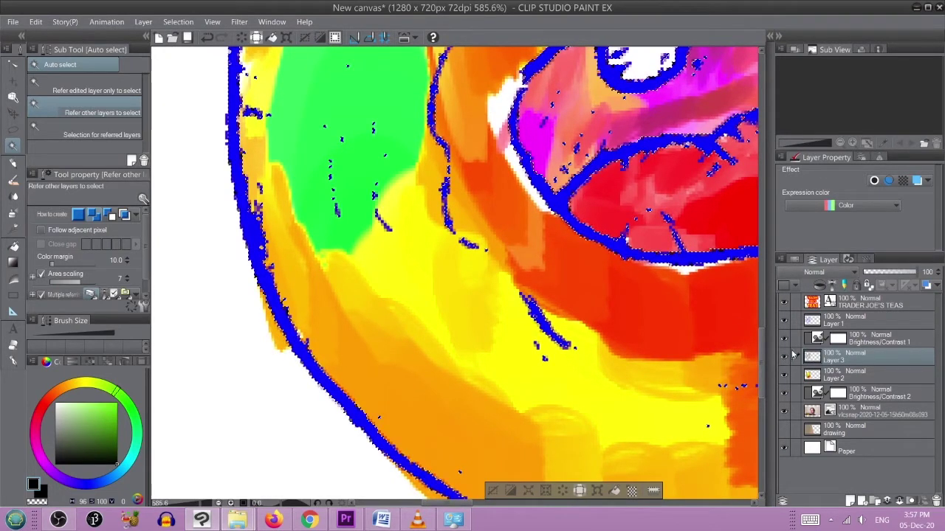
pyautogui.click(784, 338)
pyautogui.click(784, 320)
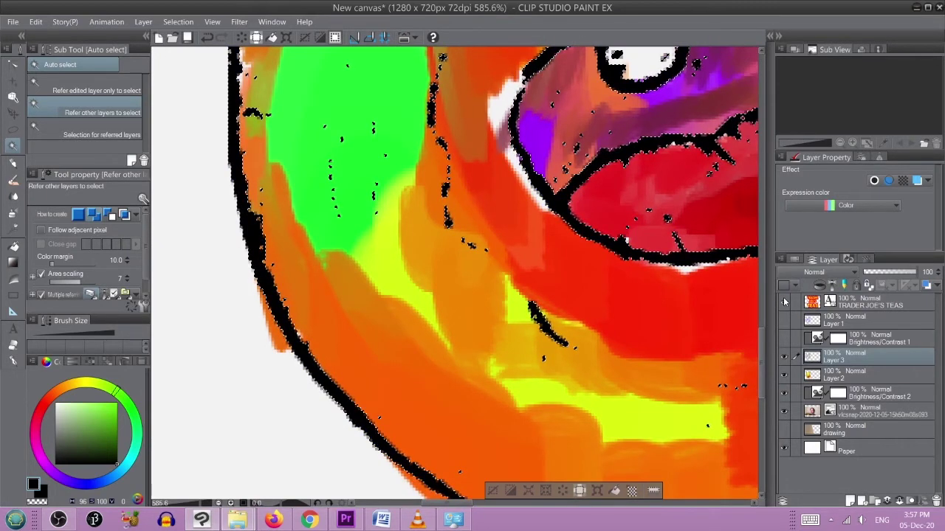
# Step: Clear the current selection with the whole face in view
pyautogui.scroll(-5, 745, 366)
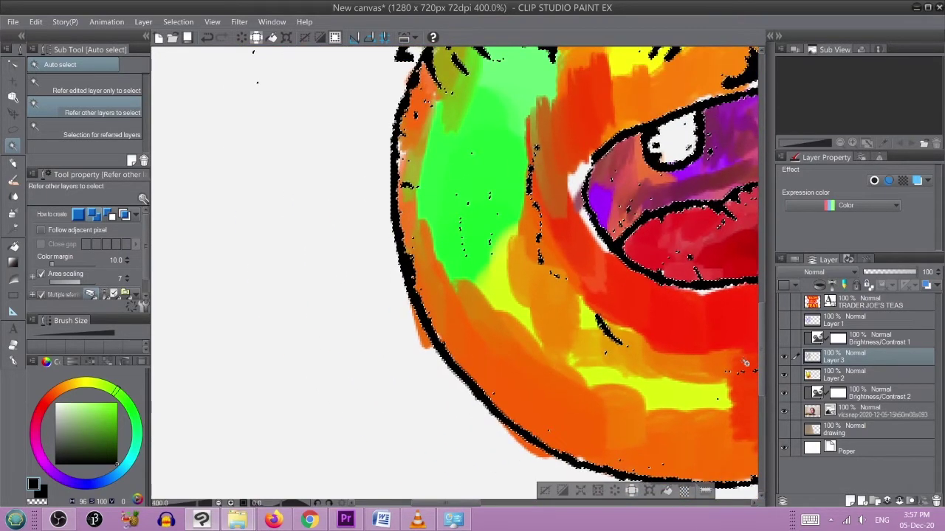
pyautogui.scroll(-3, 746, 367)
pyautogui.moveTo(629, 347); pyautogui.dragTo(445, 398)
pyautogui.scroll(-2, 490, 409)
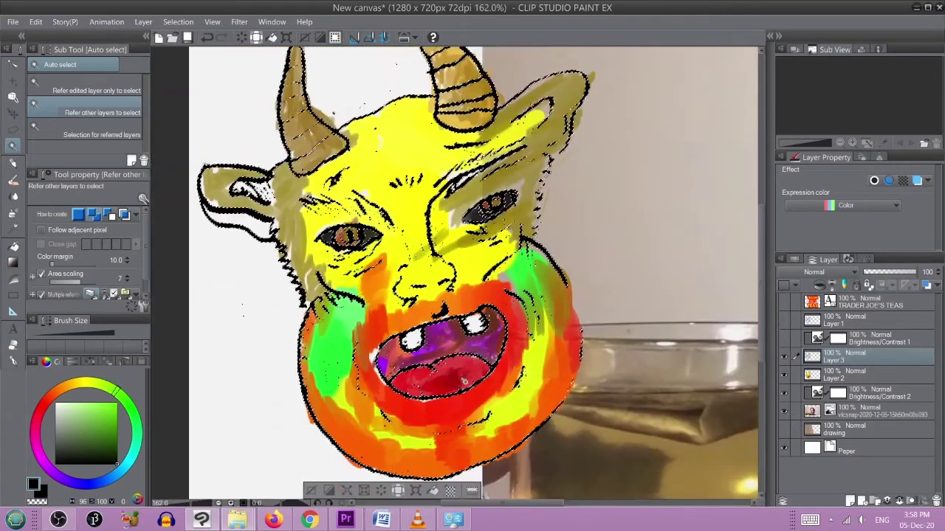
pyautogui.scroll(-3, 491, 408)
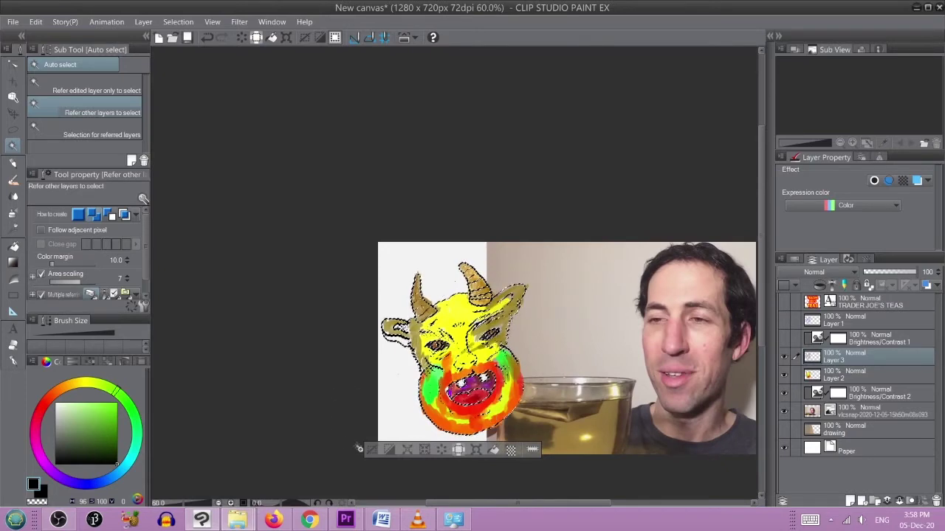
pyautogui.click(373, 451)
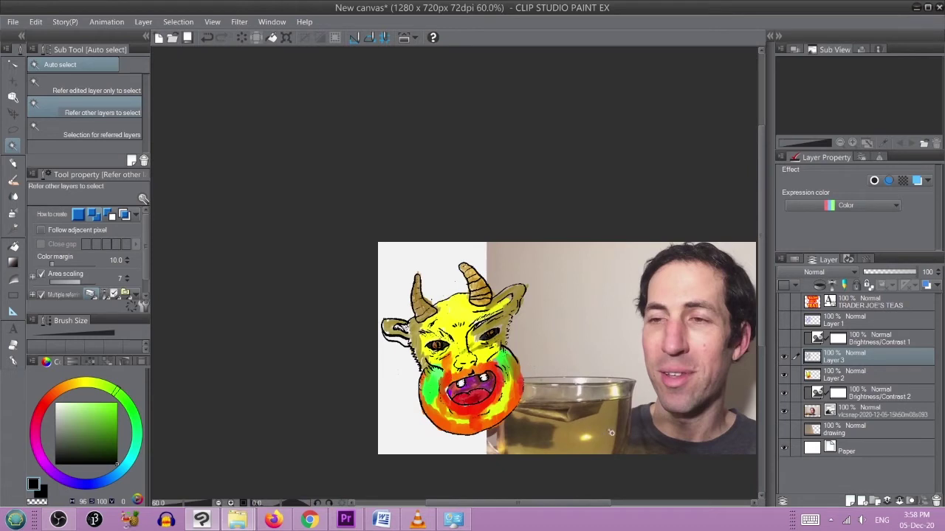
# Step: Show the TRADER JOE'S TEAS title and compare Brightness/Contrast 1 off and on, leaving it on
pyautogui.scroll(1, 628, 412)
pyautogui.scroll(-3, 633, 411)
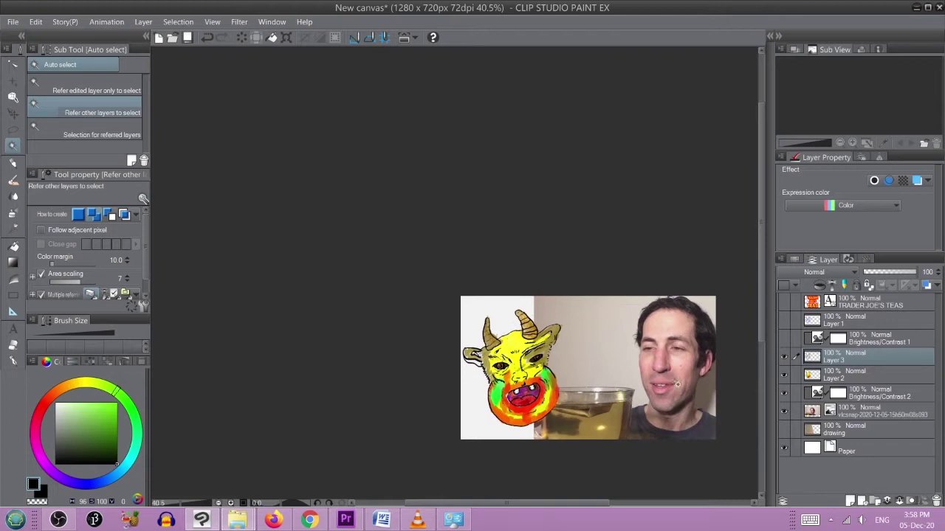
pyautogui.click(783, 339)
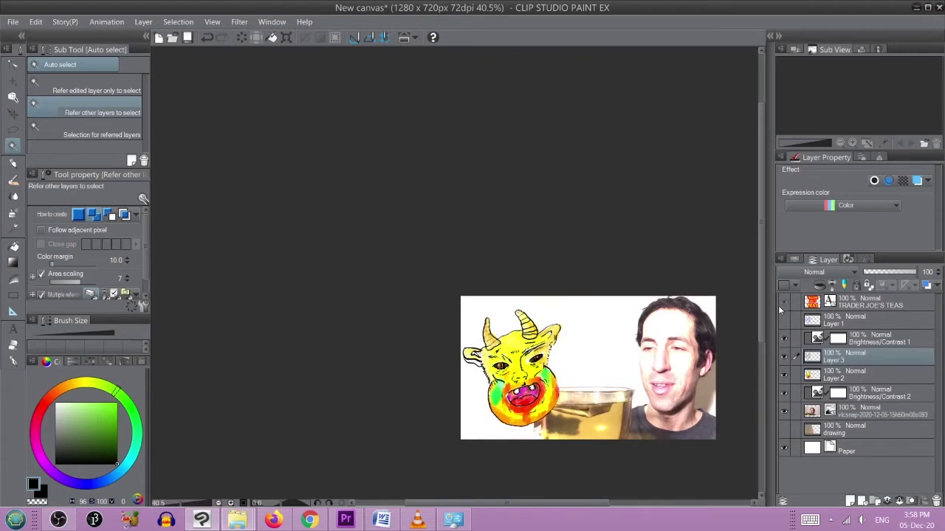
pyautogui.click(782, 303)
pyautogui.click(784, 339)
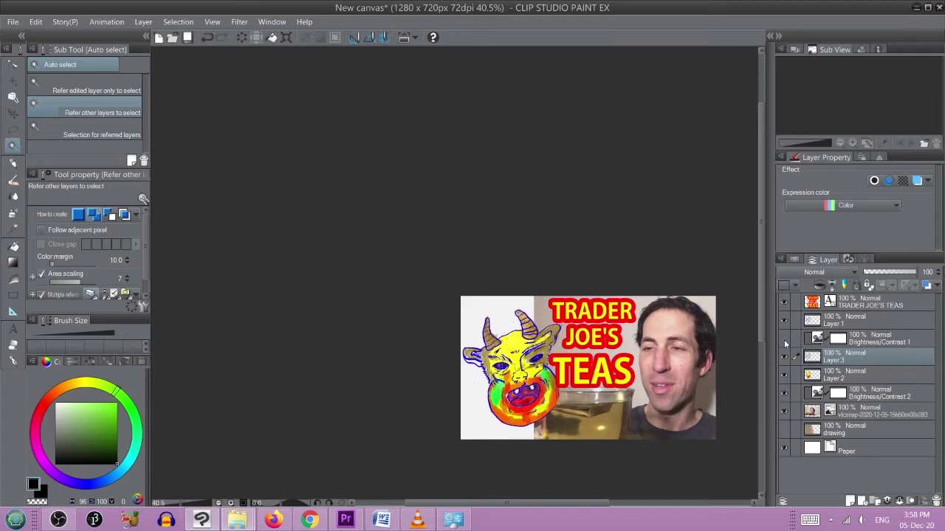
pyautogui.click(784, 340)
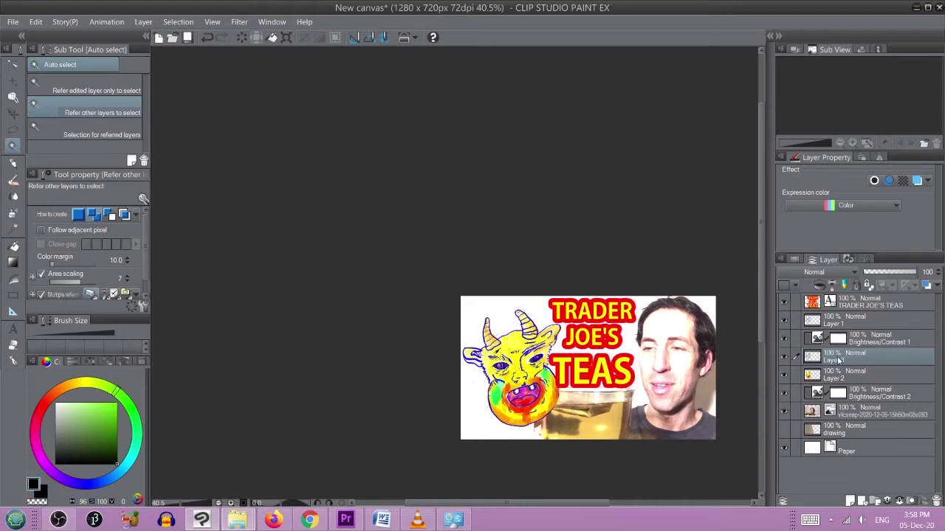
# Step: Auto-select the monster's blue line art at area scaling 8, then reselect with a lower colour margin
pyautogui.scroll(5, 487, 380)
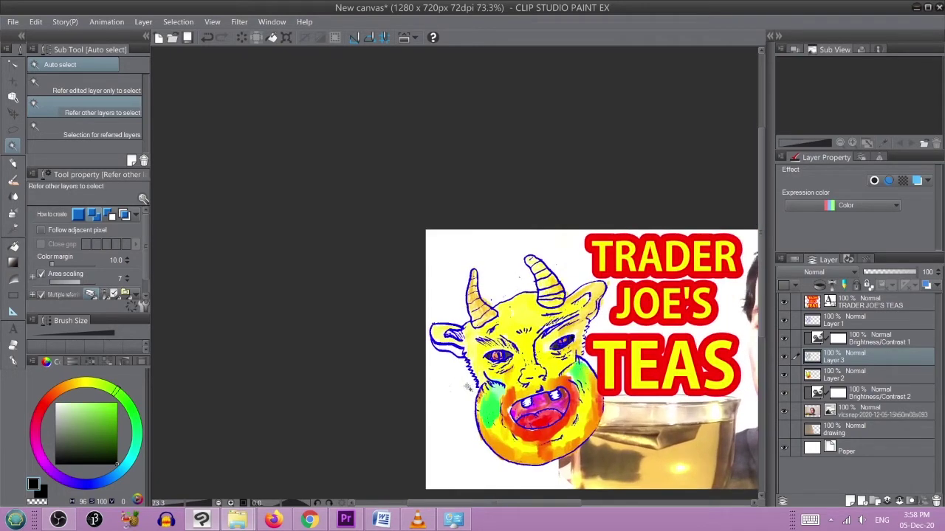
pyautogui.scroll(6, 472, 390)
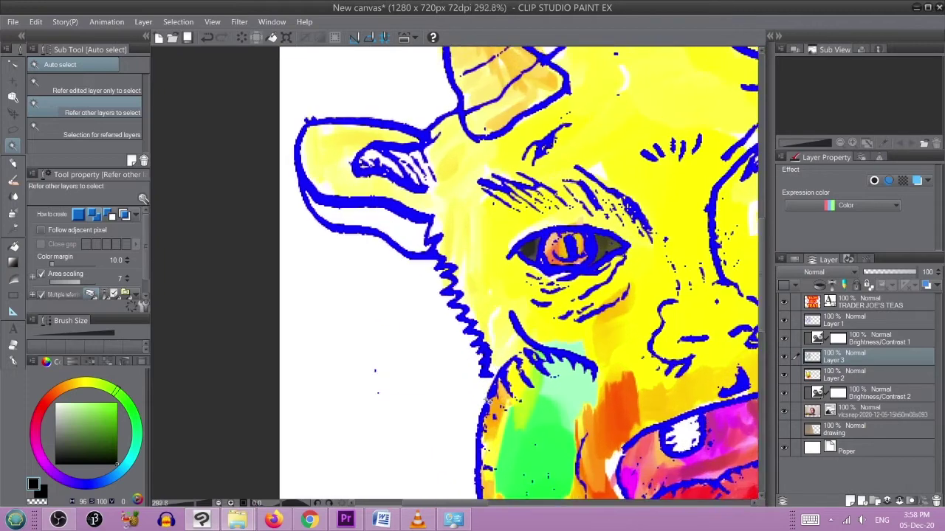
pyautogui.scroll(4, 487, 401)
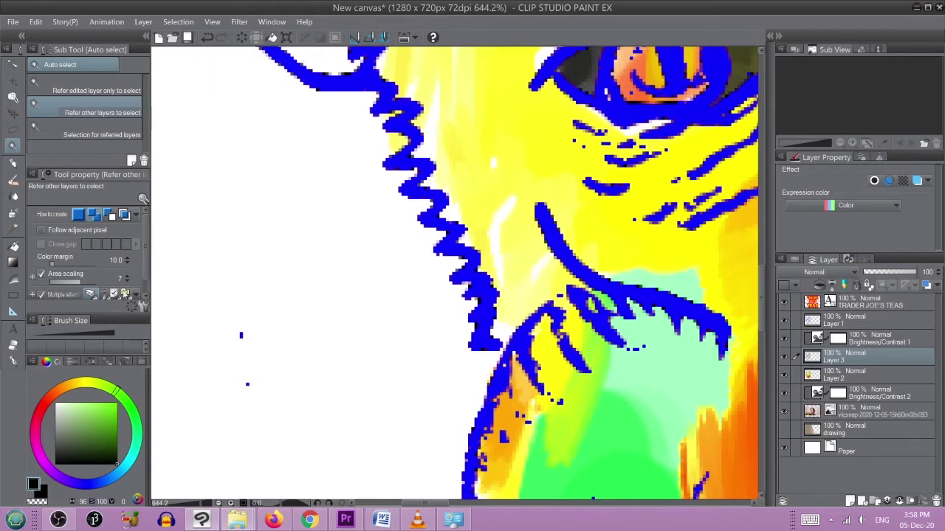
pyautogui.click(126, 278)
pyautogui.click(499, 384)
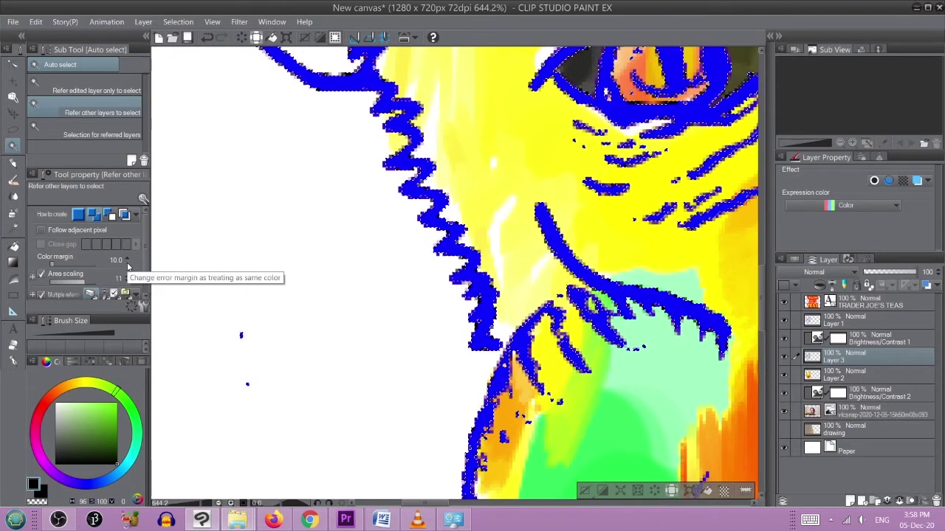
pyautogui.click(127, 263)
pyautogui.click(128, 263)
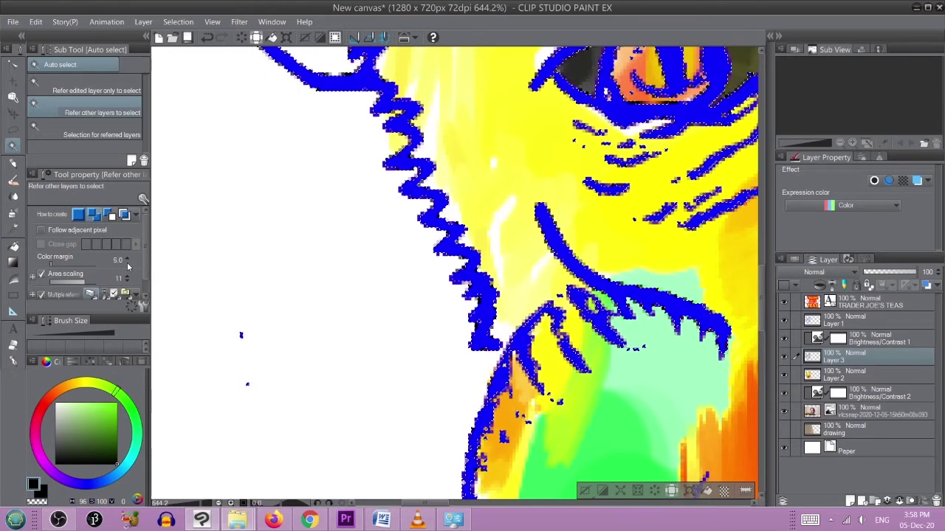
pyautogui.click(584, 491)
pyautogui.click(500, 386)
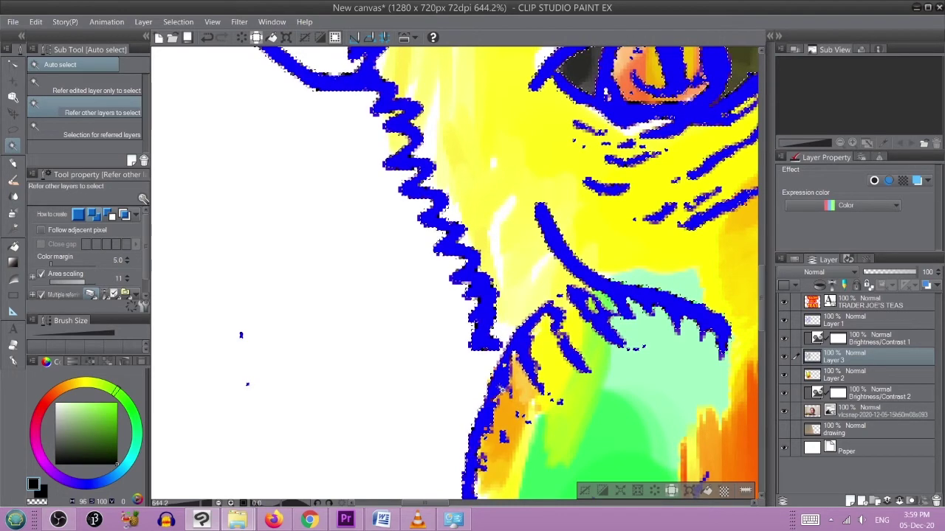
# Step: Lower the auto-select area scaling to -2
pyautogui.scroll(-4, 647, 457)
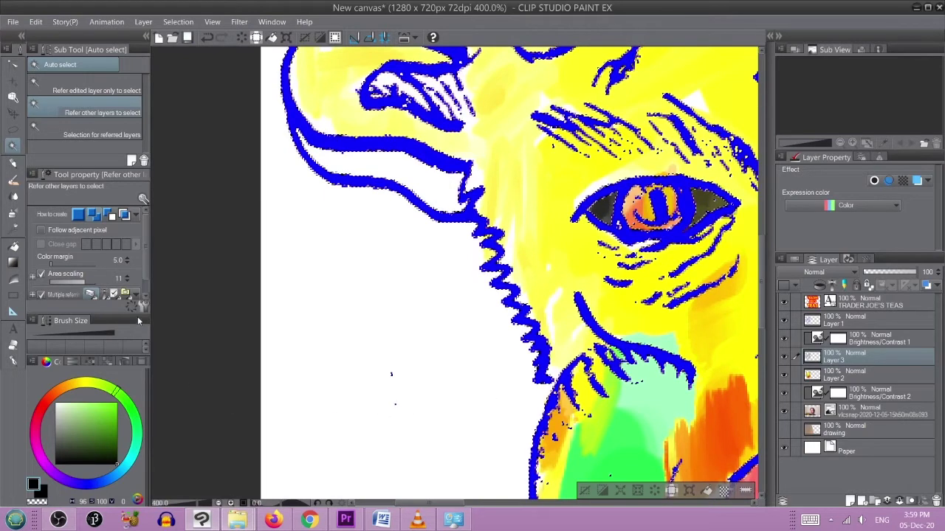
pyautogui.click(127, 284)
pyautogui.click(127, 284)
pyautogui.click(127, 284)
pyautogui.click(127, 284)
pyautogui.click(127, 284)
pyautogui.click(127, 283)
pyautogui.click(127, 284)
pyautogui.click(127, 284)
pyautogui.click(127, 283)
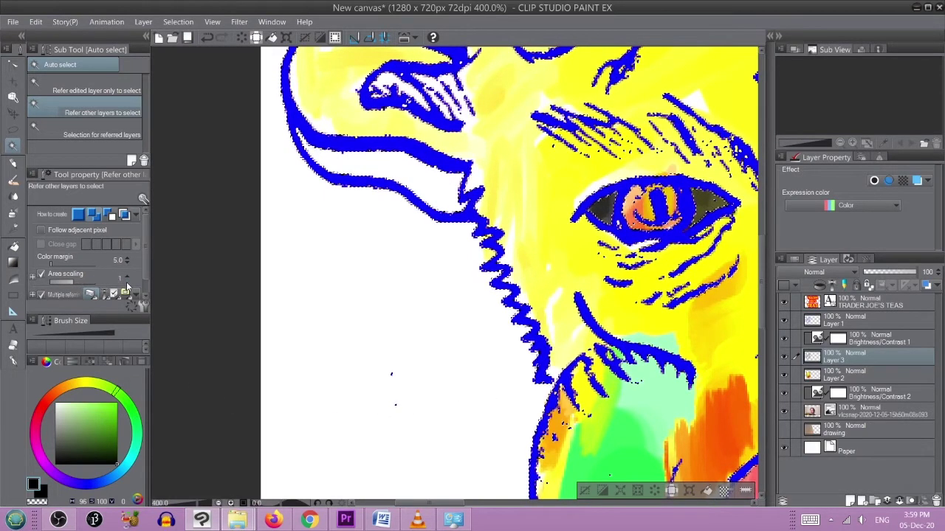
pyautogui.click(127, 283)
pyautogui.click(127, 283)
pyautogui.click(127, 283)
pyautogui.click(127, 283)
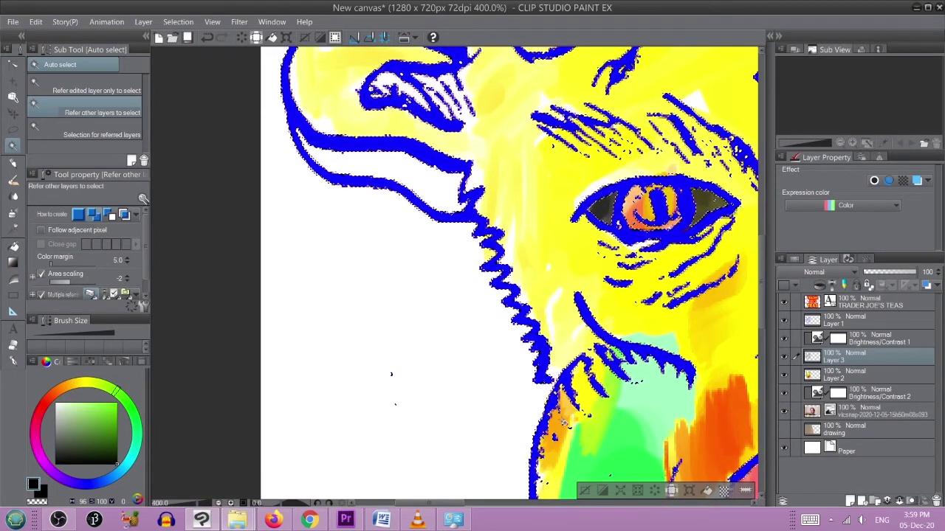
# Step: Reselect the blue line art more tightly and set area scaling to -1
pyautogui.click(585, 492)
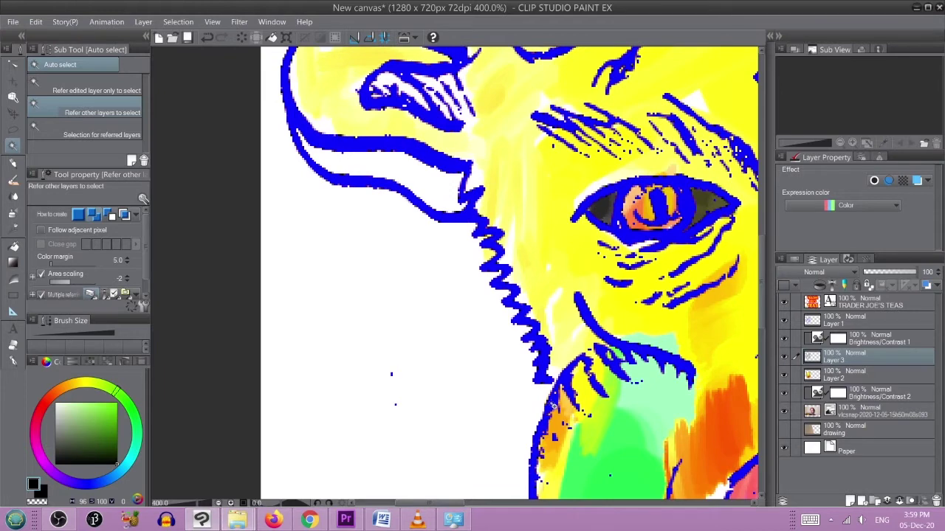
pyautogui.click(553, 407)
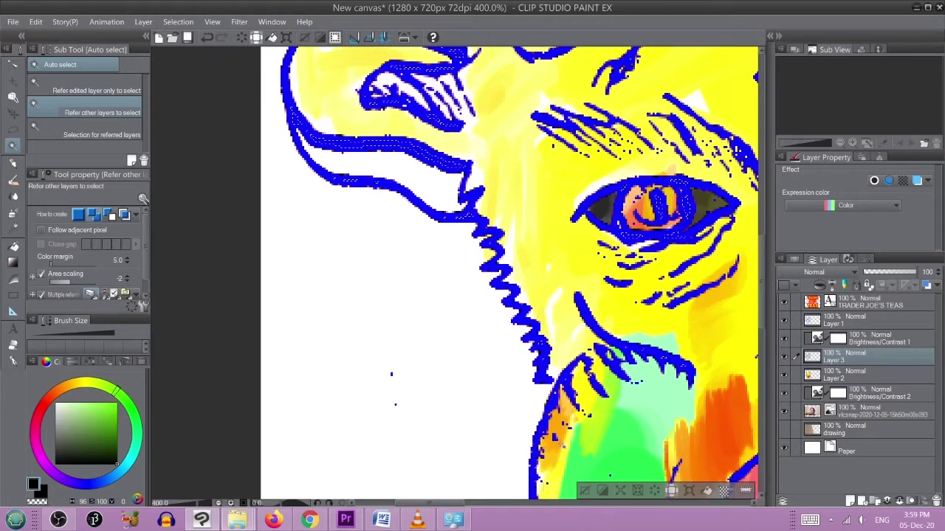
pyautogui.click(127, 276)
pyautogui.scroll(-3, 621, 425)
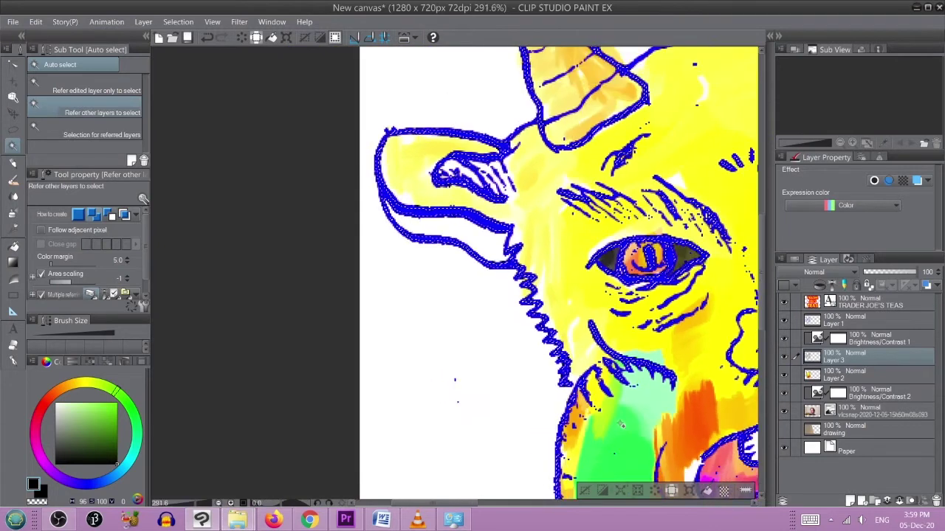
pyautogui.scroll(-5, 621, 425)
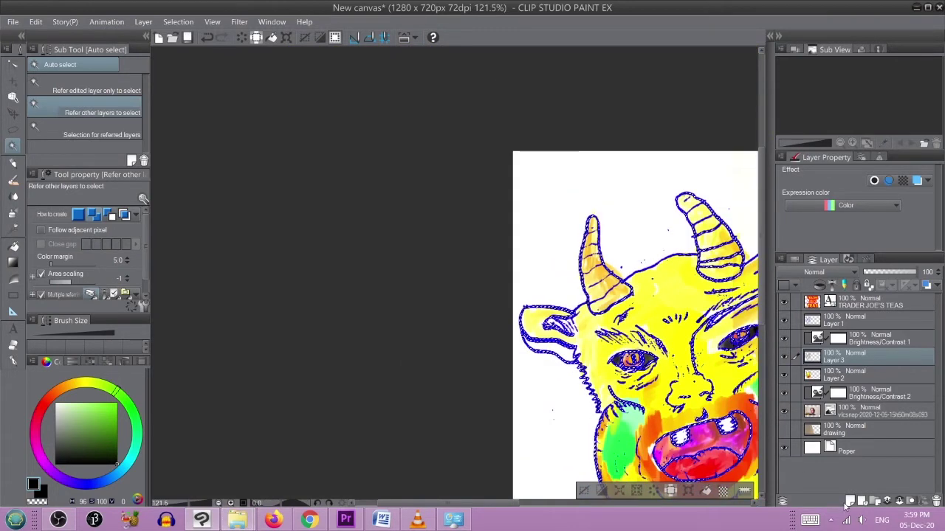
# Step: Add a new raster layer and set the drawing colour to bright yellow
pyautogui.click(849, 500)
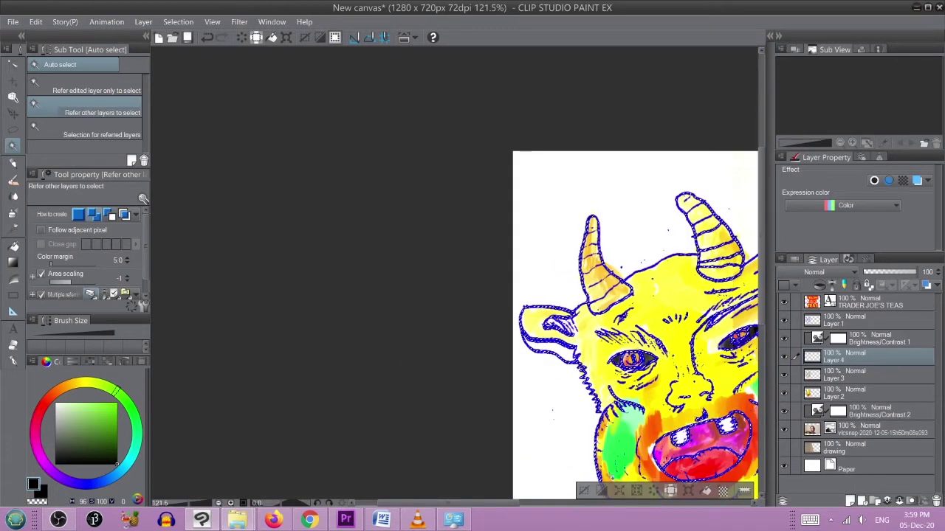
pyautogui.click(88, 383)
pyautogui.click(116, 404)
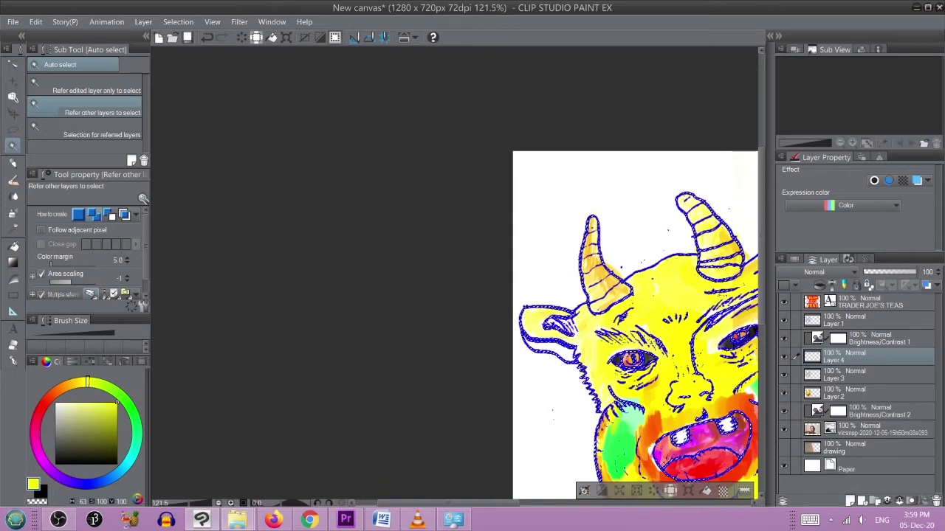
# Step: Reselect the monster's blue line art and move Layer 4 above Brightness/Contrast 1
pyautogui.click(583, 491)
pyautogui.scroll(6, 590, 465)
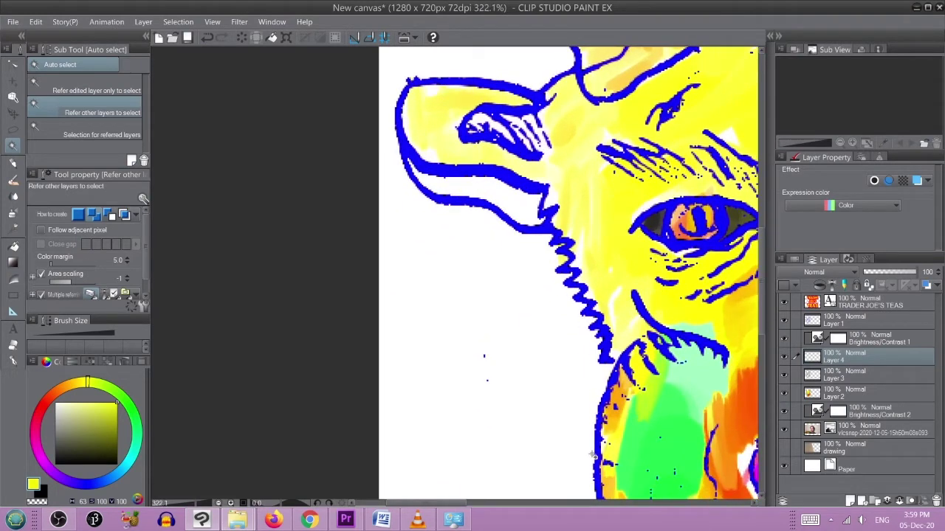
pyautogui.scroll(3, 593, 456)
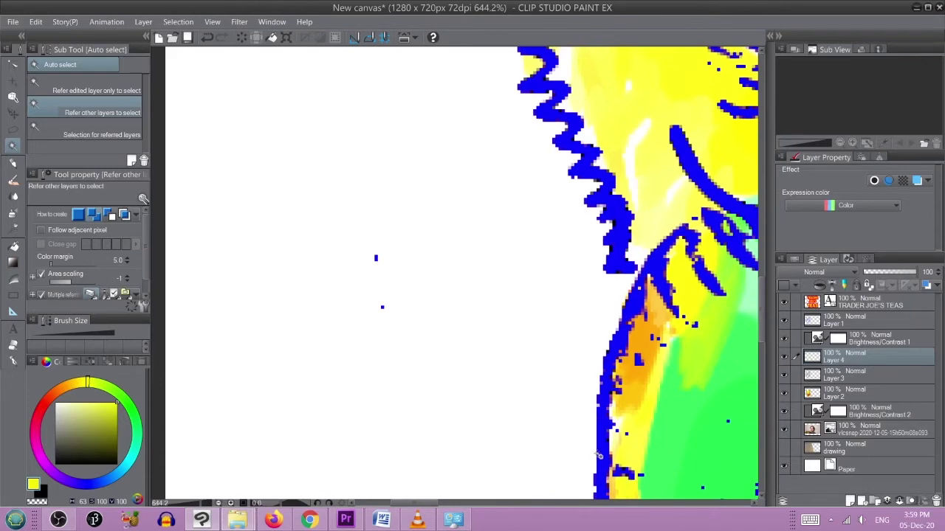
pyautogui.scroll(-1, 599, 456)
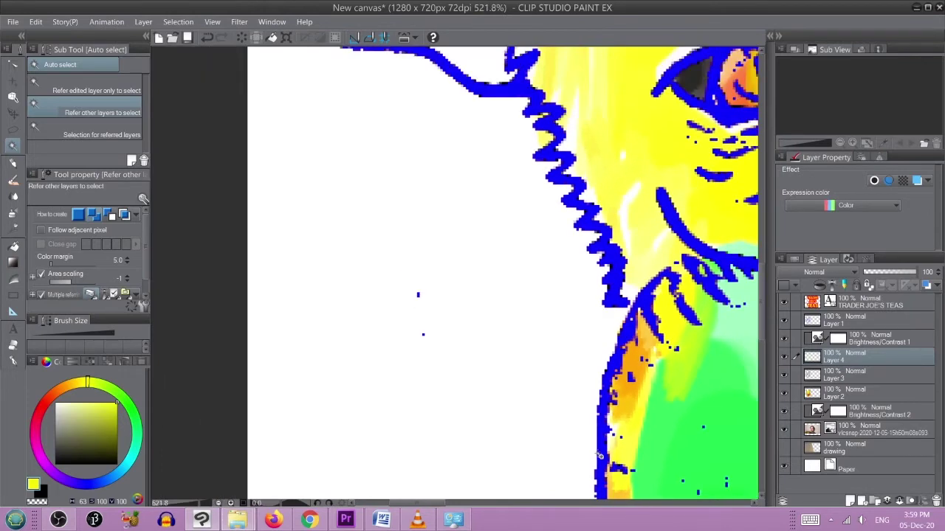
pyautogui.click(600, 454)
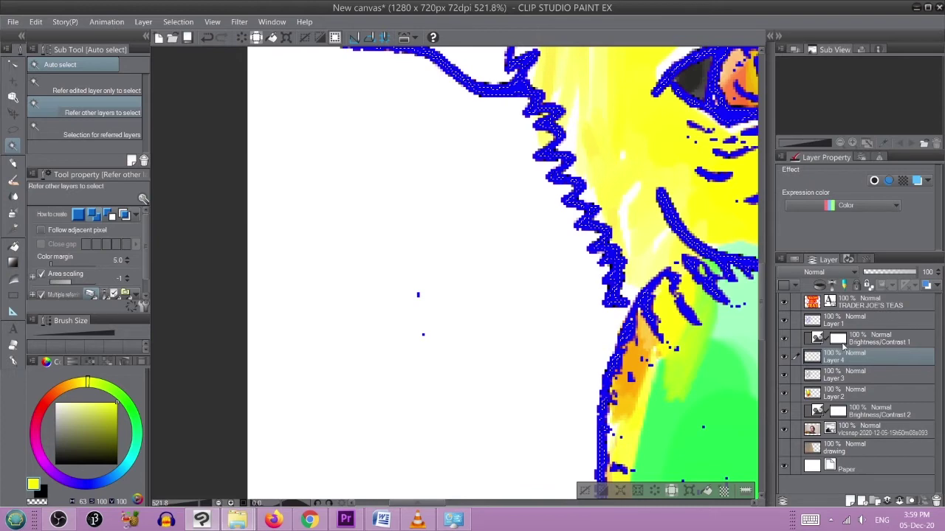
pyautogui.moveTo(843, 359); pyautogui.dragTo(841, 333)
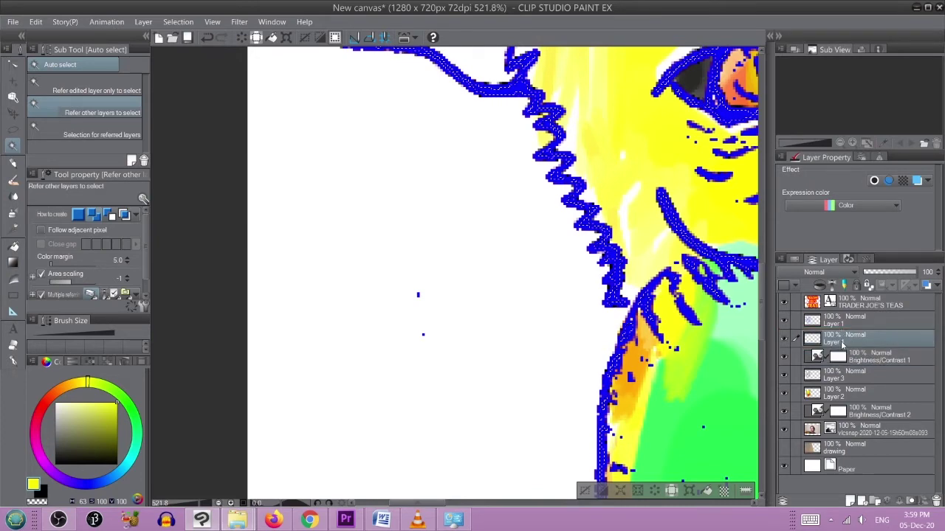
# Step: Move Layer 4 just below the title layer and clear the line-art selection
pyautogui.moveTo(842, 345); pyautogui.dragTo(835, 315)
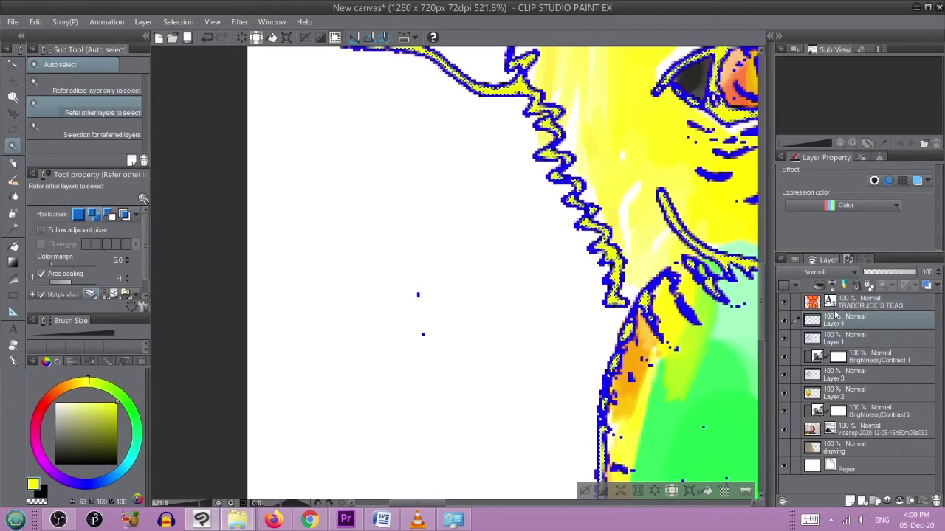
pyautogui.scroll(-5, 713, 343)
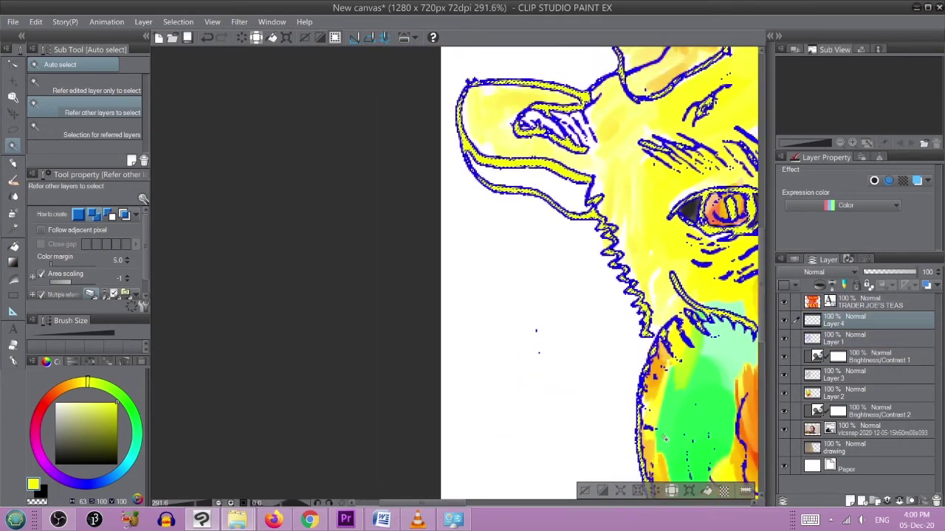
pyautogui.click(586, 492)
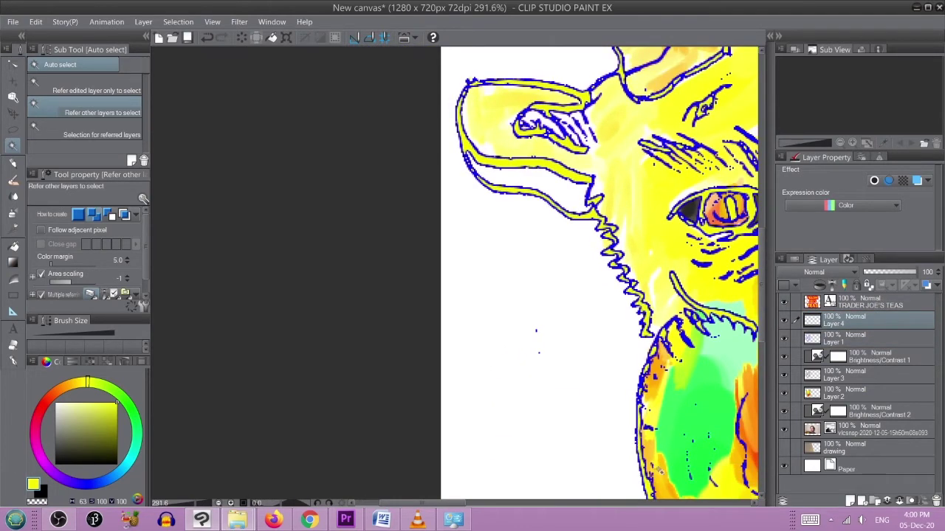
pyautogui.hscroll(5, 564, 418)
pyautogui.scroll(-1, 574, 379)
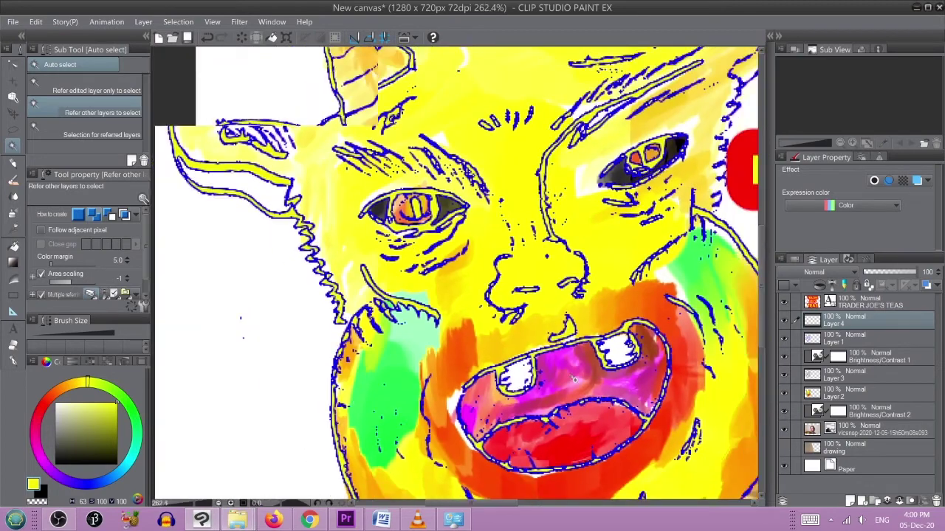
pyautogui.scroll(-5, 575, 379)
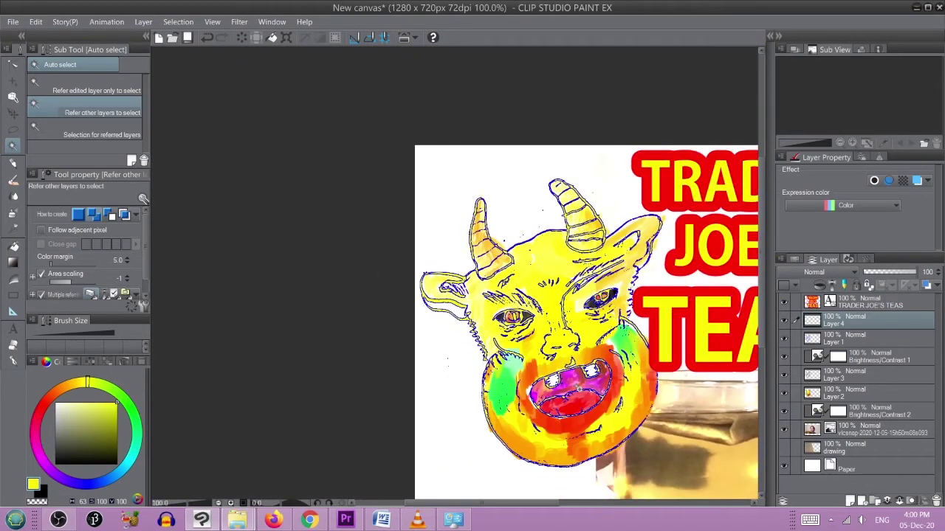
# Step: Toggle Layer 4's visibility to compare the drawing, leaving it hidden
pyautogui.click(784, 323)
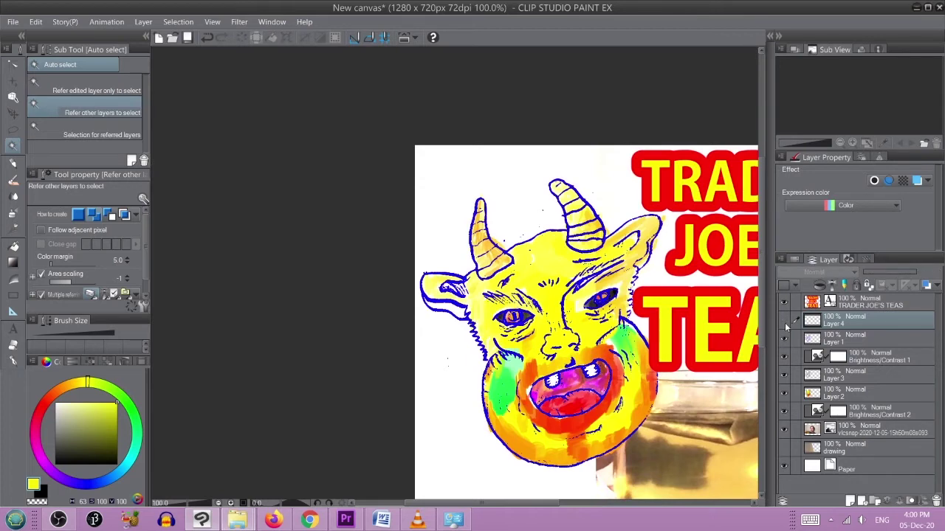
pyautogui.scroll(-4, 656, 334)
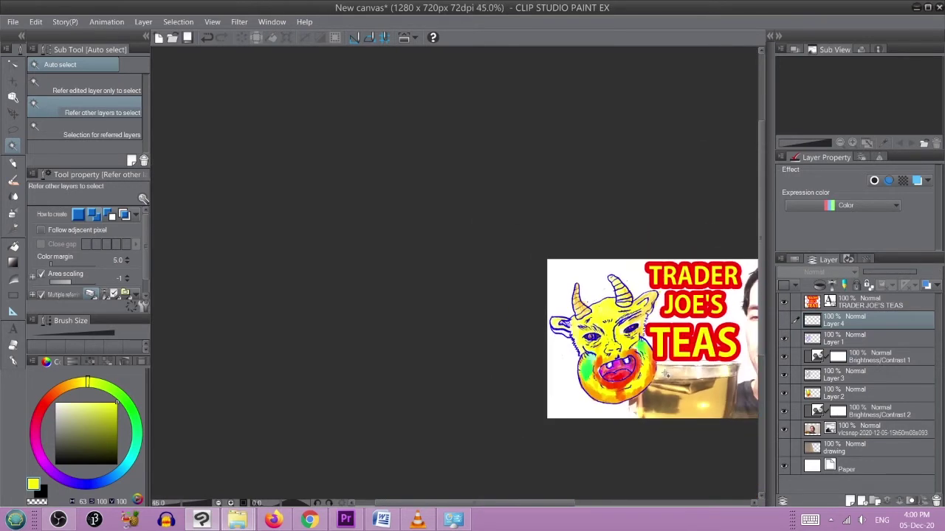
pyautogui.moveTo(678, 391); pyautogui.dragTo(553, 403)
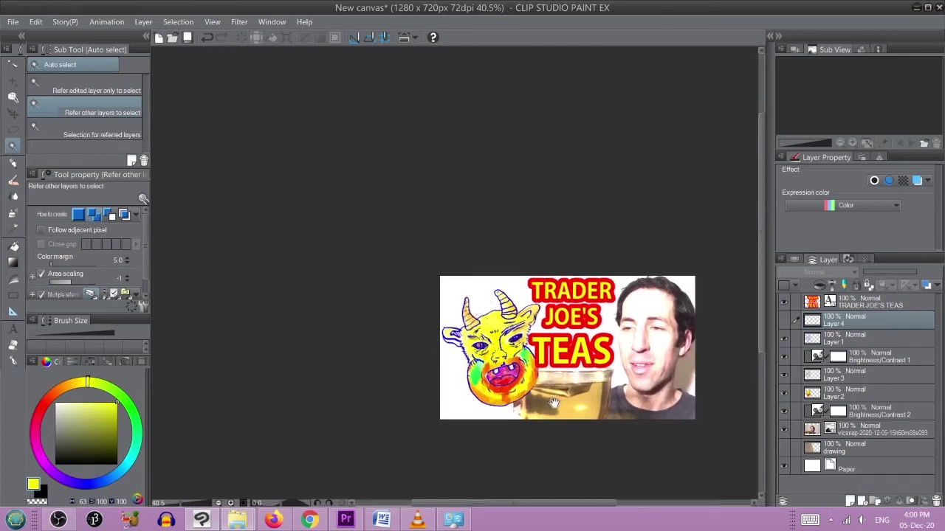
pyautogui.click(783, 321)
pyautogui.click(784, 322)
pyautogui.scroll(2, 517, 335)
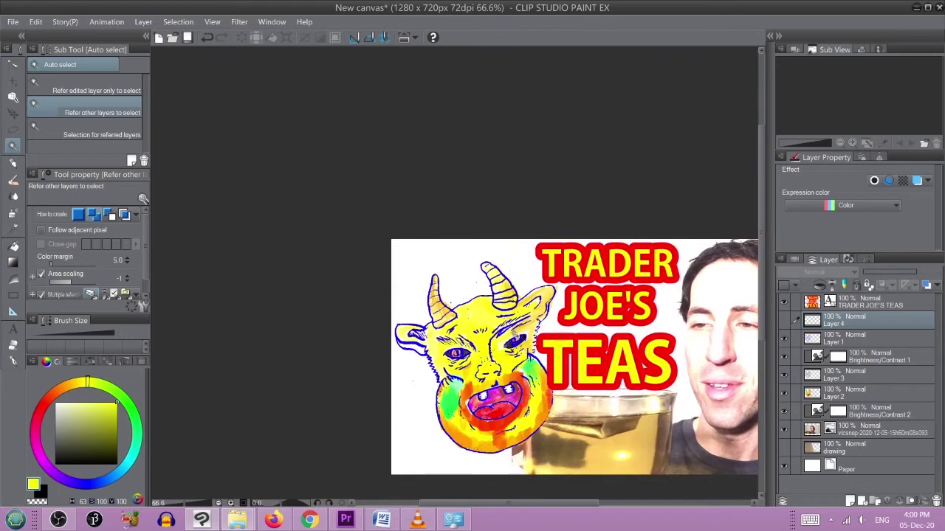
pyautogui.click(784, 322)
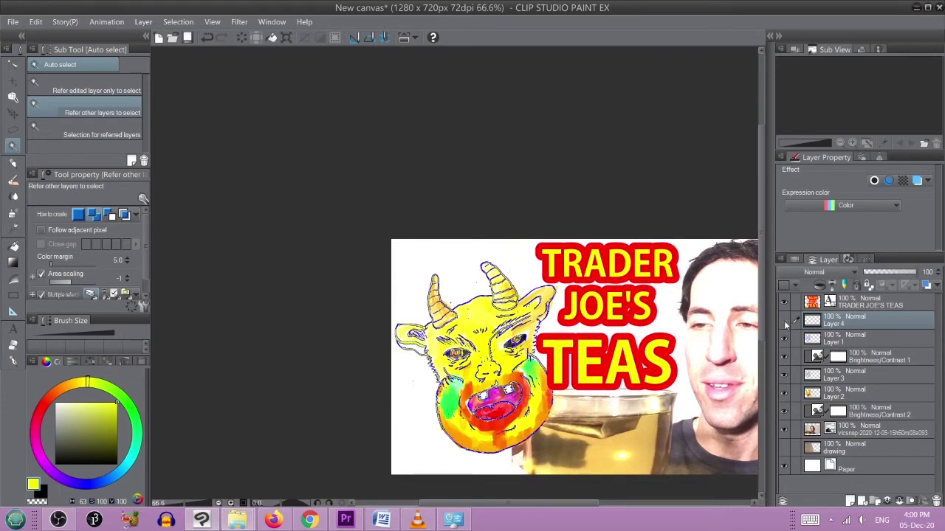
pyautogui.click(784, 322)
# Step: Move Layer 1 above Layer 4, comparing Brightness/Contrast 1 and the colour fill by toggling them
pyautogui.click(783, 341)
pyautogui.moveTo(848, 342)
pyautogui.mouseDown()
pyautogui.moveTo(847, 319)
pyautogui.moveTo(847, 332)
pyautogui.moveTo(839, 327)
pyautogui.mouseUp()
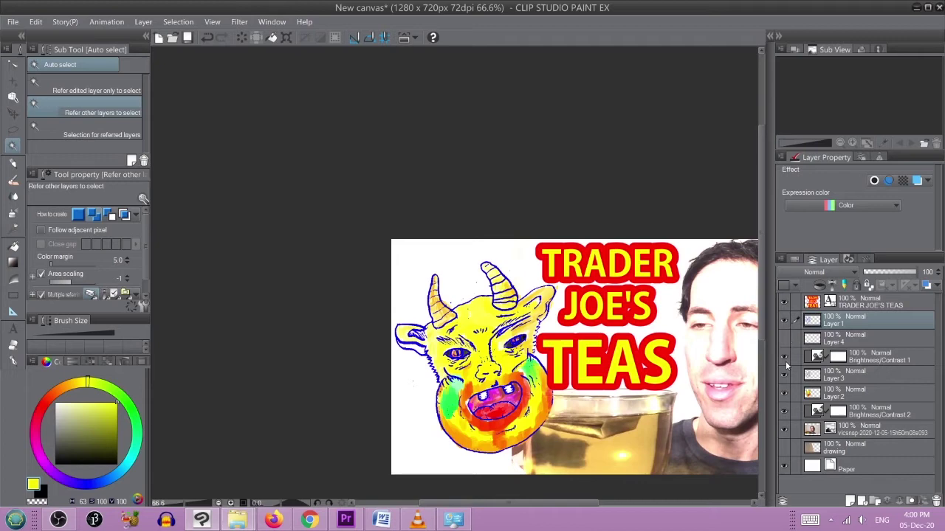
pyautogui.click(785, 361)
pyautogui.click(786, 361)
pyautogui.click(785, 395)
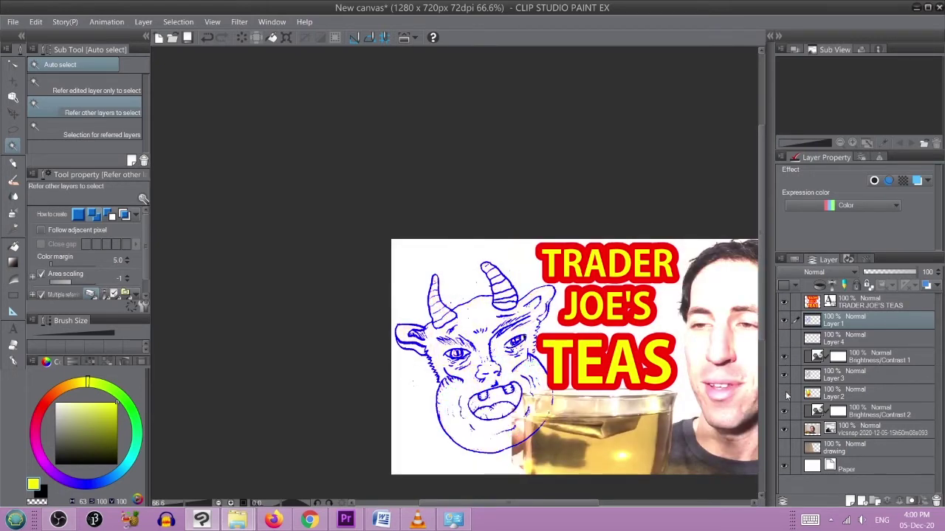
pyautogui.click(786, 395)
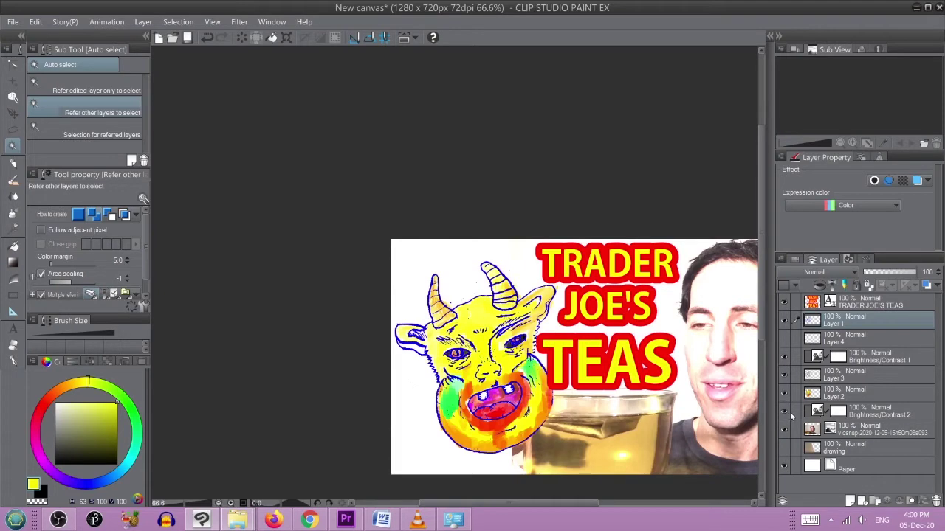
pyautogui.scroll(-3, 652, 336)
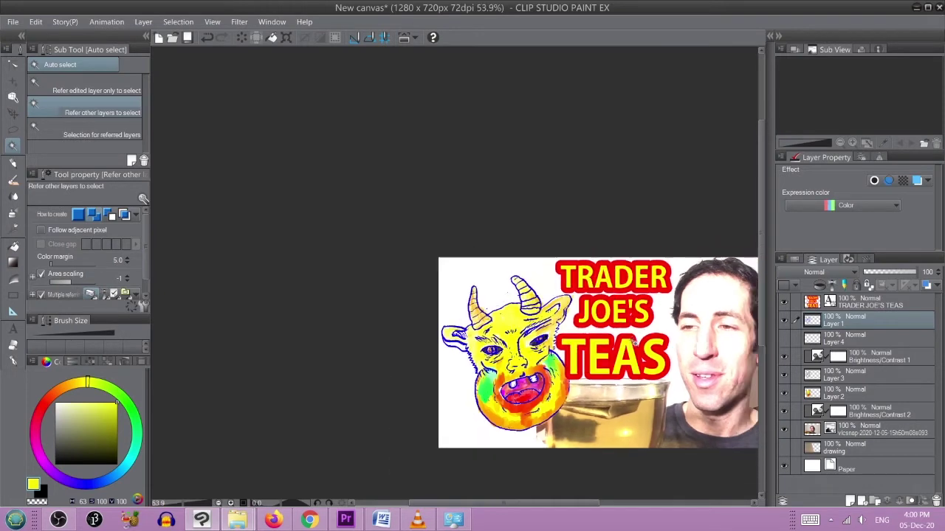
pyautogui.moveTo(656, 375); pyautogui.dragTo(584, 379)
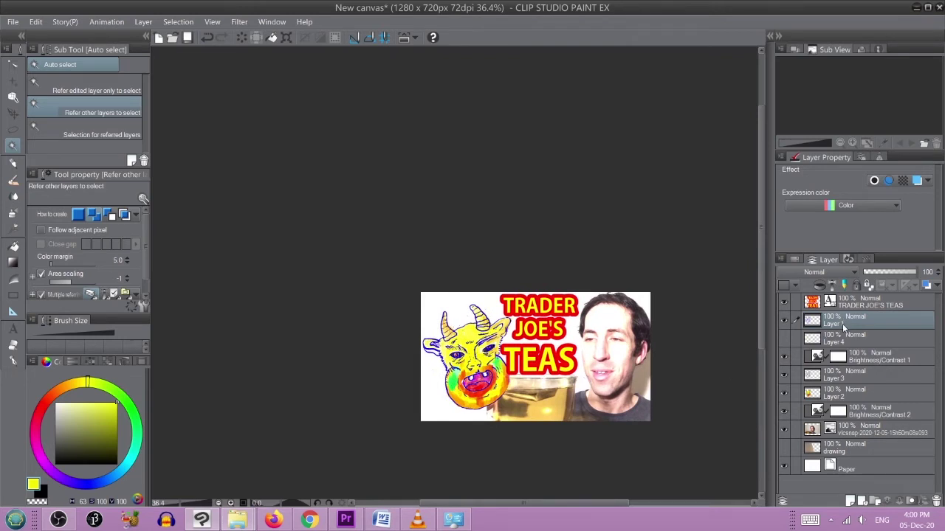
pyautogui.keyDown('ctrl'); pyautogui.click(849, 375); pyautogui.keyUp('ctrl')
# Step: Select Layer 3, Layer 2 and Brightness/Contrast 2, then back out without merging
pyautogui.keyDown('ctrl'); pyautogui.click(840, 397); pyautogui.keyUp('ctrl')
pyautogui.keyDown('ctrl'); pyautogui.click(851, 411); pyautogui.keyUp('ctrl')
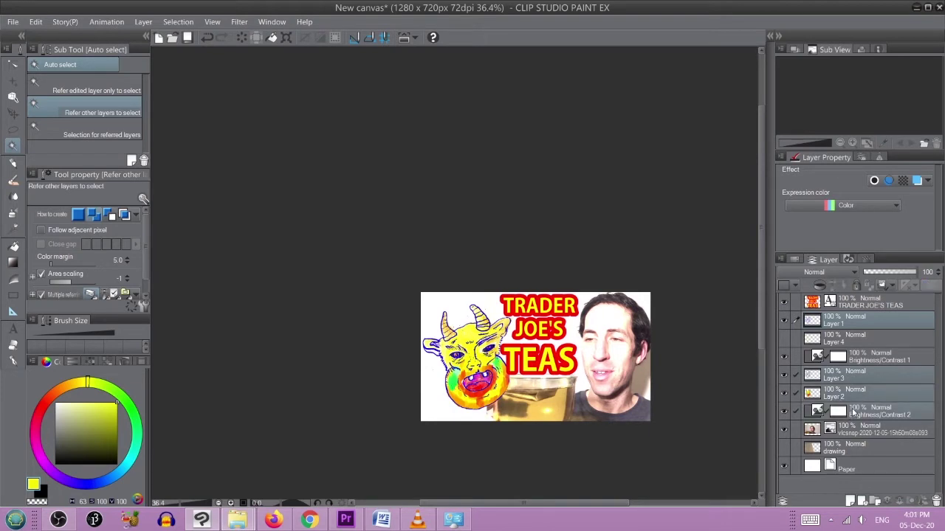
pyautogui.rightClick(850, 403)
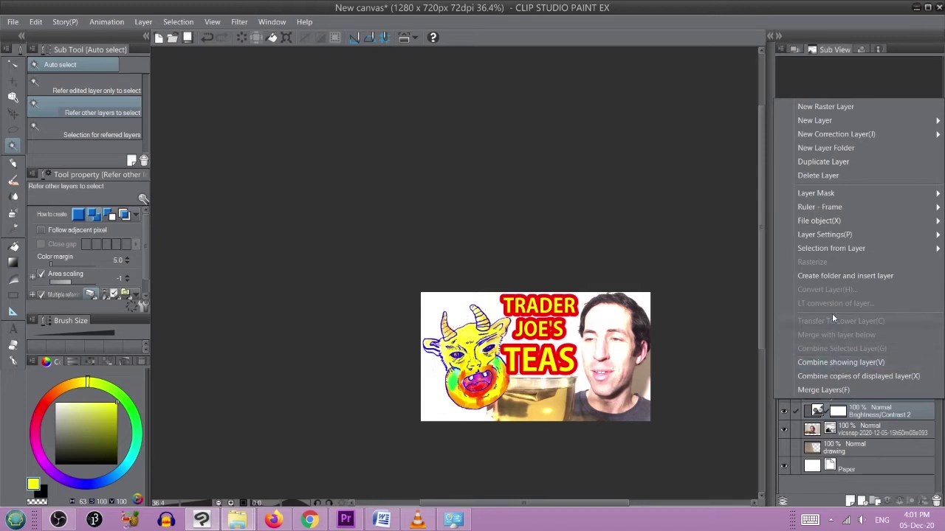
pyautogui.click(869, 419)
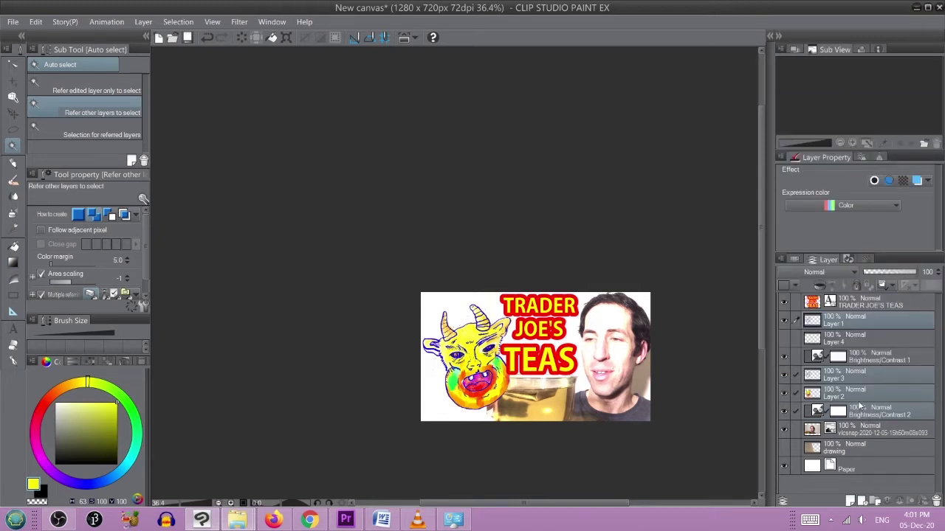
pyautogui.click(858, 402)
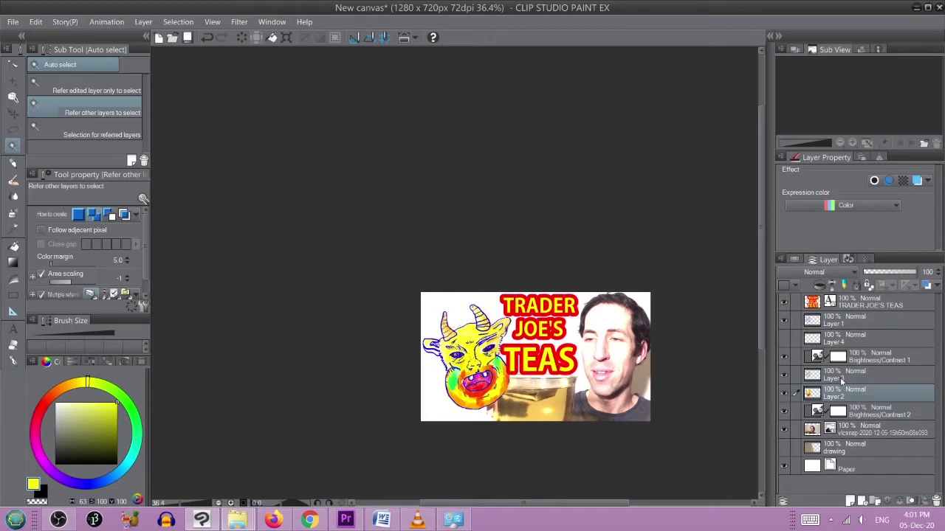
# Step: Try combining Layer 3, Brightness/Contrast 1, Layer 4 and Layer 1 into one layer
pyautogui.keyDown('ctrl'); pyautogui.click(840, 377); pyautogui.keyUp('ctrl')
pyautogui.keyDown('ctrl'); pyautogui.click(847, 357); pyautogui.keyUp('ctrl')
pyautogui.keyDown('ctrl'); pyautogui.click(850, 341); pyautogui.keyUp('ctrl')
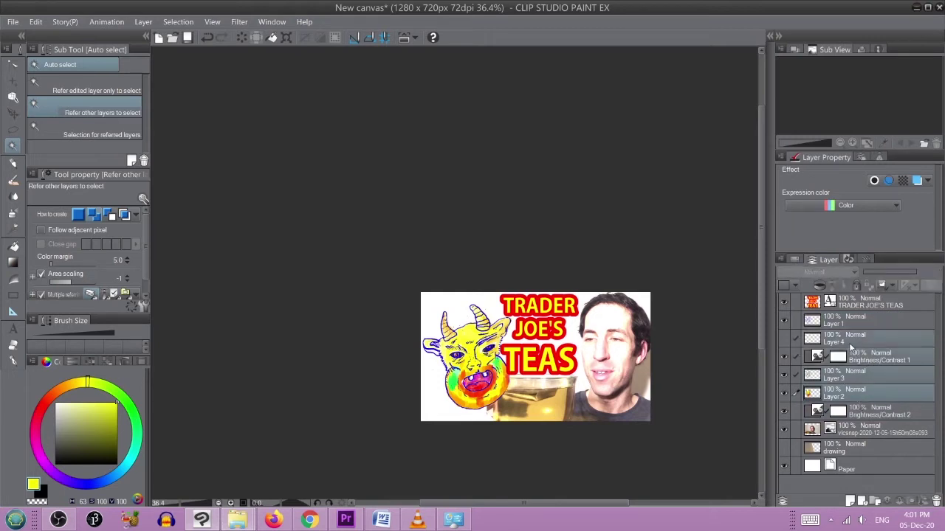
pyautogui.keyDown('ctrl'); pyautogui.click(839, 323); pyautogui.keyUp('ctrl')
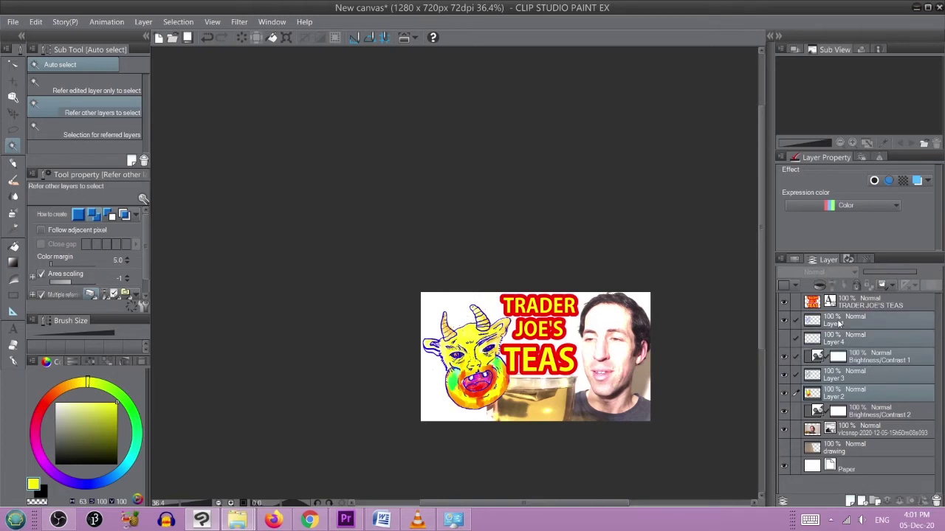
pyautogui.rightClick(840, 323)
pyautogui.click(839, 268)
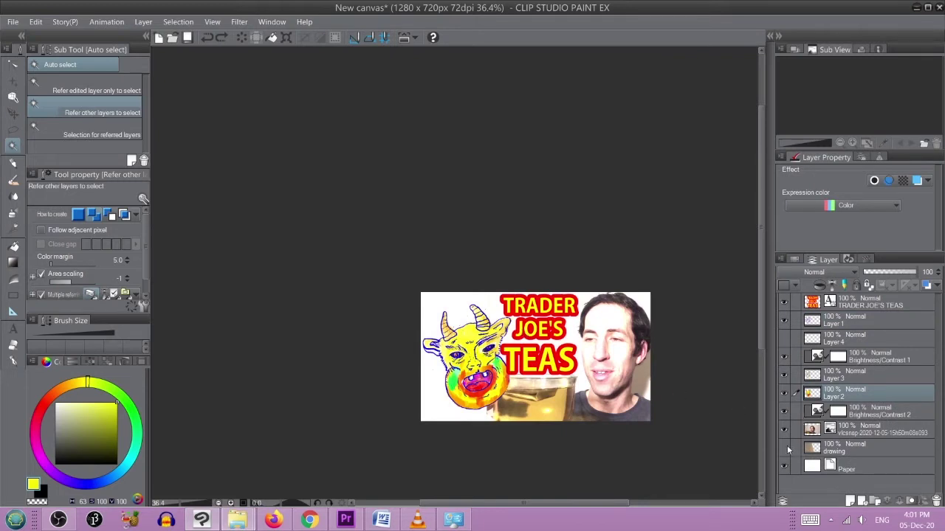
# Step: Make Layer 4 visible again and select the vlcsnap photo layer
pyautogui.click(784, 447)
pyautogui.click(784, 338)
pyautogui.click(845, 431)
# Step: Duplicate the vlcsnap photo layer and combine everything from Layer 1 down to the copy
pyautogui.rightClick(846, 432)
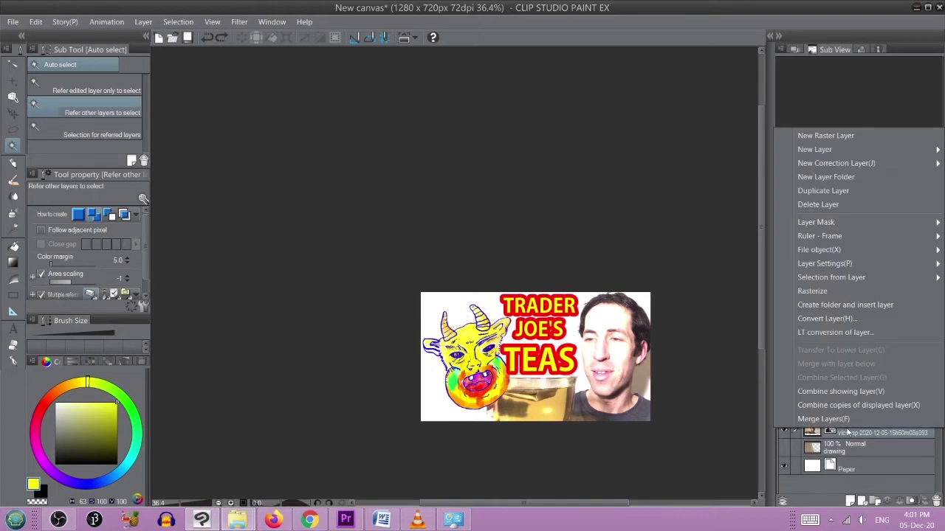
pyautogui.click(819, 192)
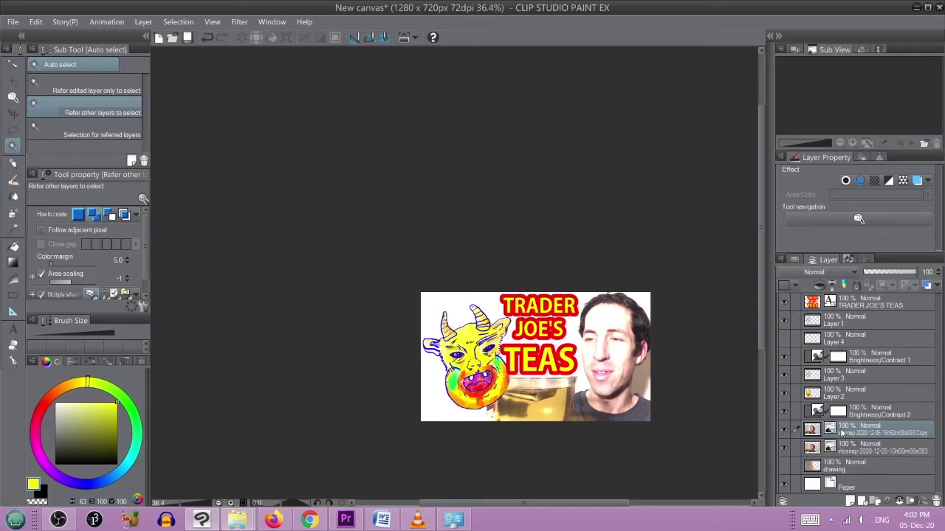
pyautogui.keyDown('shift'); pyautogui.click(832, 326); pyautogui.keyUp('shift')
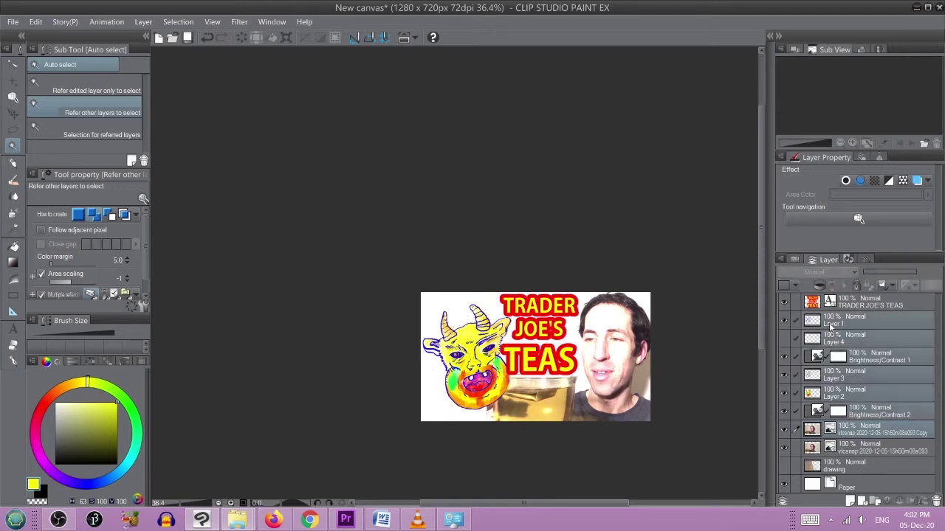
pyautogui.rightClick(833, 326)
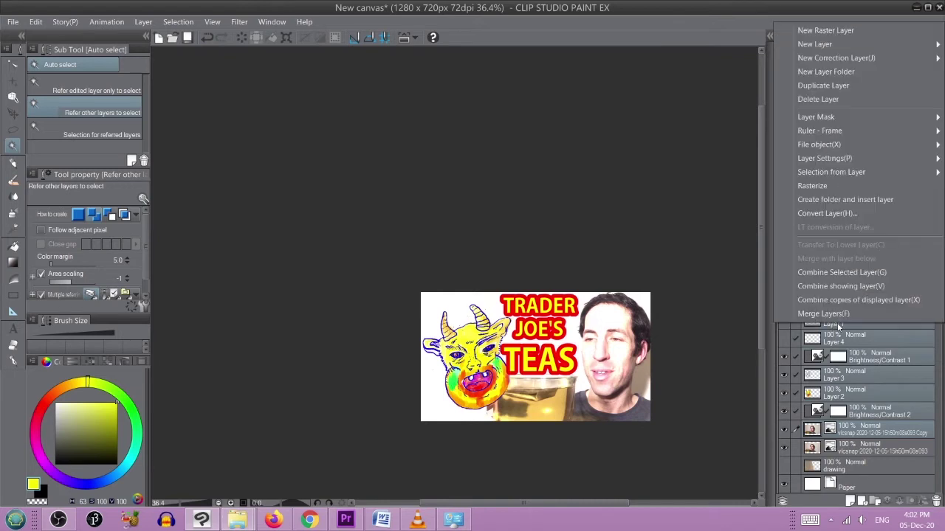
pyautogui.click(826, 273)
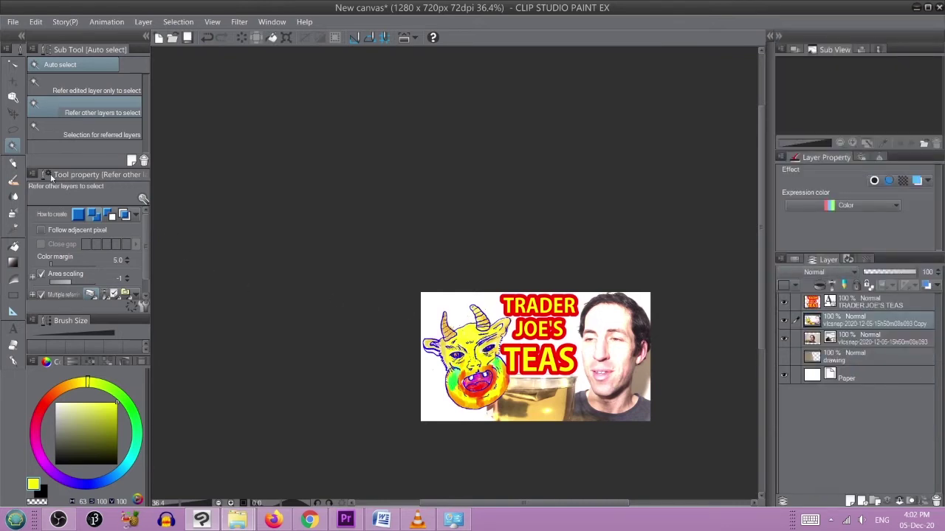
pyautogui.click(13, 130)
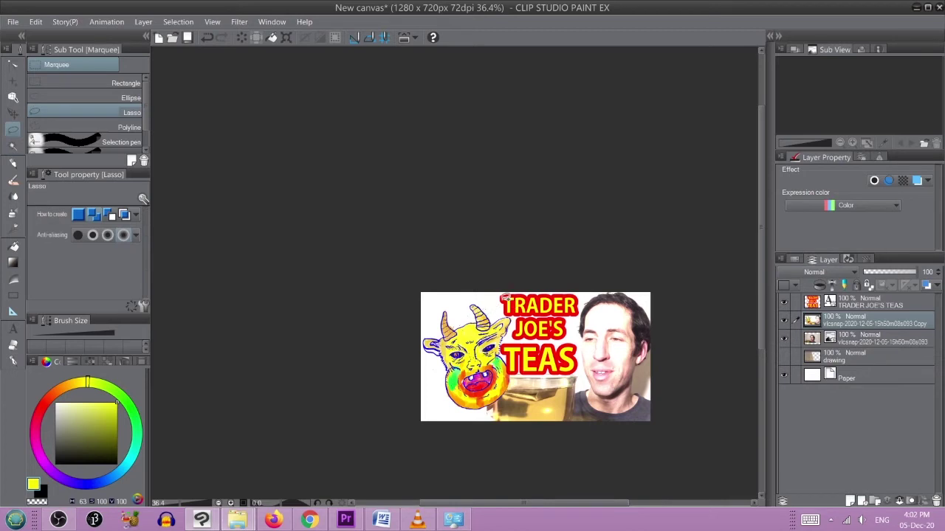
# Step: Lasso the monster area, shift it slightly up-left with Transform, apply it, and deselect
pyautogui.moveTo(463, 295)
pyautogui.mouseDown()
pyautogui.moveTo(409, 308)
pyautogui.moveTo(395, 378)
pyautogui.moveTo(439, 452)
pyautogui.moveTo(499, 458)
pyautogui.moveTo(539, 436)
pyautogui.moveTo(539, 308)
pyautogui.mouseUp()
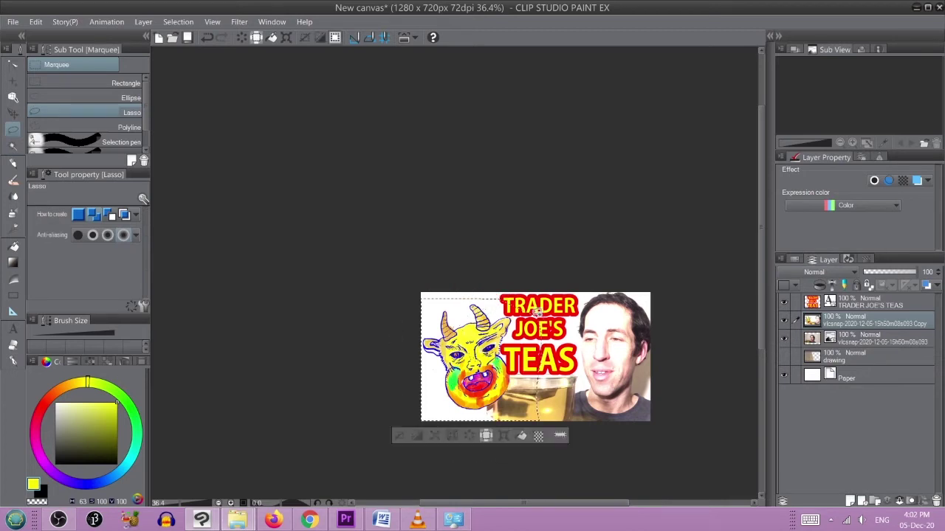
pyautogui.click(504, 436)
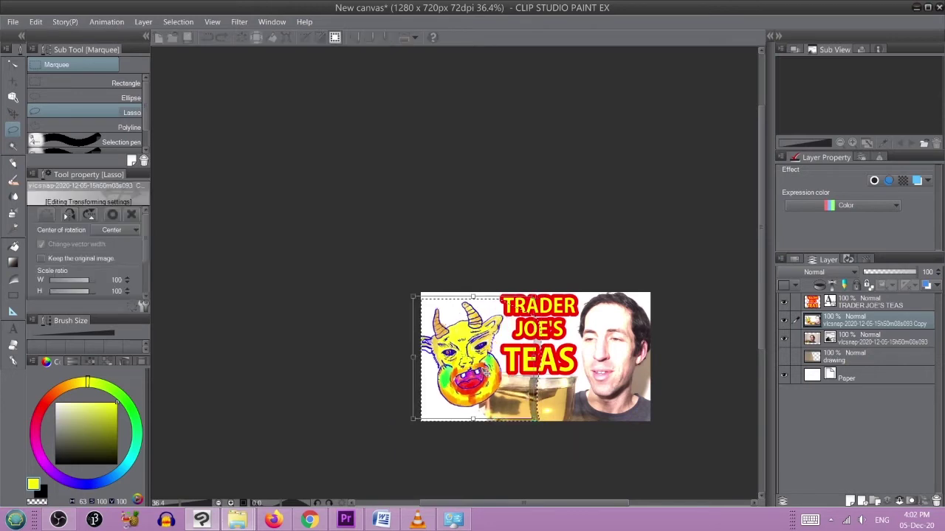
pyautogui.moveTo(450, 371)
pyautogui.mouseDown()
pyautogui.moveTo(413, 352)
pyautogui.moveTo(457, 360)
pyautogui.mouseUp()
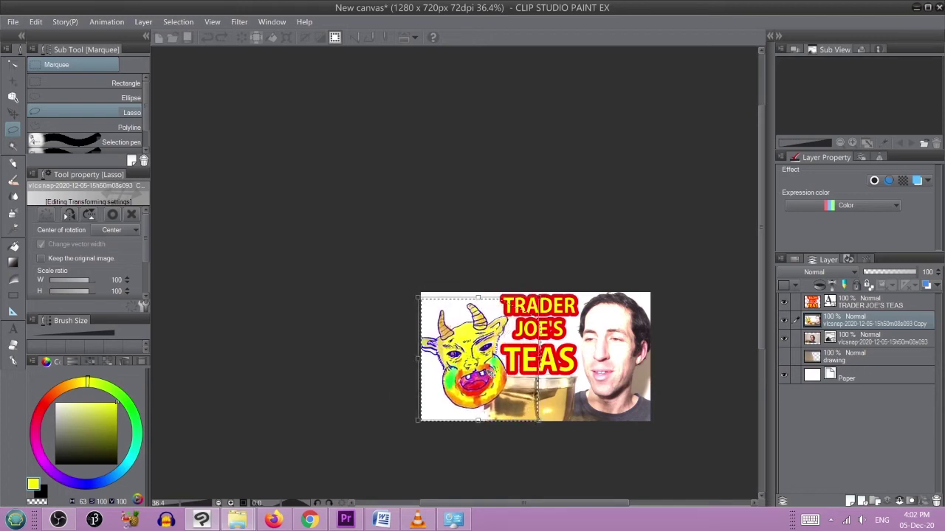
pyautogui.moveTo(490, 374); pyautogui.dragTo(483, 372)
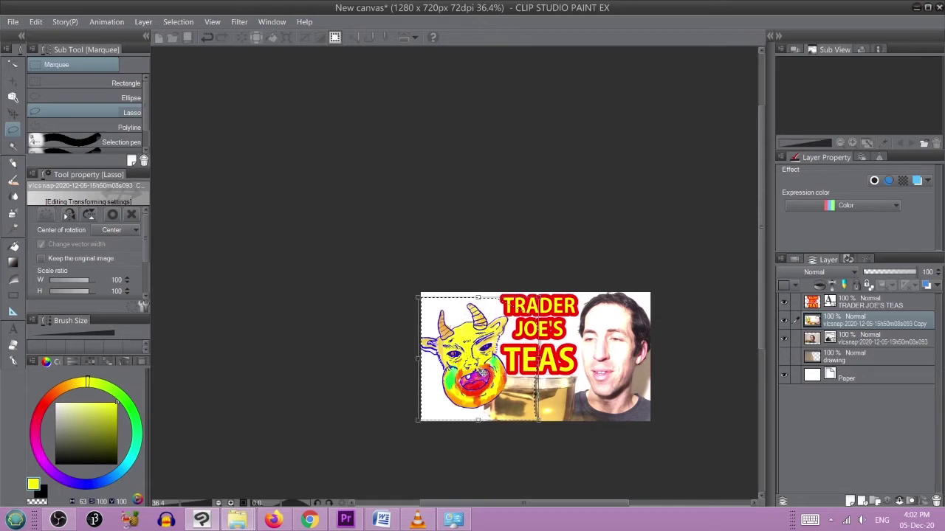
pyautogui.hotkey('ctrl', 'z')
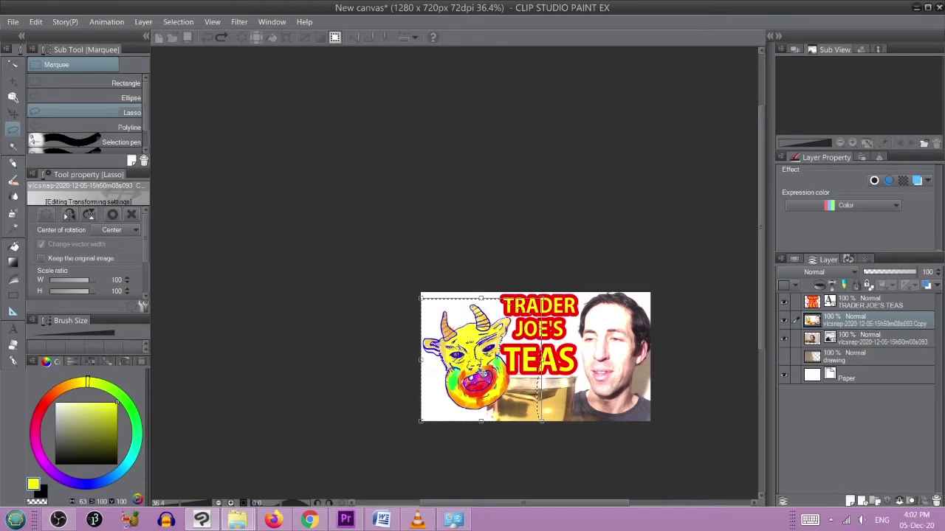
pyautogui.press('Return')
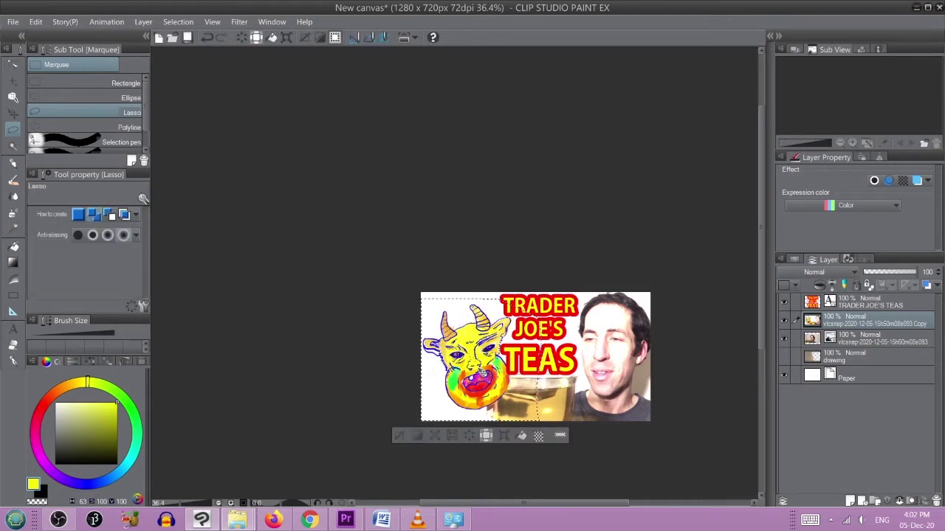
pyautogui.click(399, 436)
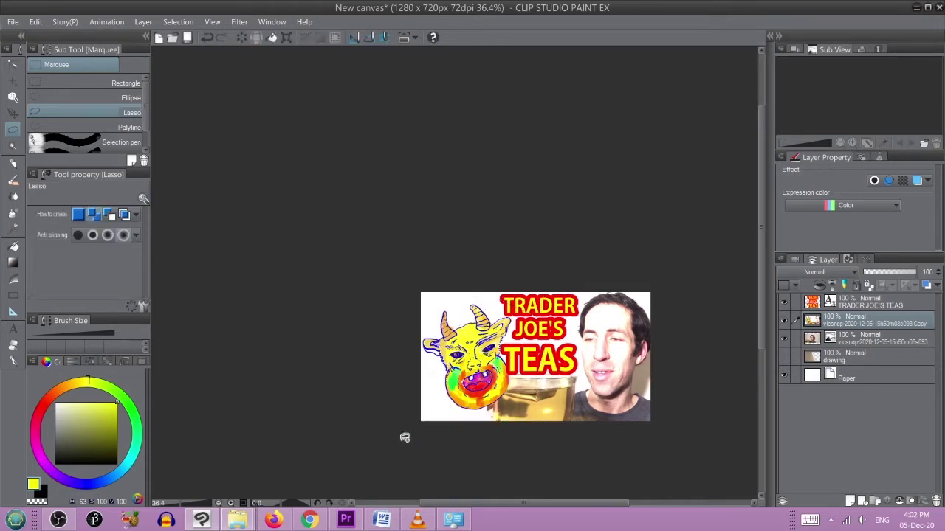
pyautogui.scroll(2, 568, 385)
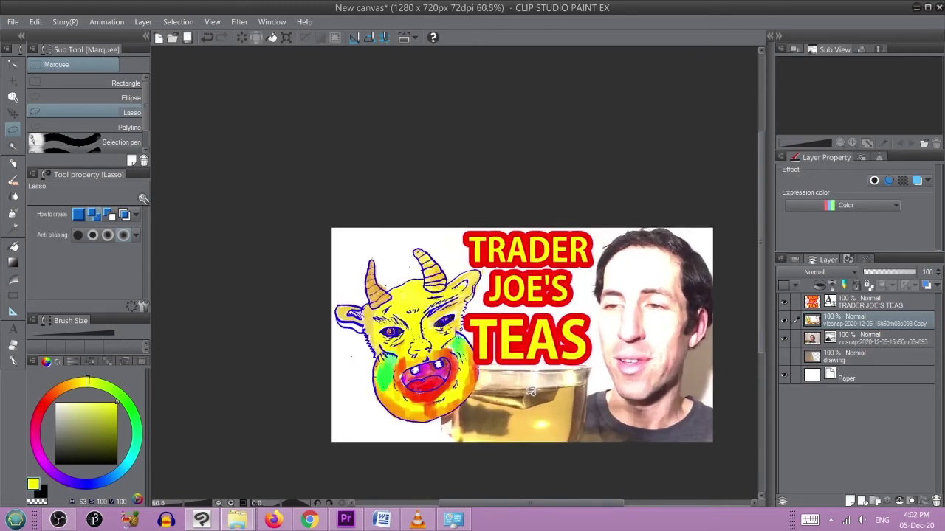
pyautogui.scroll(2, 529, 391)
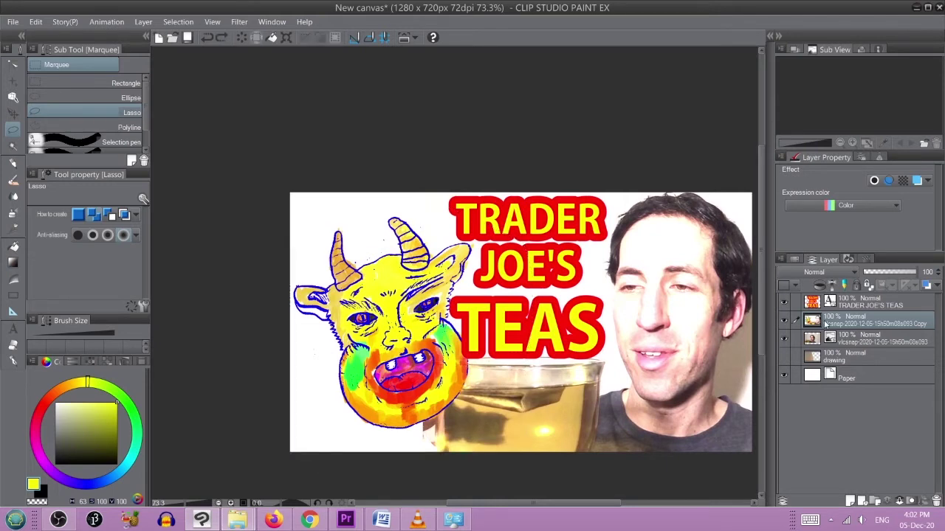
# Step: Undo back to separate layers and check Brightness/Contrast 2's name and settings unchanged
pyautogui.hotkey('ctrl', 'z')
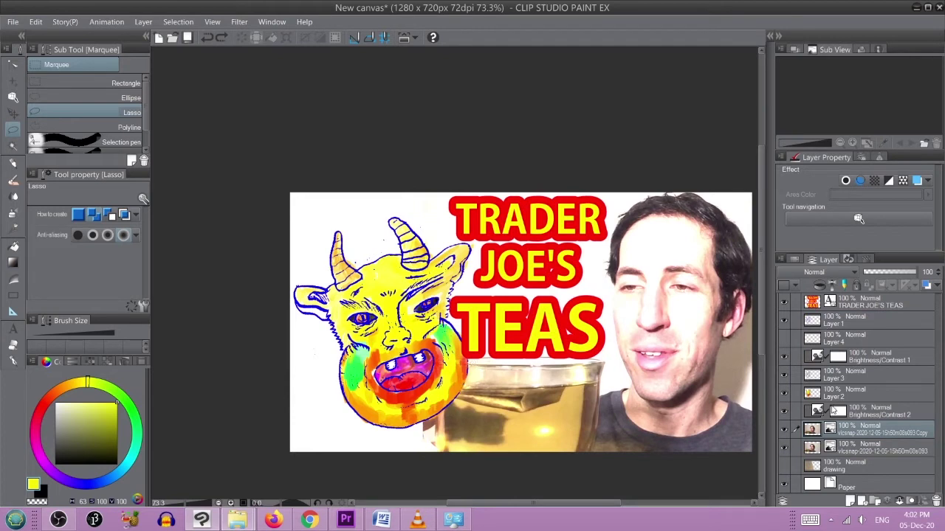
pyautogui.click(856, 418)
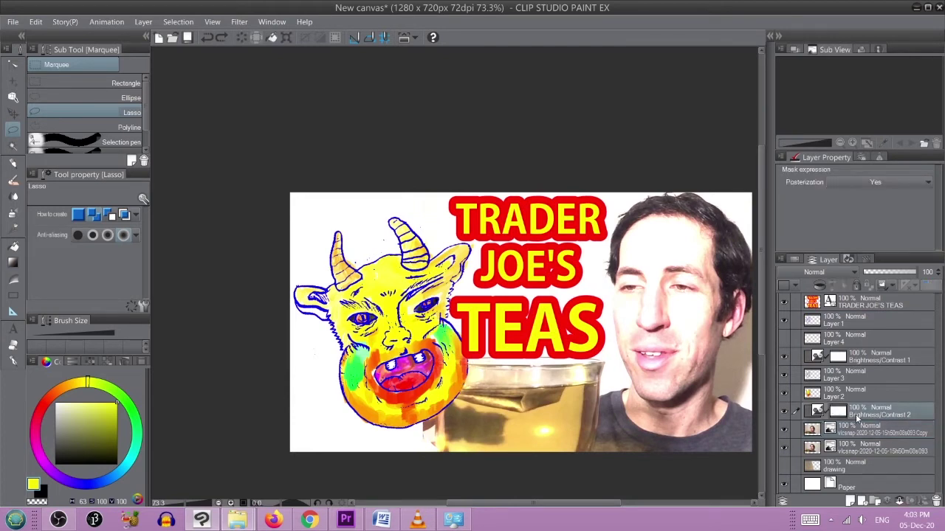
pyautogui.rightClick(856, 418)
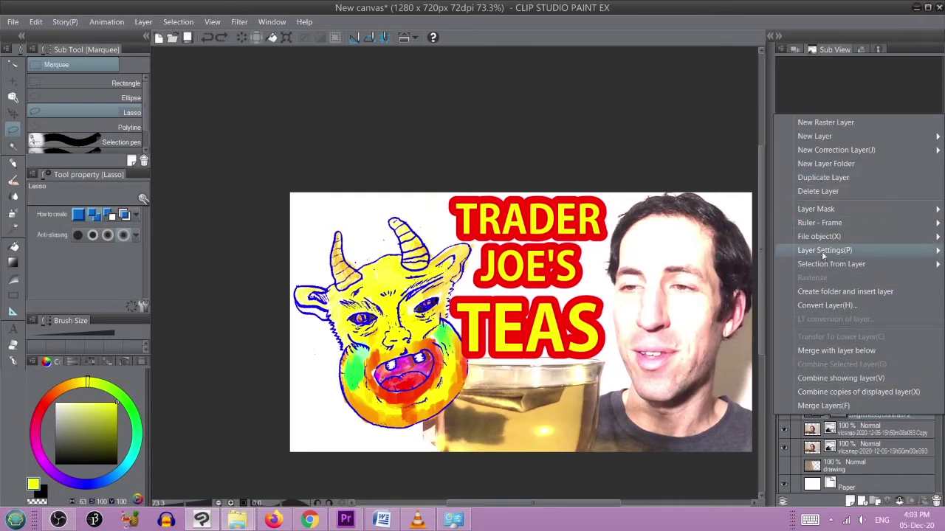
pyautogui.click(870, 439)
pyautogui.doubleClick(871, 418)
pyautogui.press('Return')
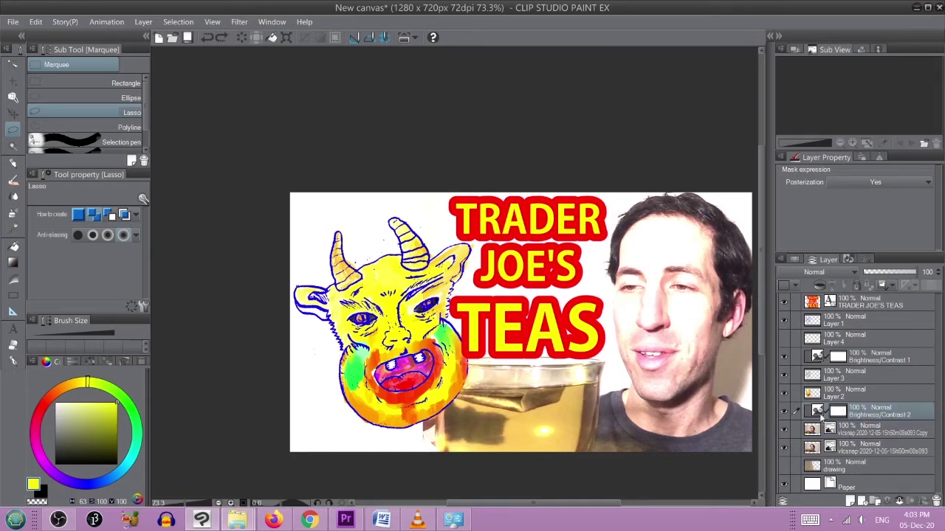
pyautogui.doubleClick(818, 411)
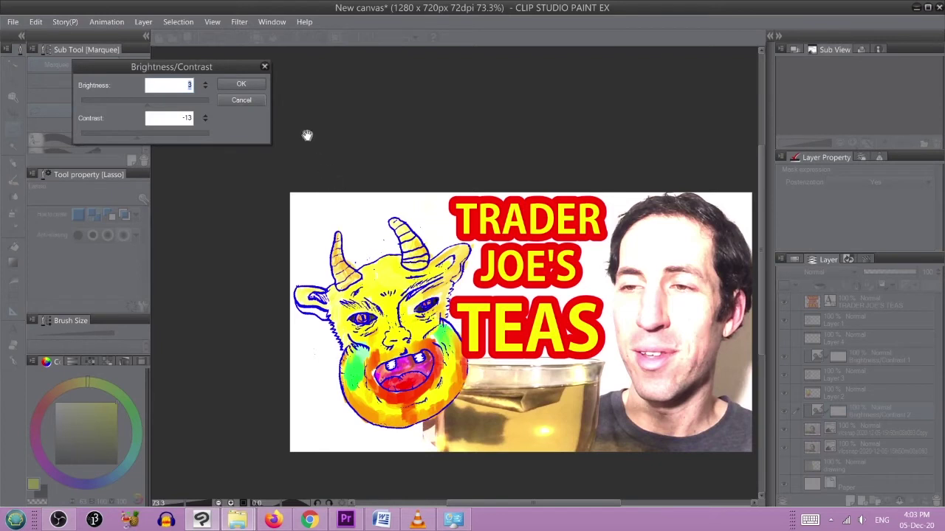
pyautogui.click(264, 68)
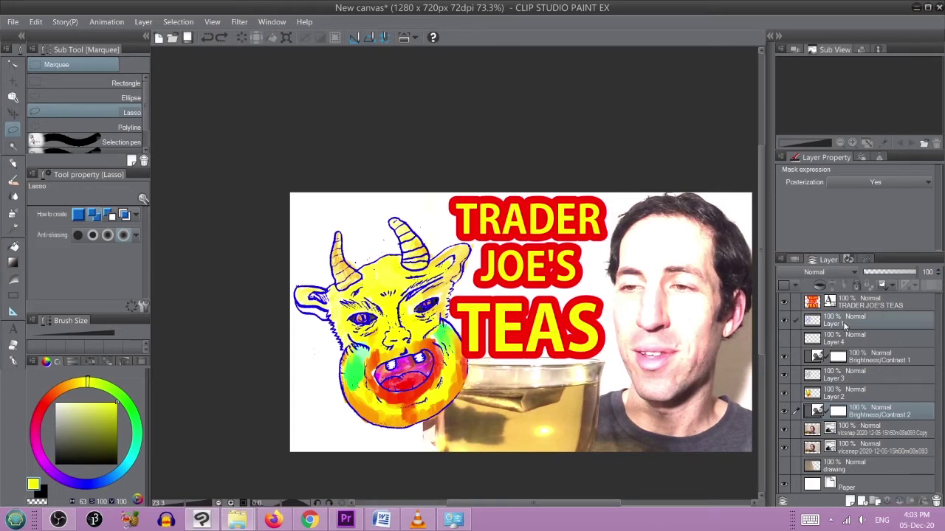
# Step: Combine Layer 3, Layer 2, Brightness/Contrast 1, Layer 4 and Layer 1 with Brightness/Contrast 2
pyautogui.rightClick(845, 325)
pyautogui.click(850, 390)
pyautogui.click(868, 410)
pyautogui.keyDown('shift'); pyautogui.click(862, 378); pyautogui.keyUp('shift')
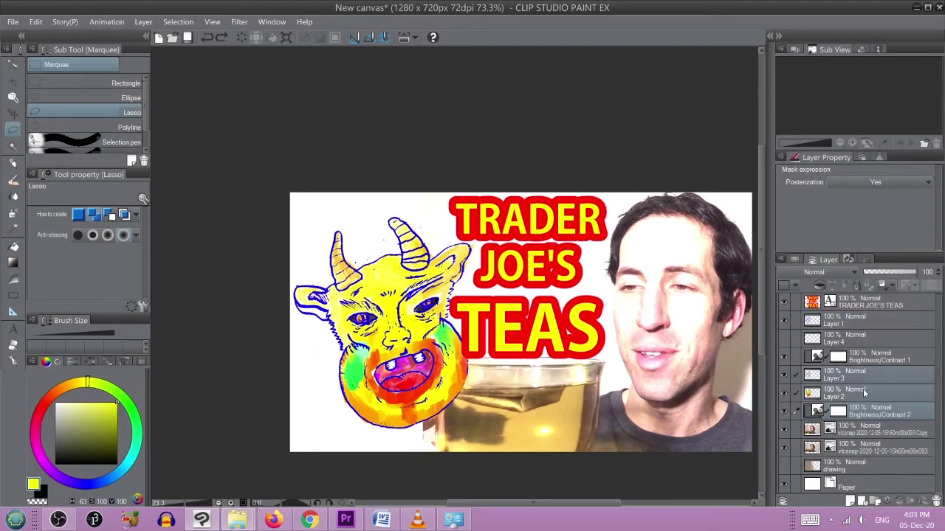
pyautogui.keyDown('ctrl'); pyautogui.click(860, 359); pyautogui.keyUp('ctrl')
pyautogui.keyDown('ctrl'); pyautogui.click(857, 338); pyautogui.keyUp('ctrl')
pyautogui.keyDown('ctrl'); pyautogui.click(854, 325); pyautogui.keyUp('ctrl')
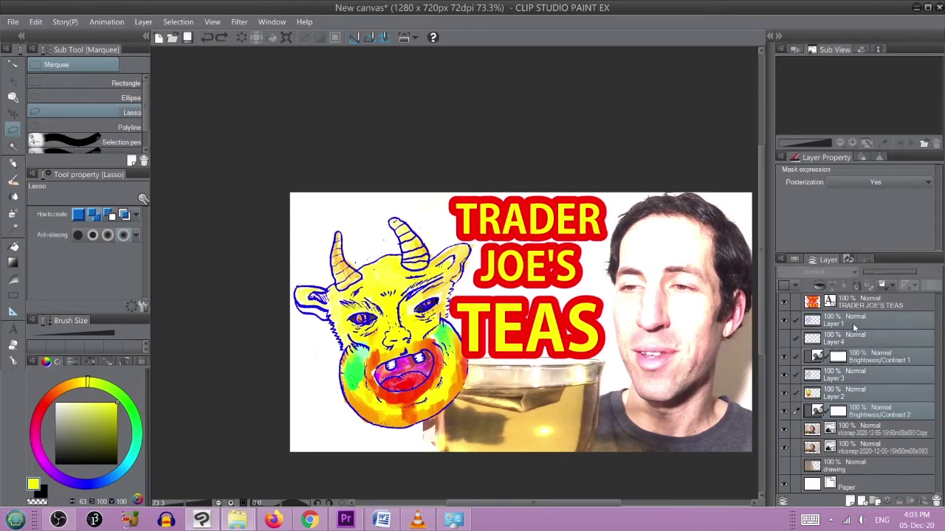
pyautogui.rightClick(854, 327)
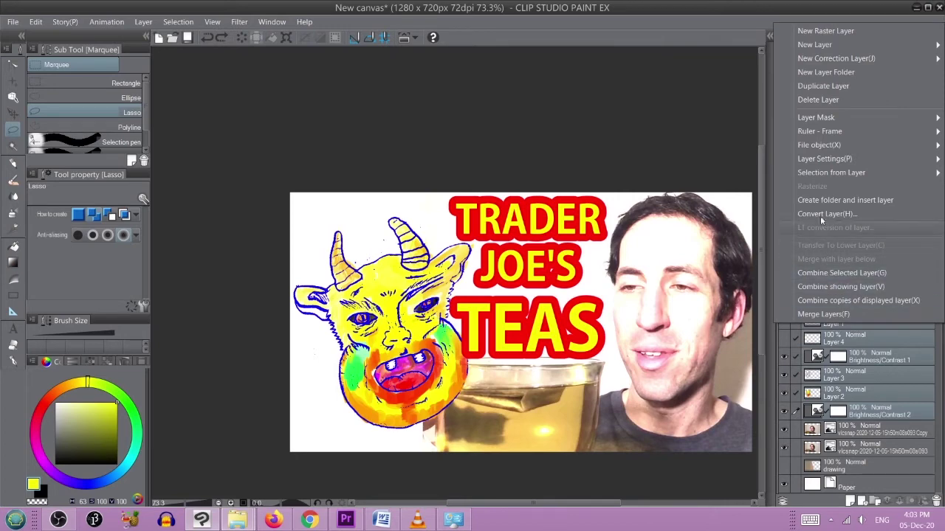
pyautogui.click(834, 273)
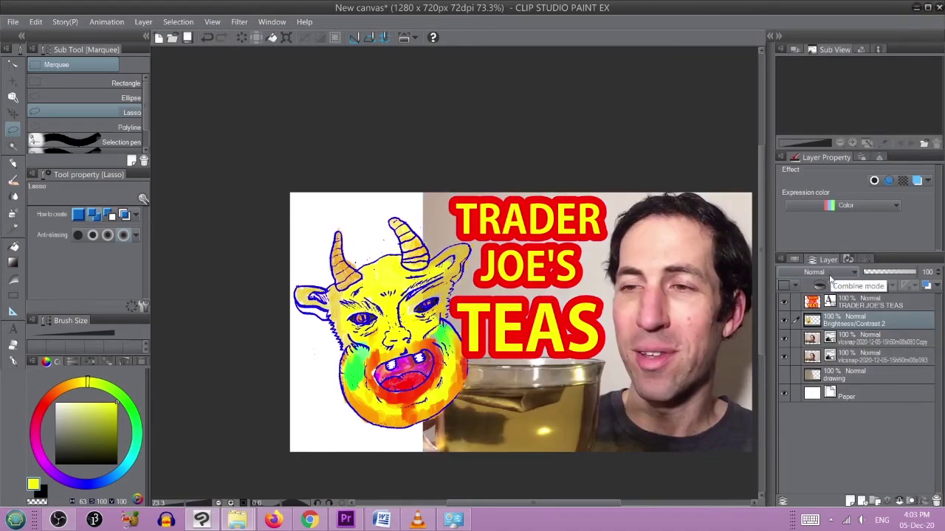
# Step: Add a Brightness/Contrast correction layer above vlcsnap Copy with brightness 3 and contrast 13
pyautogui.click(845, 341)
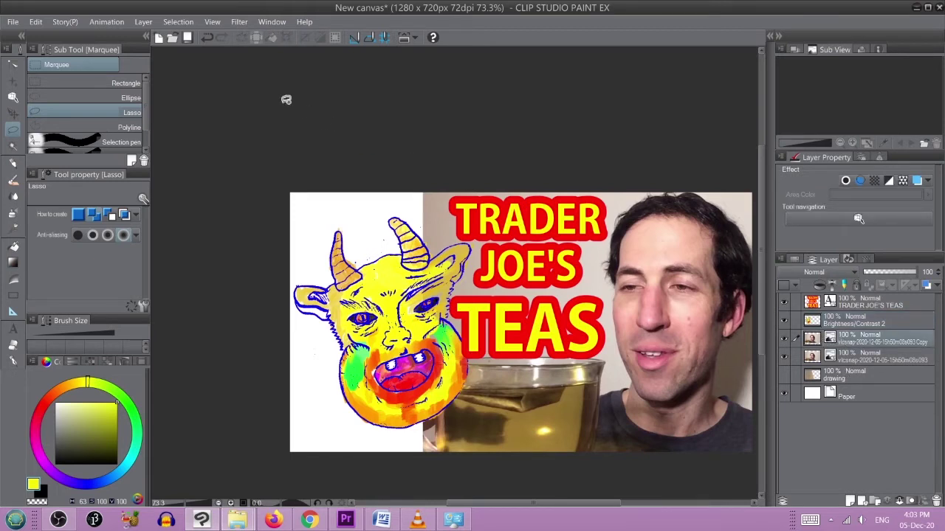
pyautogui.click(148, 21)
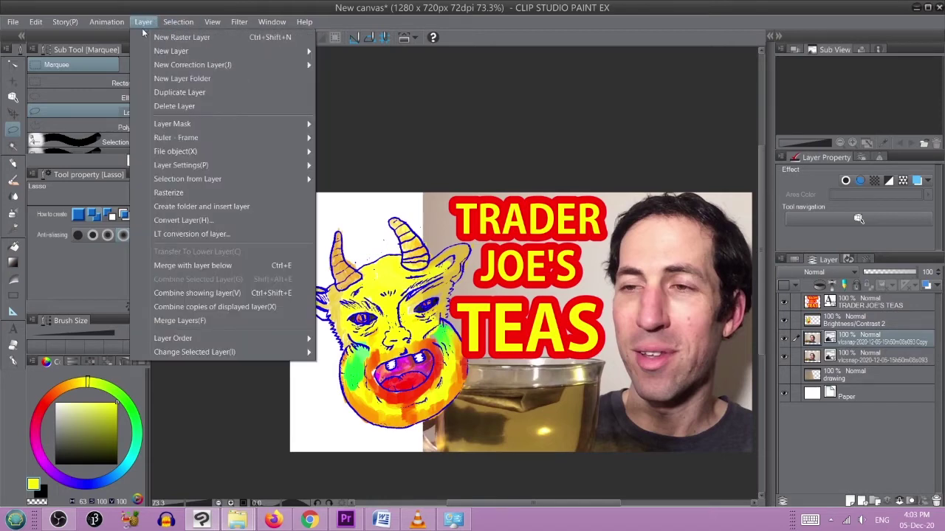
pyautogui.moveTo(276, 68)
pyautogui.click(333, 67)
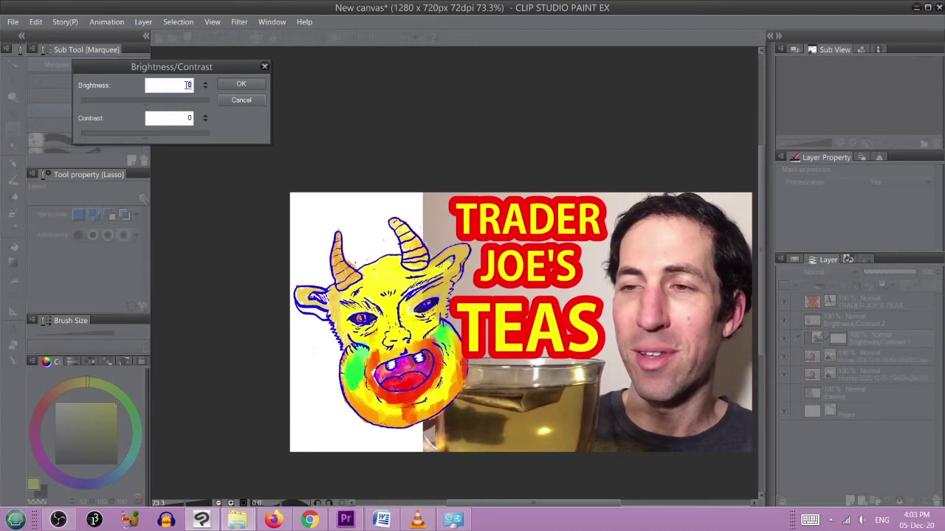
pyautogui.doubleClick(187, 85)
pyautogui.write('3')
pyautogui.doubleClick(185, 118)
pyautogui.write('13')
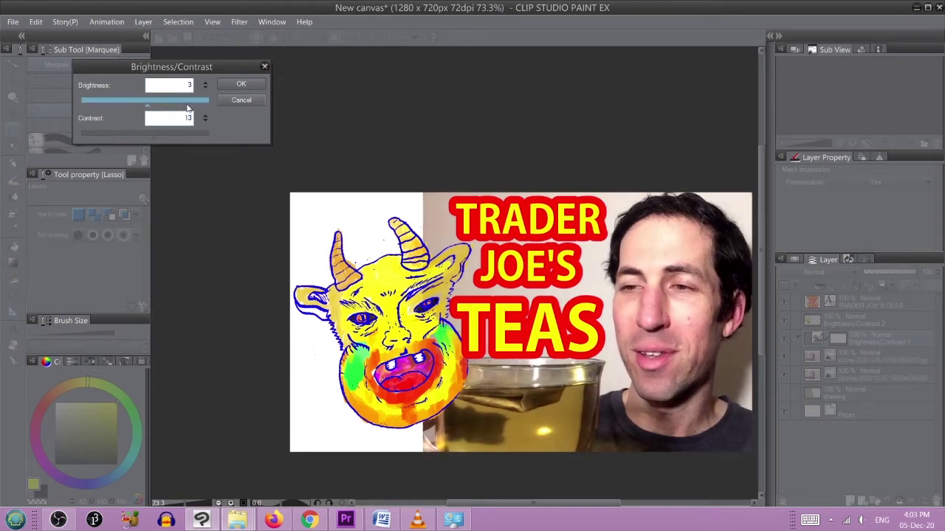
pyautogui.click(247, 84)
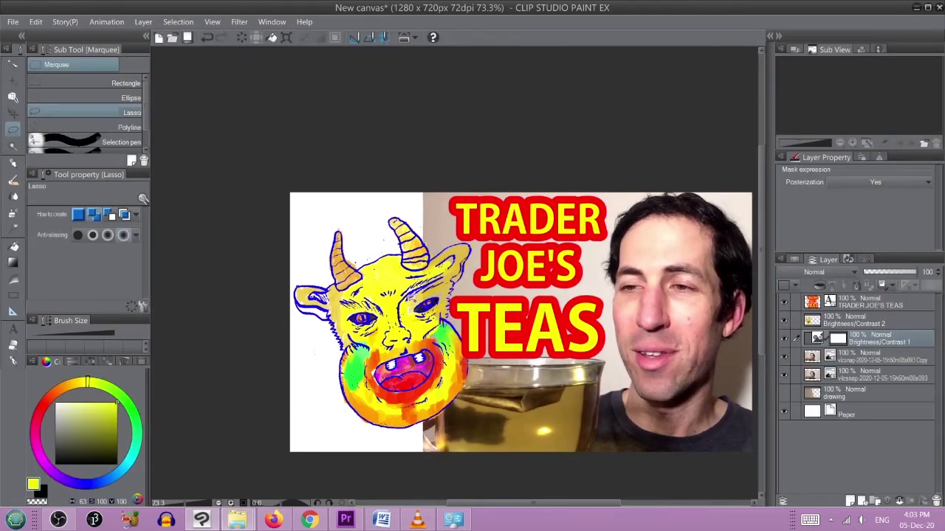
pyautogui.click(836, 323)
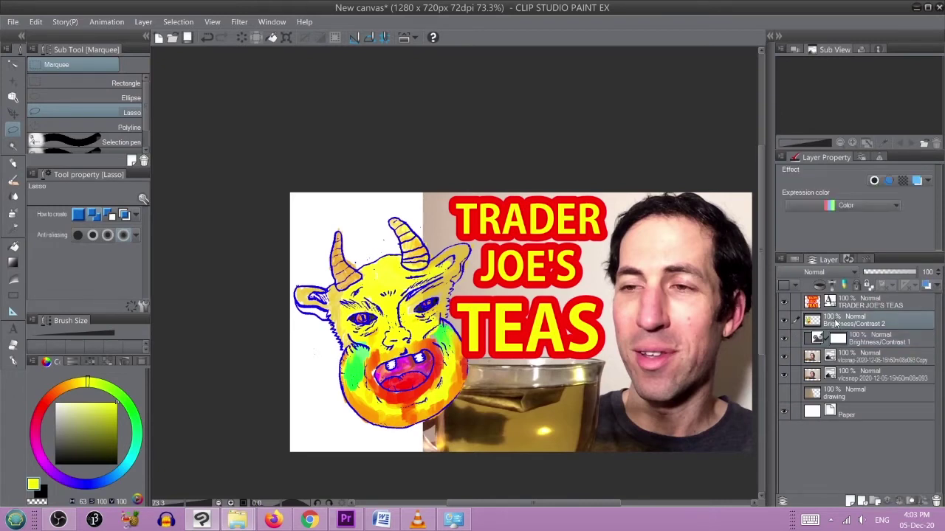
# Step: Lasso the monster drawing and drag it up and to the left with Transform
pyautogui.click(783, 341)
pyautogui.click(783, 340)
pyautogui.click(13, 133)
pyautogui.moveTo(308, 210)
pyautogui.mouseDown()
pyautogui.moveTo(429, 201)
pyautogui.moveTo(498, 220)
pyautogui.moveTo(533, 320)
pyautogui.moveTo(524, 406)
pyautogui.moveTo(494, 447)
pyautogui.moveTo(409, 458)
pyautogui.moveTo(307, 427)
pyautogui.moveTo(276, 352)
pyautogui.moveTo(273, 237)
pyautogui.moveTo(291, 201)
pyautogui.mouseUp()
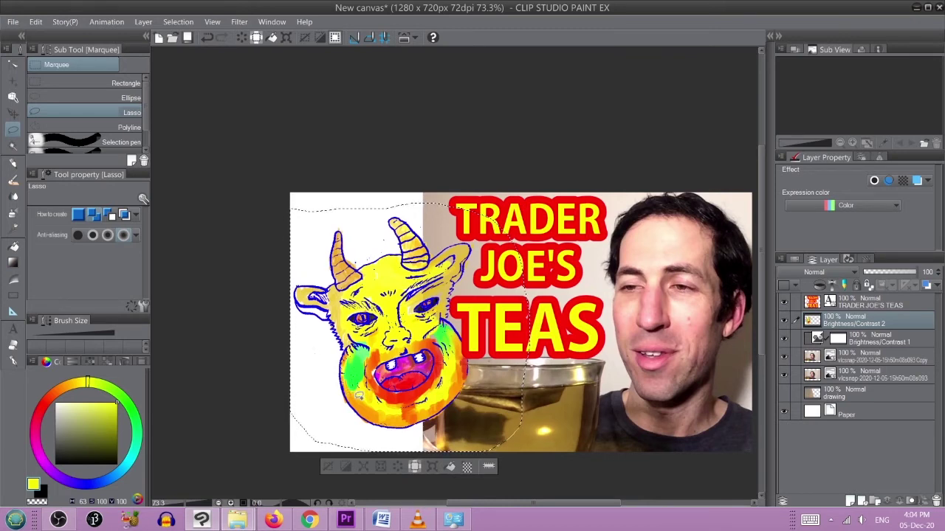
pyautogui.click(433, 466)
pyautogui.moveTo(456, 358); pyautogui.dragTo(439, 333)
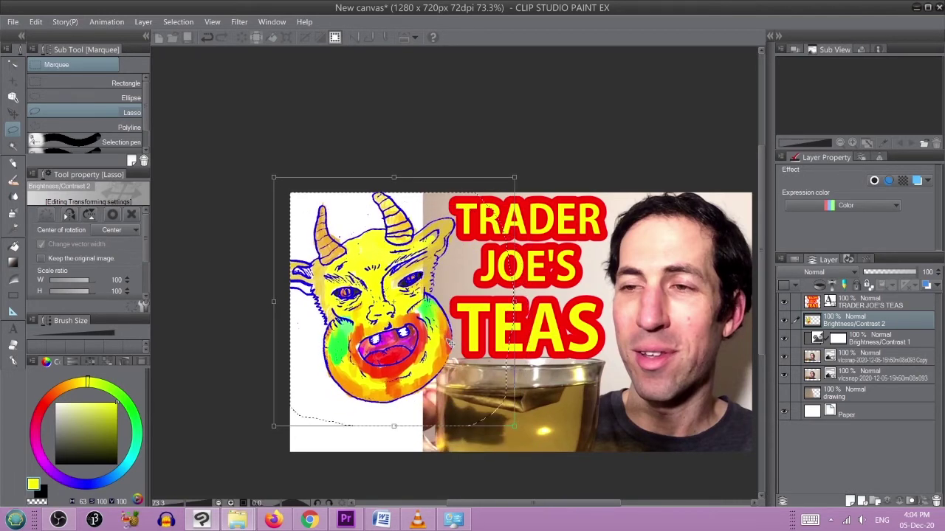
# Step: Rotate the monster drawing slightly clockwise, shift it down-left, and apply the transform
pyautogui.moveTo(515, 182)
pyautogui.mouseDown()
pyautogui.moveTo(542, 199)
pyautogui.moveTo(563, 261)
pyautogui.moveTo(560, 251)
pyautogui.mouseUp()
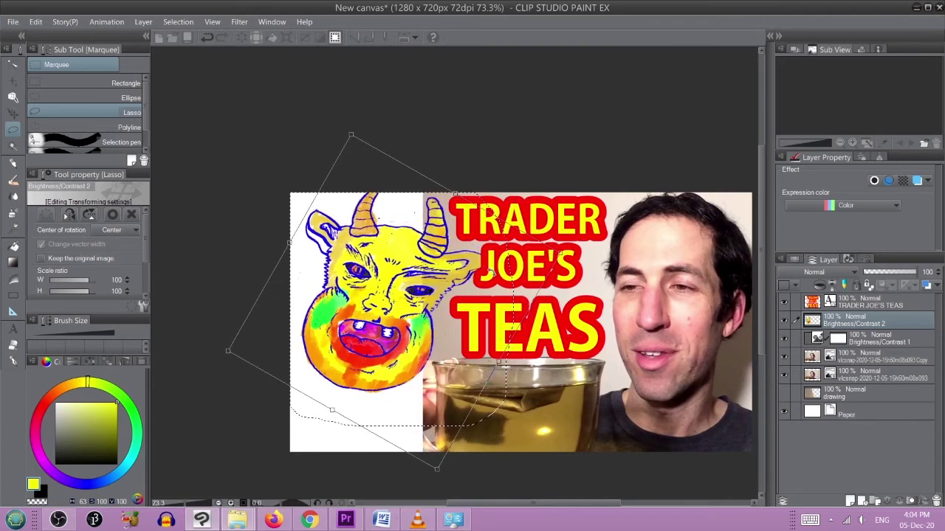
pyautogui.moveTo(423, 184); pyautogui.dragTo(413, 199)
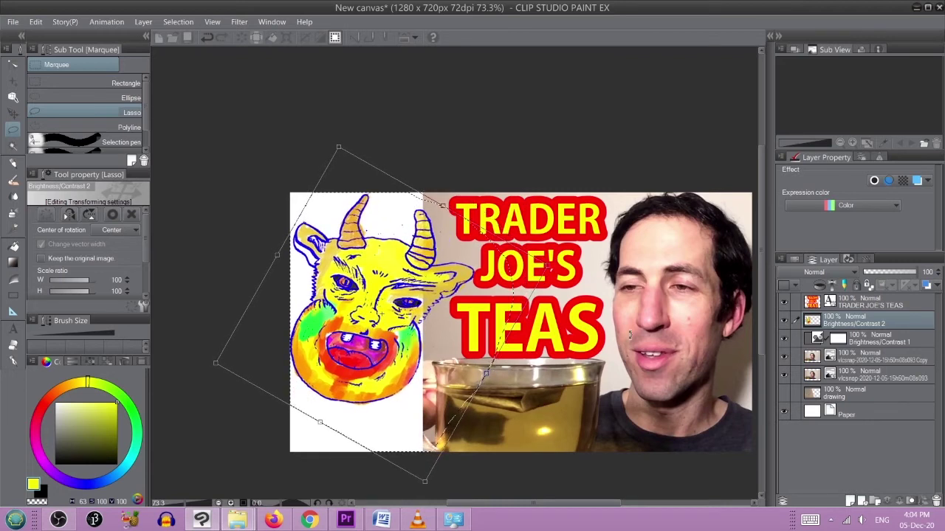
pyautogui.scroll(-3, 680, 338)
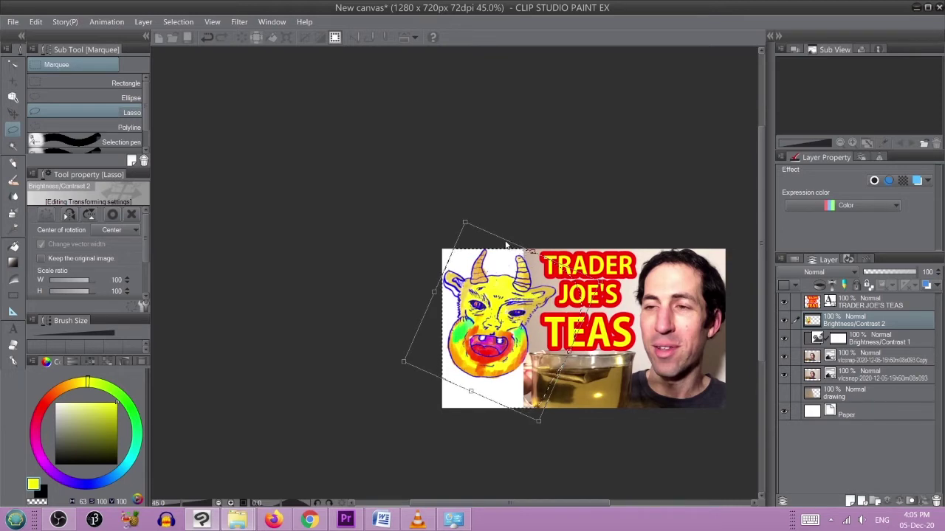
pyautogui.moveTo(505, 247); pyautogui.dragTo(515, 254)
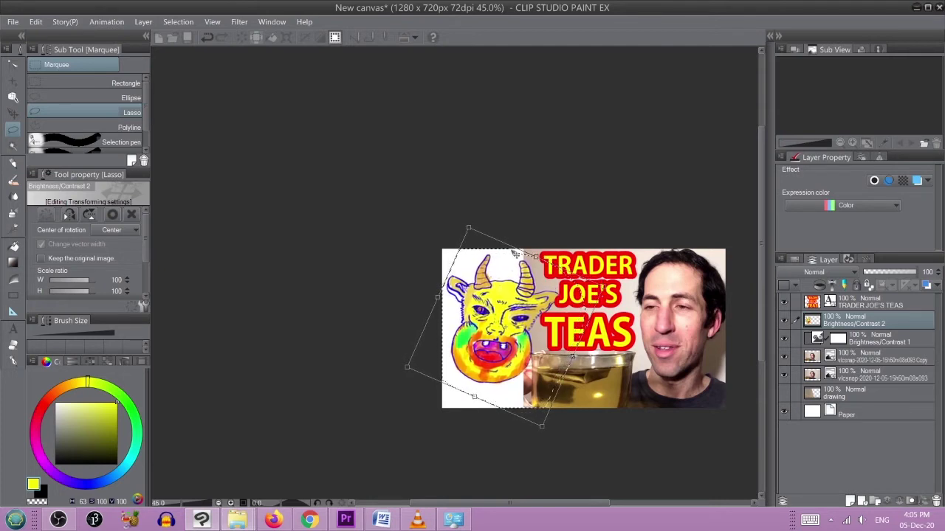
pyautogui.click(859, 306)
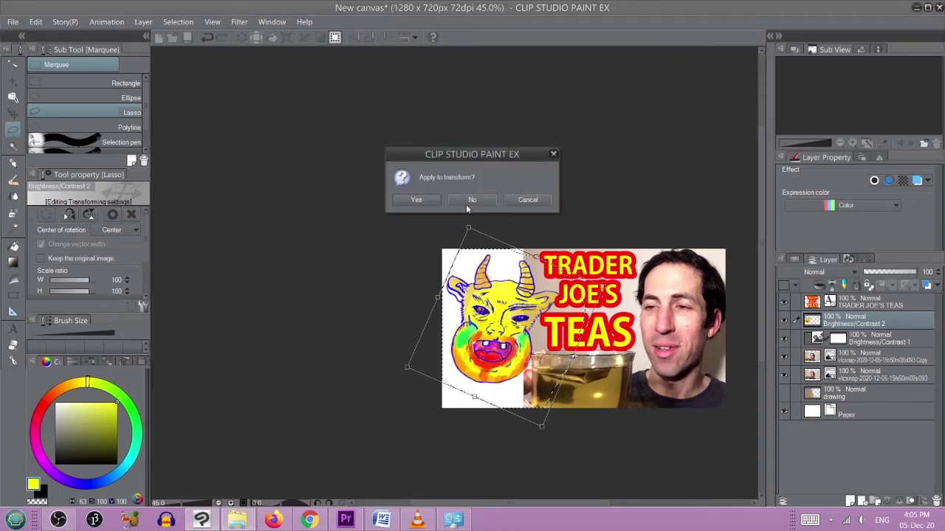
pyautogui.click(415, 200)
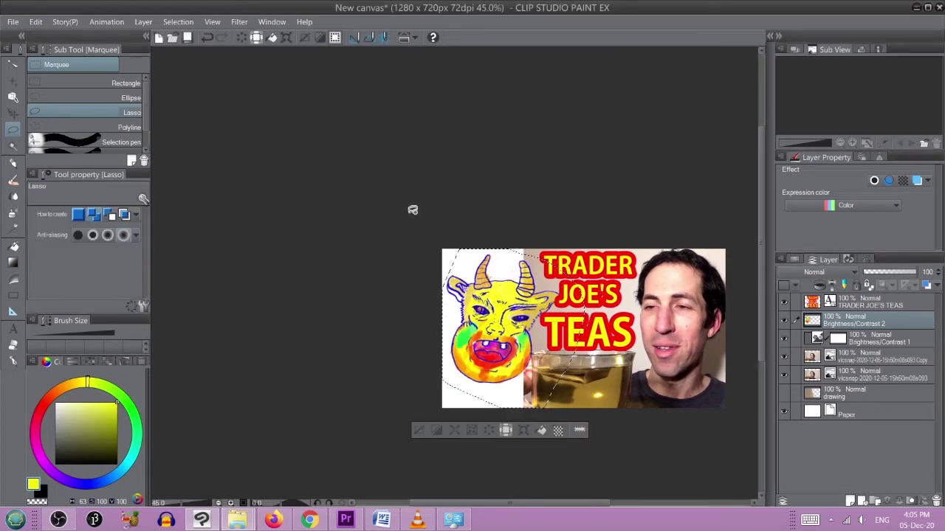
# Step: Move the TRADER JOE'S TEAS layer below the correction layers and transform Brightness/Contrast 2's selection
pyautogui.click(858, 307)
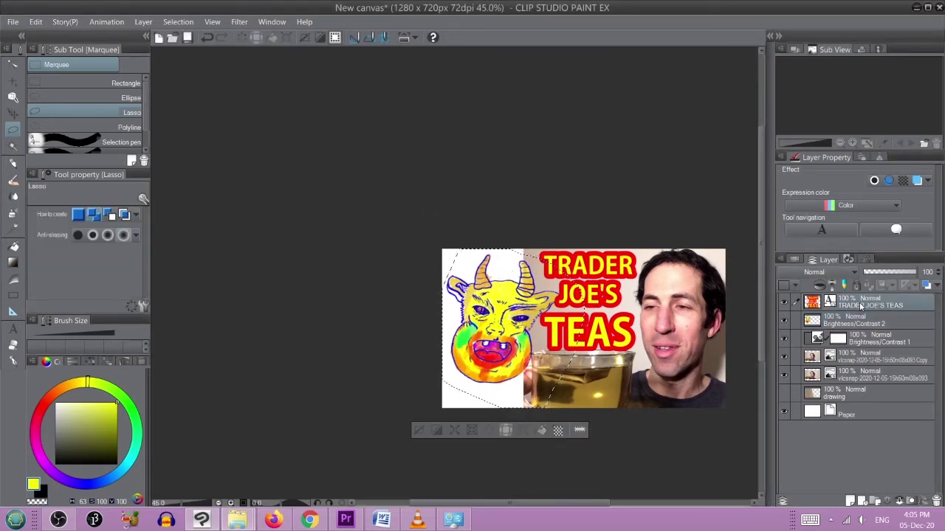
pyautogui.moveTo(859, 308); pyautogui.dragTo(861, 350)
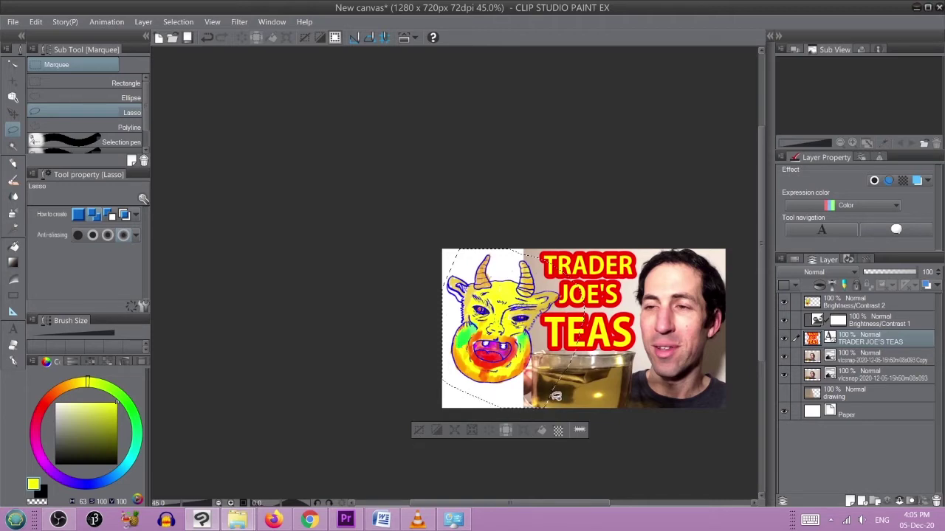
pyautogui.moveTo(552, 397)
pyautogui.mouseDown()
pyautogui.moveTo(561, 387)
pyautogui.moveTo(516, 417)
pyautogui.moveTo(449, 391)
pyautogui.mouseUp()
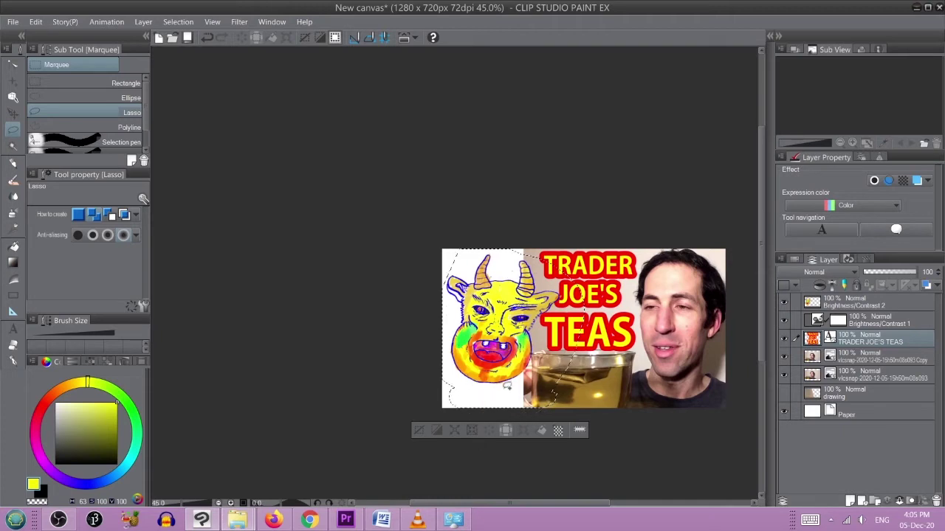
pyautogui.click(854, 357)
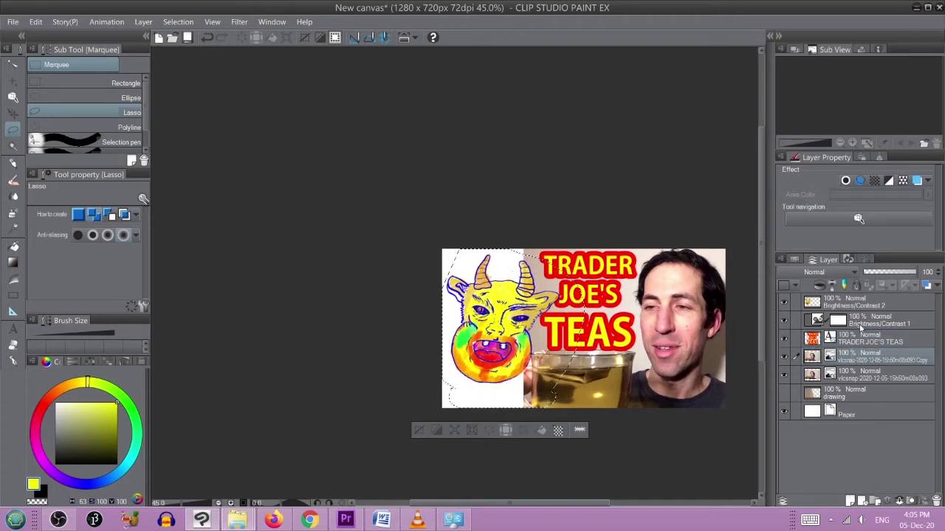
pyautogui.click(859, 325)
pyautogui.click(856, 304)
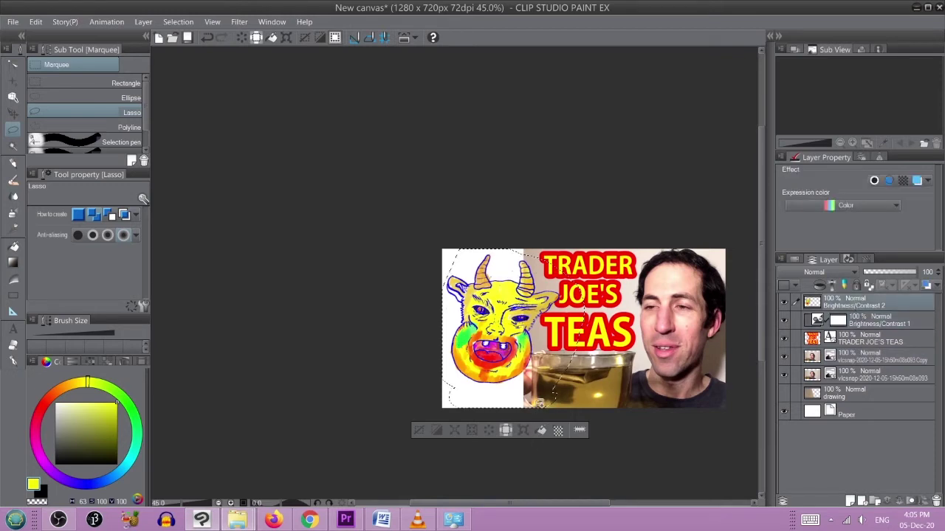
pyautogui.click(524, 430)
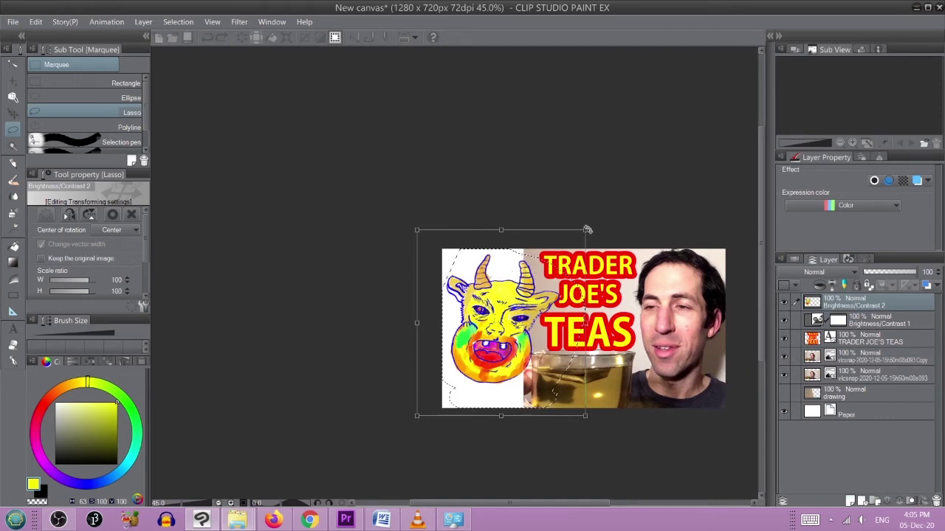
# Step: Resize, slightly rotate and nudge the monster drawing's transform box
pyautogui.moveTo(585, 229)
pyautogui.mouseDown()
pyautogui.moveTo(597, 236)
pyautogui.moveTo(589, 243)
pyautogui.moveTo(599, 227)
pyautogui.mouseUp()
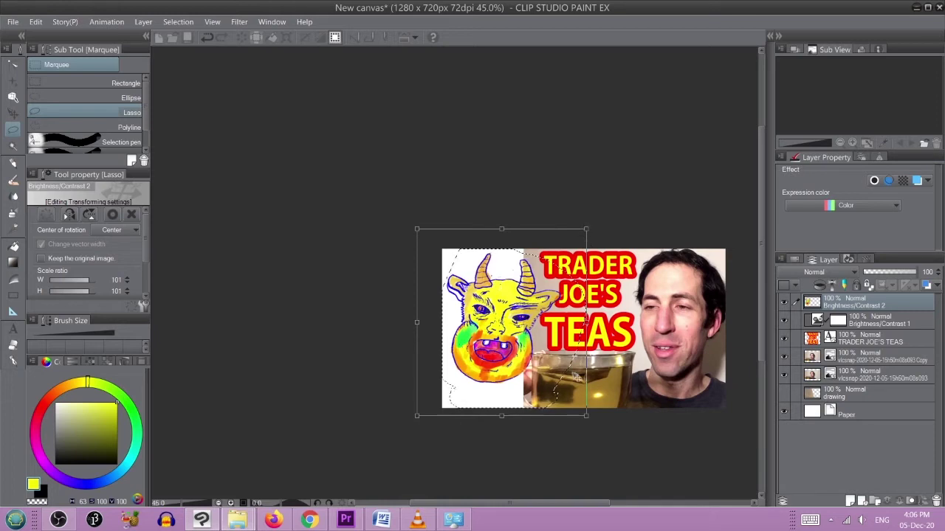
pyautogui.moveTo(589, 417); pyautogui.dragTo(591, 410)
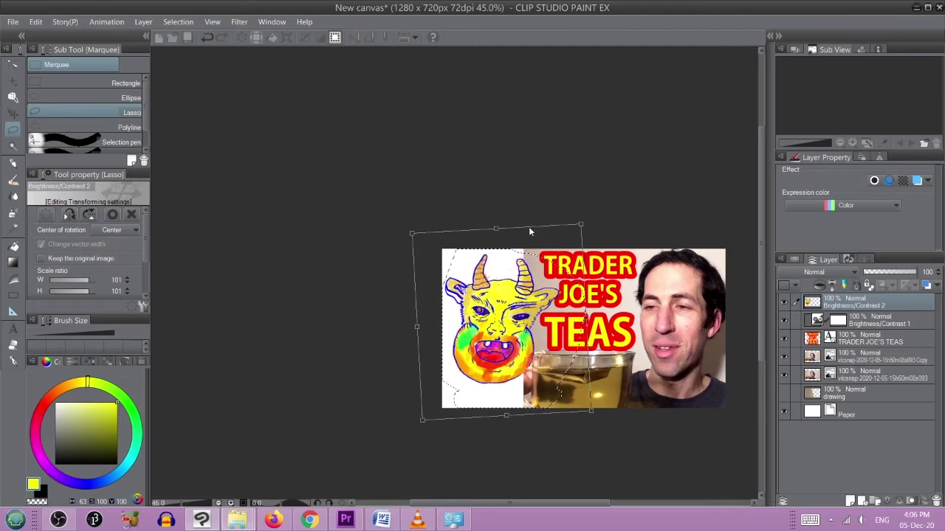
pyautogui.moveTo(523, 232)
pyautogui.mouseDown()
pyautogui.moveTo(517, 248)
pyautogui.moveTo(512, 220)
pyautogui.mouseUp()
pyautogui.moveTo(522, 290); pyautogui.dragTo(518, 285)
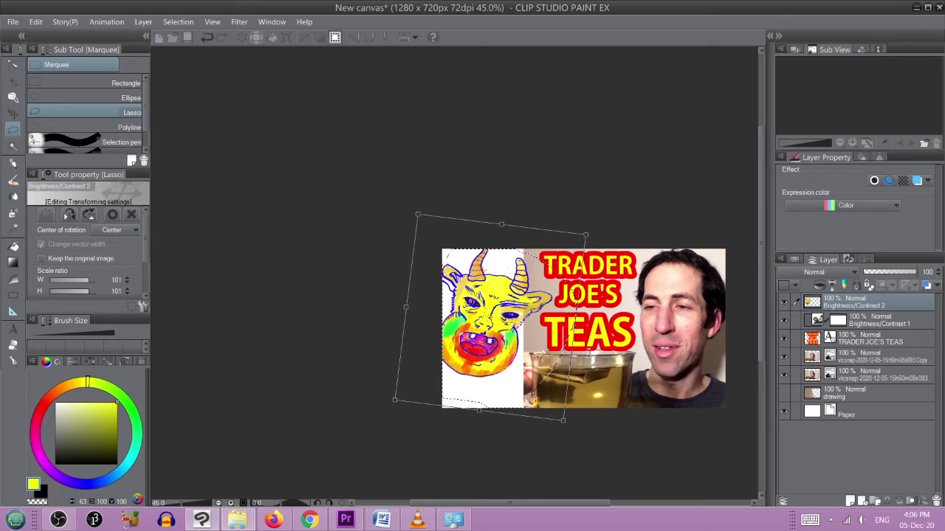
pyautogui.moveTo(517, 289); pyautogui.dragTo(520, 294)
pyautogui.moveTo(515, 326); pyautogui.dragTo(515, 321)
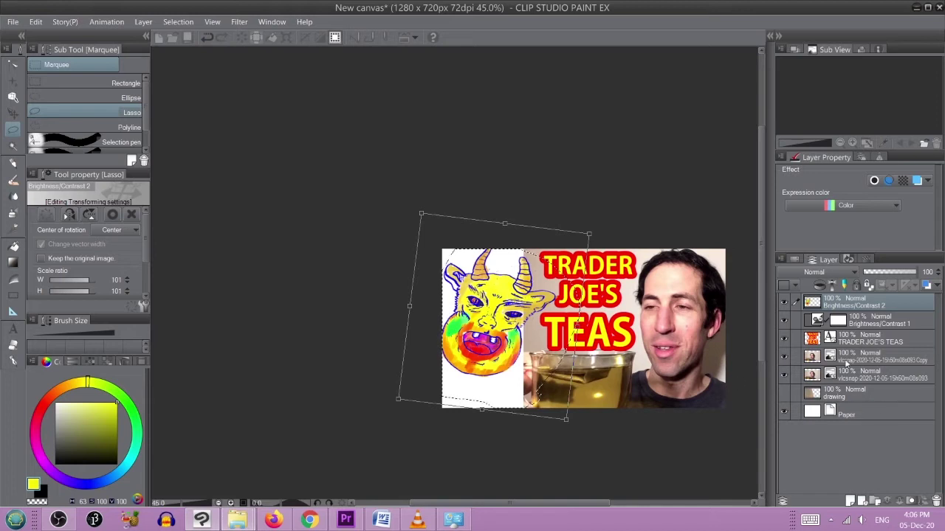
# Step: Discard the transform without applying it and deselect the lasso selection
pyautogui.click(853, 336)
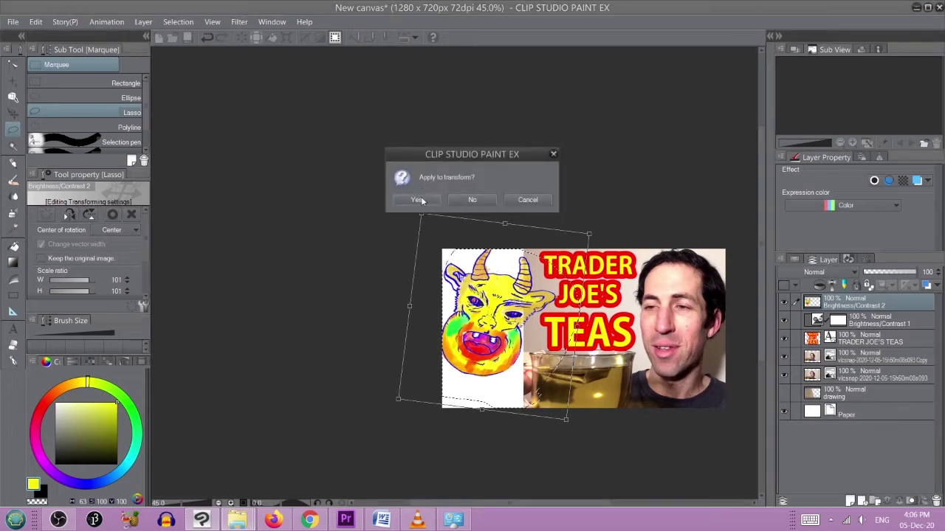
pyautogui.click(471, 199)
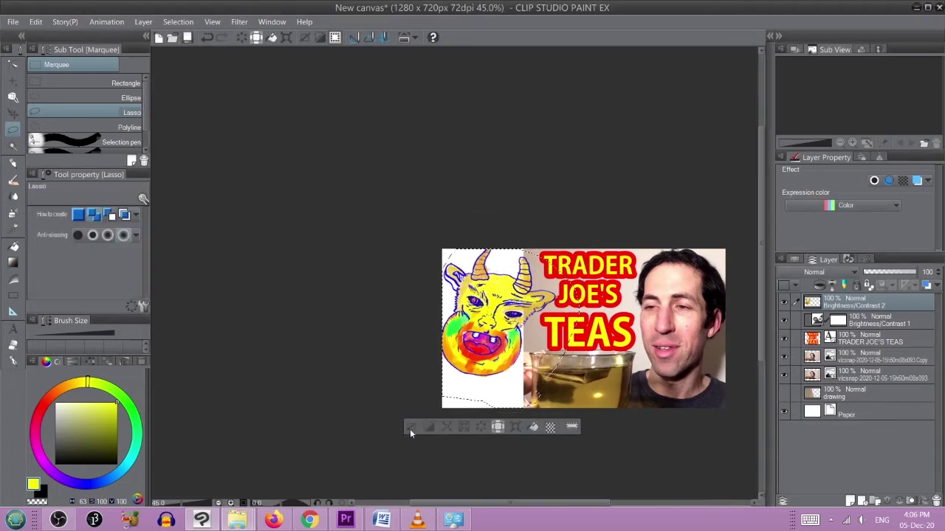
pyautogui.click(410, 427)
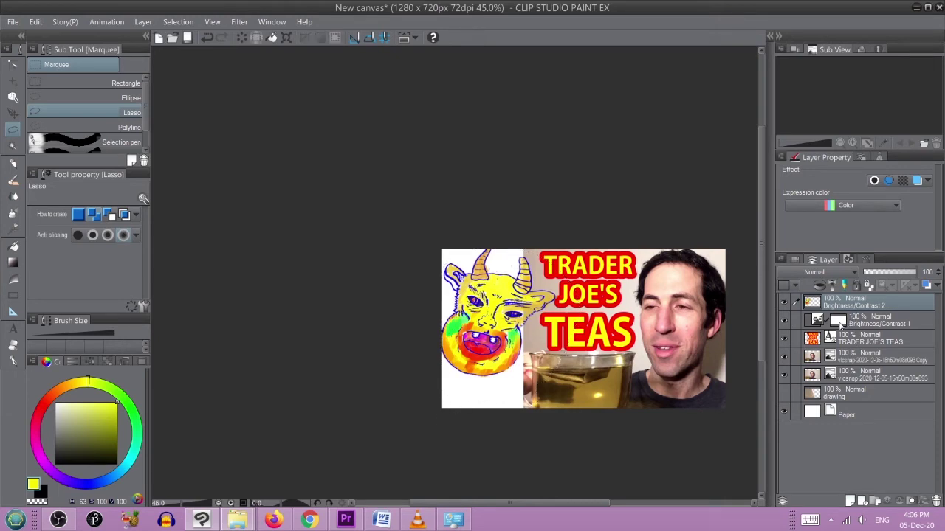
# Step: Hide the TRADER JOE'S TEAS title and monster layers, then test Auto select on the wall
pyautogui.click(785, 338)
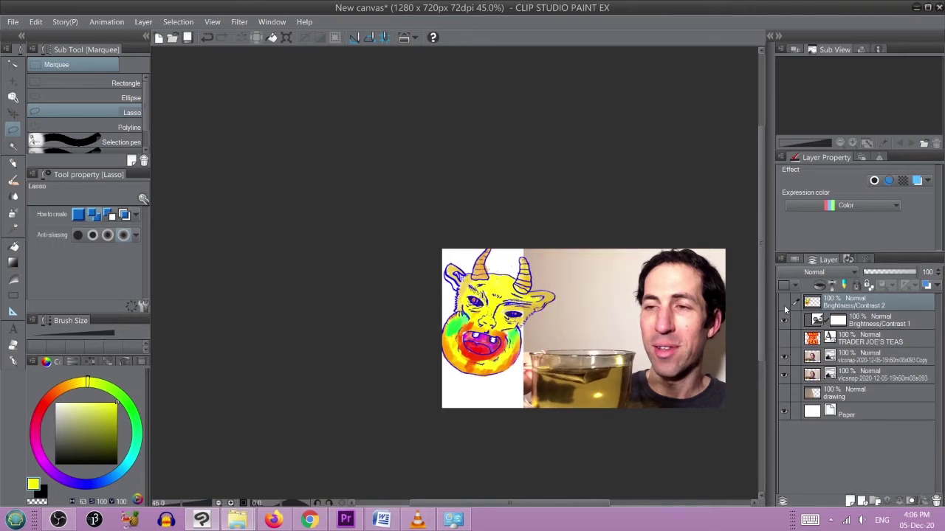
pyautogui.click(783, 303)
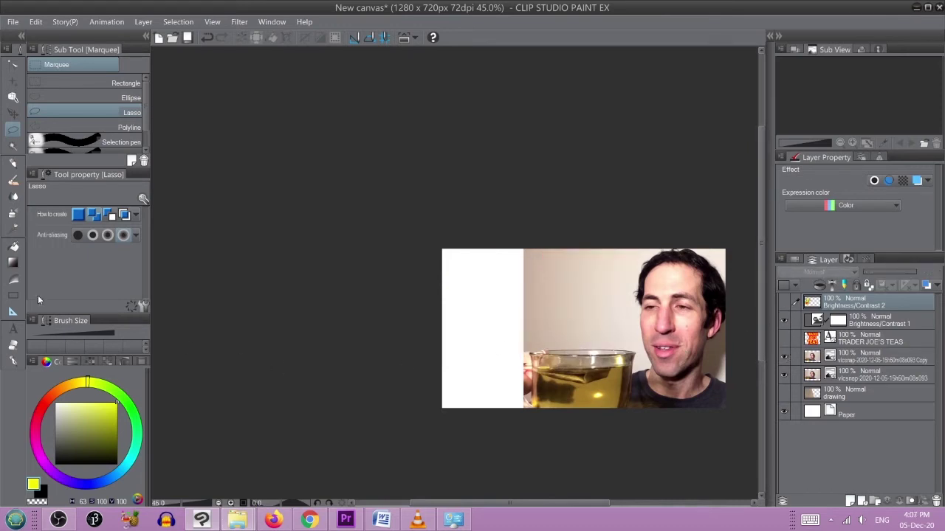
pyautogui.click(12, 146)
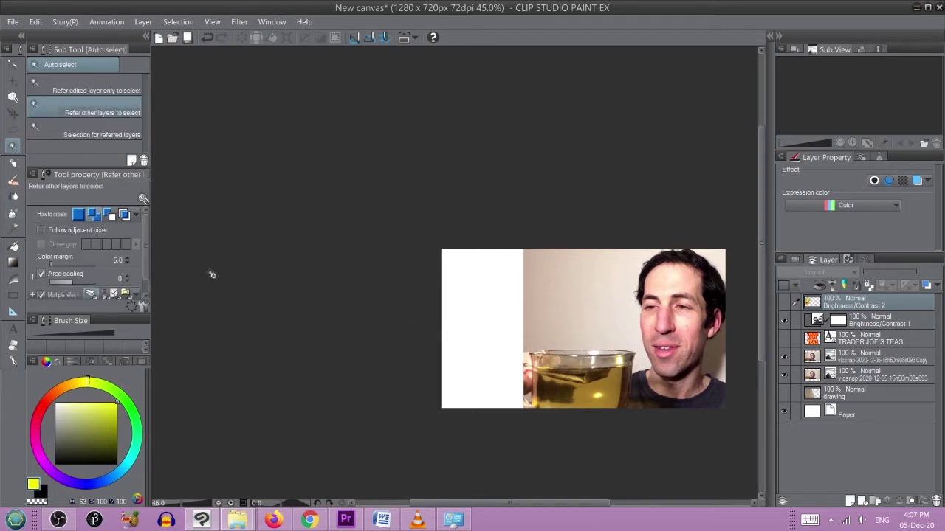
pyautogui.click(588, 340)
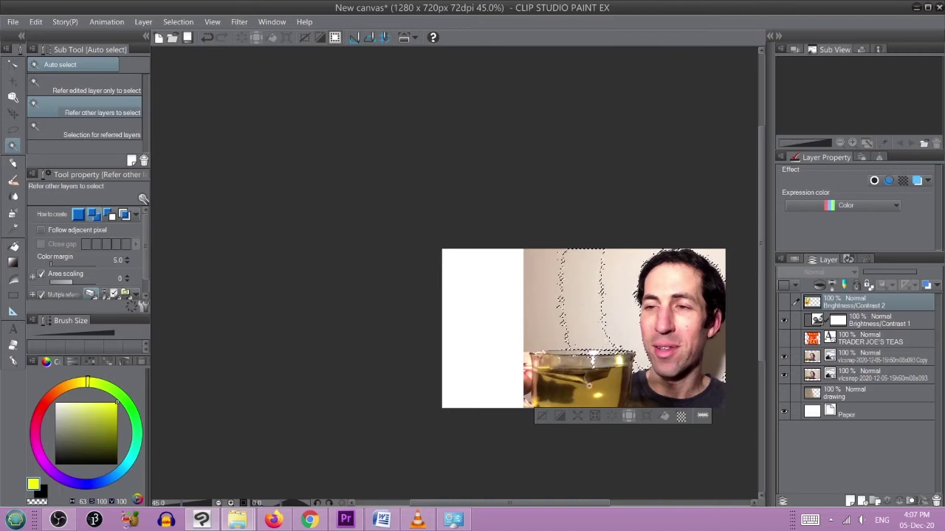
pyautogui.click(543, 418)
pyautogui.click(598, 315)
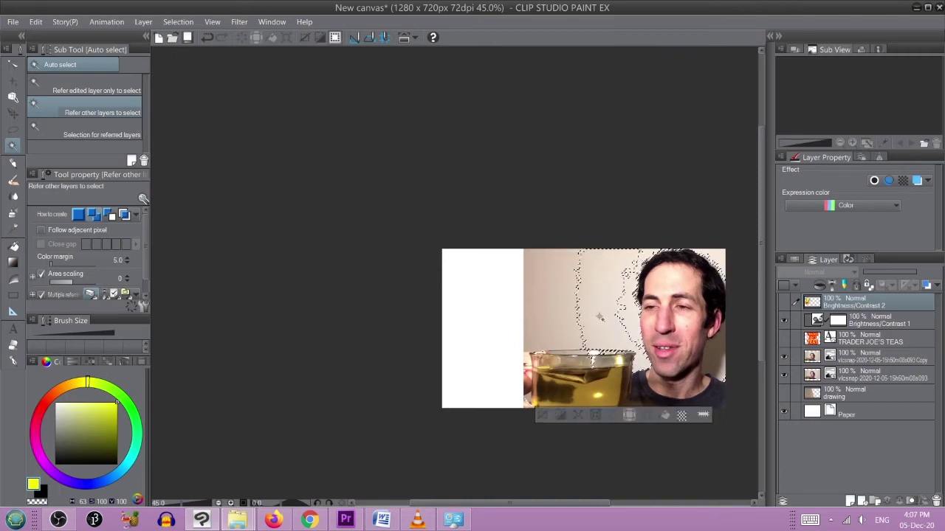
pyautogui.click(545, 417)
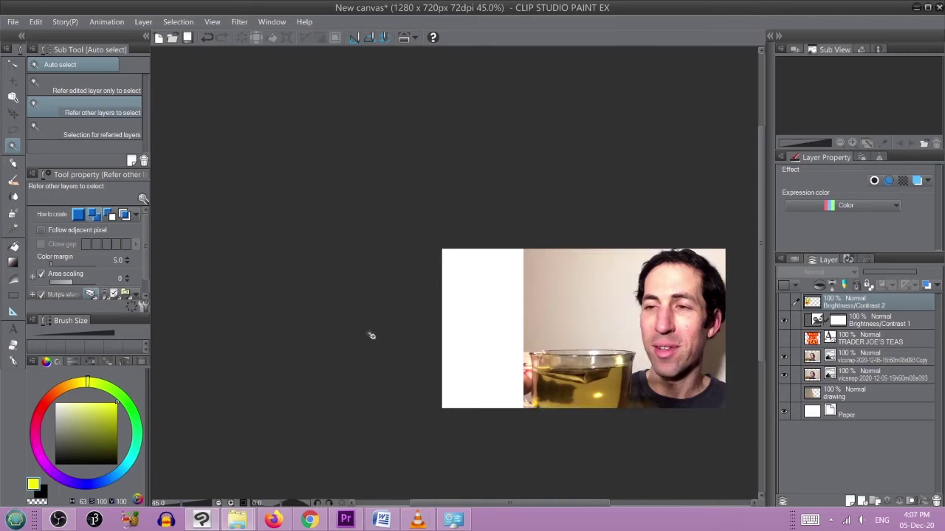
# Step: Adjust Color margin between 6 and 14, auto-selecting the wall background with each
pyautogui.click(127, 257)
pyautogui.click(127, 257)
pyautogui.click(127, 258)
pyautogui.click(610, 301)
pyautogui.click(126, 263)
pyautogui.click(126, 262)
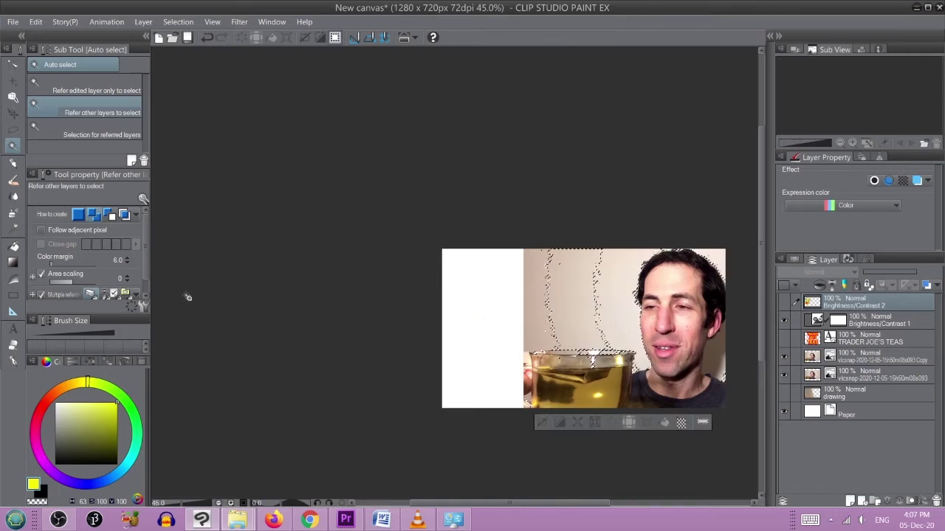
pyautogui.click(127, 258)
pyautogui.click(127, 258)
pyautogui.click(127, 257)
pyautogui.click(127, 257)
pyautogui.click(127, 258)
pyautogui.click(127, 257)
pyautogui.click(128, 257)
pyautogui.click(128, 257)
pyautogui.click(541, 422)
pyautogui.click(547, 406)
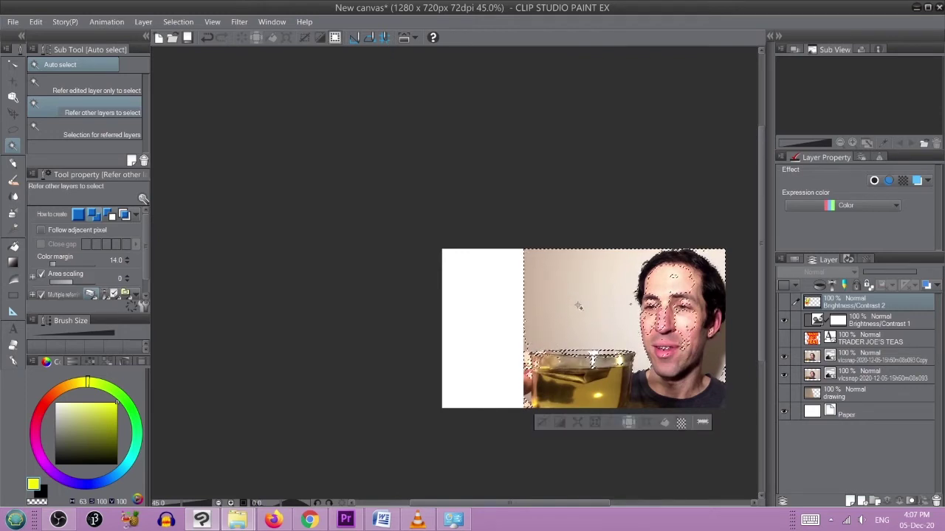
# Step: Enable Follow adjacent pixel and reselect the wall beside the man's face
pyautogui.click(41, 229)
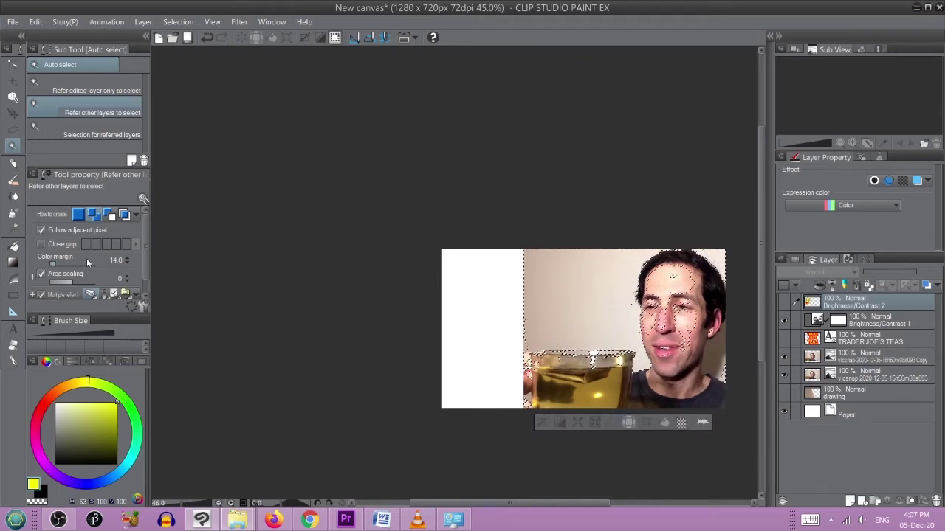
pyautogui.click(540, 423)
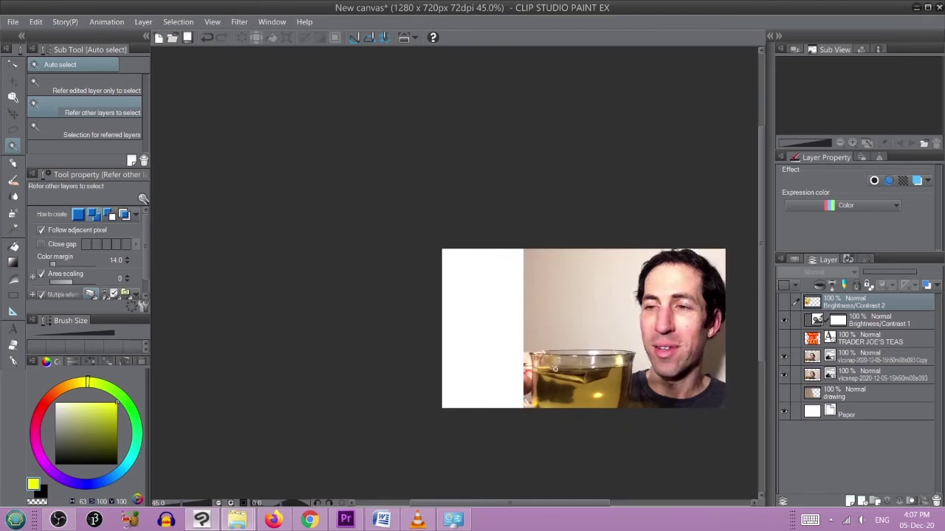
pyautogui.click(562, 315)
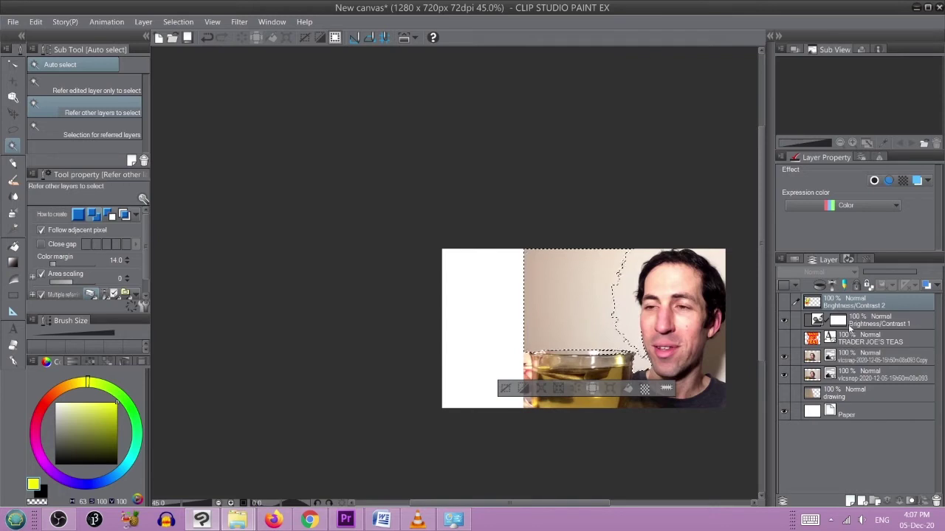
pyautogui.click(785, 321)
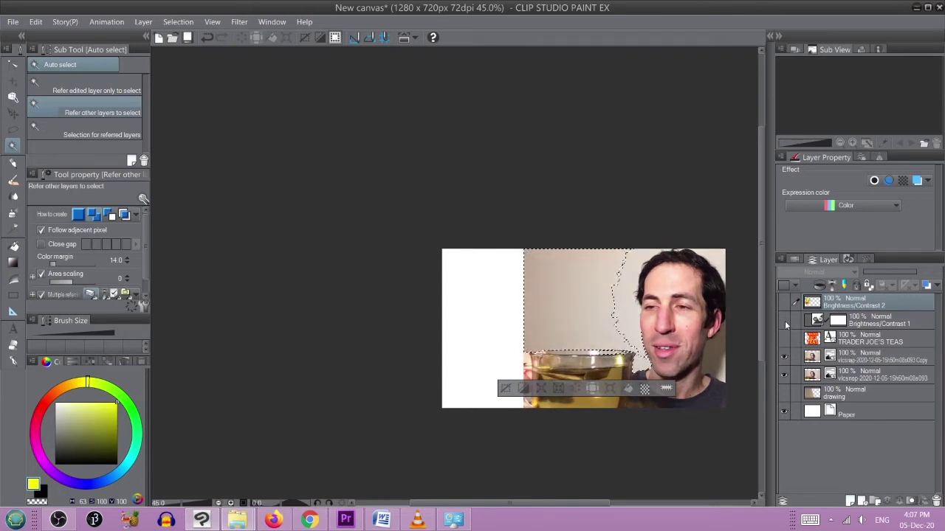
# Step: Make the vlcsnap Copy layer active and auto-select the wall background on it
pyautogui.click(785, 320)
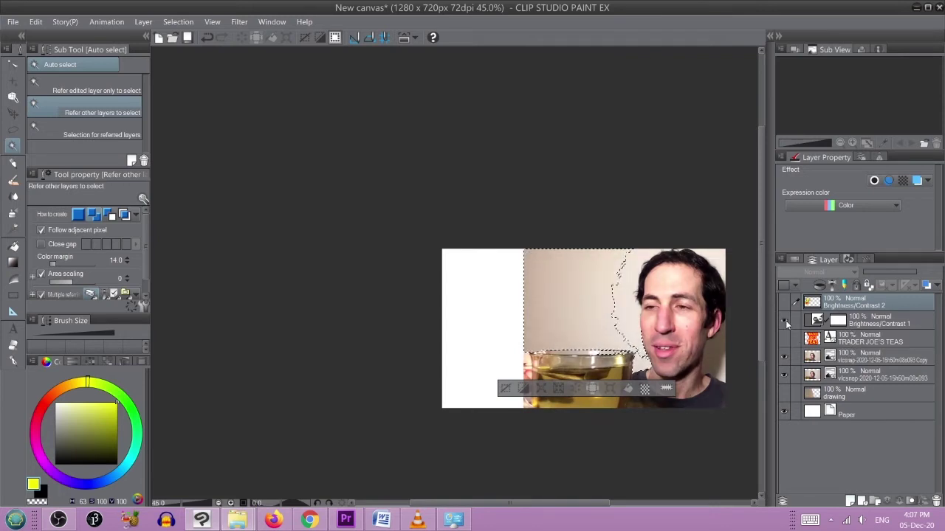
pyautogui.click(786, 360)
pyautogui.click(785, 360)
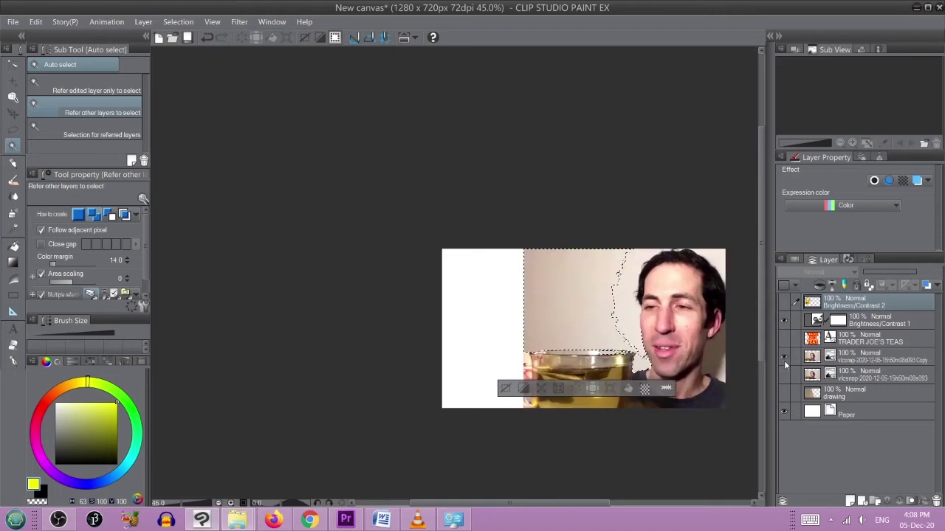
pyautogui.click(850, 351)
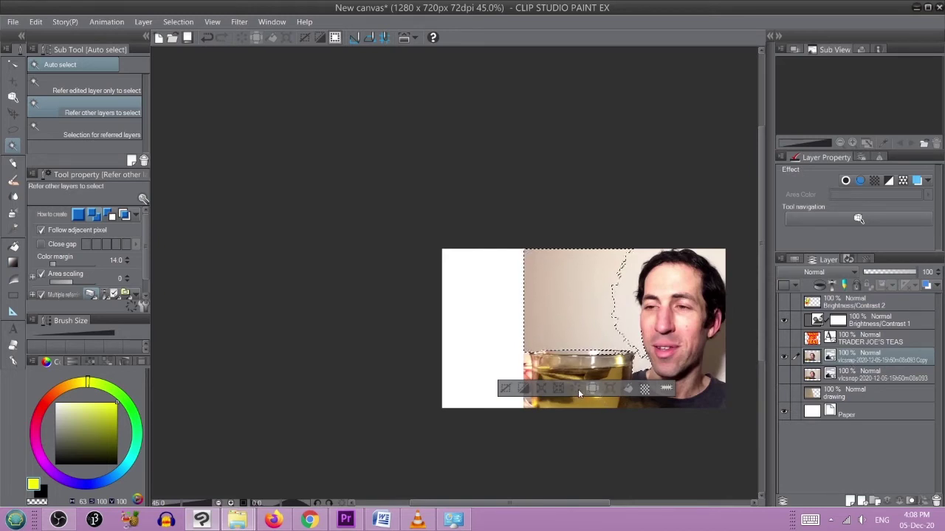
pyautogui.click(505, 388)
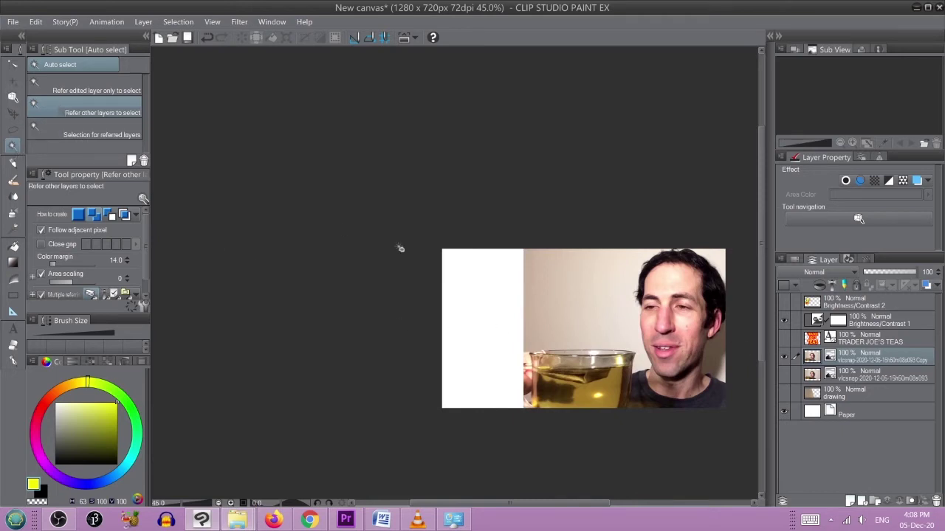
pyautogui.click(556, 313)
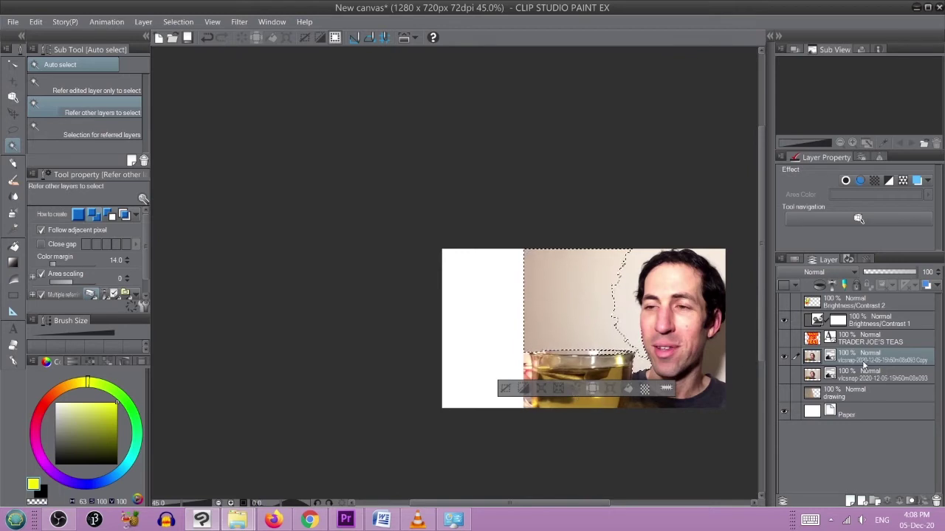
# Step: Rasterize the photo copy, clear the selected wall to white, extend the selection, and deselect
pyautogui.rightClick(860, 360)
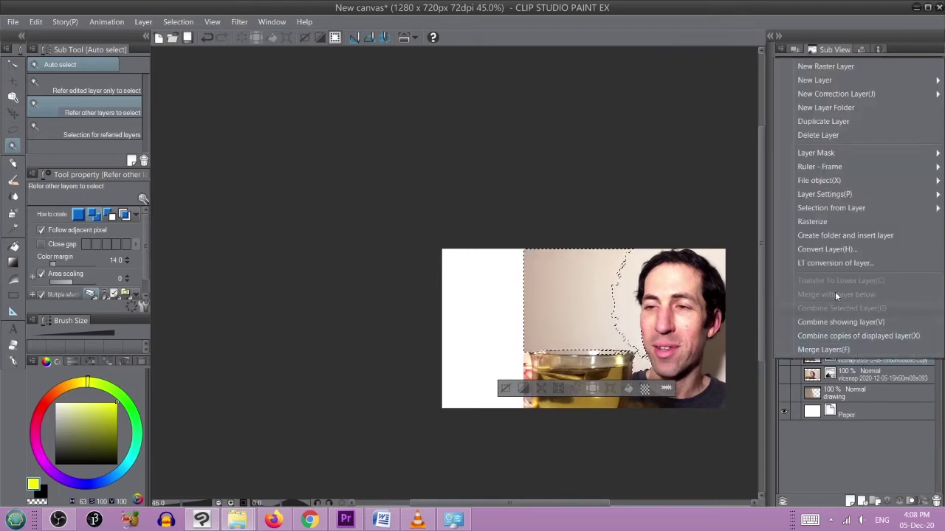
pyautogui.click(821, 222)
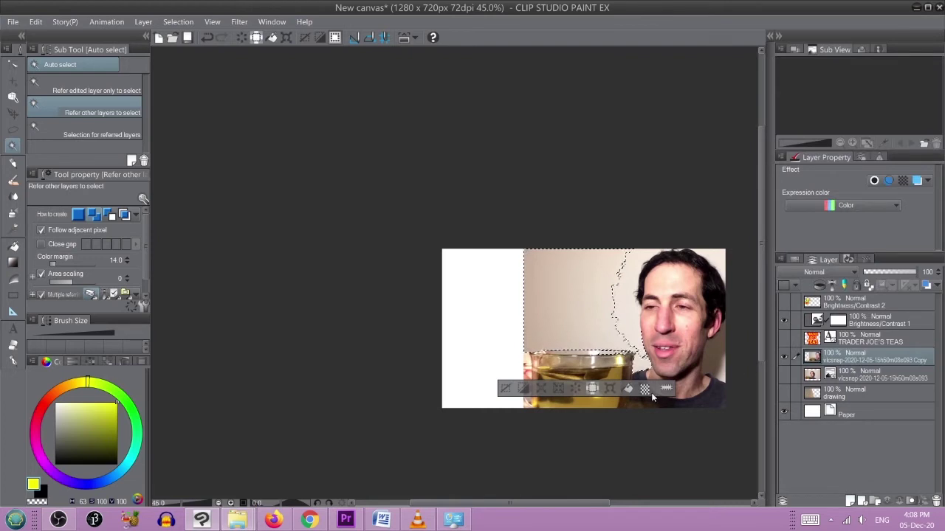
pyautogui.click(578, 390)
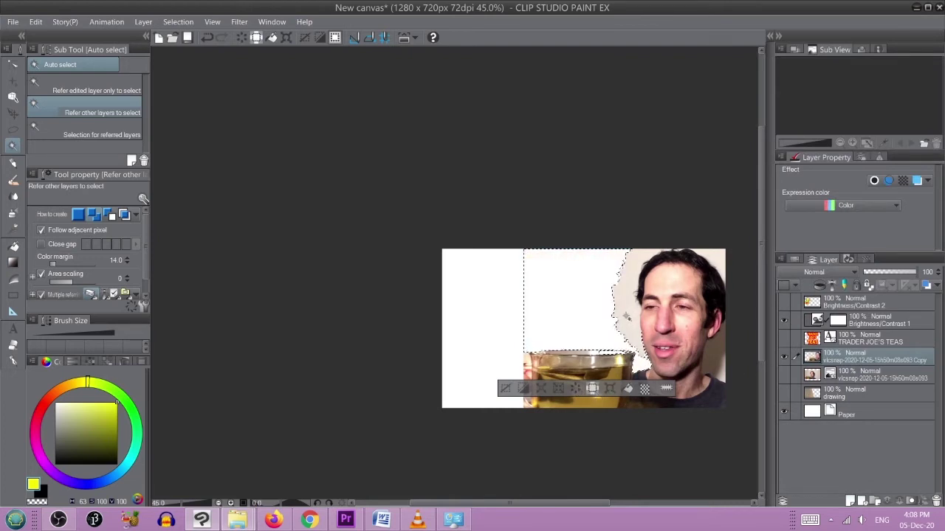
pyautogui.keyDown('shift'); pyautogui.click(634, 319); pyautogui.keyUp('shift')
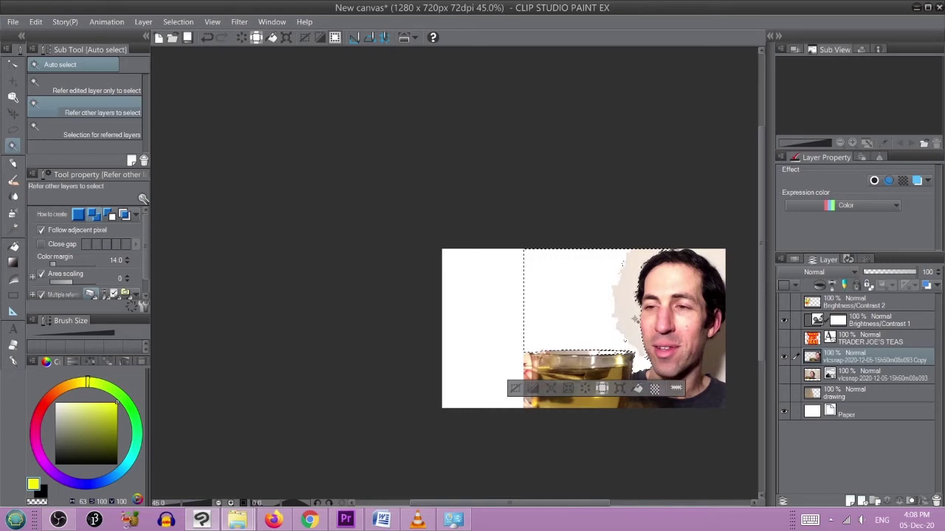
pyautogui.click(515, 389)
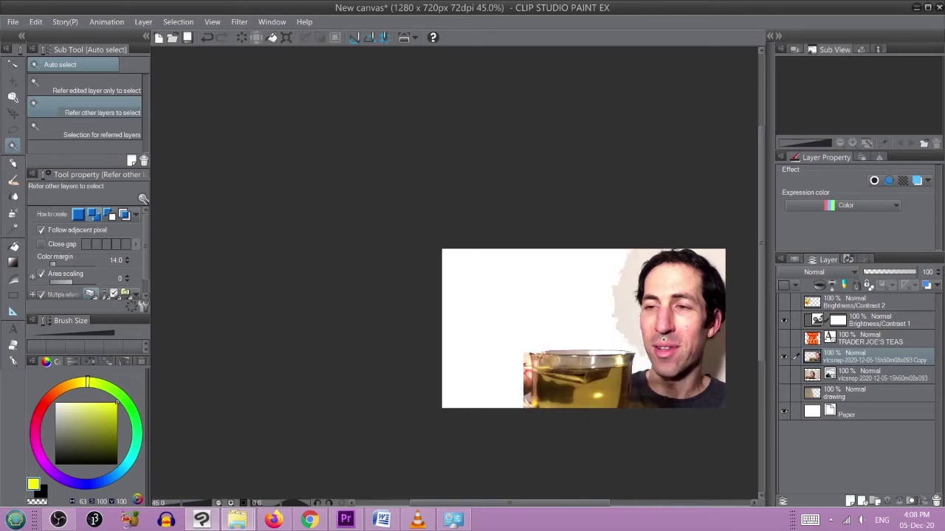
pyautogui.scroll(5, 663, 339)
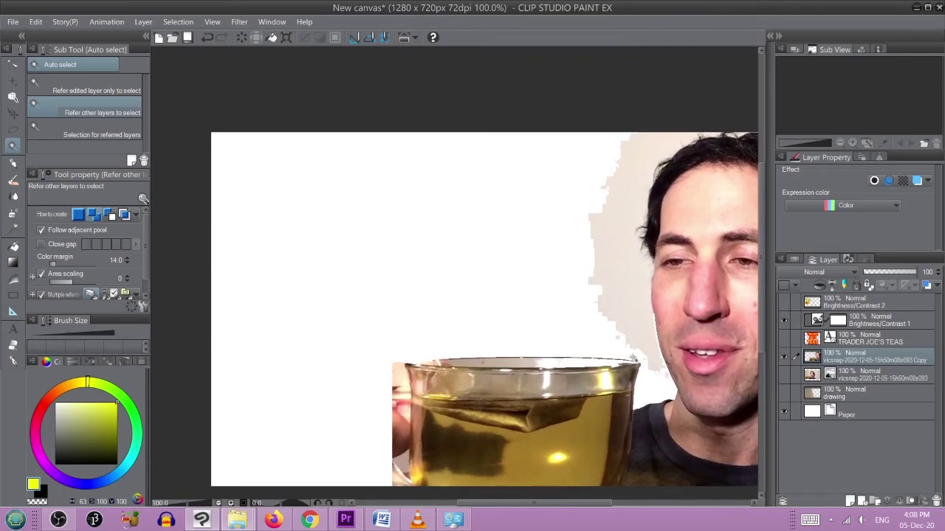
# Step: Select the white area left of the face and delete it
pyautogui.click(653, 367)
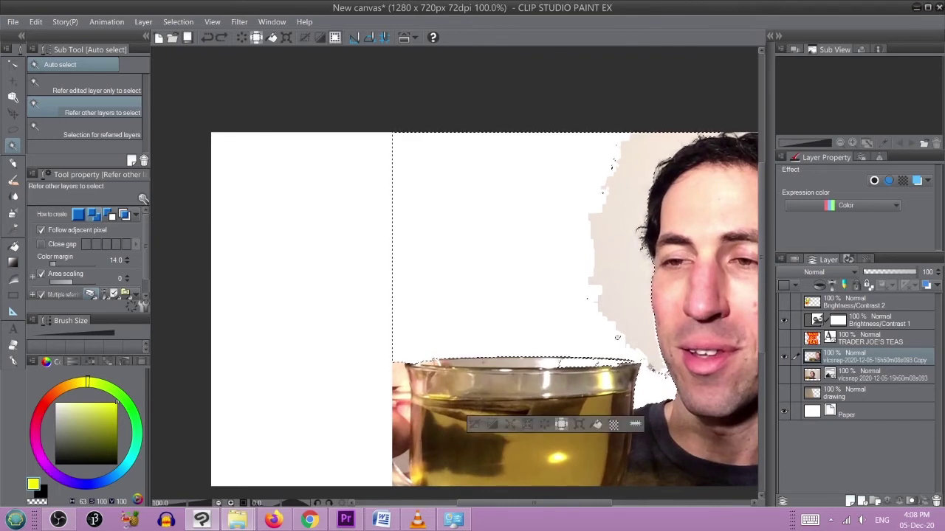
pyautogui.press('Delete')
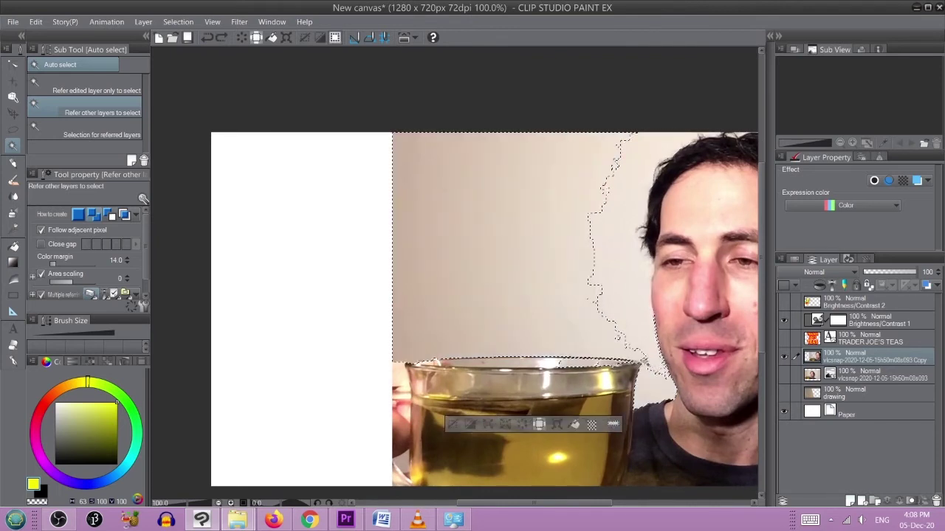
pyautogui.scroll(4, 634, 366)
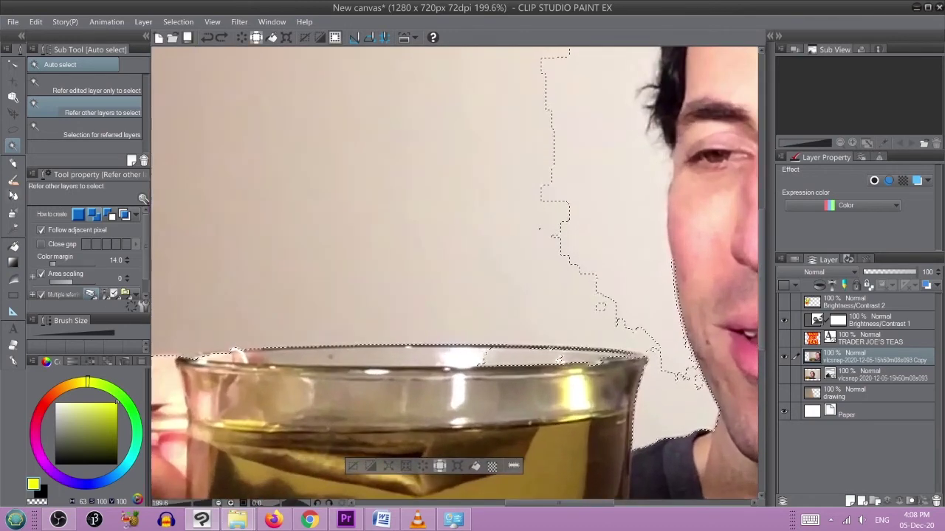
# Step: Use the Lasso with Select additionally to clear the wall to white, then undo it
pyautogui.click(11, 132)
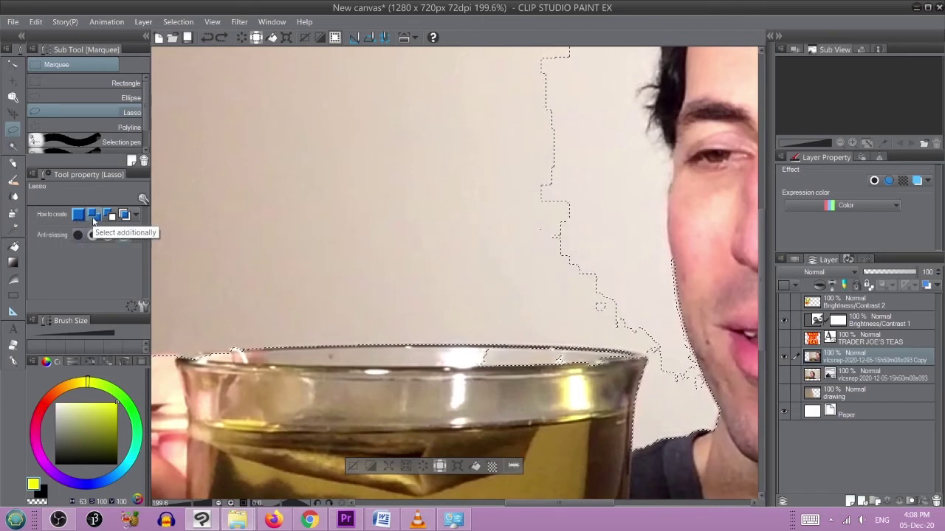
pyautogui.click(111, 218)
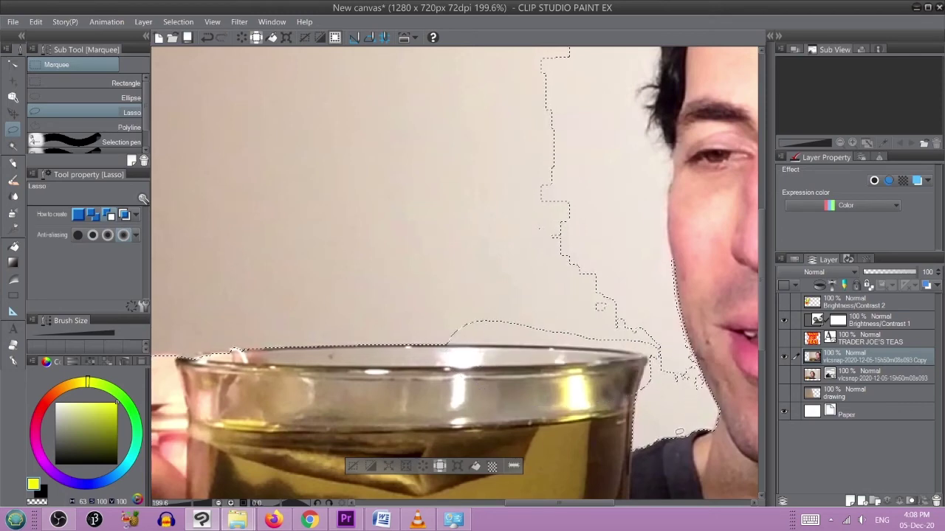
pyautogui.scroll(-4, 670, 436)
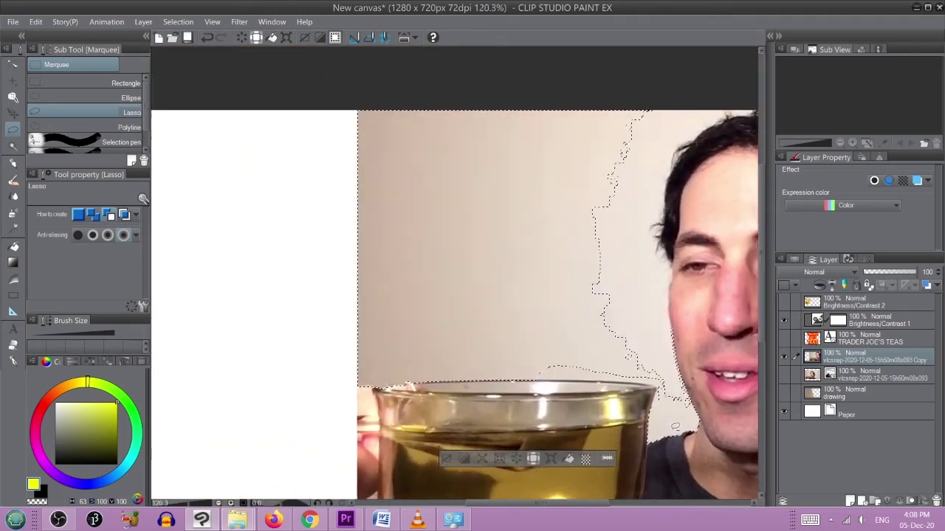
pyautogui.scroll(-1, 675, 426)
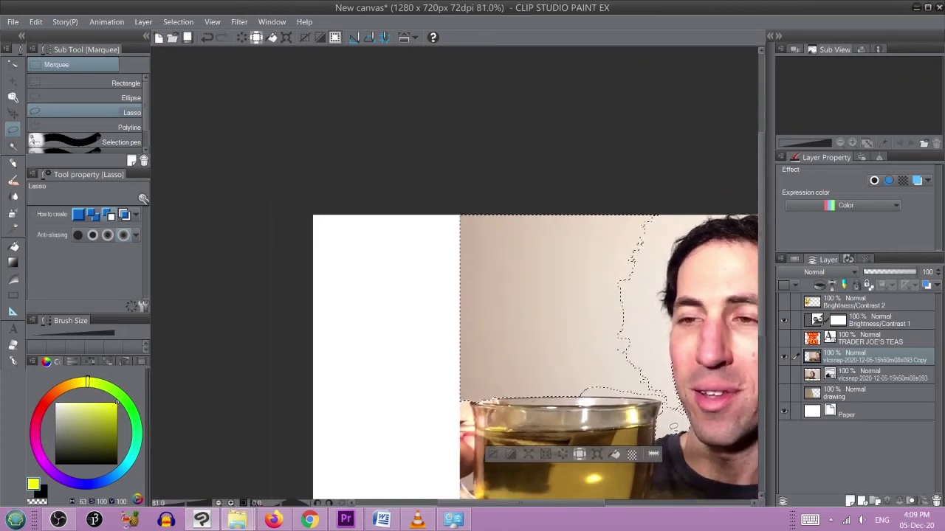
pyautogui.scroll(-1, 675, 426)
pyautogui.moveTo(675, 426); pyautogui.dragTo(478, 427)
pyautogui.scroll(-1, 478, 426)
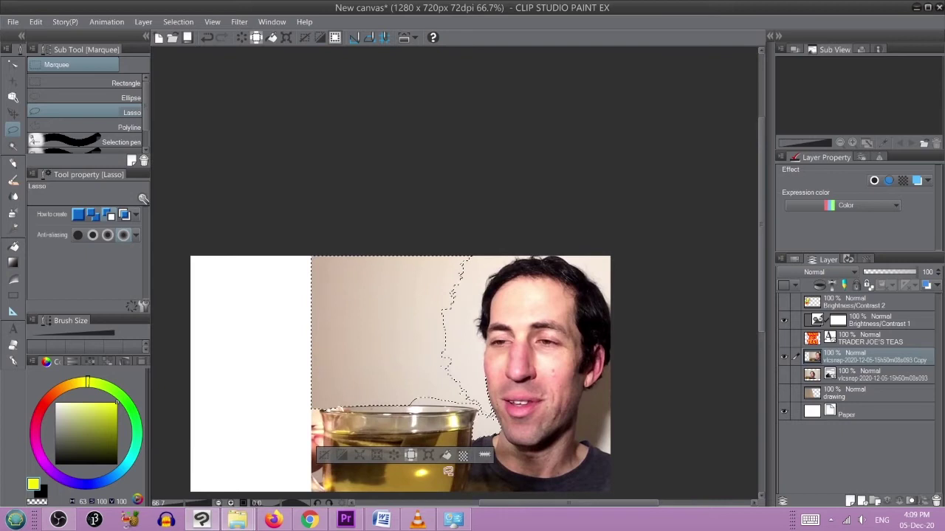
pyautogui.click(393, 456)
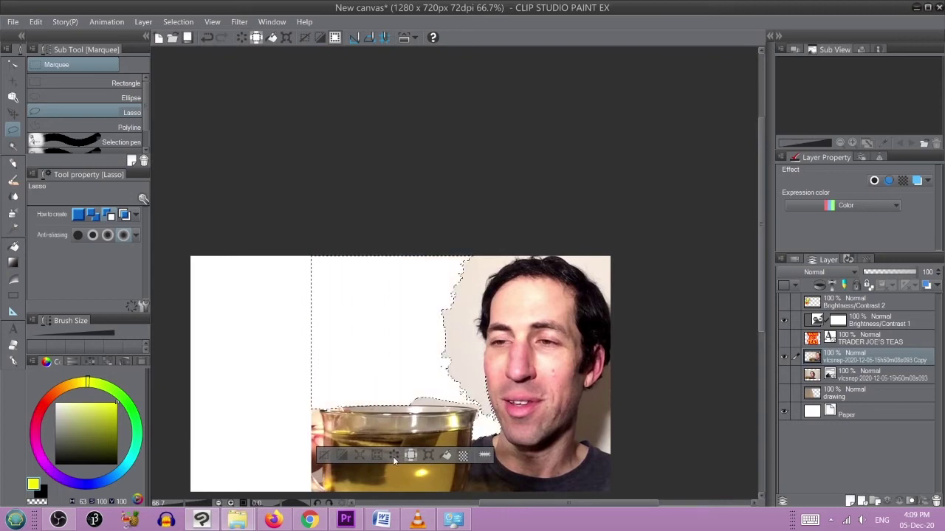
pyautogui.click(324, 455)
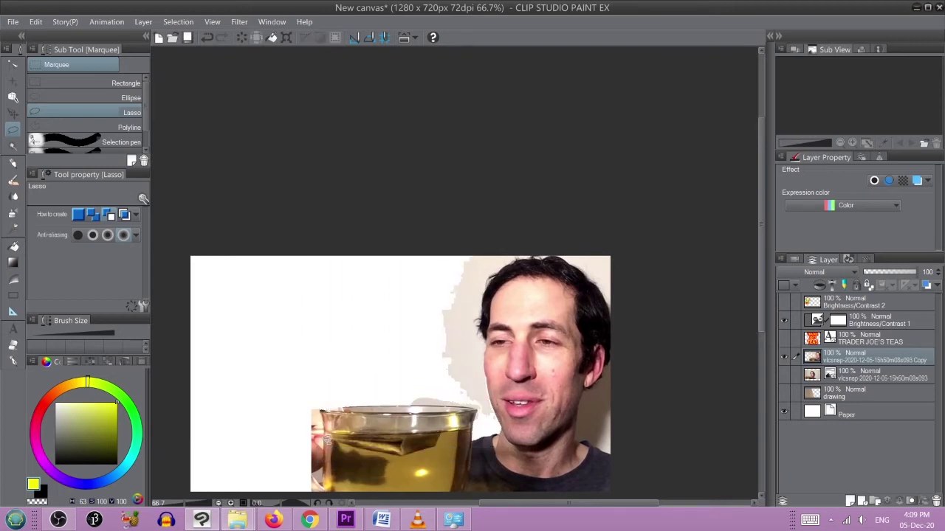
pyautogui.hotkey('ctrl', 'z')
pyautogui.hotkey('ctrl', 'z')
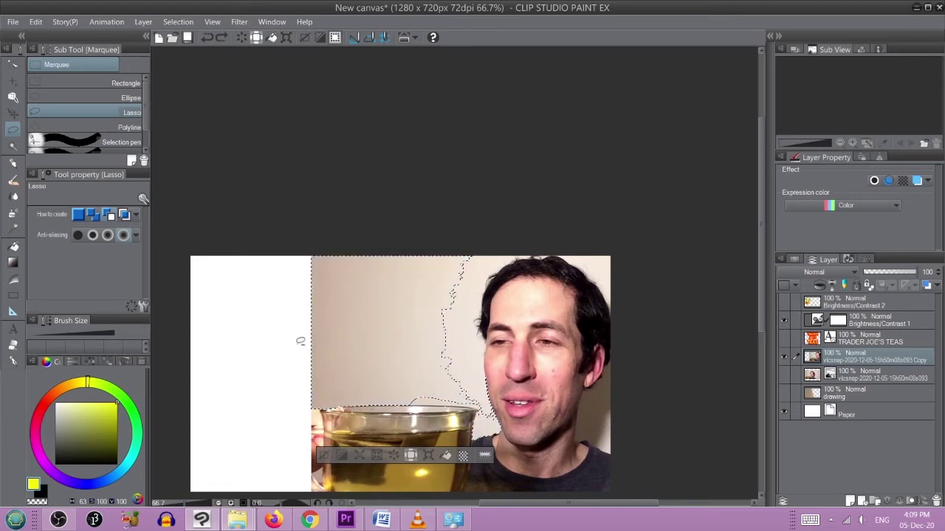
# Step: Auto-select the beige wall behind the glass and the left strip, and clear both to white
pyautogui.click(324, 454)
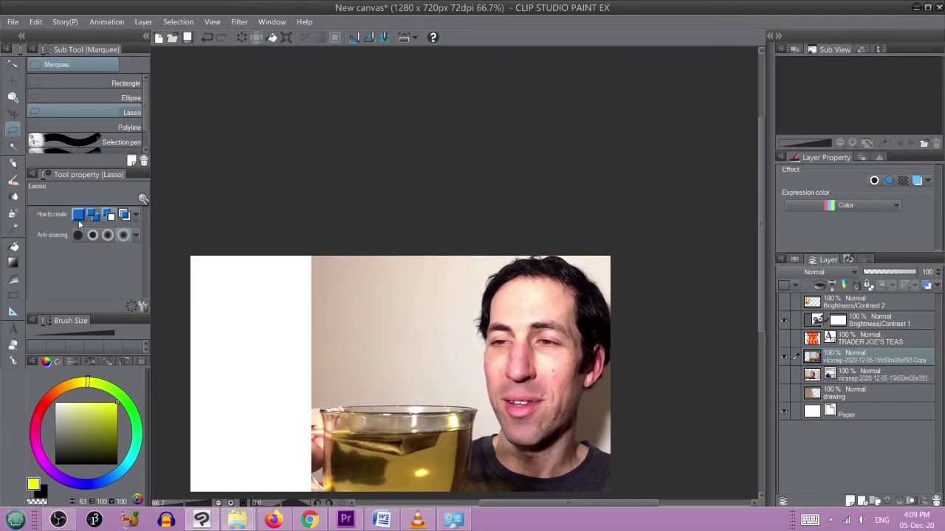
pyautogui.click(13, 146)
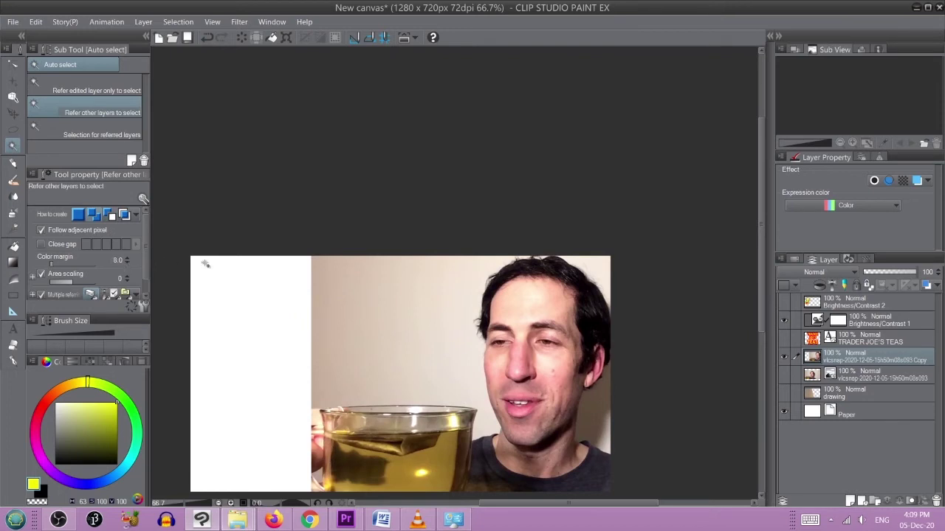
pyautogui.click(408, 383)
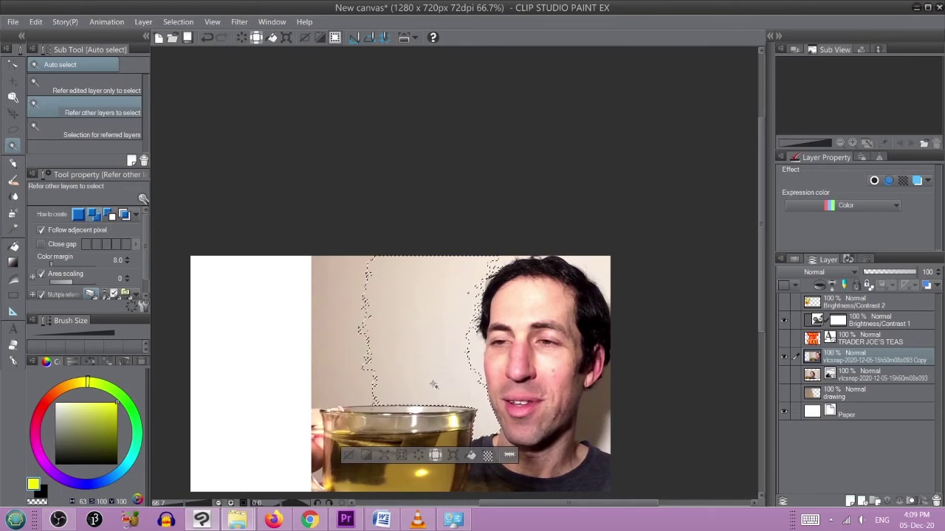
pyautogui.click(418, 455)
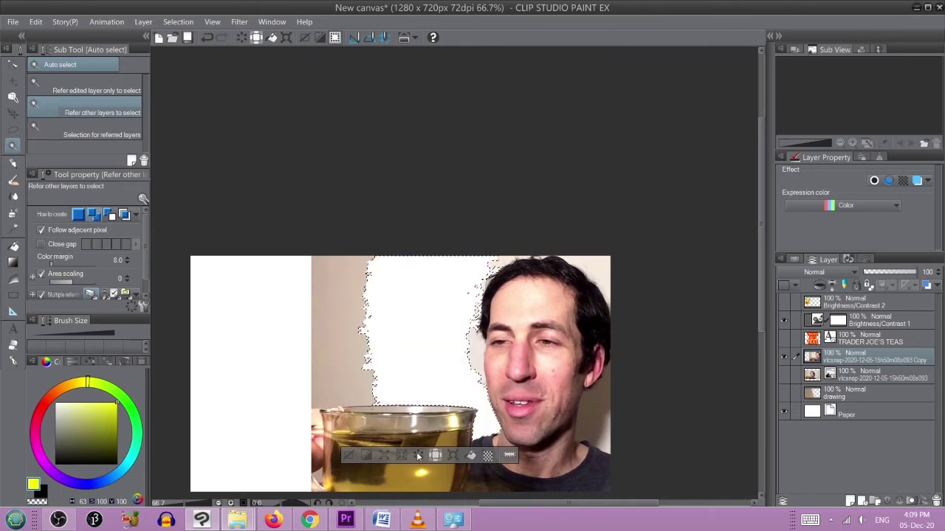
pyautogui.click(343, 378)
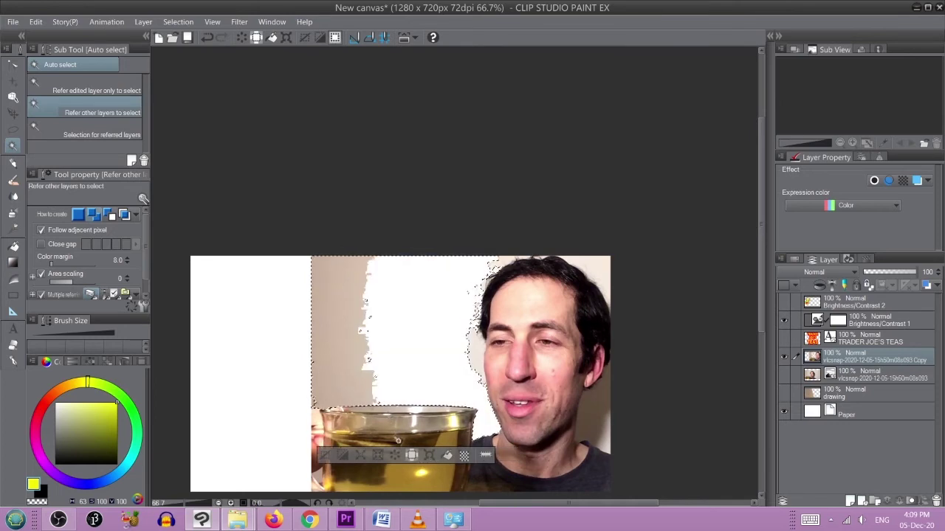
pyautogui.click(394, 454)
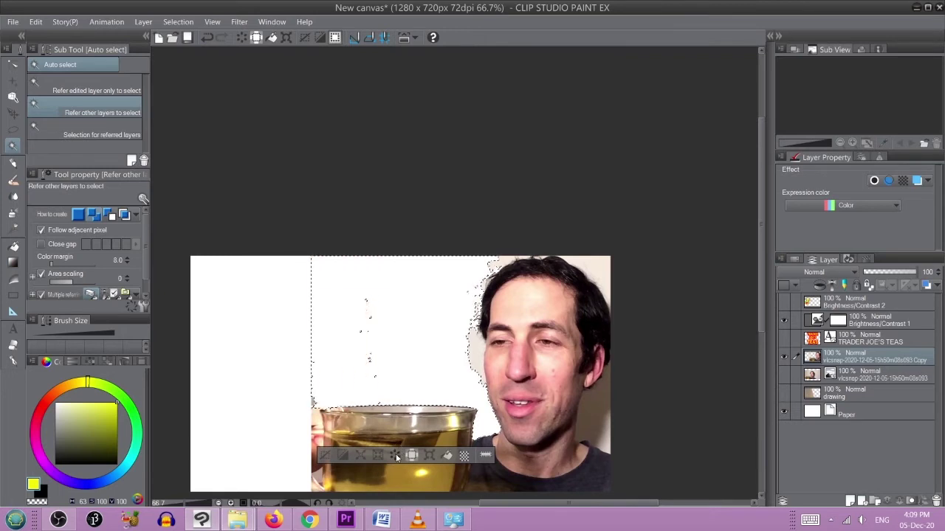
pyautogui.click(325, 455)
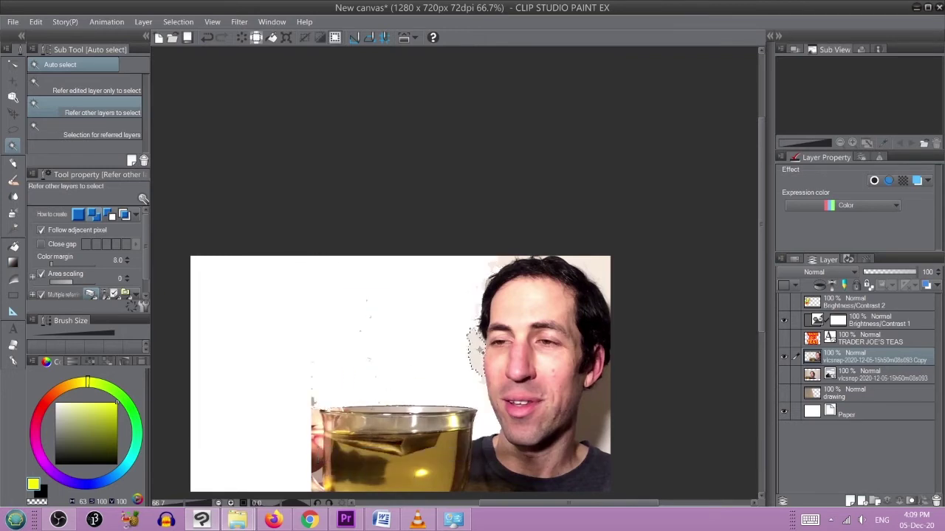
# Step: Clear the top-right corner by the hair, then set Color margin 5.0 and select the wall right of the hair
pyautogui.click(481, 349)
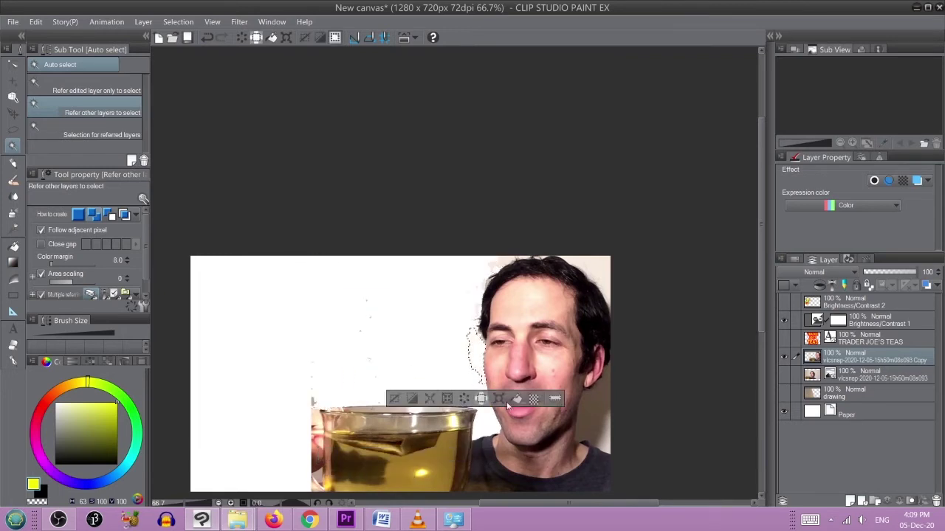
pyautogui.click(400, 400)
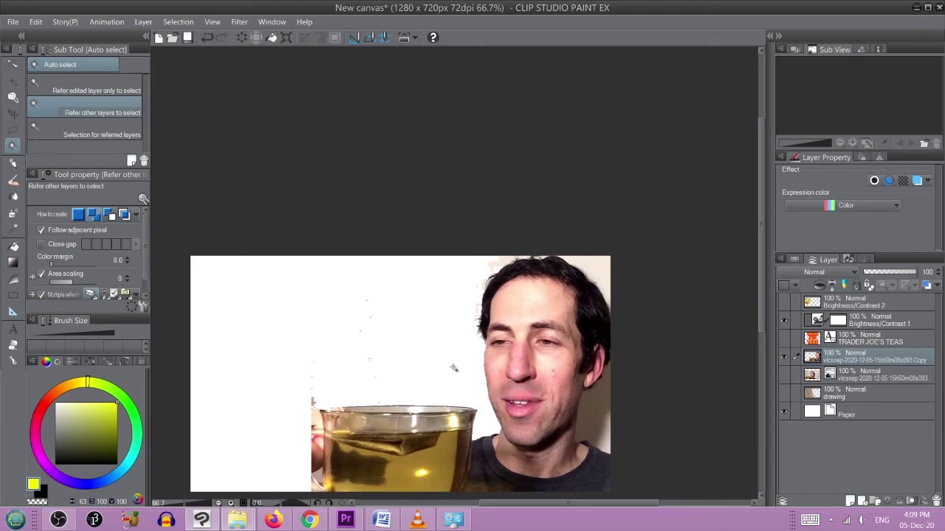
pyautogui.click(603, 274)
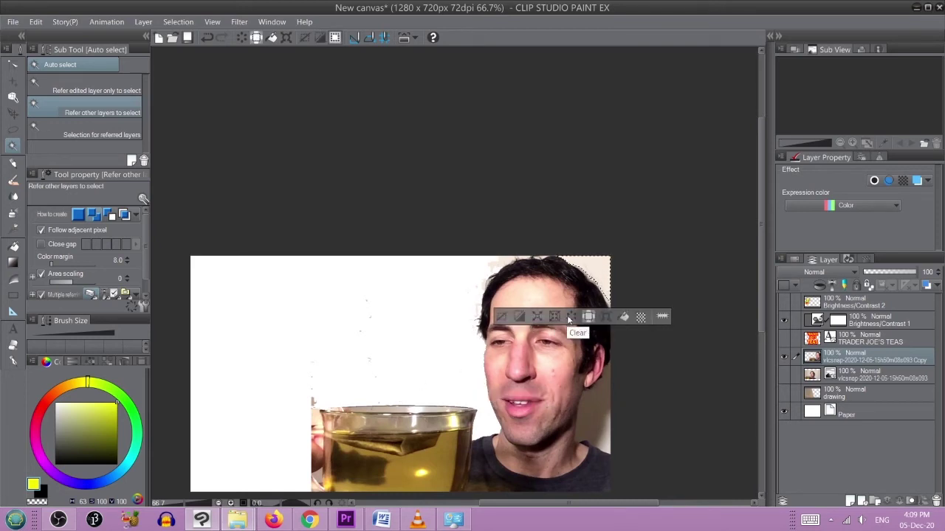
pyautogui.click(569, 316)
pyautogui.click(502, 317)
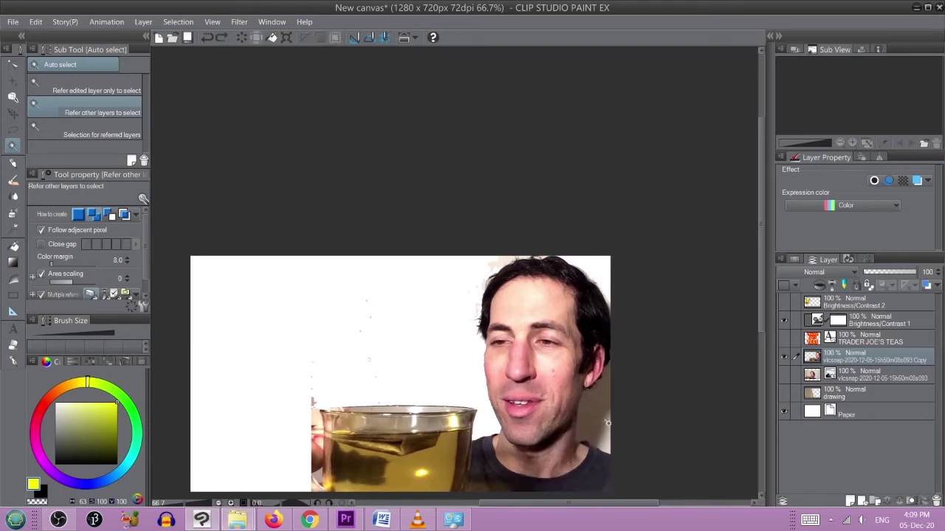
pyautogui.click(128, 263)
pyautogui.click(607, 410)
pyautogui.scroll(2, 611, 418)
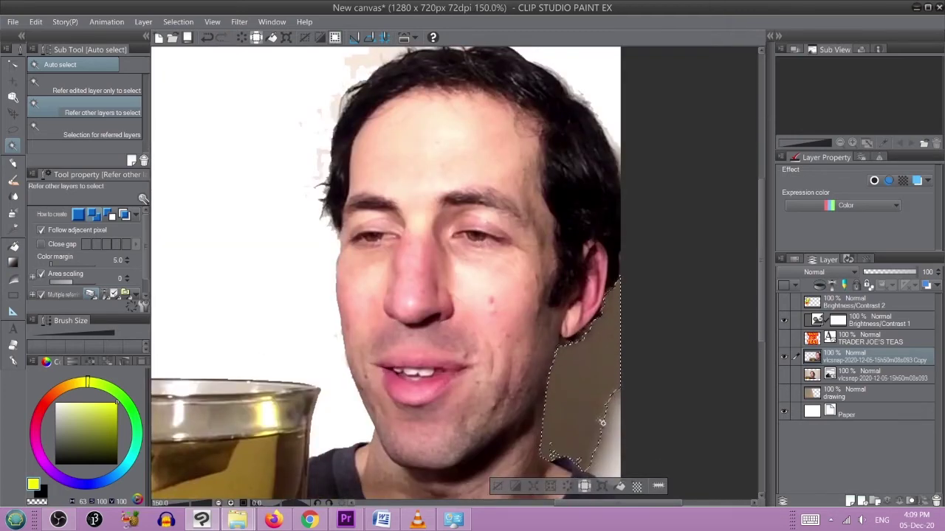
# Step: Select the brown background right of the face and neck, clear it to white, and deselect
pyautogui.moveTo(590, 406); pyautogui.dragTo(510, 334)
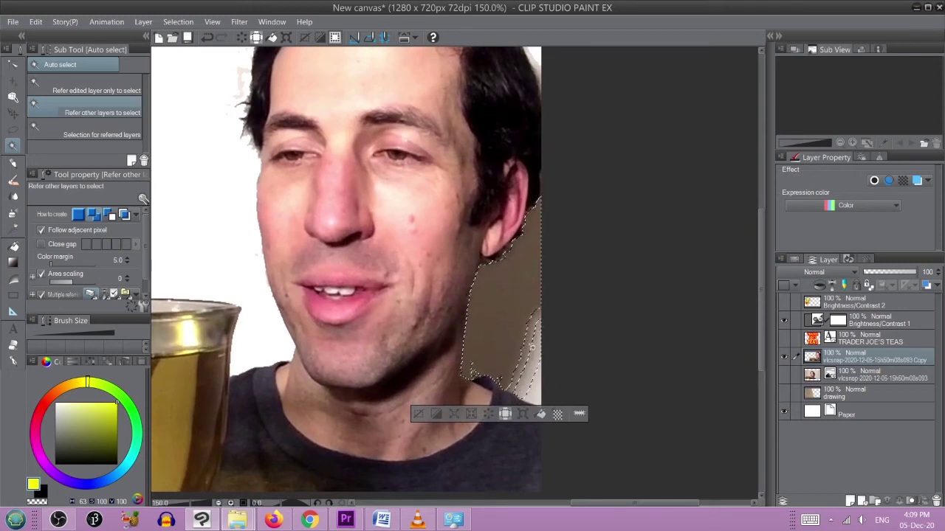
pyautogui.click(540, 381)
pyautogui.click(539, 385)
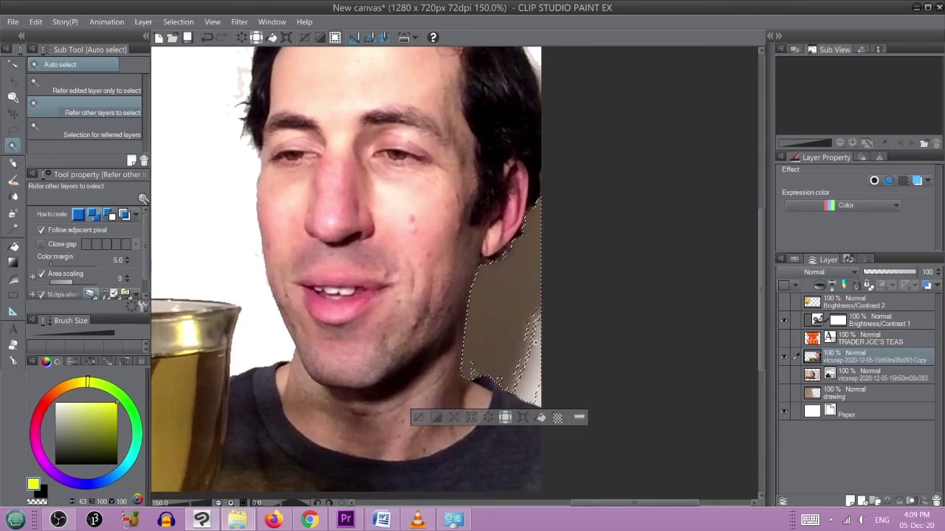
pyautogui.click(505, 418)
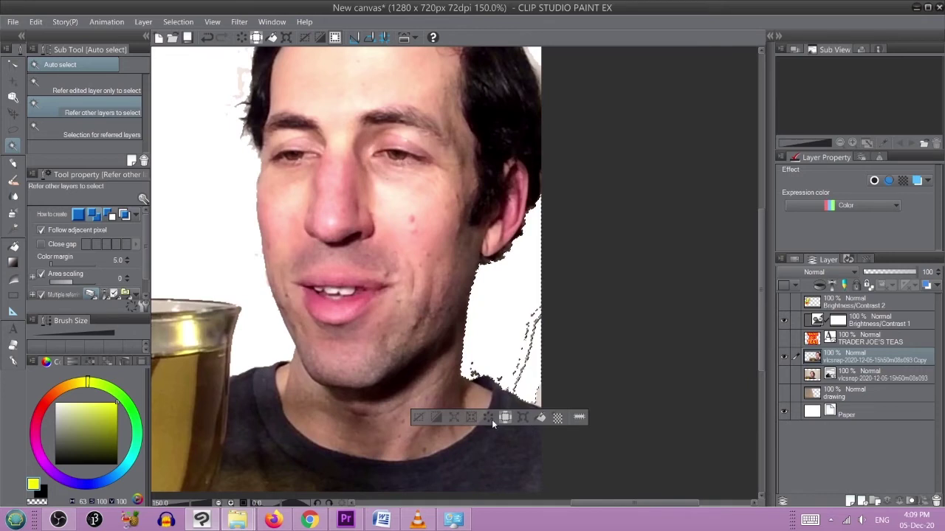
pyautogui.click(418, 418)
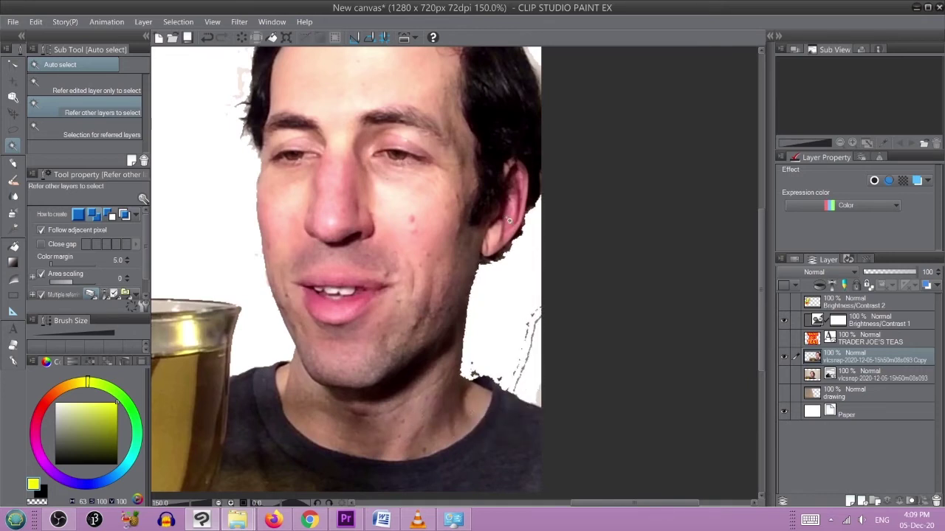
pyautogui.click(13, 129)
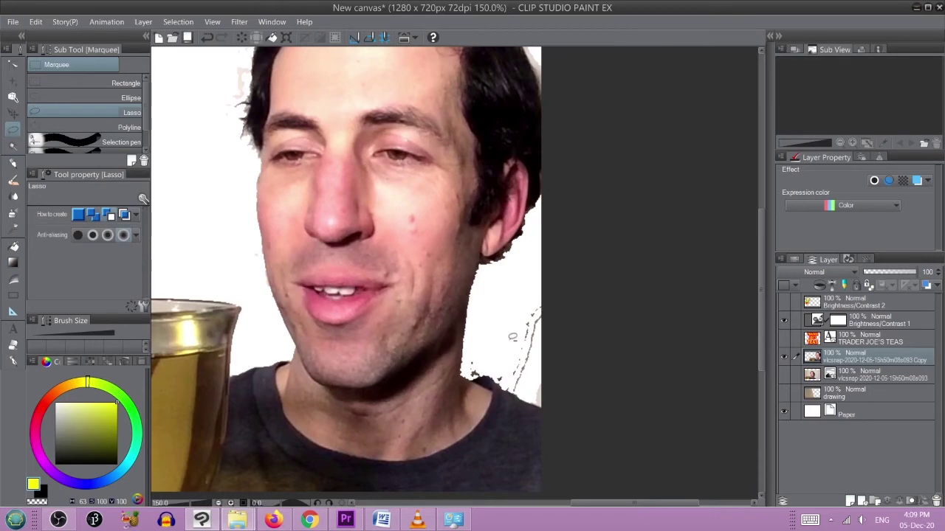
# Step: Lasso the grey specks beside the neck, clear them to white, and deselect
pyautogui.scroll(3, 505, 341)
pyautogui.moveTo(569, 268)
pyautogui.mouseDown()
pyautogui.moveTo(576, 169)
pyautogui.moveTo(514, 163)
pyautogui.moveTo(465, 292)
pyautogui.mouseUp()
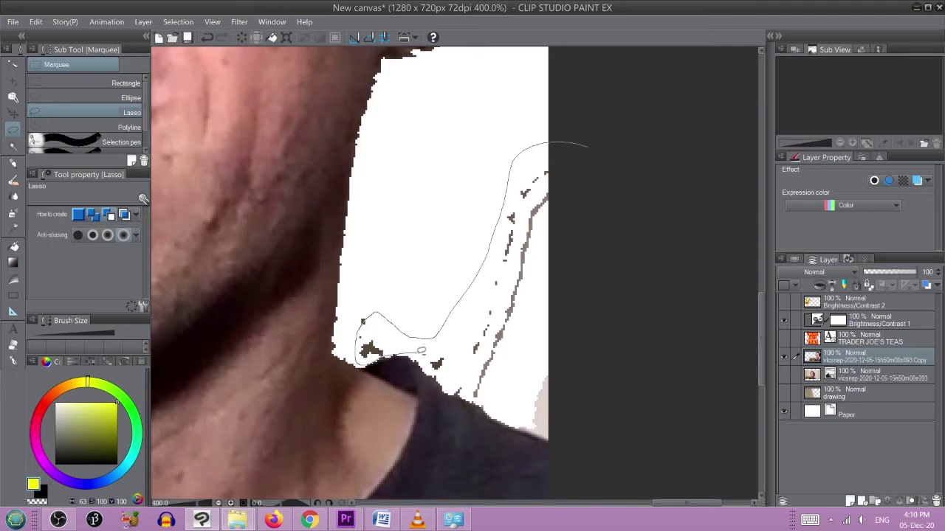
pyautogui.moveTo(531, 400)
pyautogui.mouseDown()
pyautogui.moveTo(596, 392)
pyautogui.moveTo(559, 394)
pyautogui.mouseUp()
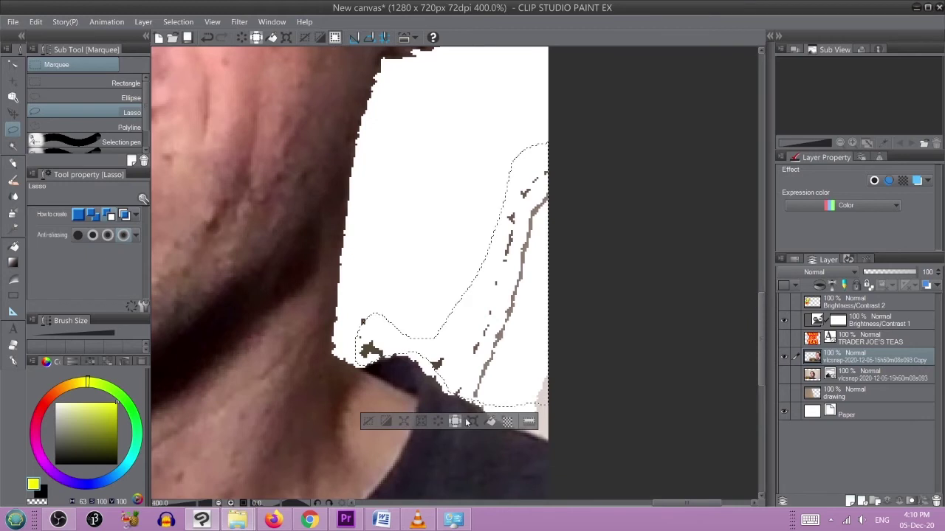
pyautogui.click(438, 422)
pyautogui.hotkey('ctrl', 'd')
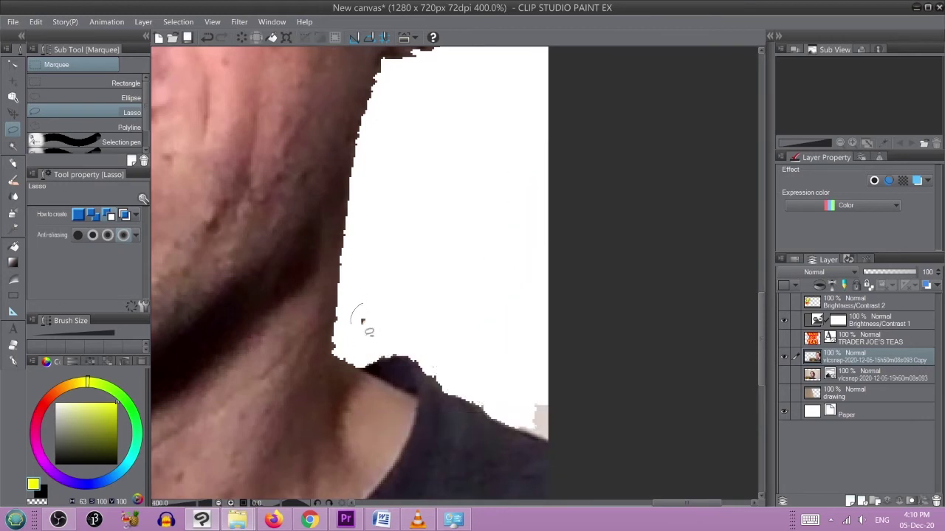
# Step: Lasso the remaining dark specks near the neck and lower right, and delete them
pyautogui.moveTo(362, 321); pyautogui.dragTo(357, 330)
pyautogui.moveTo(558, 392)
pyautogui.mouseDown()
pyautogui.moveTo(514, 410)
pyautogui.moveTo(546, 436)
pyautogui.moveTo(588, 412)
pyautogui.moveTo(595, 393)
pyautogui.mouseUp()
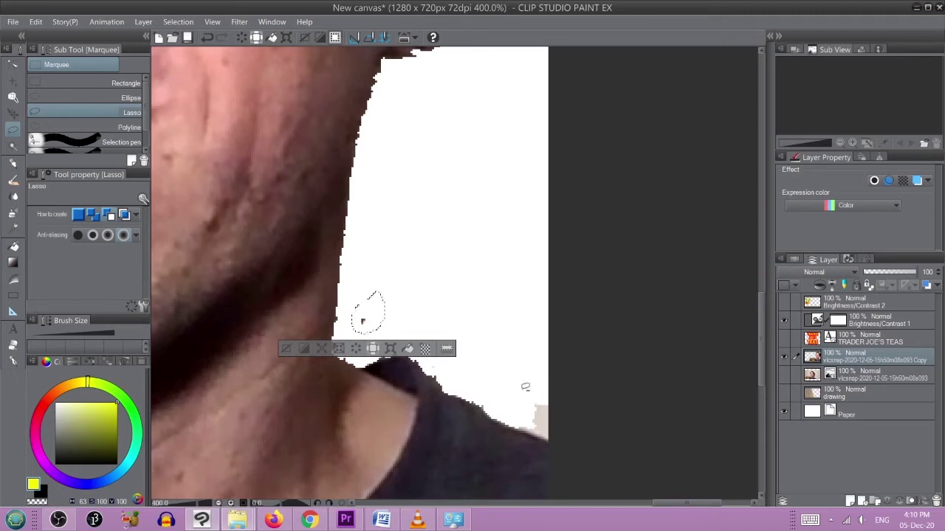
pyautogui.click(286, 350)
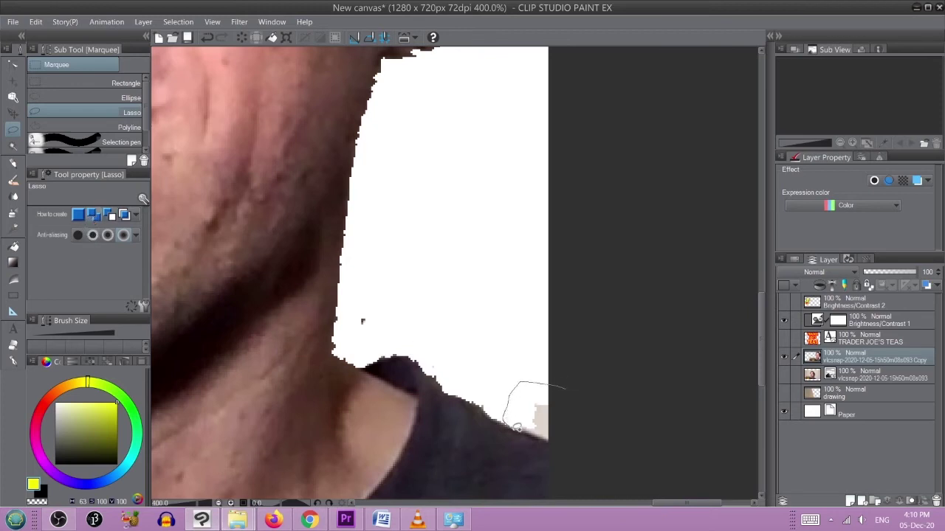
pyautogui.moveTo(550, 437)
pyautogui.mouseDown()
pyautogui.moveTo(607, 409)
pyautogui.moveTo(602, 382)
pyautogui.mouseUp()
pyautogui.moveTo(382, 324)
pyautogui.mouseDown()
pyautogui.moveTo(371, 305)
pyautogui.moveTo(385, 325)
pyautogui.mouseUp()
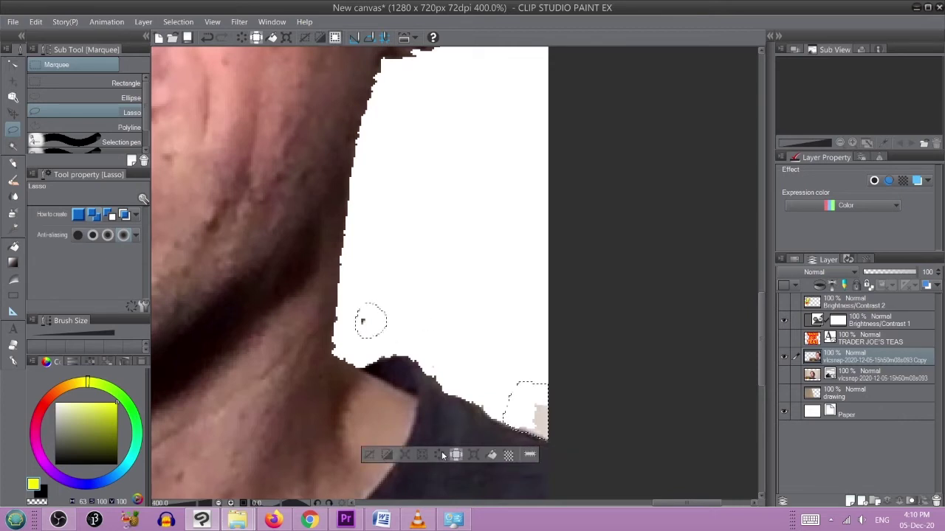
pyautogui.press('Delete')
pyautogui.click(369, 455)
pyautogui.scroll(-5, 440, 357)
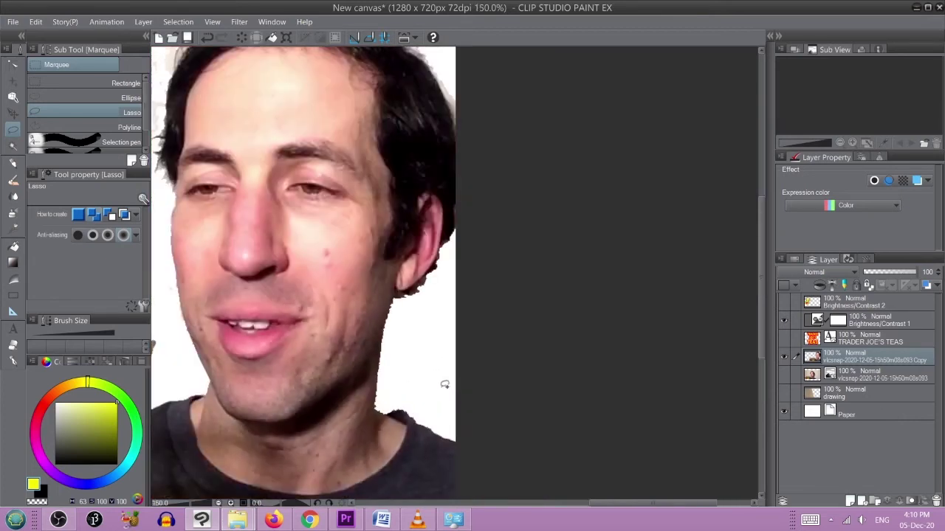
# Step: Lasso and erase the dark fringe along the ear and the hair fringe below it
pyautogui.scroll(5, 440, 358)
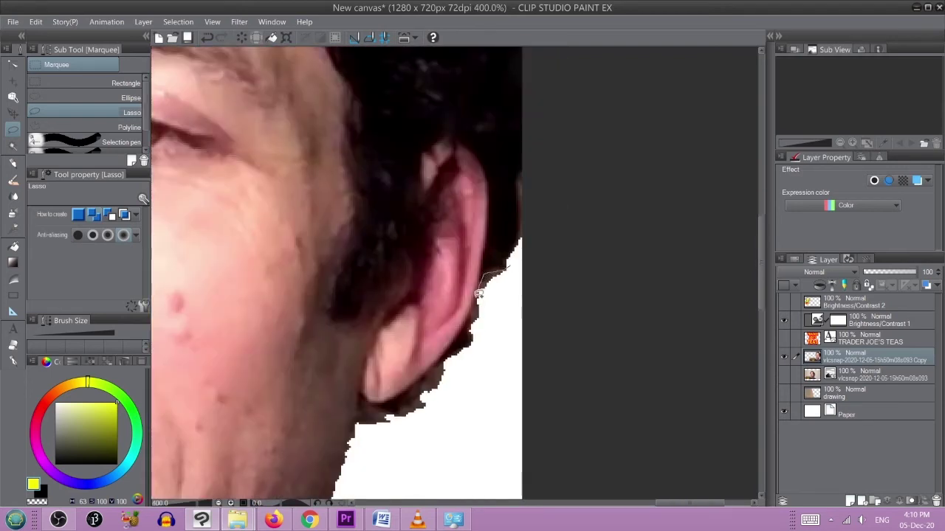
pyautogui.moveTo(474, 307)
pyautogui.mouseDown()
pyautogui.moveTo(430, 371)
pyautogui.moveTo(424, 388)
pyautogui.moveTo(440, 407)
pyautogui.moveTo(498, 393)
pyautogui.moveTo(530, 301)
pyautogui.mouseUp()
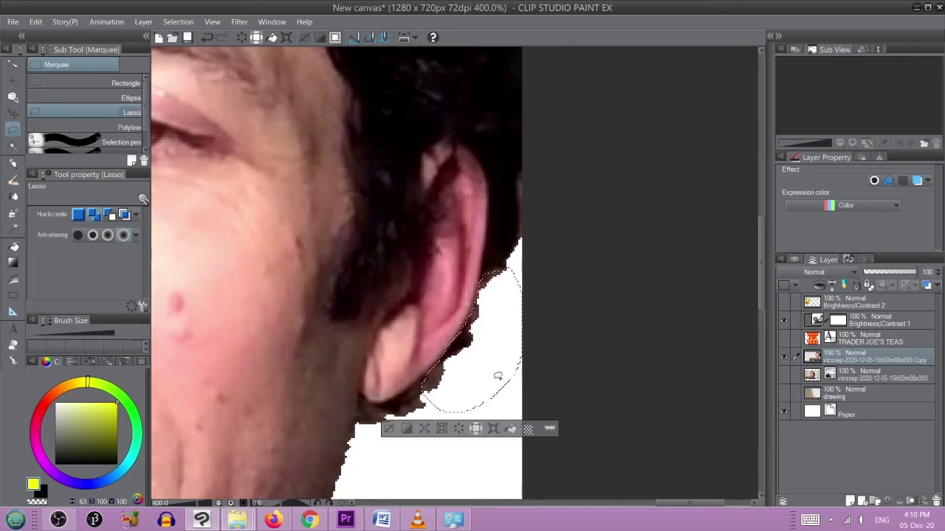
pyautogui.press('Delete')
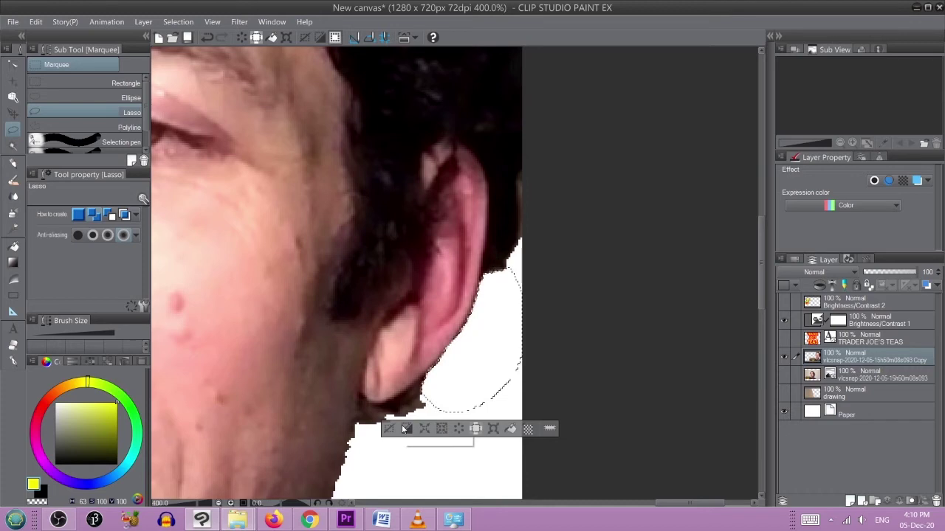
pyautogui.click(386, 428)
pyautogui.moveTo(439, 375)
pyautogui.mouseDown()
pyautogui.moveTo(468, 324)
pyautogui.moveTo(428, 352)
pyautogui.moveTo(399, 342)
pyautogui.moveTo(400, 387)
pyautogui.moveTo(432, 388)
pyautogui.moveTo(482, 373)
pyautogui.moveTo(477, 320)
pyautogui.mouseUp()
pyautogui.click(393, 408)
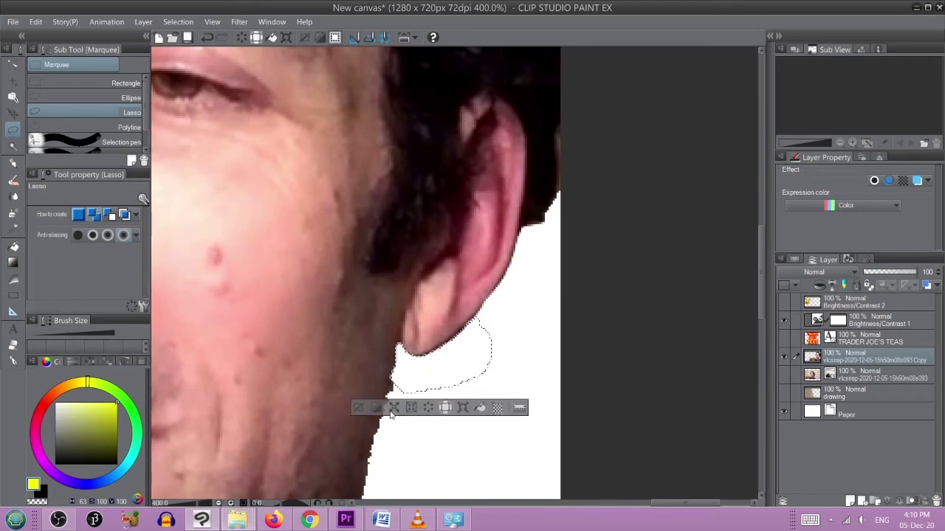
pyautogui.click(359, 408)
# Step: Outline the dark edge along the jaw, then view the face and glass together
pyautogui.scroll(-6, 431, 395)
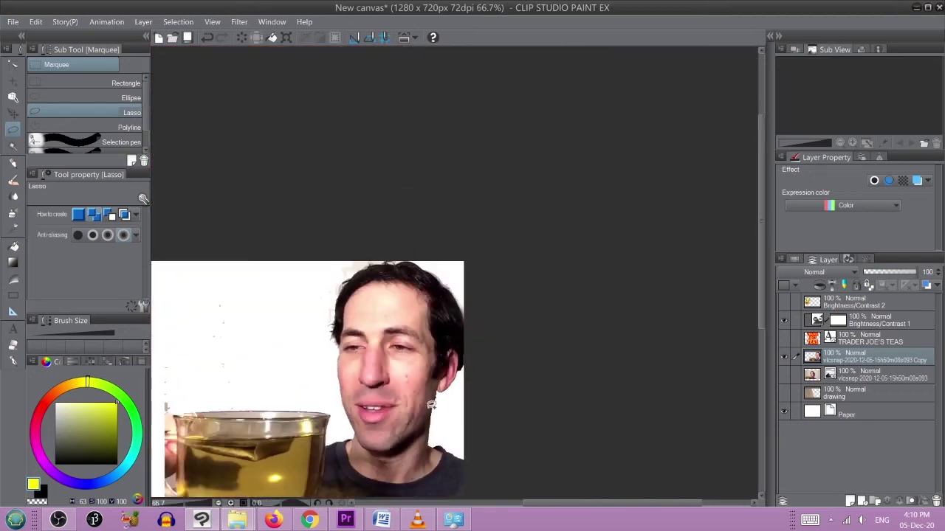
pyautogui.scroll(3, 444, 397)
pyautogui.scroll(4, 444, 397)
pyautogui.scroll(1, 472, 263)
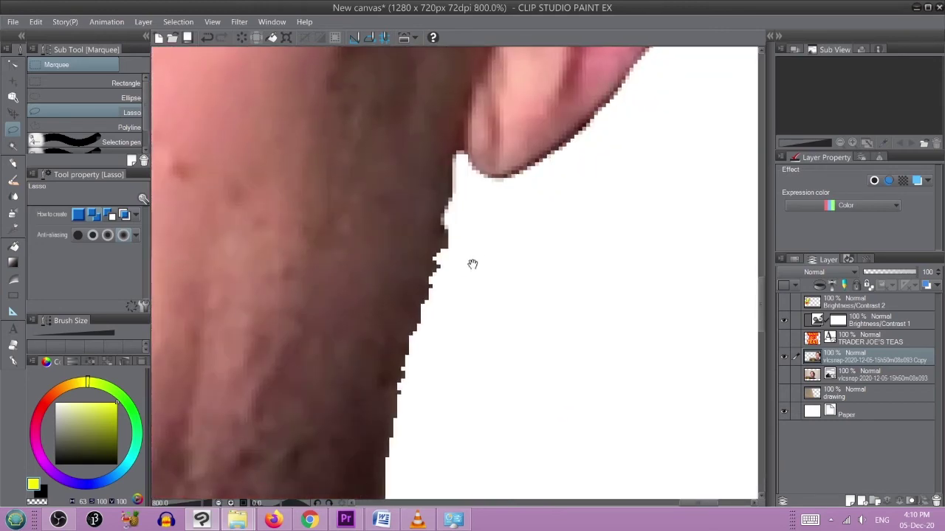
pyautogui.moveTo(452, 180)
pyautogui.mouseDown()
pyautogui.moveTo(419, 340)
pyautogui.moveTo(427, 387)
pyautogui.moveTo(475, 273)
pyautogui.moveTo(476, 209)
pyautogui.mouseUp()
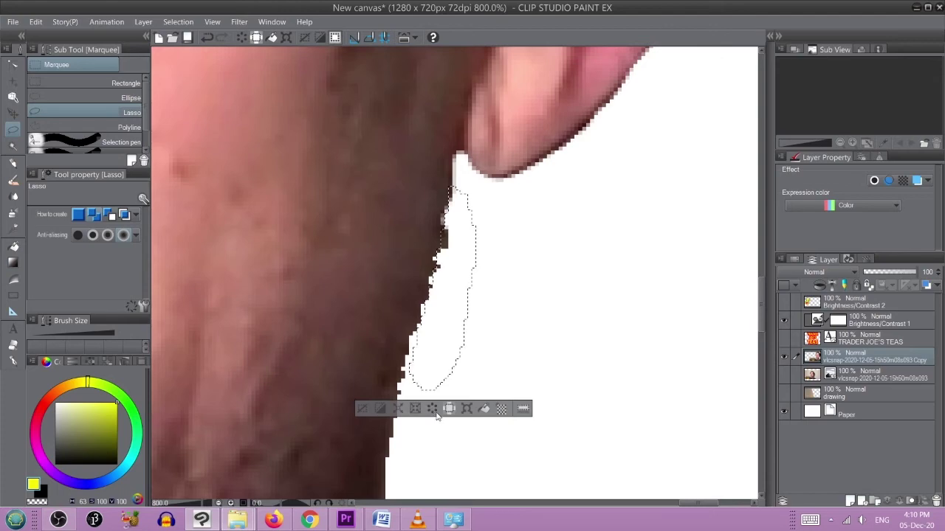
pyautogui.scroll(-7, 449, 406)
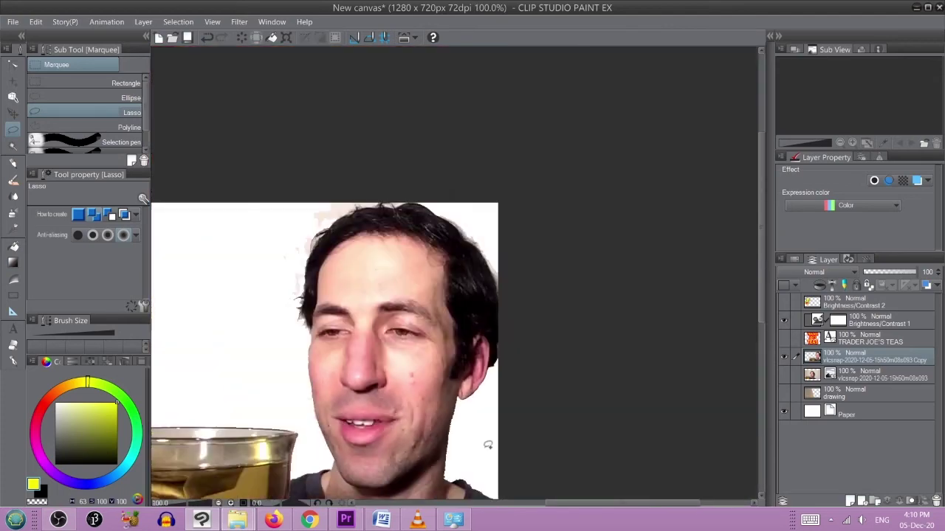
pyautogui.scroll(6, 501, 452)
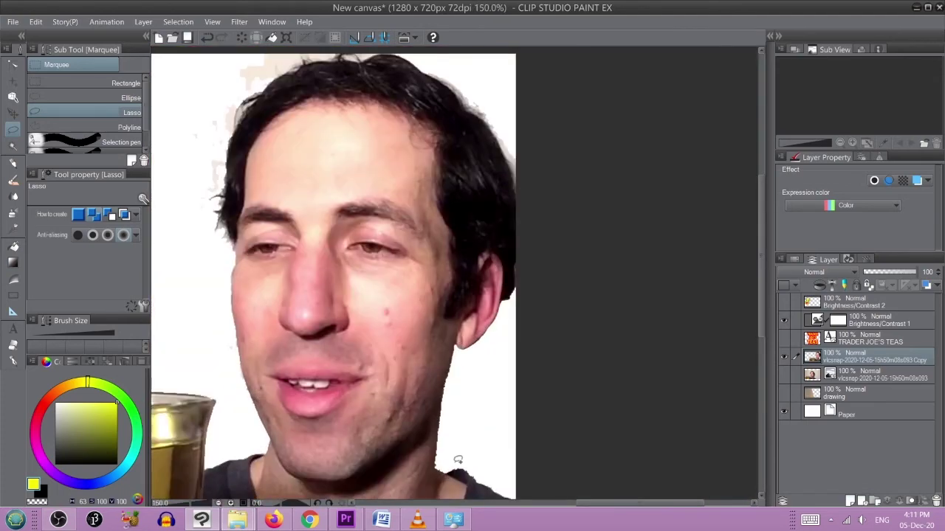
pyautogui.scroll(2, 446, 463)
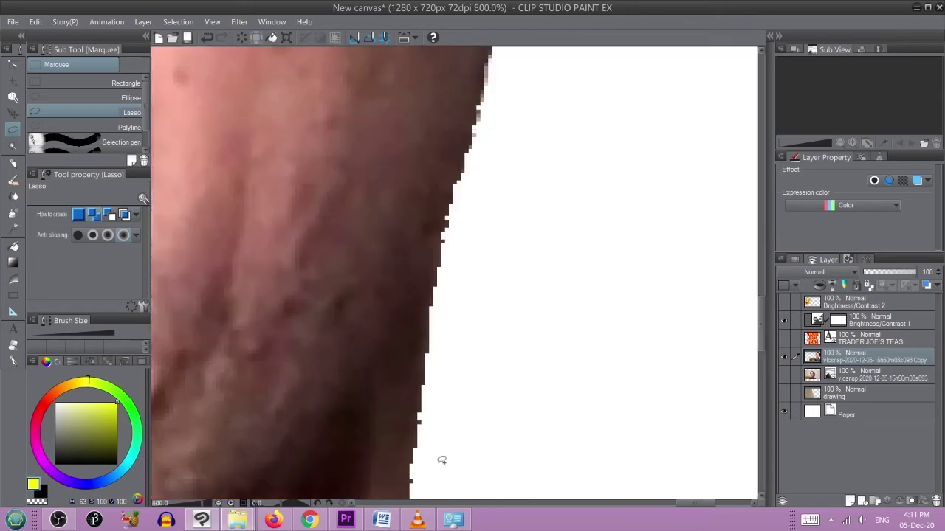
pyautogui.scroll(-3, 441, 456)
pyautogui.scroll(-1, 441, 452)
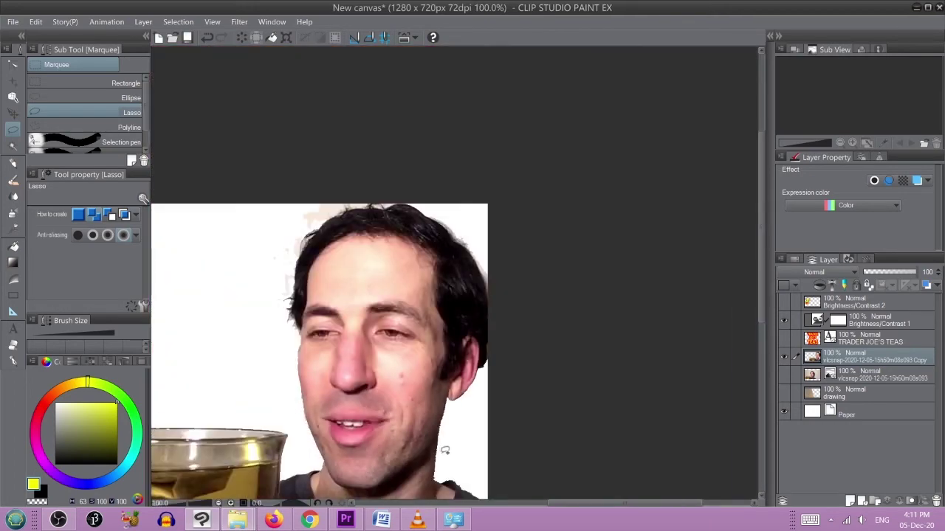
pyautogui.moveTo(479, 439); pyautogui.dragTo(490, 344)
# Step: Lasso the stray scraps above the glass rim and erase them to white
pyautogui.moveTo(445, 378); pyautogui.dragTo(487, 443)
pyautogui.moveTo(246, 198)
pyautogui.mouseDown()
pyautogui.moveTo(205, 250)
pyautogui.moveTo(208, 347)
pyautogui.mouseUp()
pyautogui.moveTo(234, 380)
pyautogui.mouseDown()
pyautogui.moveTo(268, 262)
pyautogui.moveTo(255, 211)
pyautogui.mouseUp()
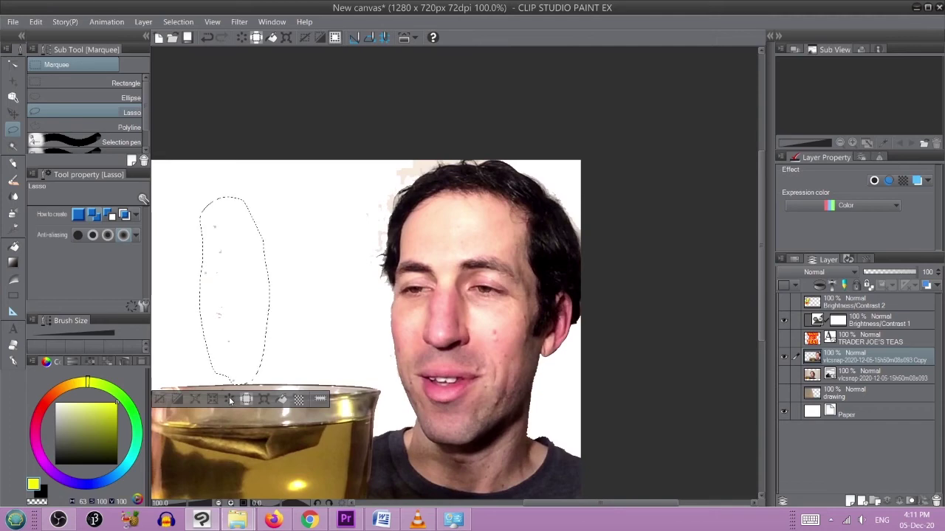
pyautogui.click(160, 398)
pyautogui.scroll(-3, 166, 392)
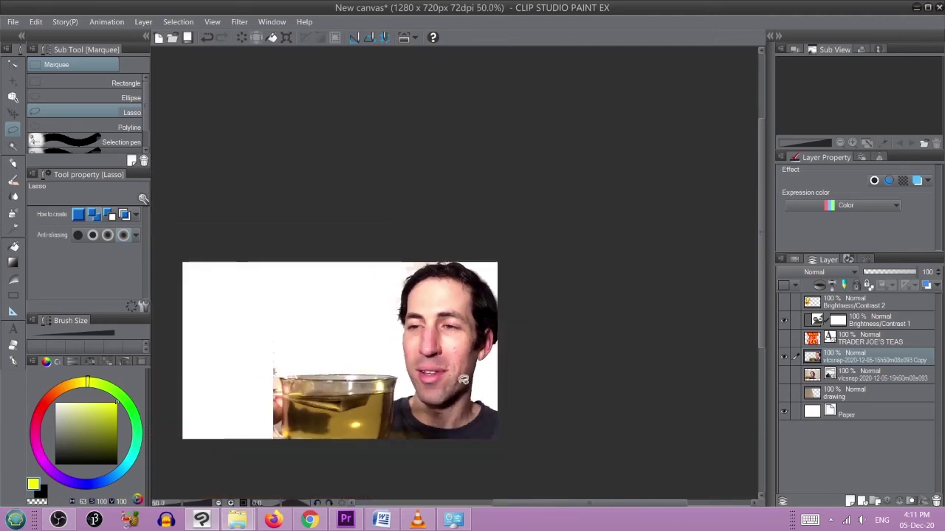
pyautogui.scroll(3, 286, 373)
pyautogui.scroll(1, 286, 373)
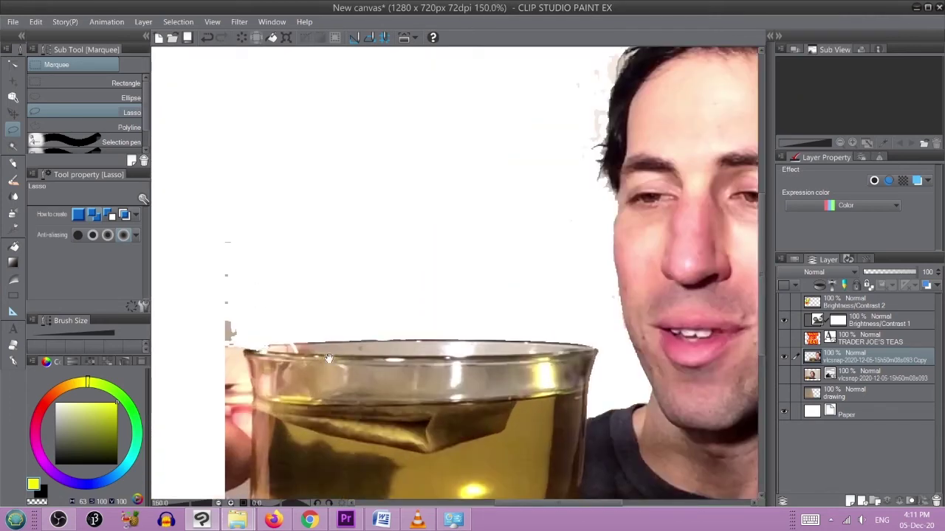
pyautogui.moveTo(247, 322); pyautogui.dragTo(352, 179)
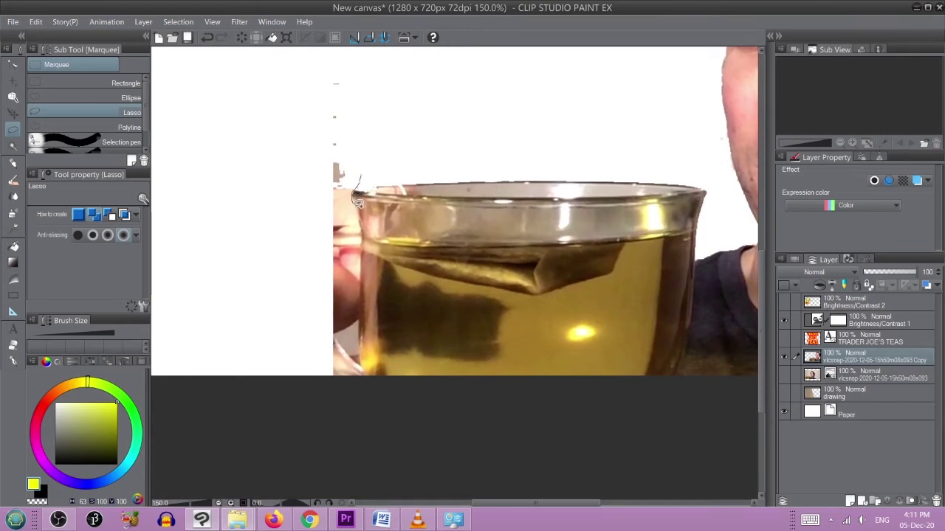
pyautogui.moveTo(361, 213)
pyautogui.mouseDown()
pyautogui.moveTo(304, 201)
pyautogui.moveTo(297, 121)
pyautogui.moveTo(305, 78)
pyautogui.moveTo(365, 64)
pyautogui.moveTo(375, 153)
pyautogui.mouseUp()
pyautogui.click(331, 245)
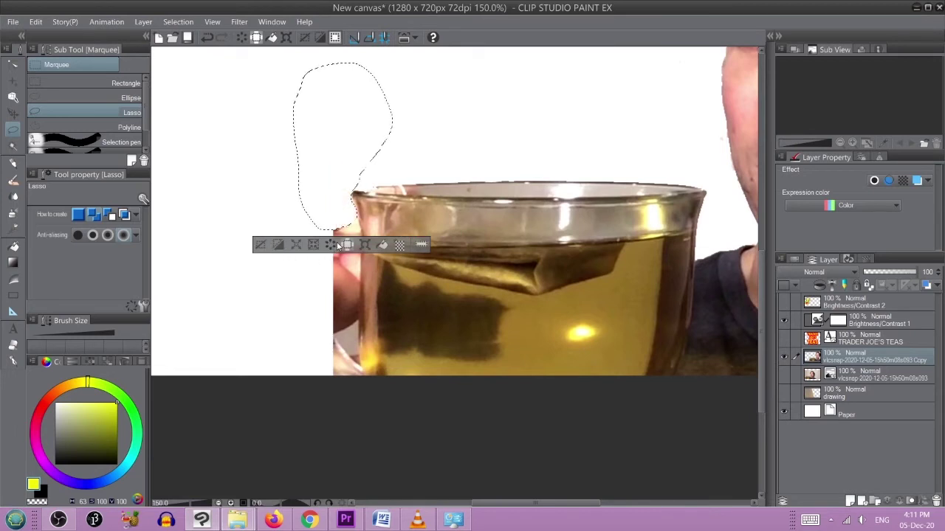
pyautogui.click(260, 244)
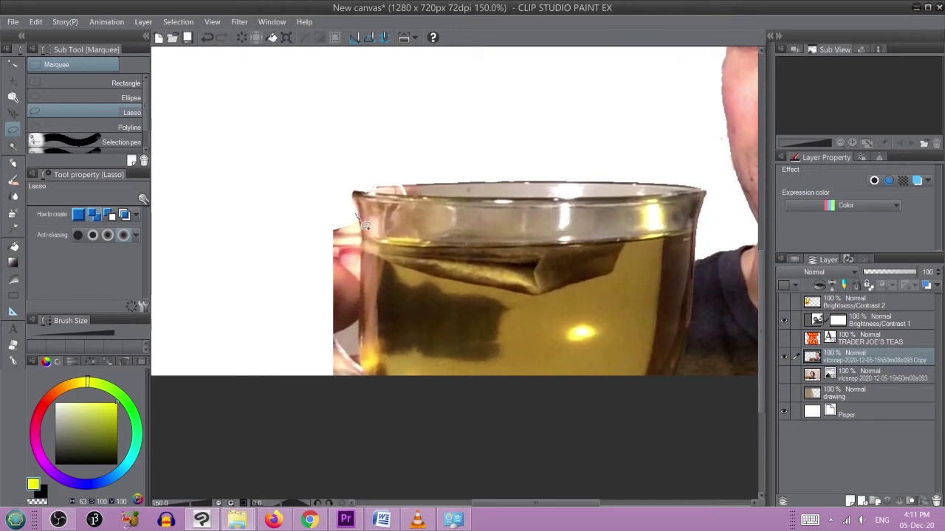
# Step: Trace the glass's left edge and delete the hand remnant left of the glass
pyautogui.moveTo(366, 239)
pyautogui.mouseDown()
pyautogui.moveTo(364, 269)
pyautogui.moveTo(313, 270)
pyautogui.moveTo(308, 199)
pyautogui.mouseUp()
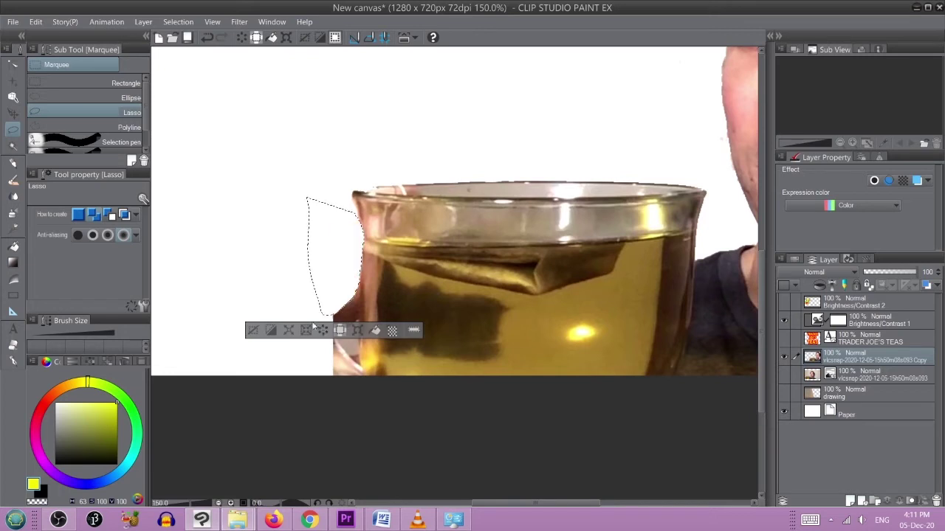
pyautogui.click(330, 350)
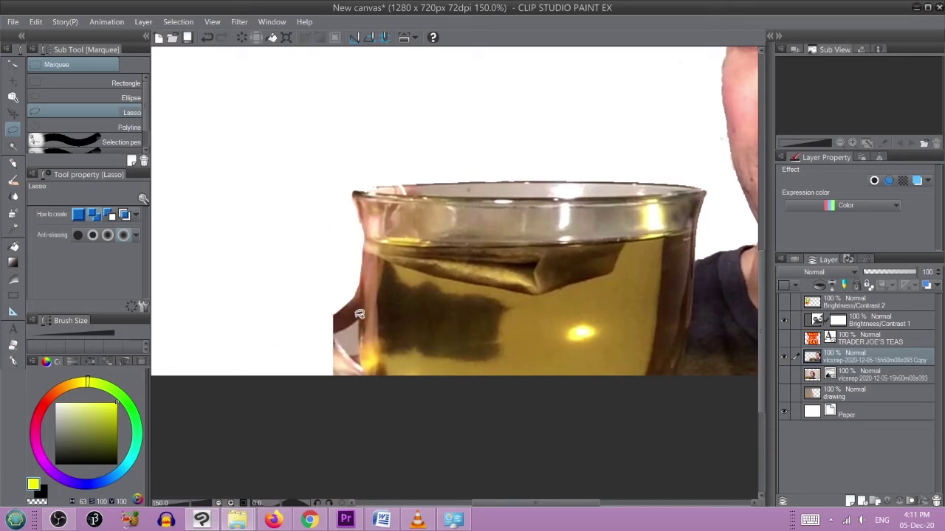
pyautogui.scroll(4, 359, 326)
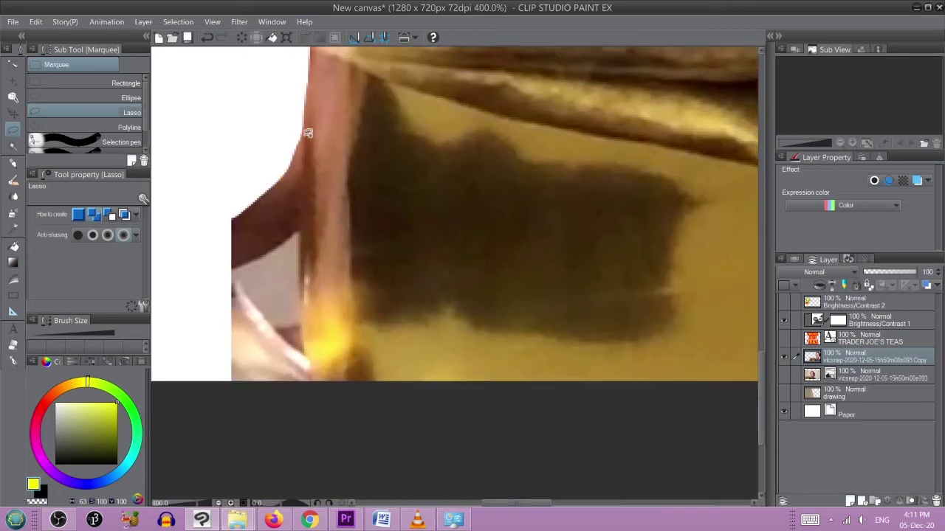
pyautogui.moveTo(302, 117)
pyautogui.mouseDown()
pyautogui.moveTo(304, 289)
pyautogui.moveTo(334, 382)
pyautogui.mouseUp()
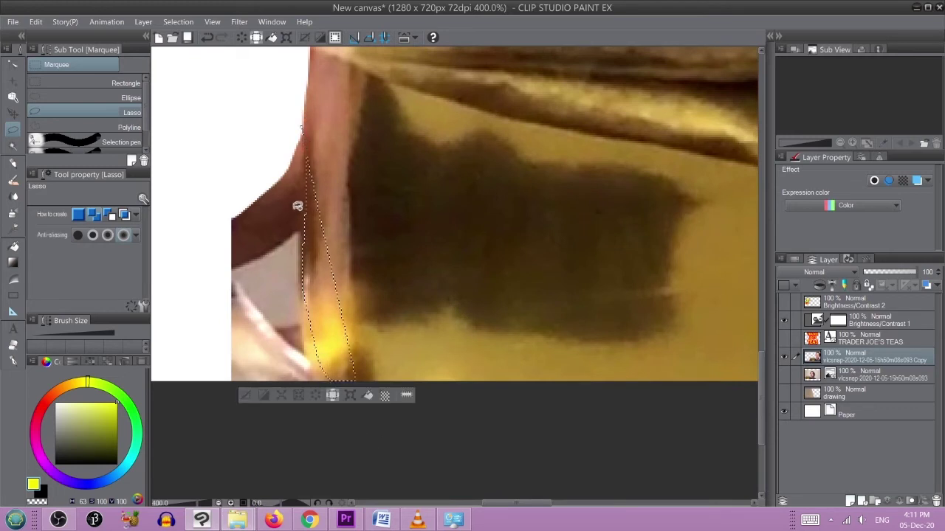
pyautogui.hotkey('ctrl', 'd')
pyautogui.moveTo(301, 112)
pyautogui.mouseDown()
pyautogui.moveTo(301, 279)
pyautogui.moveTo(314, 353)
pyautogui.moveTo(355, 441)
pyautogui.moveTo(241, 411)
pyautogui.moveTo(211, 165)
pyautogui.moveTo(297, 110)
pyautogui.mouseUp()
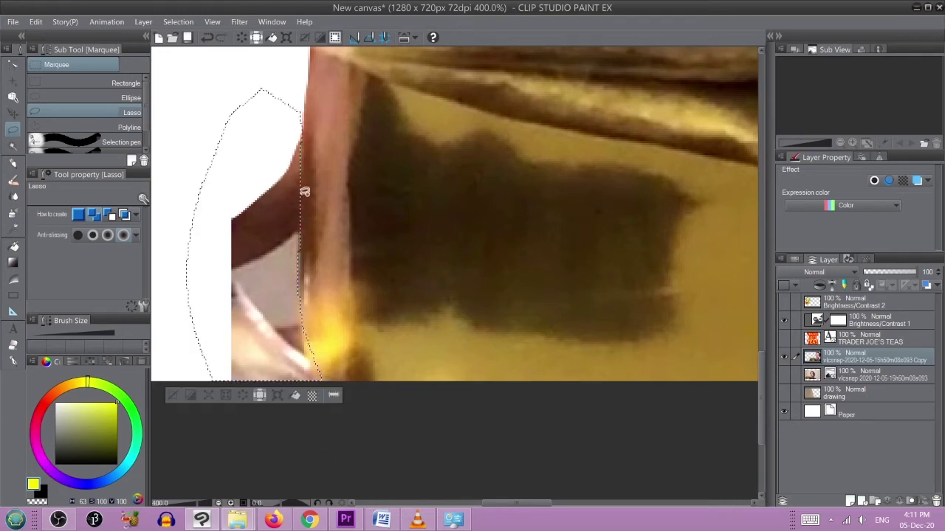
pyautogui.press('Delete')
pyautogui.hotkey('ctrl', 'd')
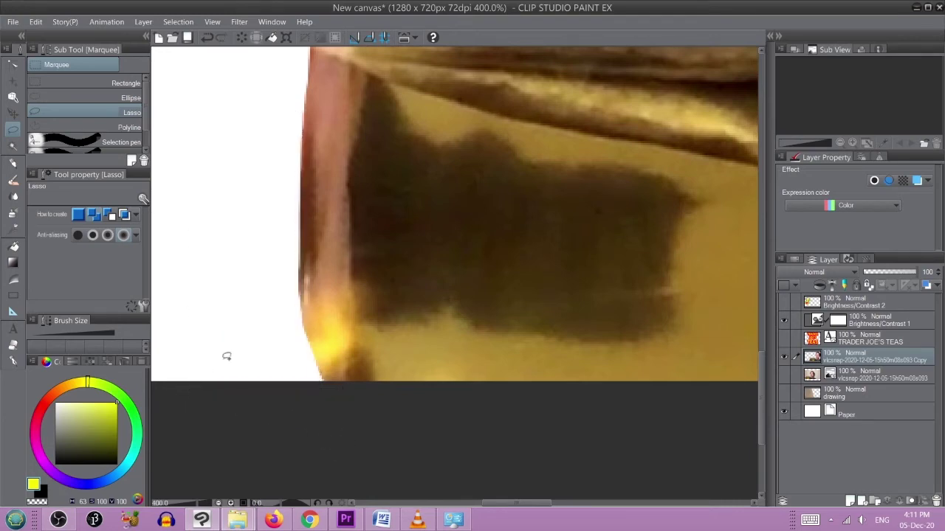
# Step: Outline the leftover edge left of the glass, deselect, and zoom out
pyautogui.scroll(-3, 547, 324)
pyautogui.scroll(-2, 547, 325)
pyautogui.scroll(-1, 628, 323)
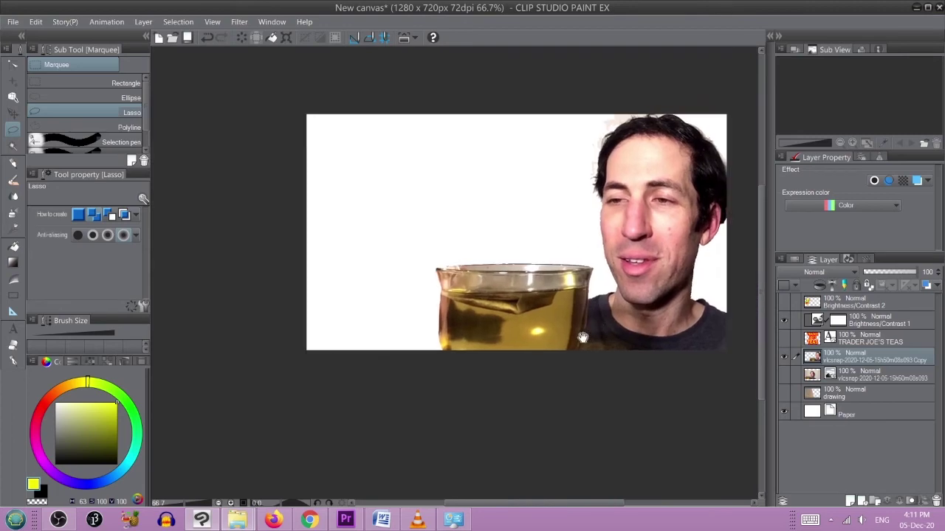
pyautogui.scroll(4, 390, 342)
pyautogui.moveTo(411, 280)
pyautogui.mouseDown()
pyautogui.moveTo(335, 172)
pyautogui.moveTo(440, 362)
pyautogui.moveTo(363, 184)
pyautogui.mouseUp()
pyautogui.hotkey('ctrl', 'd')
pyautogui.moveTo(330, 147)
pyautogui.mouseDown()
pyautogui.moveTo(361, 292)
pyautogui.moveTo(419, 374)
pyautogui.moveTo(334, 141)
pyautogui.moveTo(349, 264)
pyautogui.moveTo(383, 315)
pyautogui.moveTo(402, 327)
pyautogui.moveTo(398, 345)
pyautogui.moveTo(348, 335)
pyautogui.moveTo(300, 268)
pyautogui.moveTo(291, 190)
pyautogui.moveTo(315, 109)
pyautogui.mouseUp()
pyautogui.hotkey('ctrl', 'd')
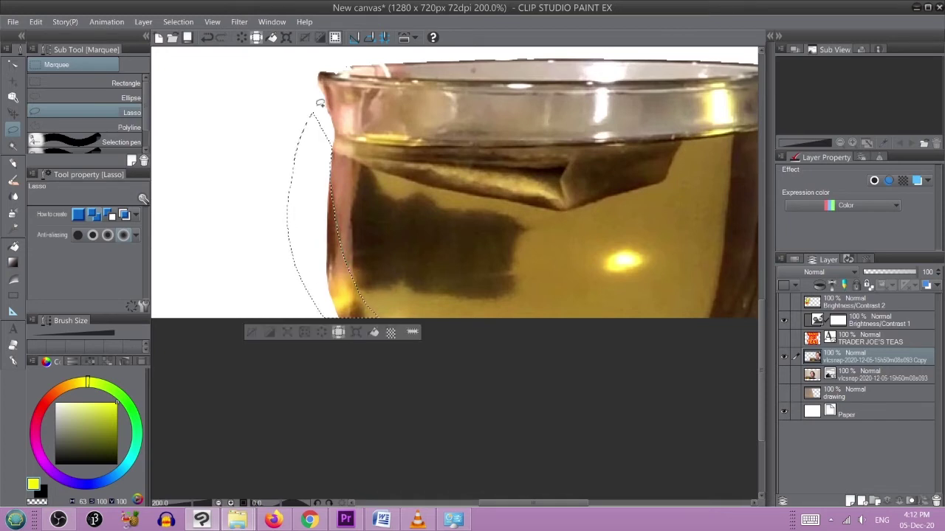
pyautogui.click(251, 332)
pyautogui.scroll(-2, 428, 317)
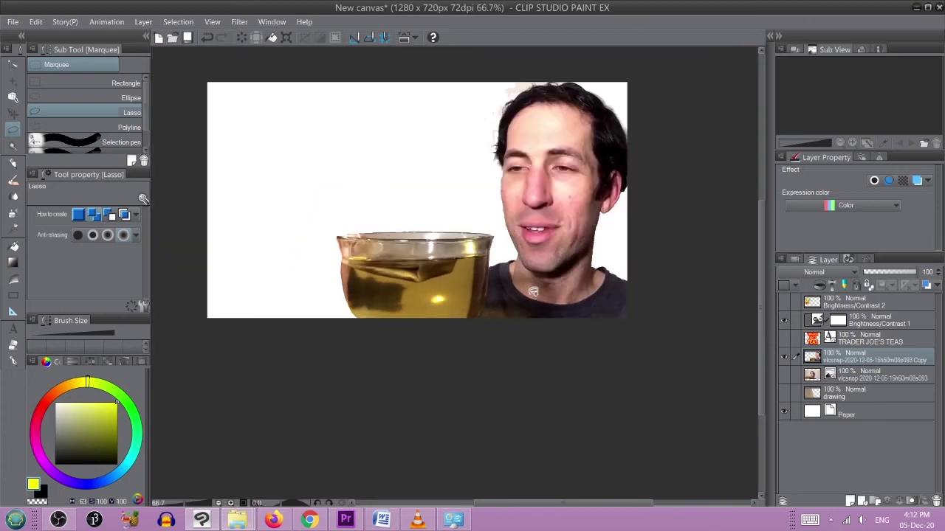
pyautogui.scroll(1, 481, 268)
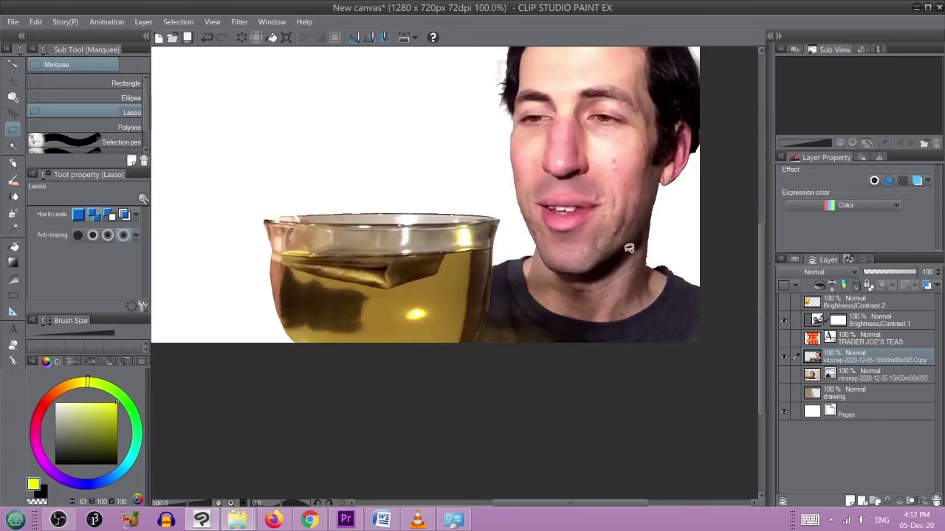
pyautogui.scroll(-1, 666, 261)
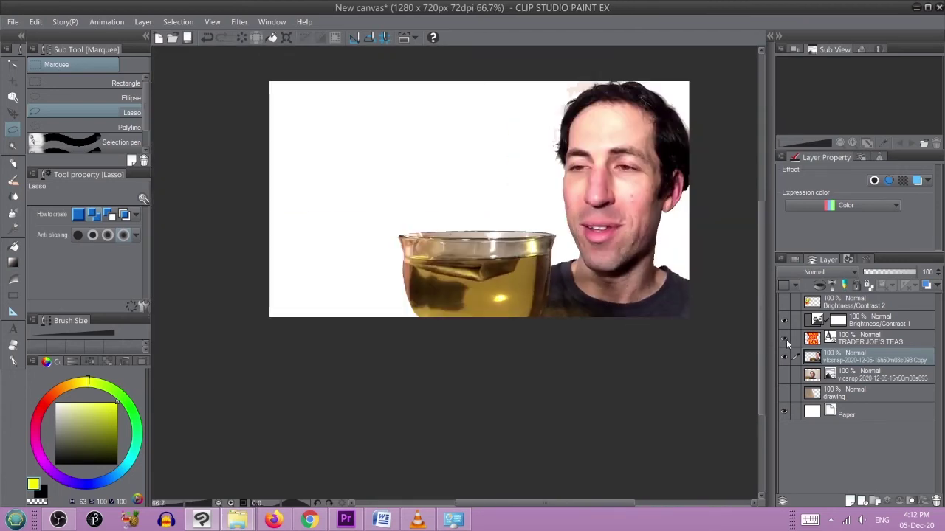
# Step: Show the TRADER JOE'S TEAS text and monster layers again, and check the paper's transparency
pyautogui.click(784, 338)
pyautogui.click(786, 301)
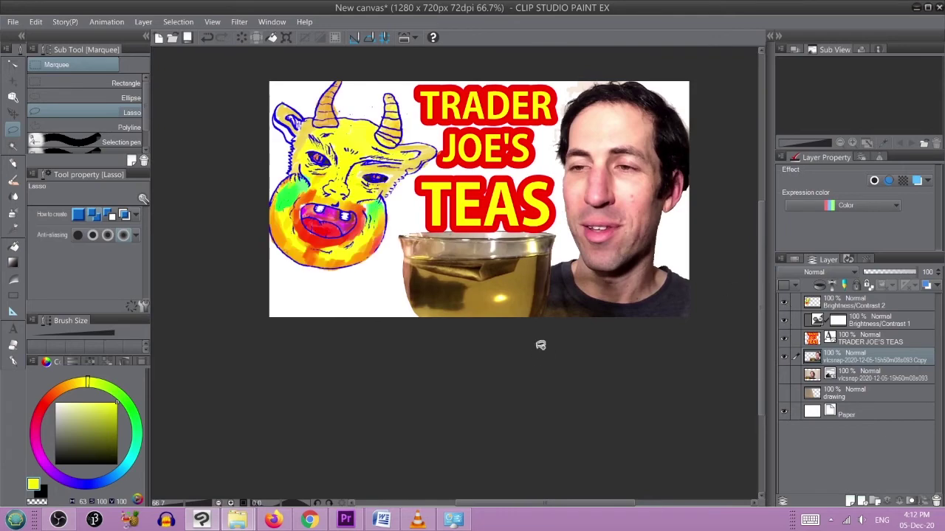
pyautogui.scroll(1, 443, 245)
pyautogui.moveTo(524, 207); pyautogui.dragTo(502, 289)
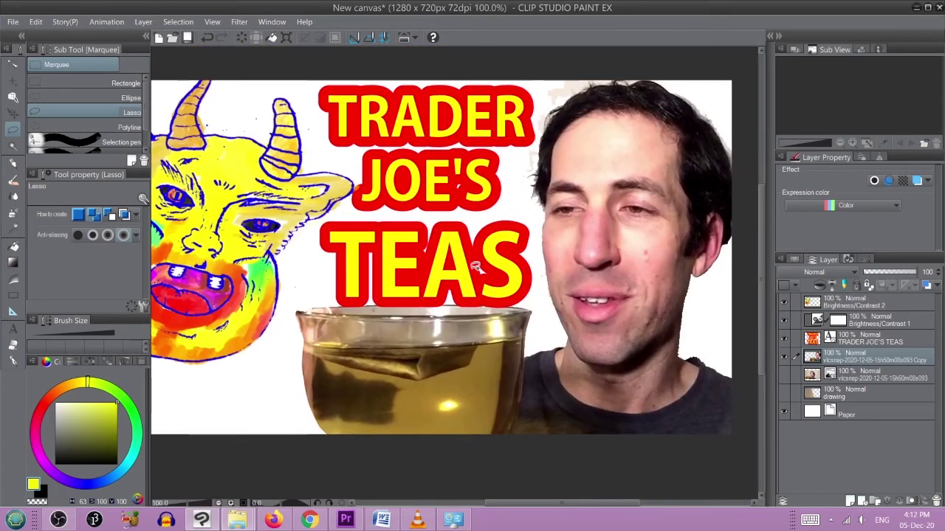
pyautogui.scroll(-1, 480, 258)
pyautogui.scroll(-1, 493, 254)
pyautogui.moveTo(517, 249); pyautogui.dragTo(496, 266)
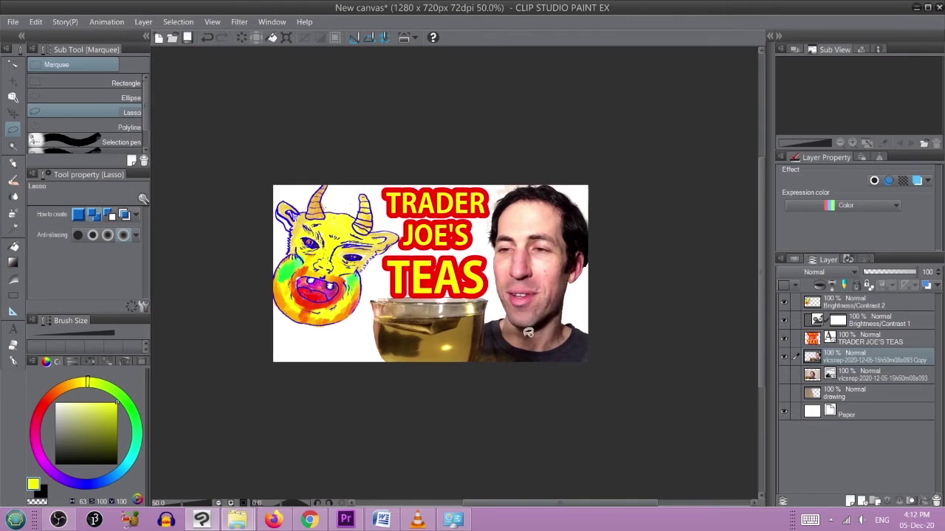
pyautogui.click(785, 413)
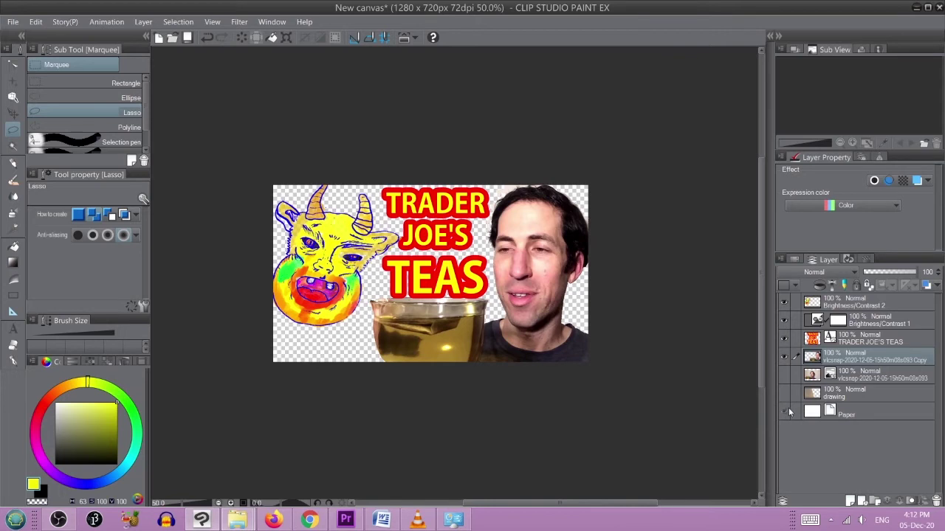
pyautogui.click(786, 411)
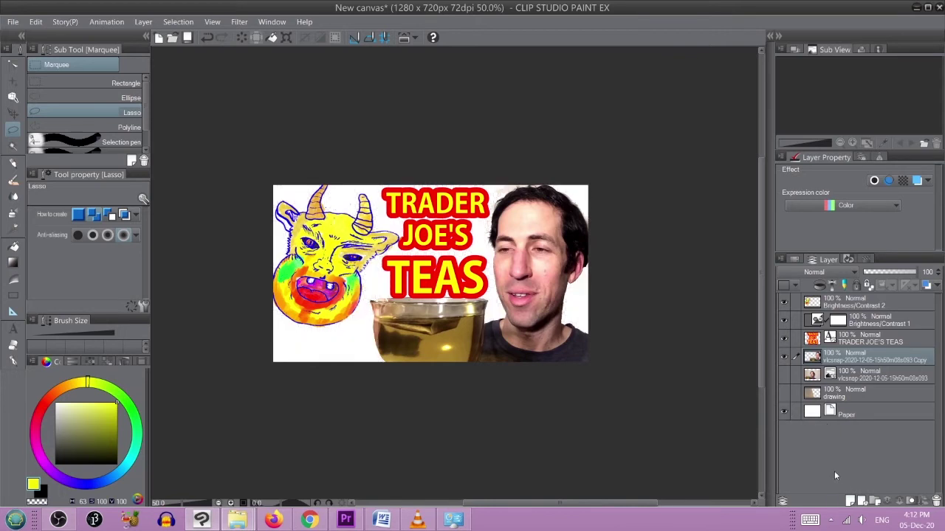
# Step: Add a new layer just above Paper and fill the whole canvas with light cyan
pyautogui.click(849, 501)
pyautogui.moveTo(854, 366); pyautogui.dragTo(848, 426)
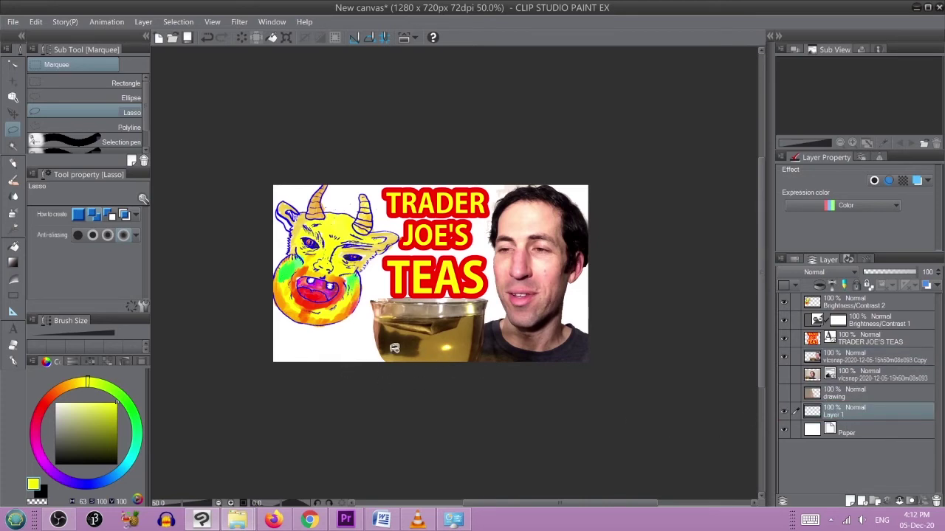
pyautogui.hotkey('ctrl', 'a')
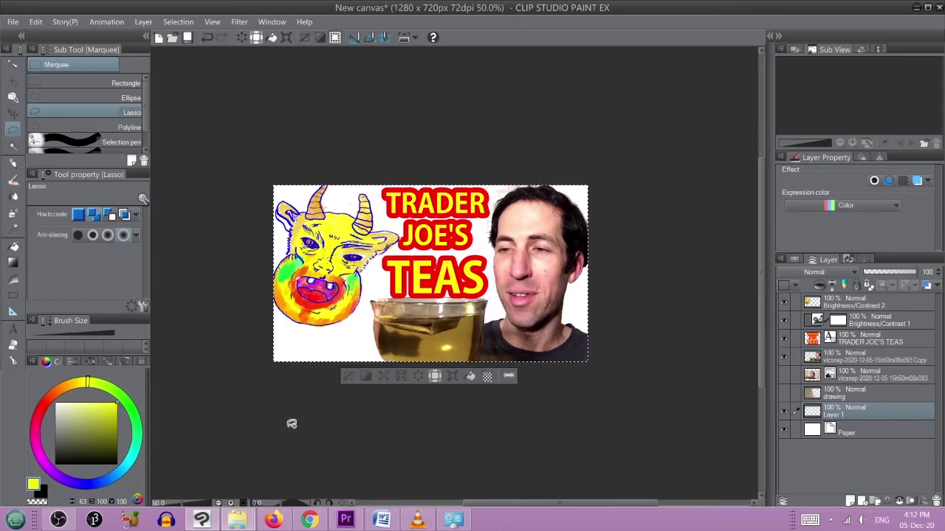
pyautogui.moveTo(124, 473); pyautogui.dragTo(132, 467)
pyautogui.click(84, 402)
pyautogui.click(469, 377)
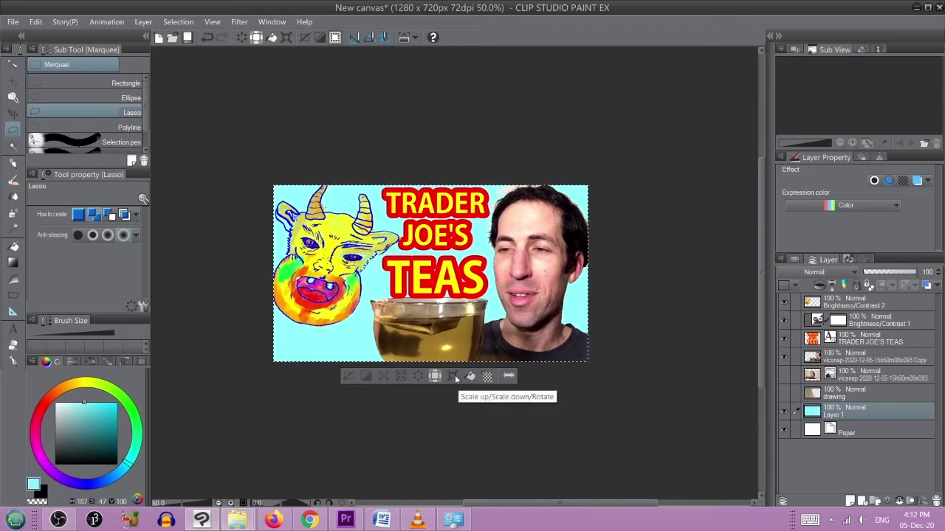
pyautogui.click(347, 376)
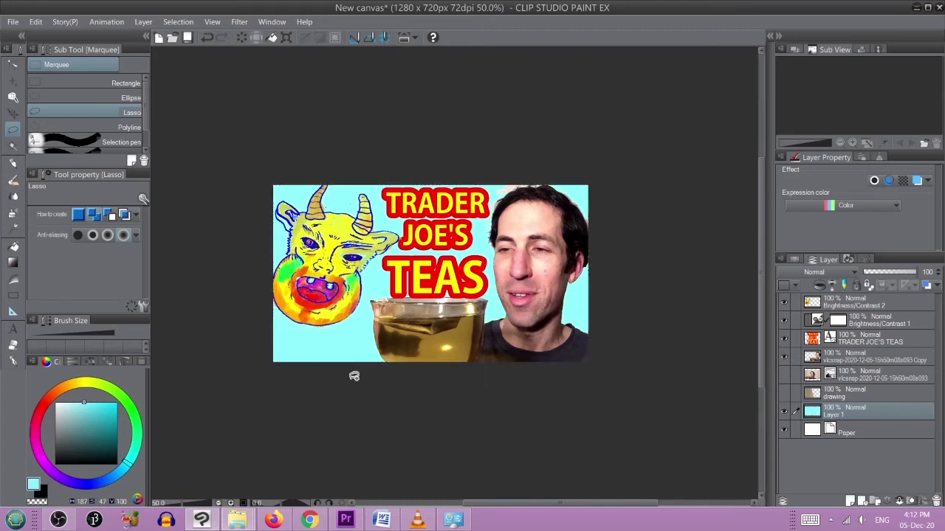
# Step: On the vlcsnap Copy layer, lasso and erase the first white patch beside the hair
pyautogui.scroll(5, 514, 172)
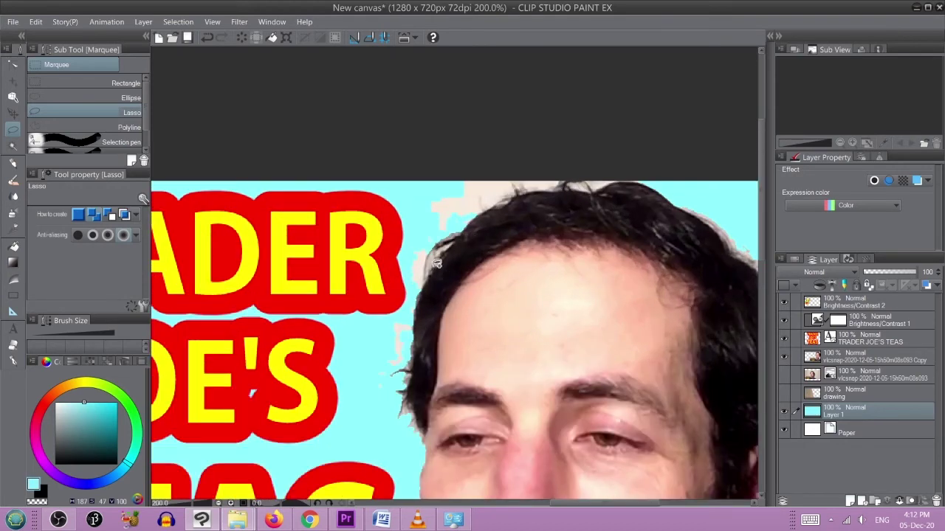
pyautogui.scroll(-4, 448, 267)
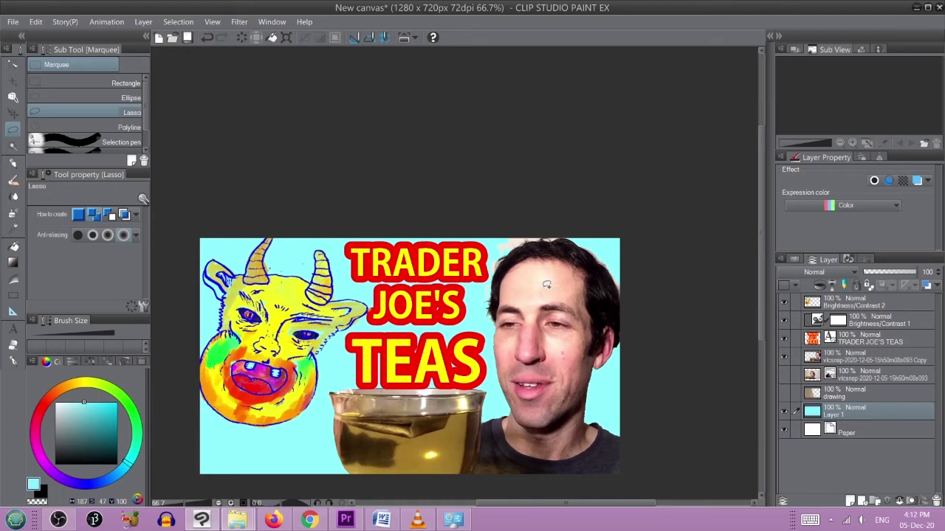
pyautogui.scroll(6, 540, 278)
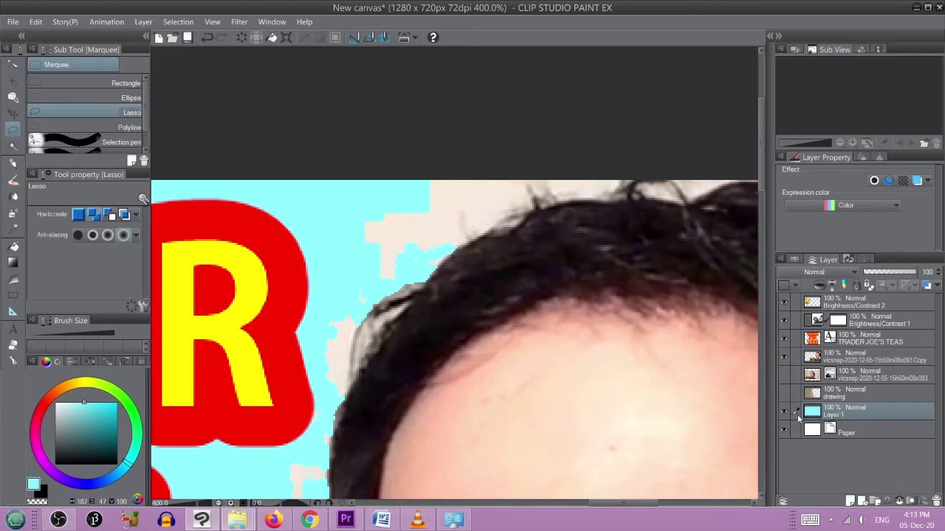
pyautogui.click(787, 361)
pyautogui.click(789, 364)
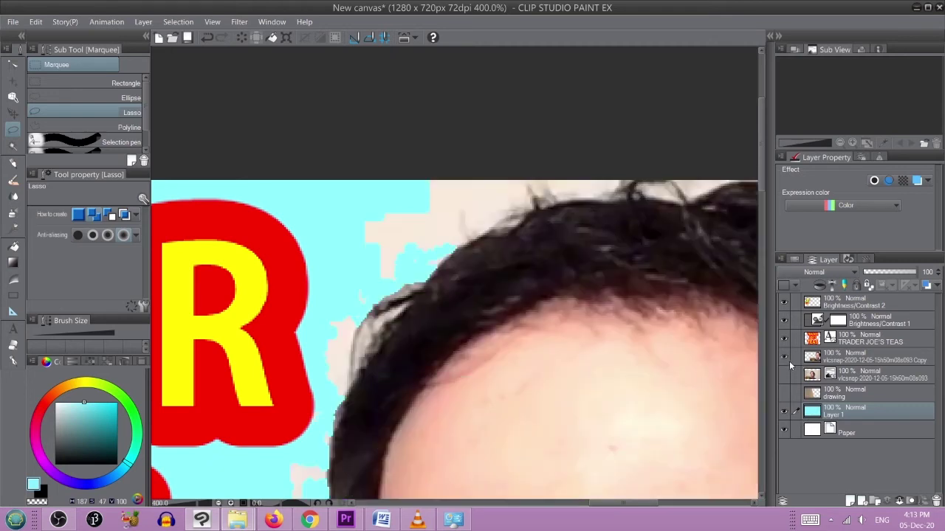
pyautogui.click(839, 361)
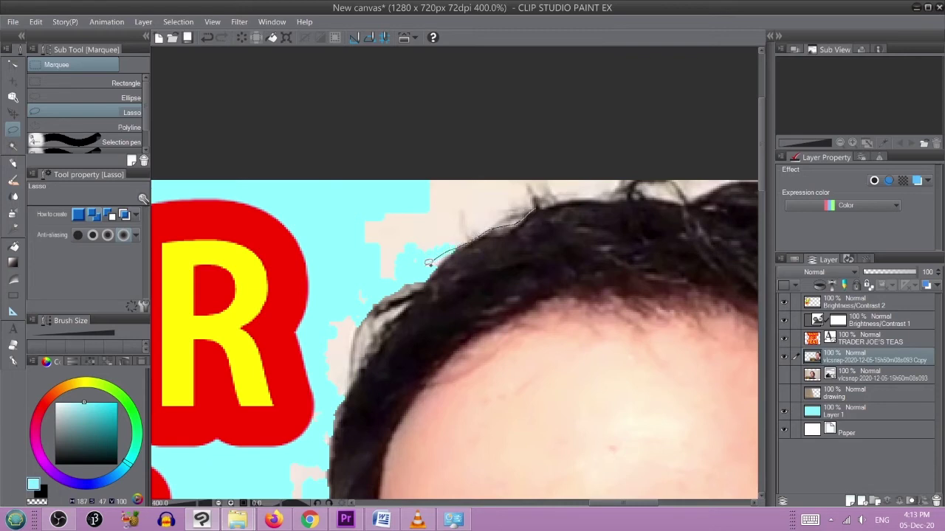
pyautogui.moveTo(364, 279)
pyautogui.mouseDown()
pyautogui.moveTo(354, 173)
pyautogui.moveTo(419, 126)
pyautogui.moveTo(486, 117)
pyautogui.moveTo(533, 136)
pyautogui.moveTo(560, 181)
pyautogui.moveTo(548, 206)
pyautogui.mouseUp()
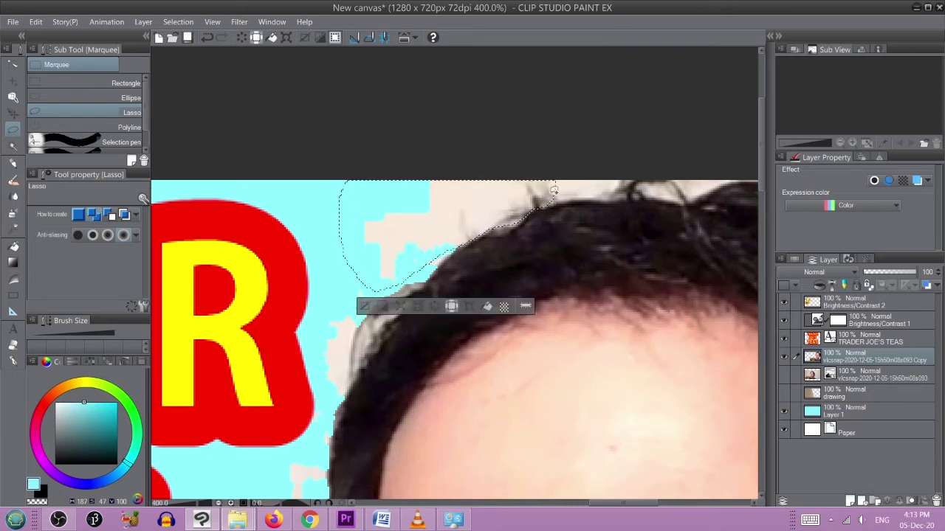
pyautogui.click(437, 306)
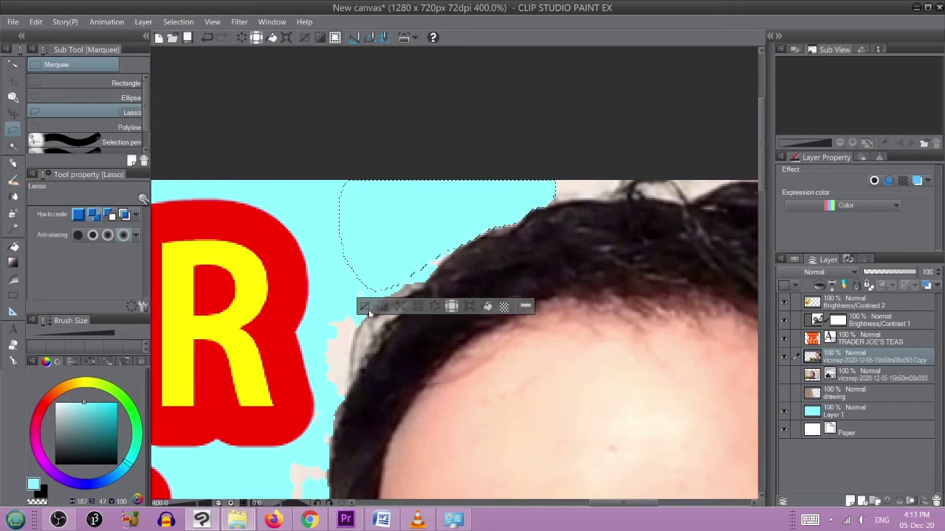
pyautogui.hotkey('ctrl', 'd')
# Step: Lasso a second white patch by the hair and delete it
pyautogui.moveTo(426, 280); pyautogui.dragTo(375, 304)
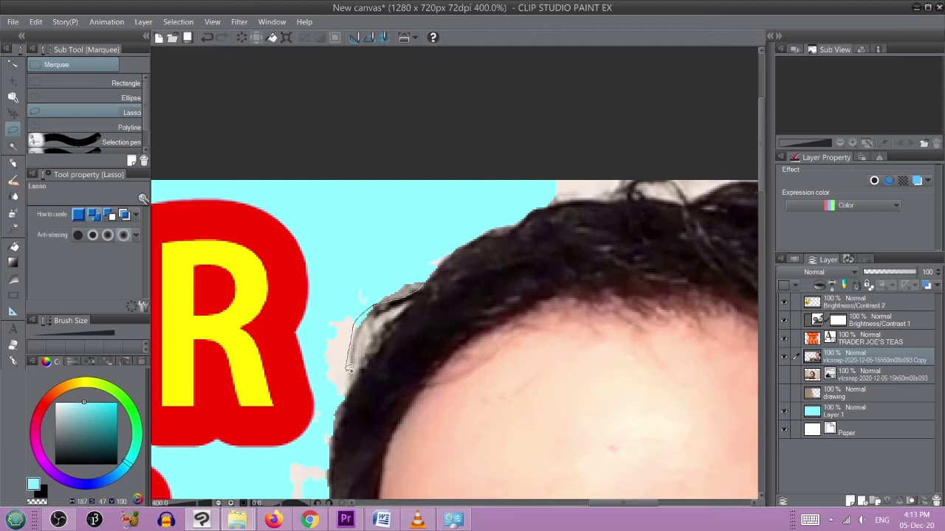
pyautogui.moveTo(353, 379)
pyautogui.mouseDown()
pyautogui.moveTo(339, 397)
pyautogui.moveTo(318, 373)
pyautogui.moveTo(318, 318)
pyautogui.moveTo(346, 270)
pyautogui.moveTo(373, 261)
pyautogui.mouseUp()
pyautogui.moveTo(449, 237); pyautogui.dragTo(451, 236)
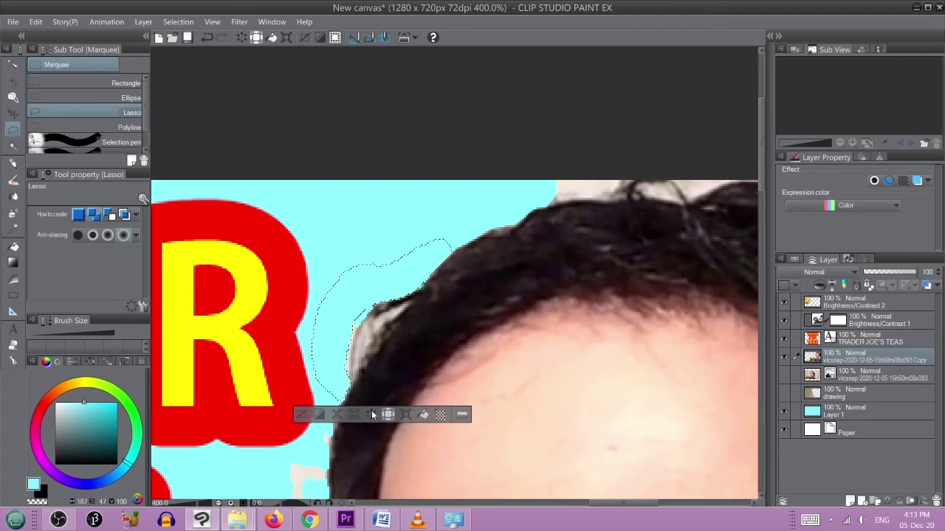
pyautogui.press('Delete')
pyautogui.click(302, 414)
pyautogui.scroll(-2, 513, 341)
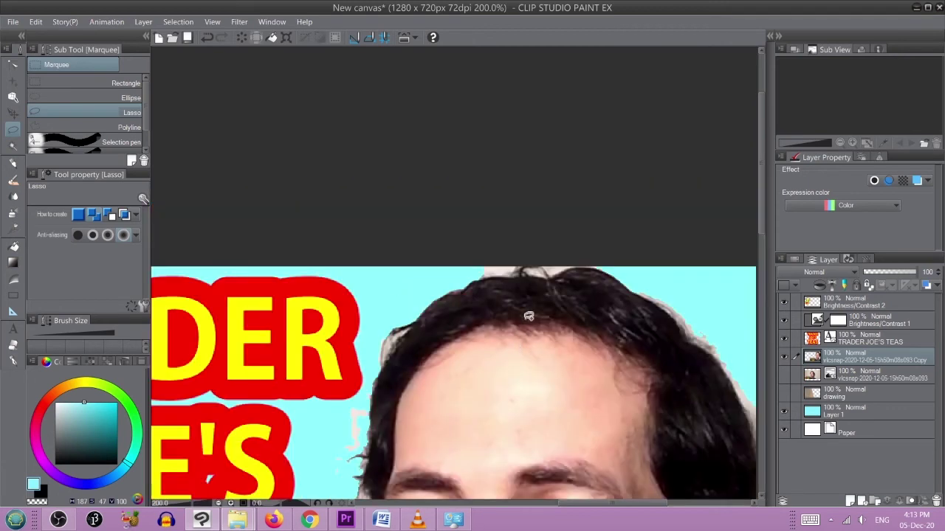
# Step: Set Auto select to non-adjacent pixels, Area scaling 1 and Color margin 7
pyautogui.click(12, 147)
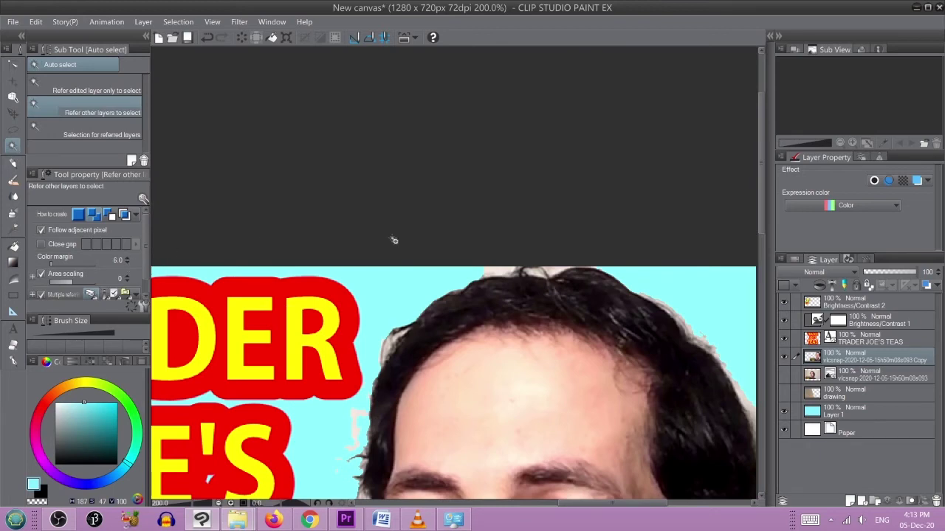
pyautogui.scroll(4, 489, 272)
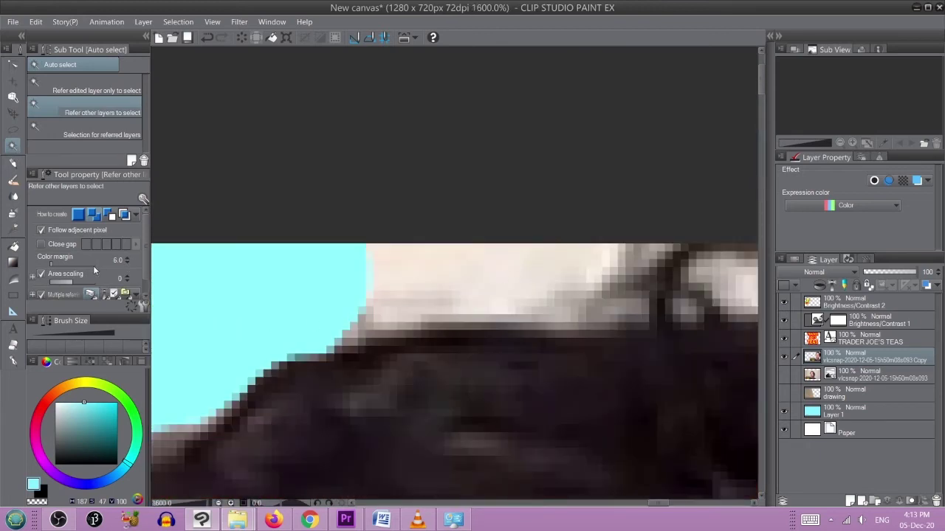
pyautogui.click(41, 231)
pyautogui.click(127, 276)
pyautogui.scroll(-8, 524, 281)
pyautogui.scroll(-6, 598, 352)
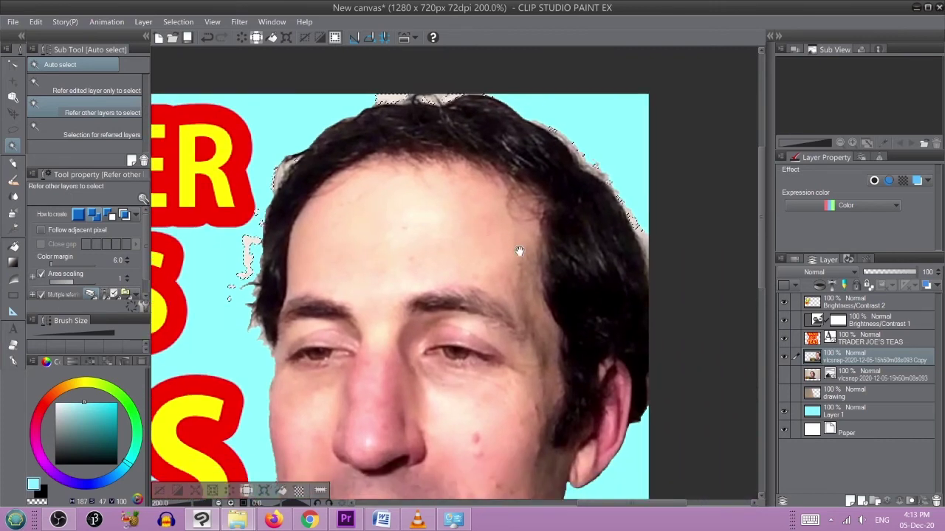
pyautogui.click(127, 259)
# Step: Auto-select the white fringe along the hair edge, raising Color margin to 10
pyautogui.scroll(2, 665, 287)
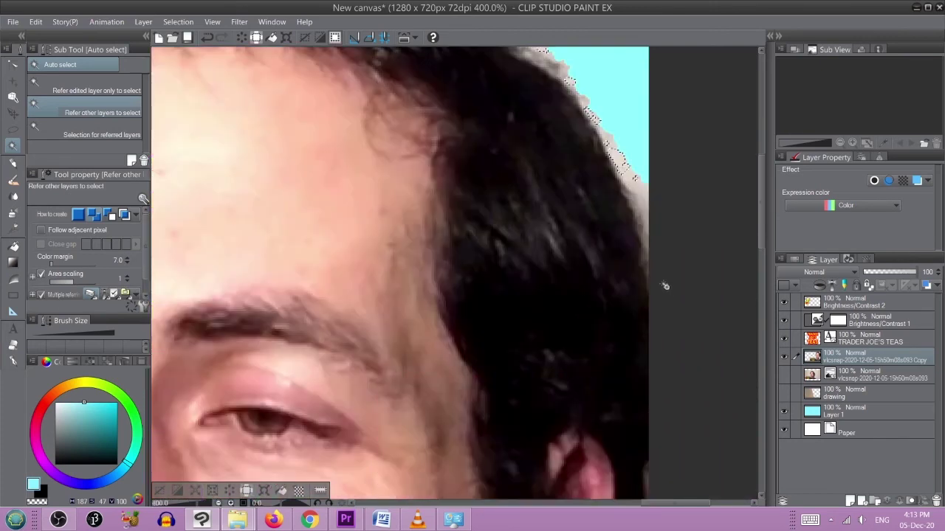
pyautogui.click(643, 228)
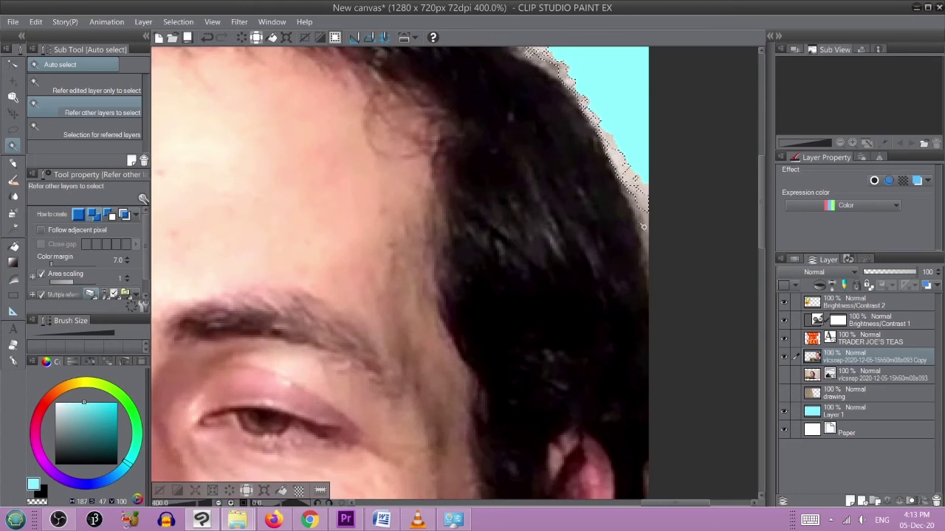
pyautogui.click(127, 258)
pyautogui.click(127, 258)
pyautogui.click(127, 259)
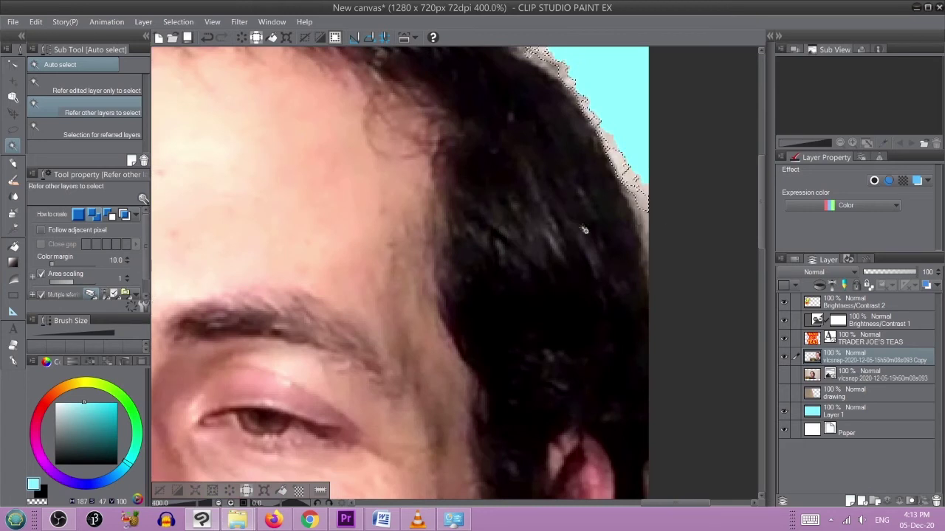
pyautogui.click(650, 236)
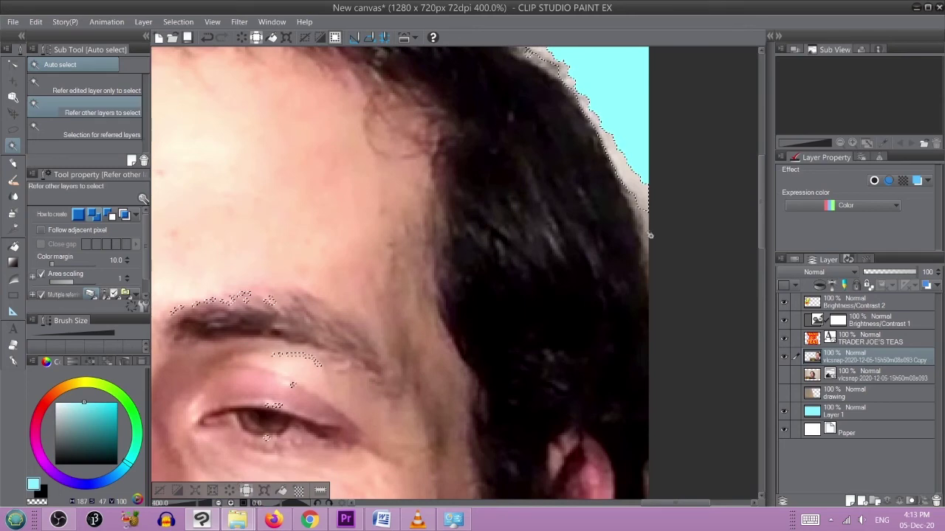
pyautogui.scroll(-4, 650, 235)
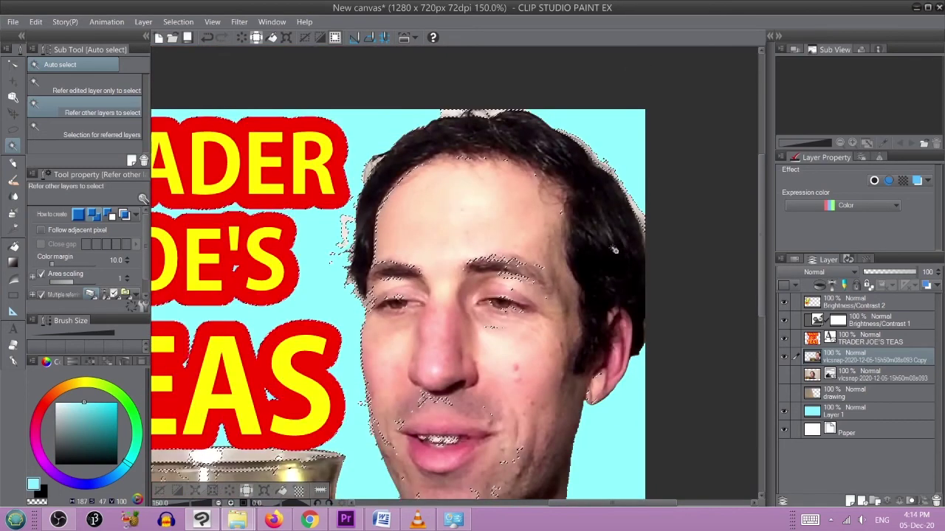
pyautogui.scroll(-2, 615, 251)
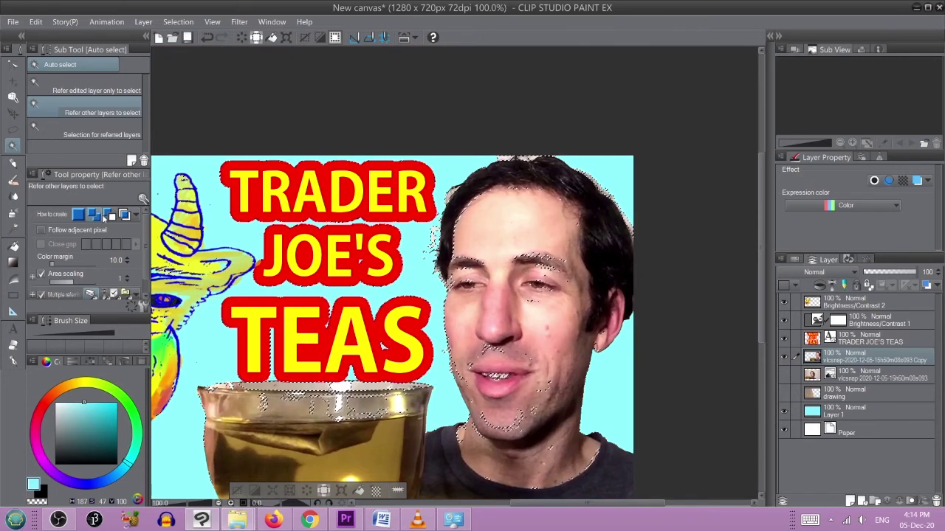
# Step: Lasso a loop around the man's face, shoulder, tea glass and over his head
pyautogui.click(13, 129)
pyautogui.scroll(-1, 320, 212)
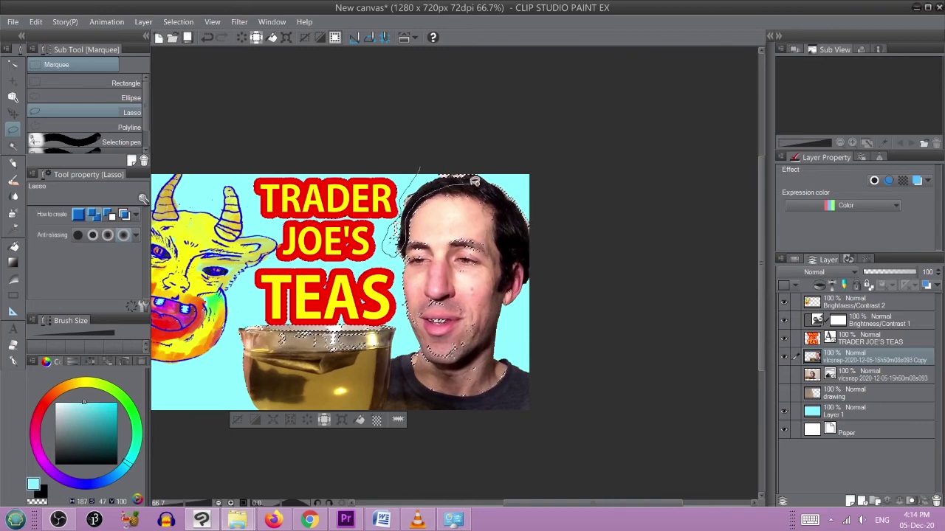
pyautogui.moveTo(533, 324)
pyautogui.mouseDown()
pyautogui.moveTo(539, 363)
pyautogui.moveTo(516, 399)
pyautogui.mouseUp()
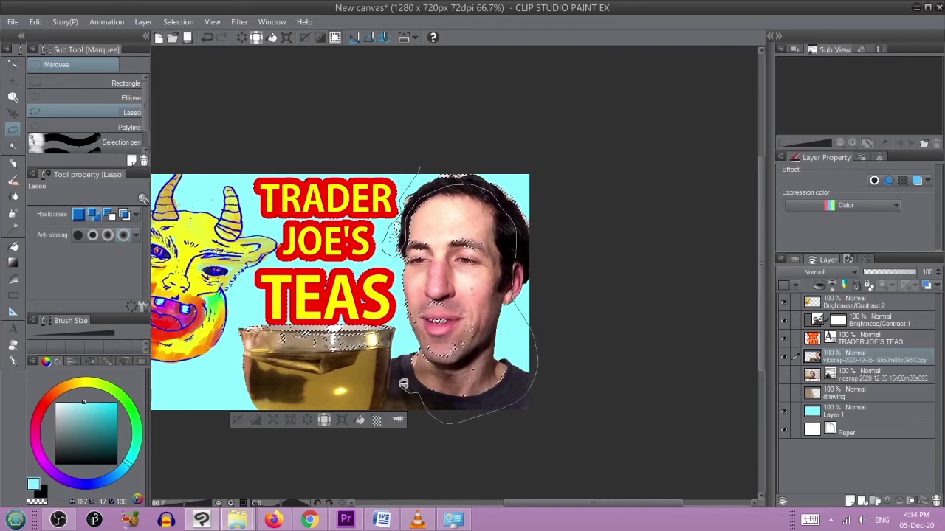
pyautogui.moveTo(344, 432)
pyautogui.mouseDown()
pyautogui.moveTo(254, 424)
pyautogui.moveTo(220, 379)
pyautogui.mouseUp()
pyautogui.moveTo(201, 345)
pyautogui.mouseDown()
pyautogui.moveTo(177, 303)
pyautogui.moveTo(172, 218)
pyautogui.moveTo(214, 150)
pyautogui.moveTo(349, 118)
pyautogui.moveTo(435, 127)
pyautogui.mouseUp()
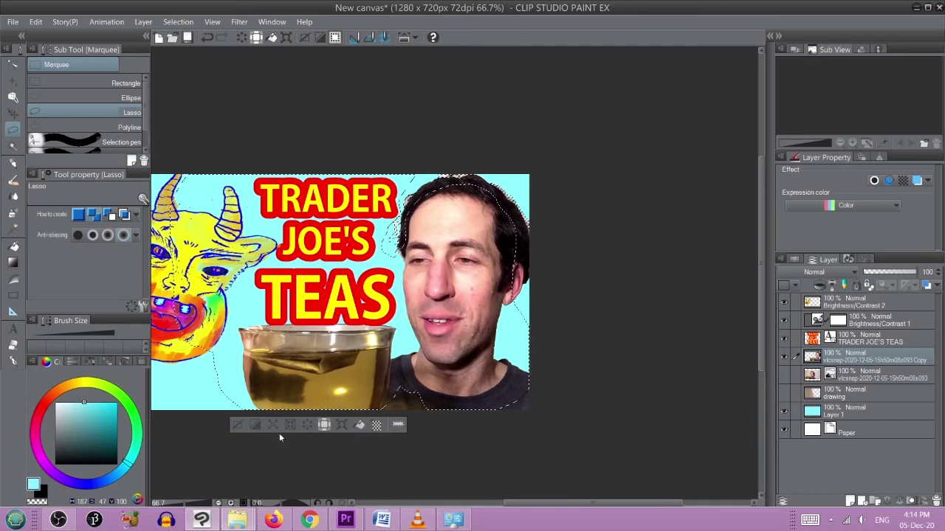
pyautogui.scroll(5, 422, 164)
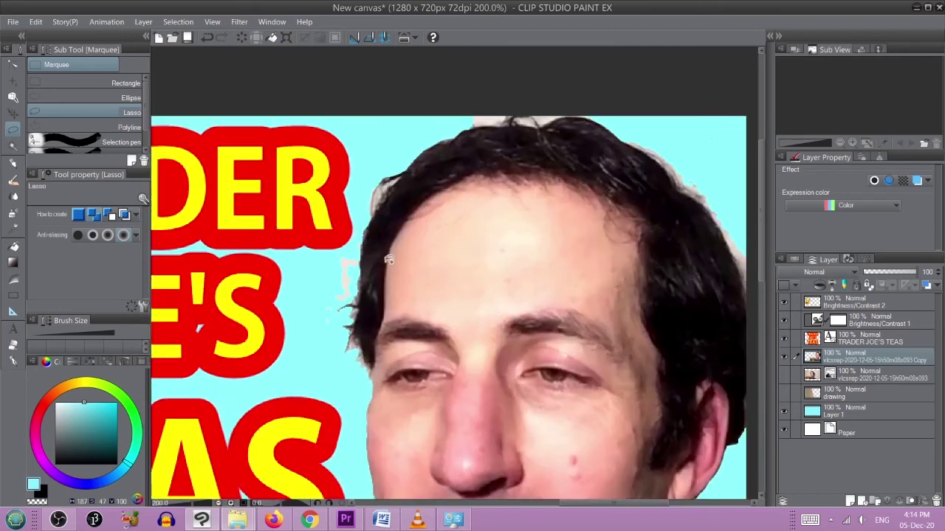
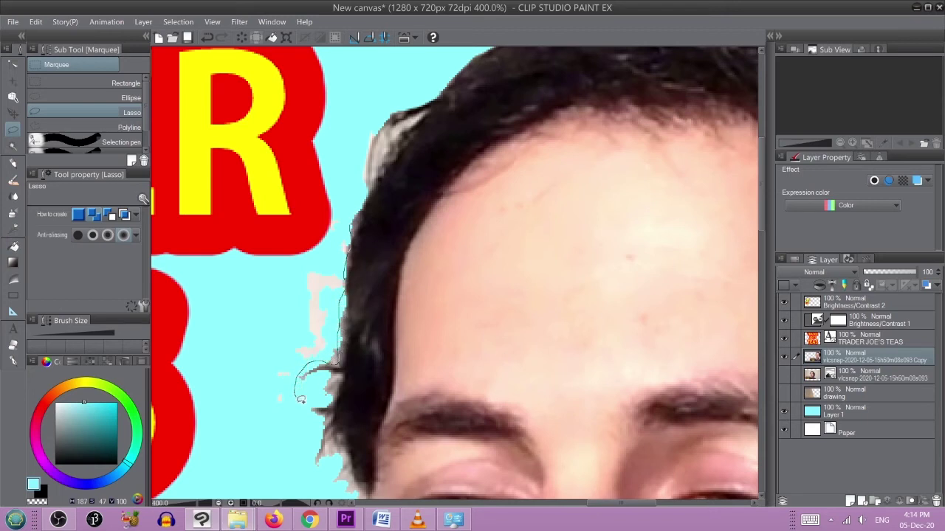
# Step: Lasso the light fringe pixels beside the left edge of the hair and clear them
pyautogui.moveTo(261, 383); pyautogui.dragTo(284, 256)
pyautogui.moveTo(310, 185)
pyautogui.mouseDown()
pyautogui.moveTo(319, 135)
pyautogui.moveTo(367, 83)
pyautogui.mouseUp()
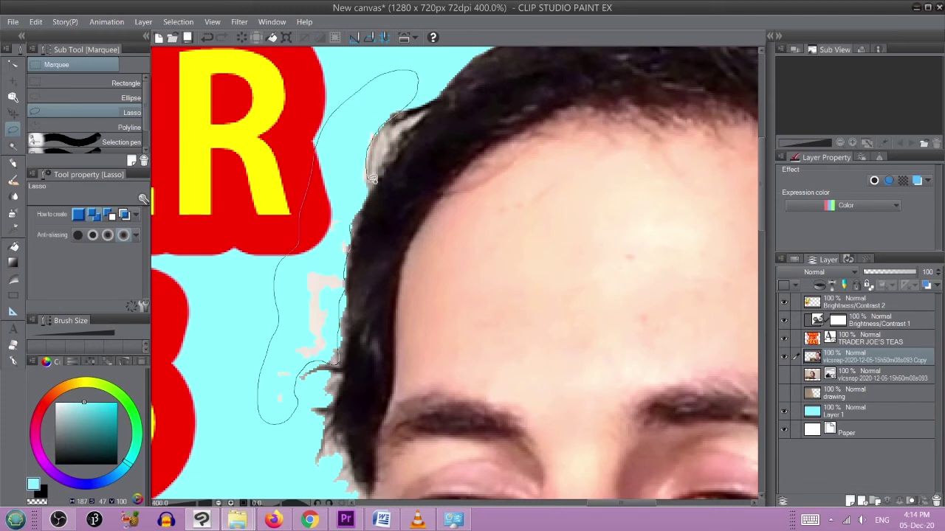
pyautogui.moveTo(353, 217); pyautogui.dragTo(353, 218)
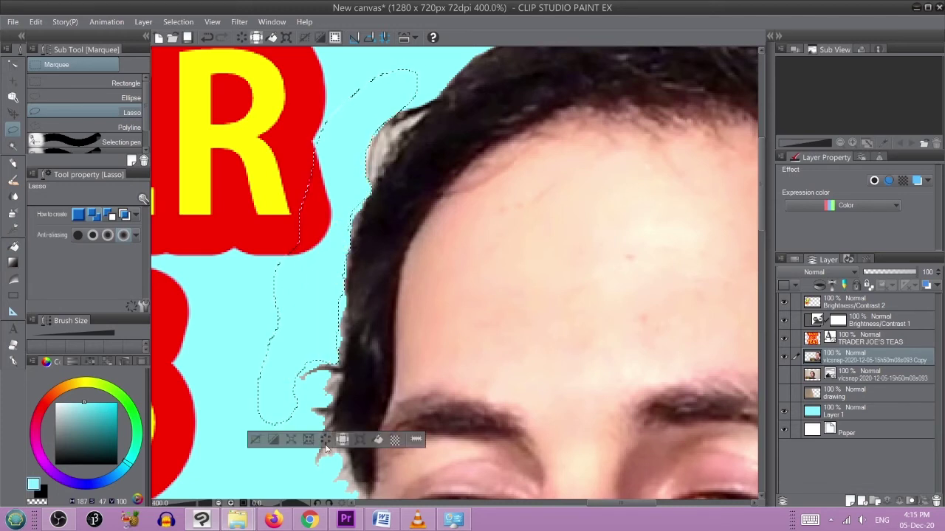
pyautogui.click(255, 439)
# Step: Enclose the stray pixels beside the left cheek, clear them and deselect
pyautogui.scroll(-2, 384, 380)
pyautogui.scroll(-2, 465, 352)
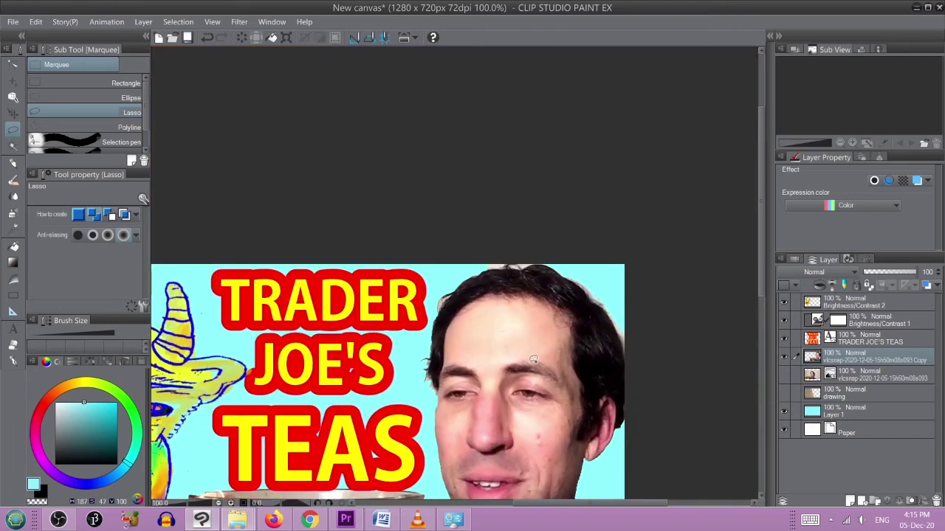
pyautogui.moveTo(483, 374); pyautogui.dragTo(466, 273)
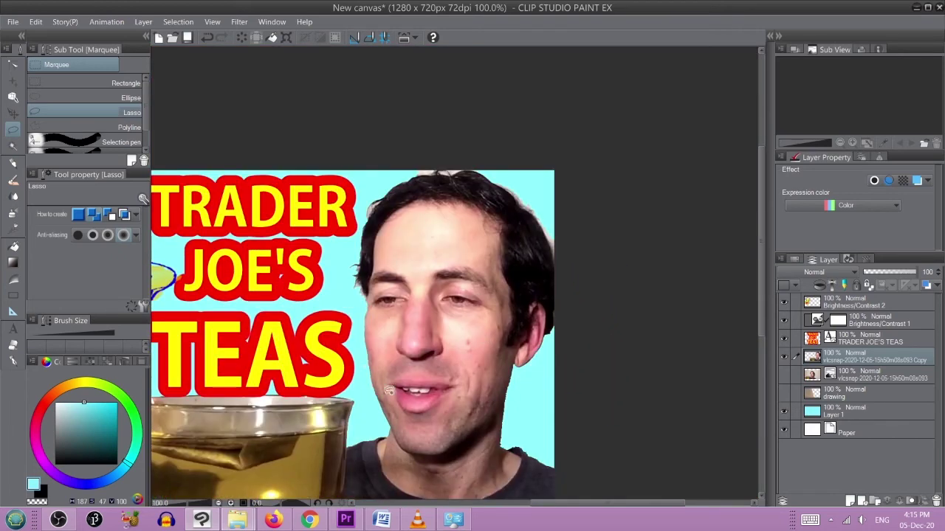
pyautogui.scroll(4, 396, 383)
pyautogui.moveTo(398, 368); pyautogui.dragTo(358, 248)
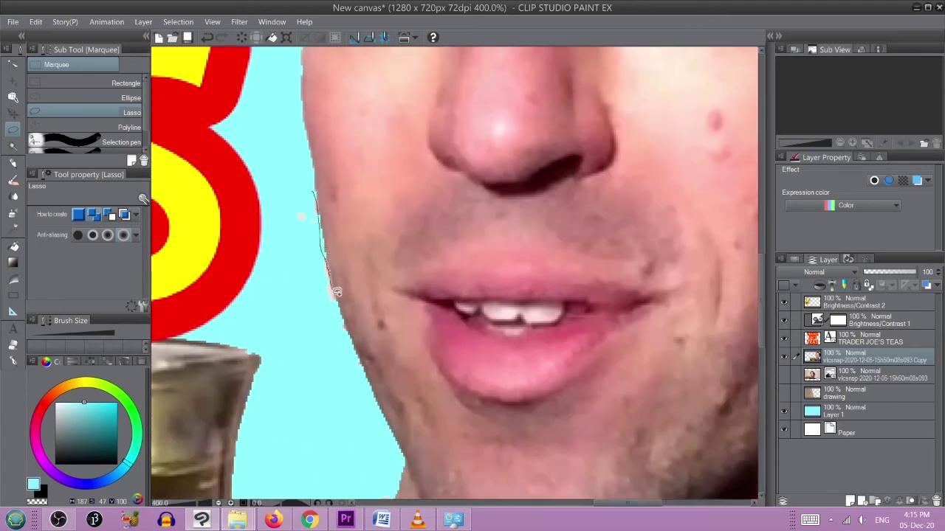
pyautogui.moveTo(335, 312)
pyautogui.mouseDown()
pyautogui.moveTo(313, 286)
pyautogui.moveTo(294, 235)
pyautogui.moveTo(293, 181)
pyautogui.mouseUp()
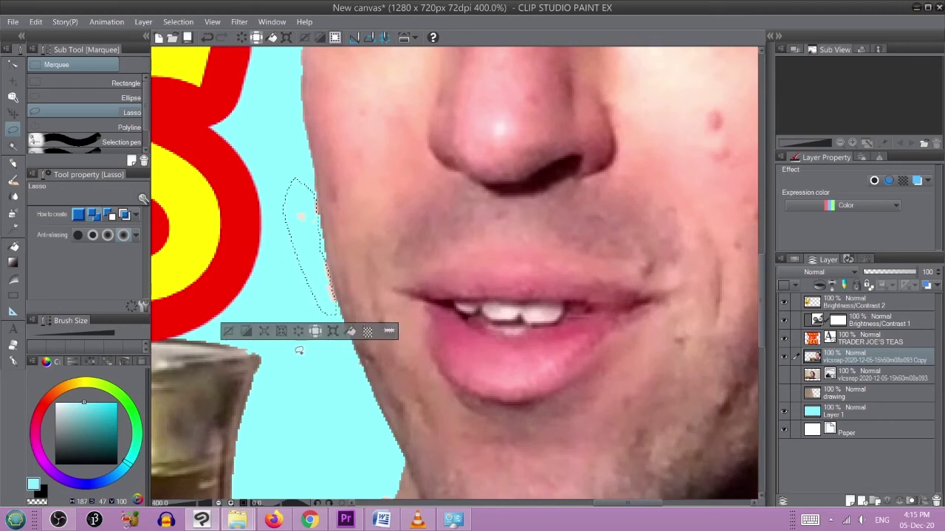
pyautogui.click(243, 330)
pyautogui.scroll(-3, 569, 349)
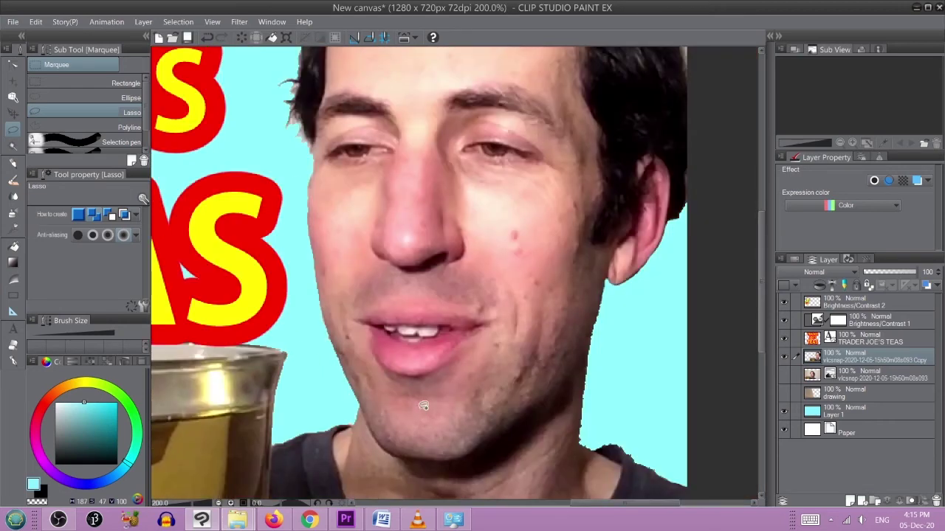
pyautogui.scroll(3, 609, 253)
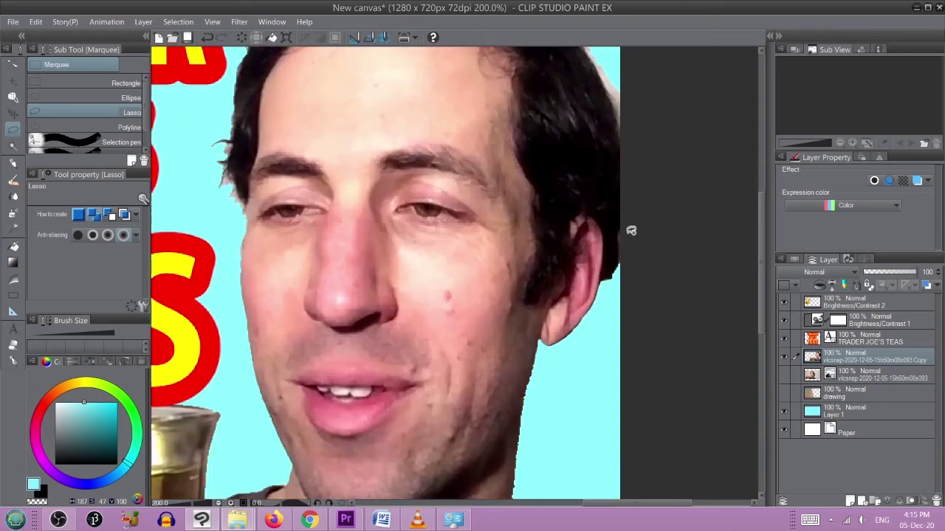
pyautogui.scroll(-4, 573, 329)
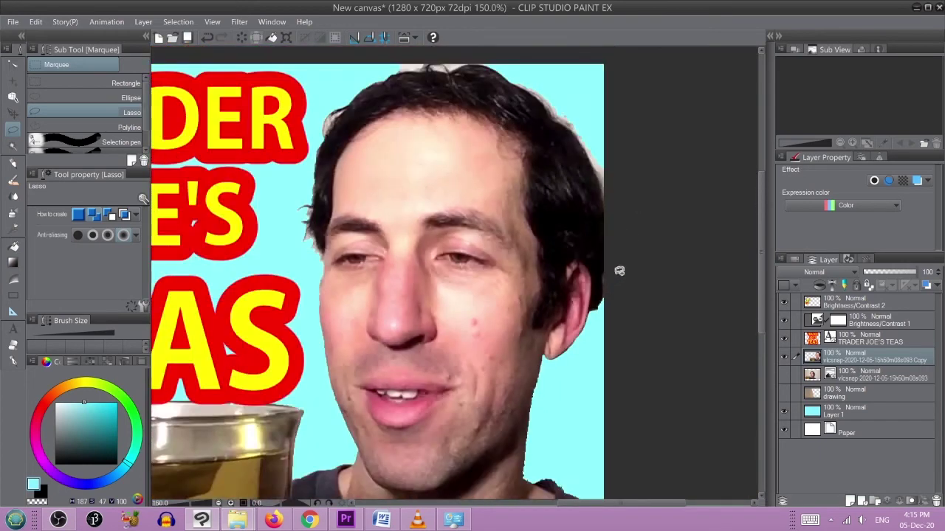
pyautogui.scroll(2, 503, 124)
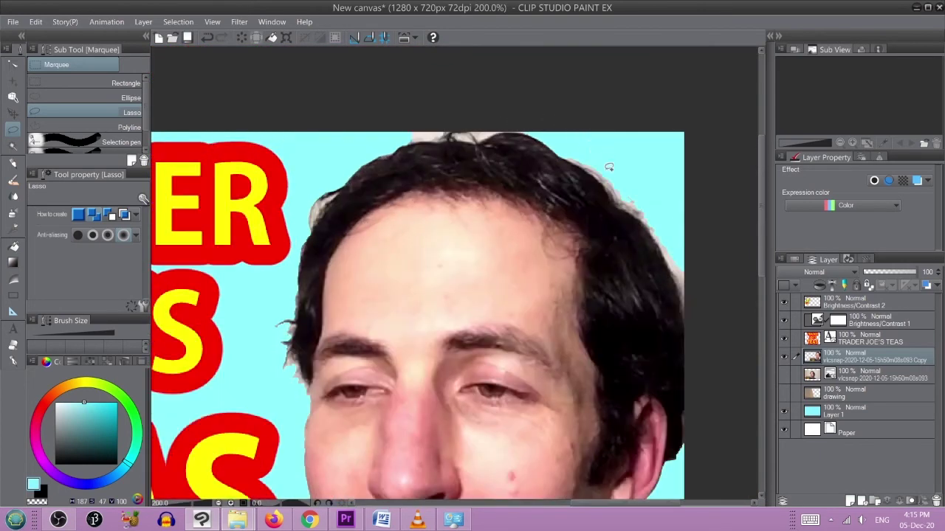
# Step: Lasso and erase the light highlight on top of the hair, then deselect
pyautogui.scroll(3, 609, 165)
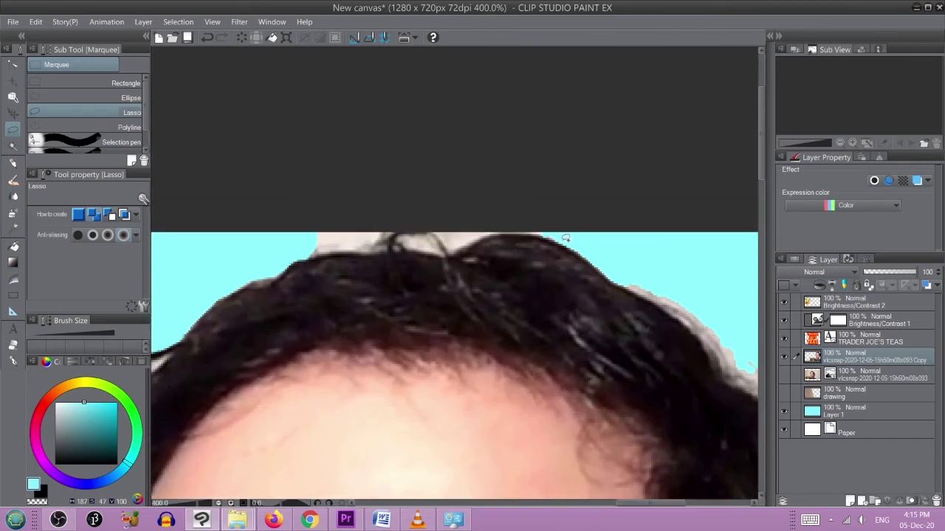
pyautogui.moveTo(532, 229)
pyautogui.mouseDown()
pyautogui.moveTo(454, 252)
pyautogui.moveTo(439, 224)
pyautogui.moveTo(442, 210)
pyautogui.moveTo(533, 213)
pyautogui.mouseUp()
pyautogui.click(418, 270)
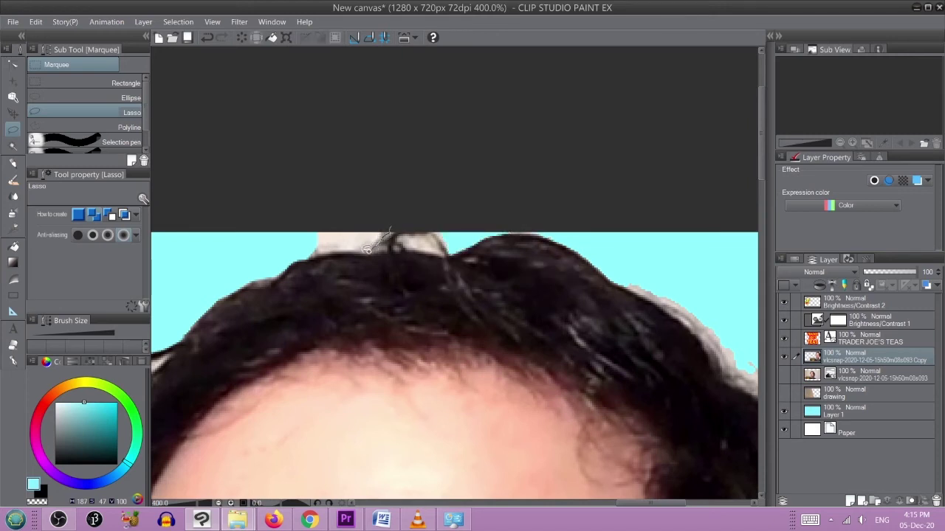
pyautogui.moveTo(299, 246)
pyautogui.mouseDown()
pyautogui.moveTo(309, 218)
pyautogui.moveTo(414, 216)
pyautogui.mouseUp()
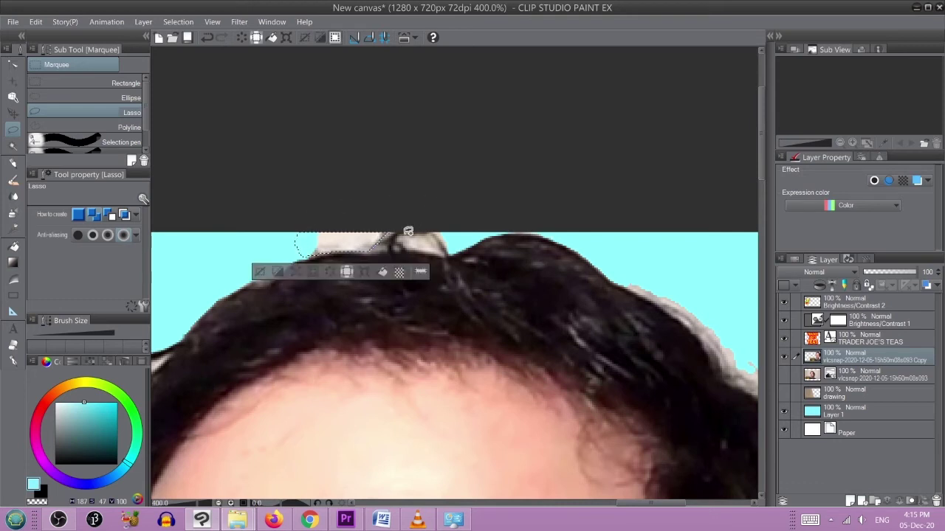
pyautogui.click(264, 273)
pyautogui.scroll(2, 438, 238)
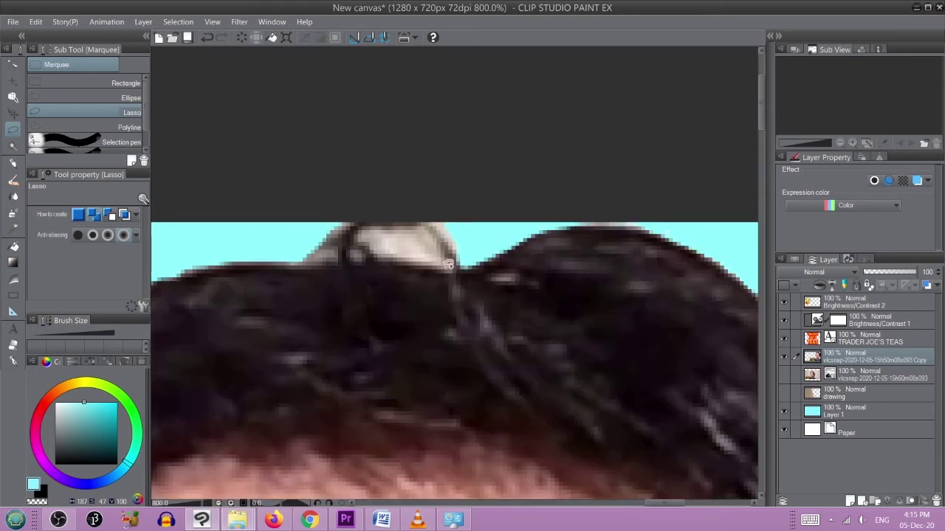
pyautogui.moveTo(453, 267)
pyautogui.mouseDown()
pyautogui.moveTo(420, 231)
pyautogui.moveTo(389, 226)
pyautogui.moveTo(359, 235)
pyautogui.moveTo(376, 252)
pyautogui.mouseUp()
pyautogui.moveTo(446, 271); pyautogui.dragTo(448, 272)
pyautogui.click(410, 292)
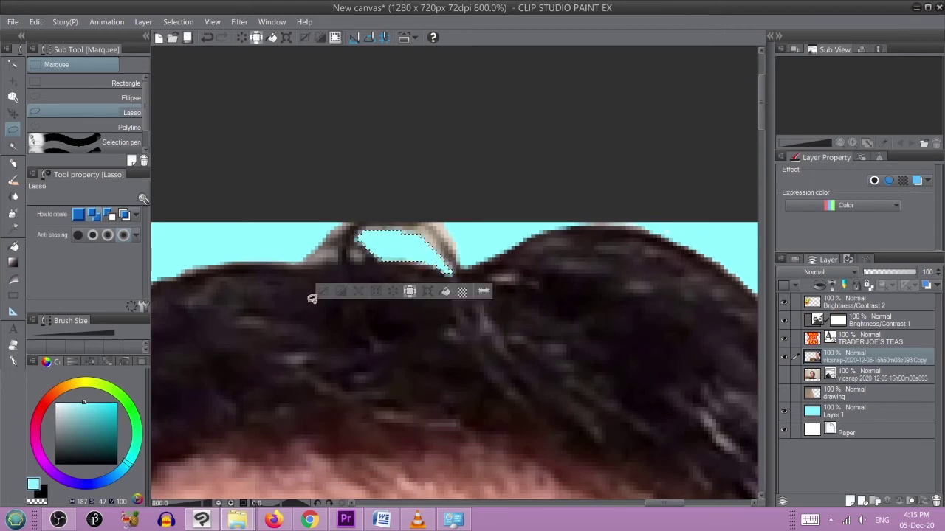
pyautogui.click(326, 292)
# Step: Select and erase the light fringe along the upper right edge of the hair
pyautogui.scroll(-7, 377, 305)
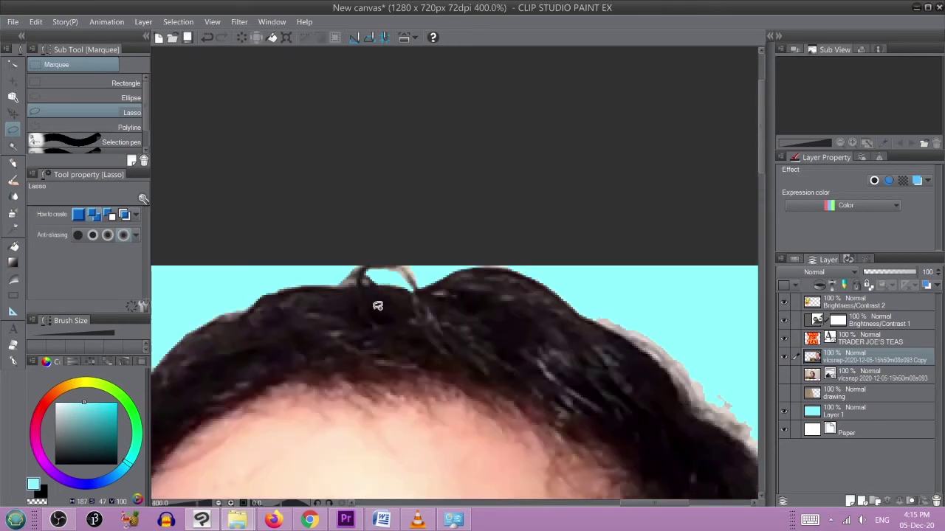
pyautogui.moveTo(599, 391); pyautogui.dragTo(378, 500)
pyautogui.scroll(4, 372, 344)
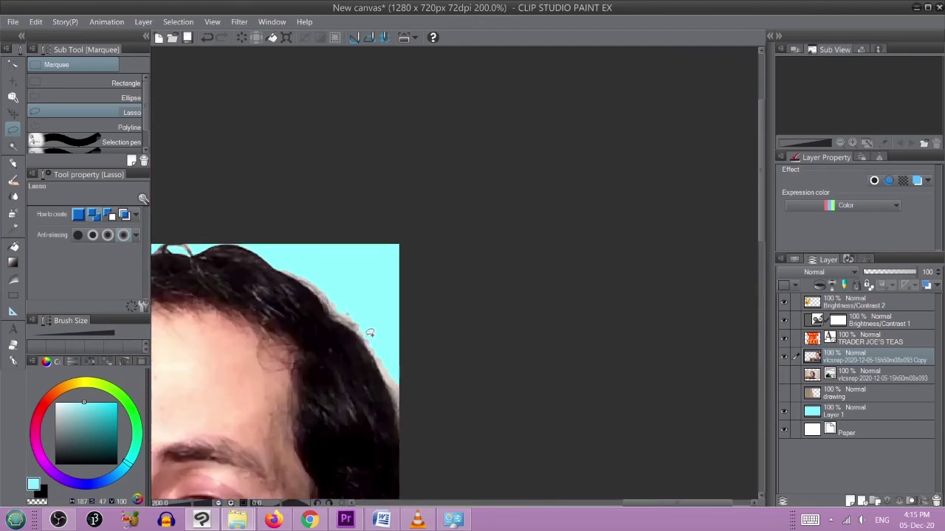
pyautogui.moveTo(352, 226); pyautogui.dragTo(370, 184)
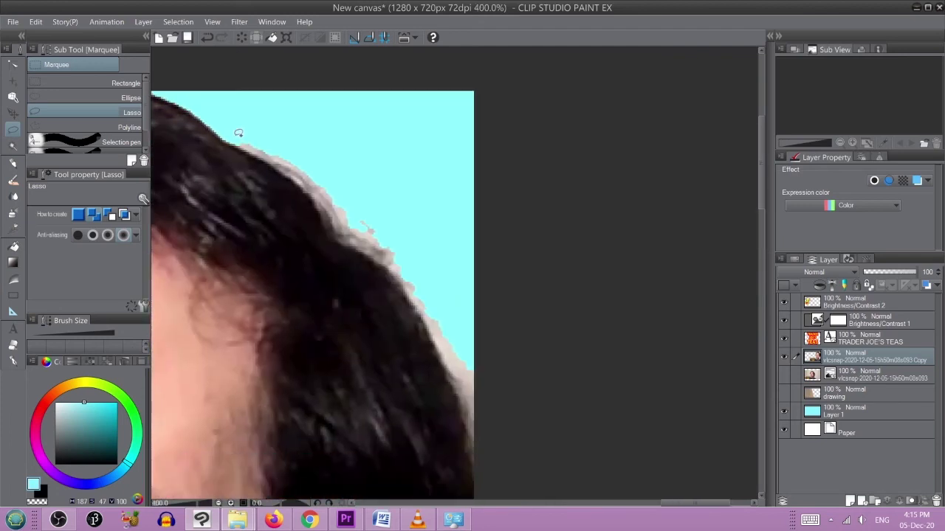
pyautogui.moveTo(293, 168); pyautogui.dragTo(363, 245)
pyautogui.moveTo(410, 222); pyautogui.dragTo(234, 137)
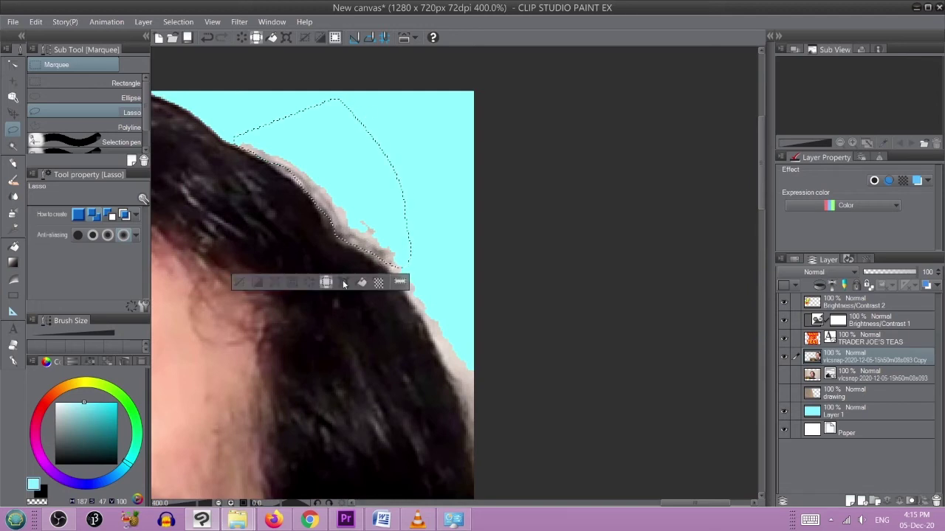
pyautogui.hotkey('ctrl', 'd')
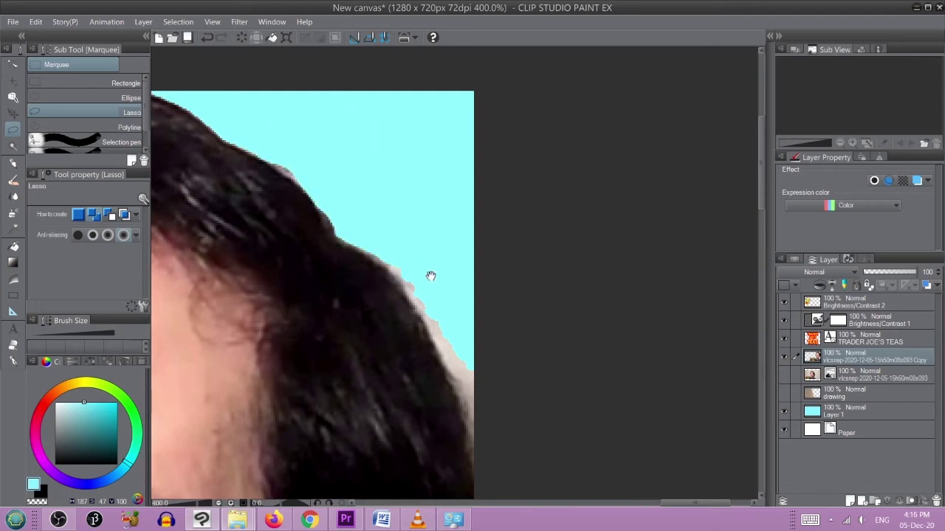
# Step: Lasso and clear the fringe pixels on the lower right hair edge
pyautogui.moveTo(430, 276); pyautogui.dragTo(359, 187)
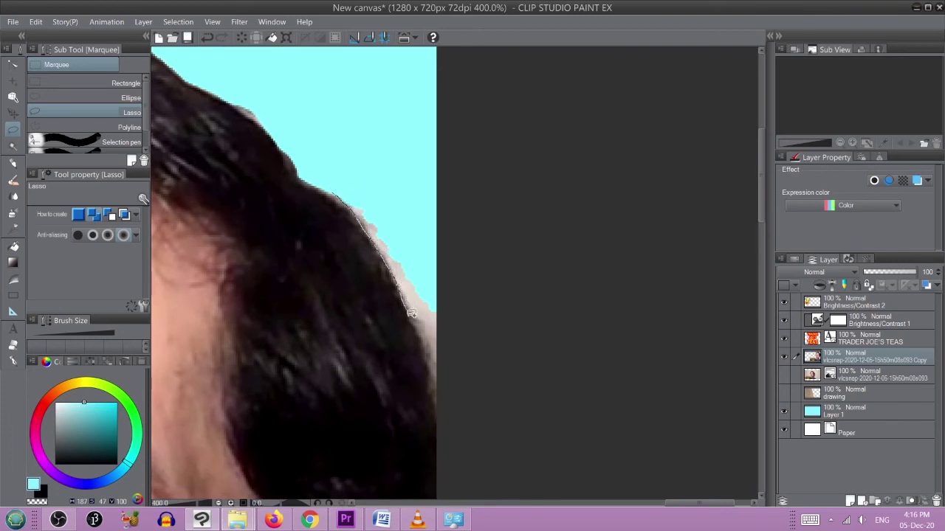
pyautogui.moveTo(419, 329)
pyautogui.mouseDown()
pyautogui.moveTo(445, 409)
pyautogui.moveTo(510, 363)
pyautogui.moveTo(400, 131)
pyautogui.moveTo(358, 119)
pyautogui.mouseUp()
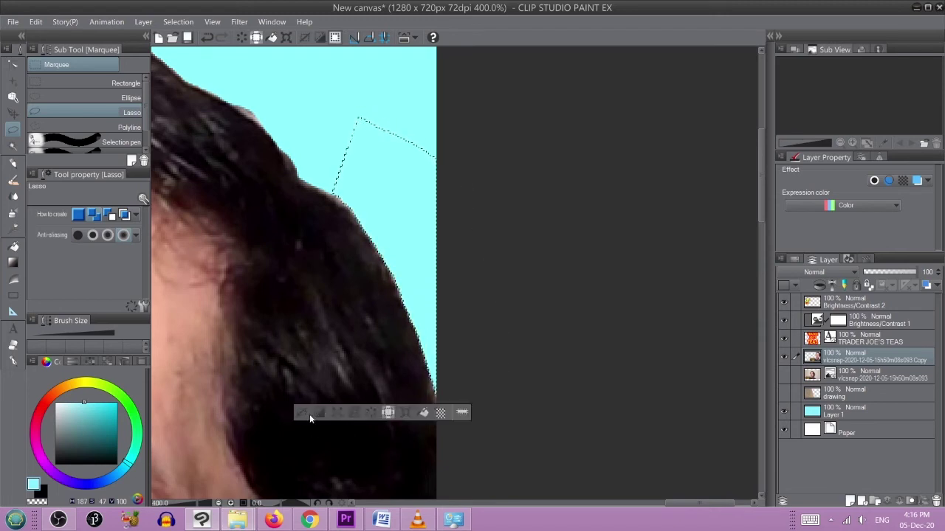
pyautogui.click(311, 414)
pyautogui.scroll(-4, 319, 407)
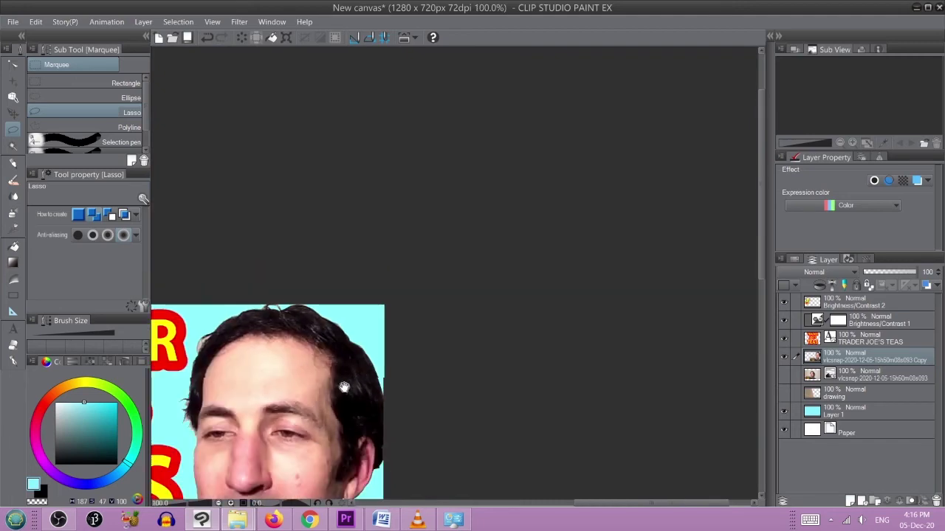
# Step: Clear the stray hair pixels beside the hair near the eyebrow, then deselect
pyautogui.moveTo(337, 386); pyautogui.dragTo(481, 321)
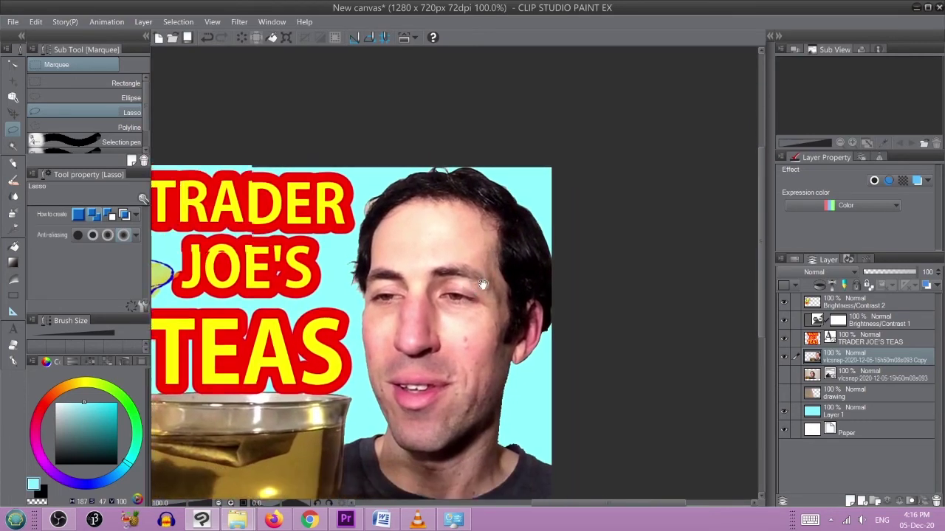
pyautogui.scroll(6, 347, 255)
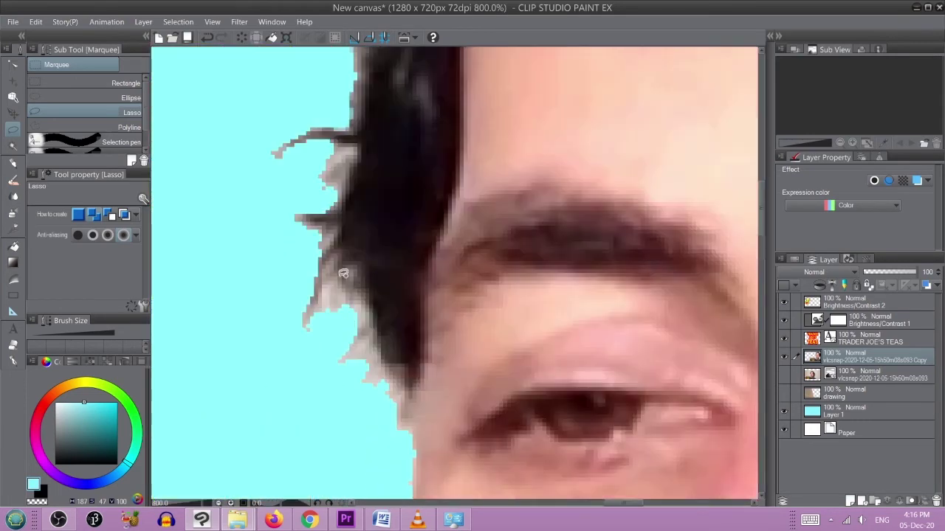
pyautogui.moveTo(343, 254)
pyautogui.mouseDown()
pyautogui.moveTo(372, 319)
pyautogui.moveTo(411, 411)
pyautogui.moveTo(411, 438)
pyautogui.moveTo(389, 453)
pyautogui.moveTo(299, 382)
pyautogui.moveTo(274, 324)
pyautogui.moveTo(270, 262)
pyautogui.mouseUp()
pyautogui.moveTo(315, 224)
pyautogui.mouseDown()
pyautogui.moveTo(333, 222)
pyautogui.moveTo(340, 248)
pyautogui.mouseUp()
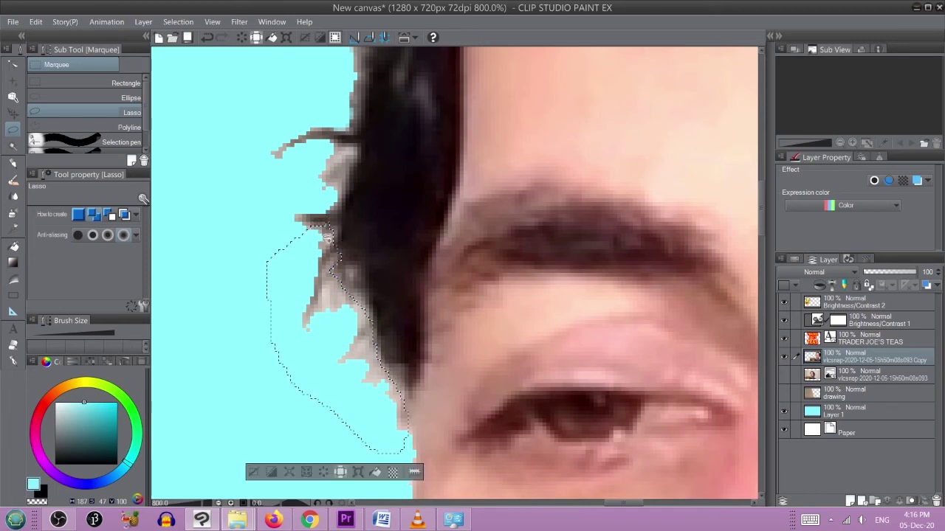
pyautogui.click(258, 472)
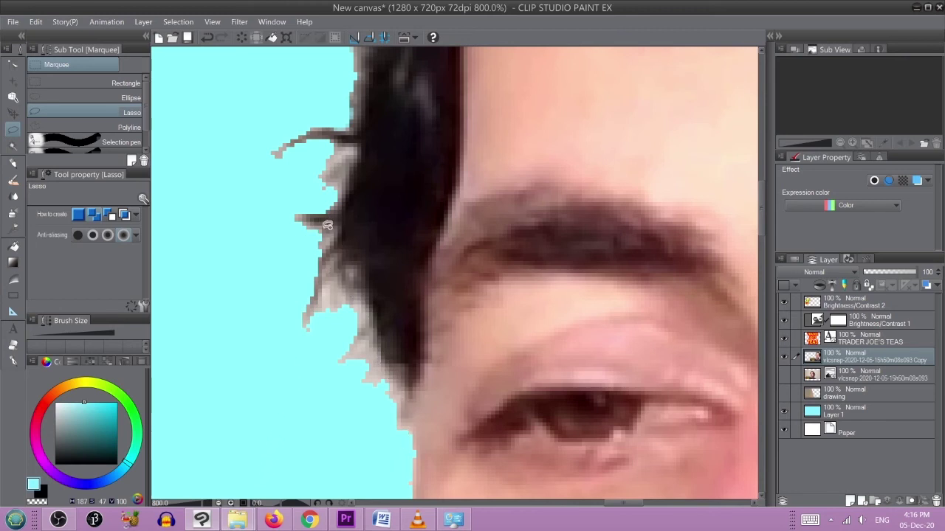
pyautogui.hotkey('ctrl', 'z')
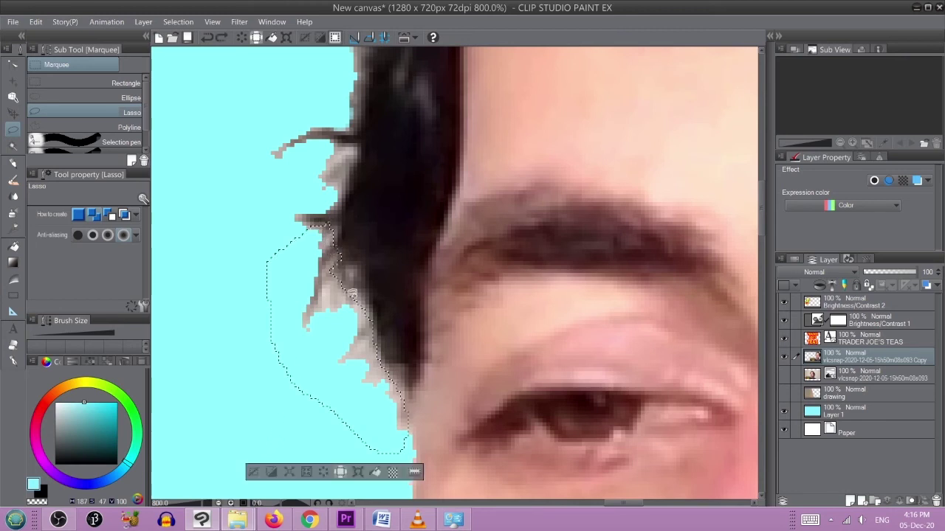
pyautogui.click(325, 475)
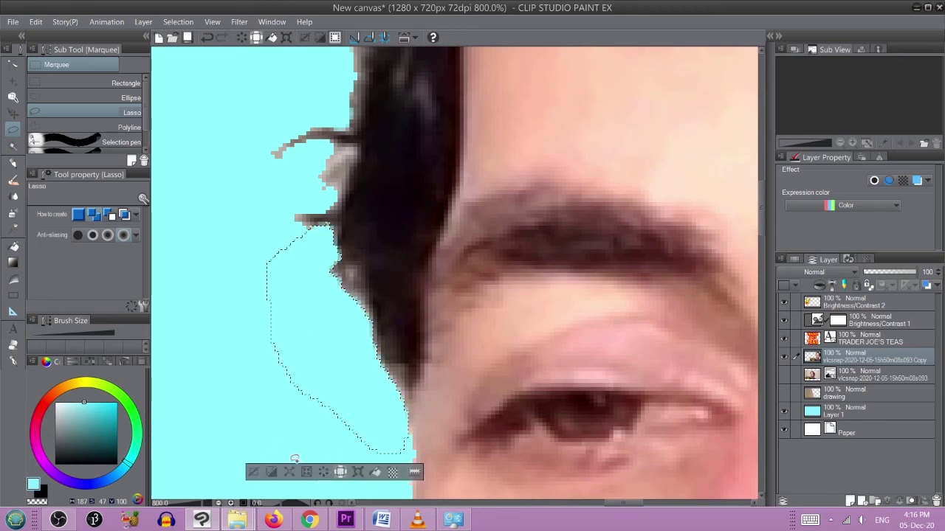
pyautogui.click(253, 472)
# Step: Outline the upper hair strand and light hair tuft, clear the tuft and deselect
pyautogui.moveTo(338, 198)
pyautogui.mouseDown()
pyautogui.moveTo(352, 162)
pyautogui.moveTo(346, 140)
pyautogui.moveTo(318, 132)
pyautogui.mouseUp()
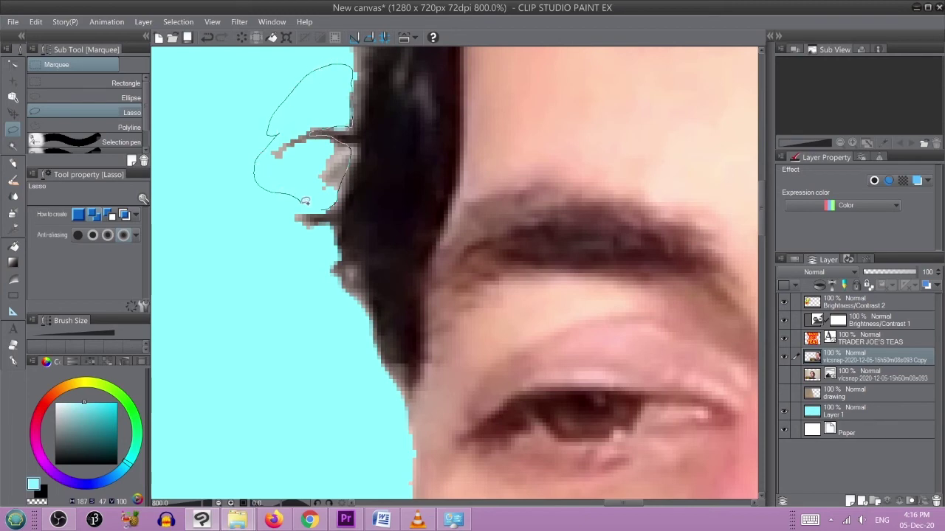
pyautogui.moveTo(304, 200); pyautogui.dragTo(304, 201)
pyautogui.scroll(-4, 396, 234)
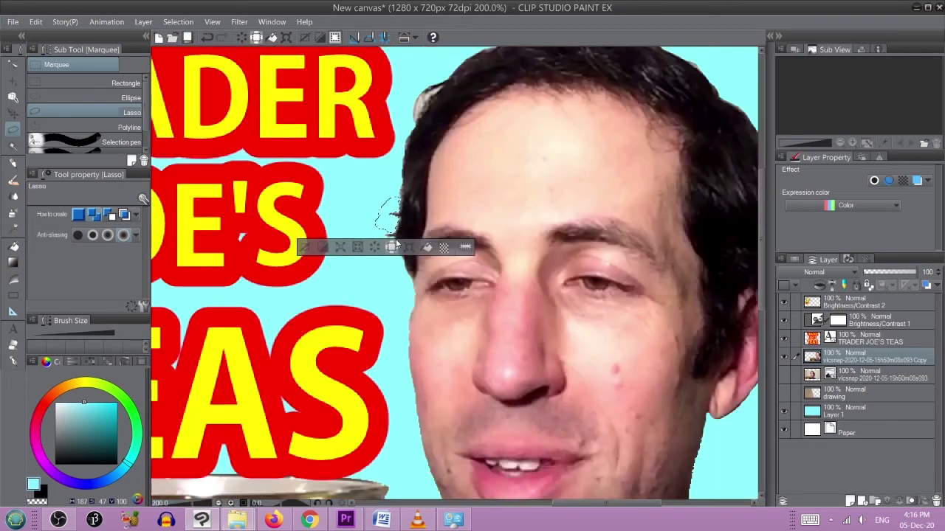
pyautogui.scroll(-2, 396, 234)
pyautogui.scroll(6, 496, 159)
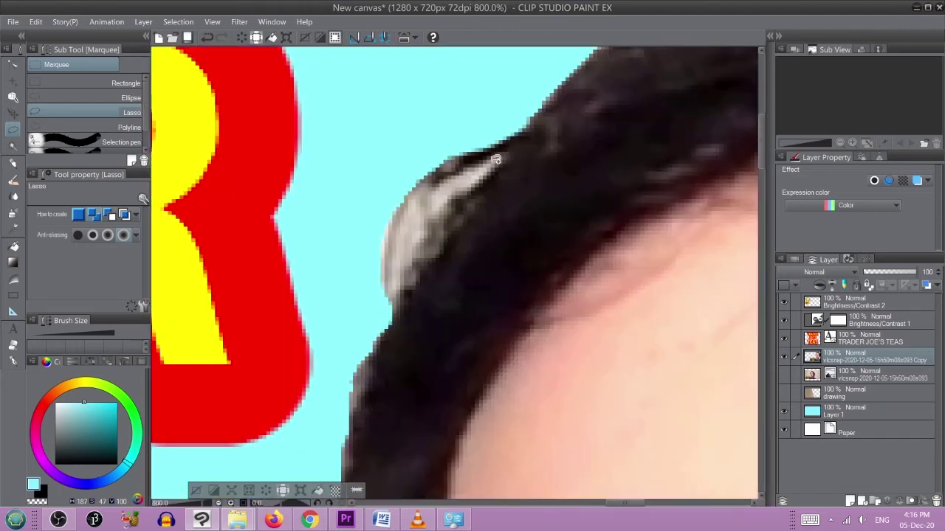
pyautogui.moveTo(496, 160)
pyautogui.mouseDown()
pyautogui.moveTo(502, 152)
pyautogui.moveTo(417, 198)
pyautogui.mouseUp()
pyautogui.moveTo(385, 254); pyautogui.dragTo(409, 197)
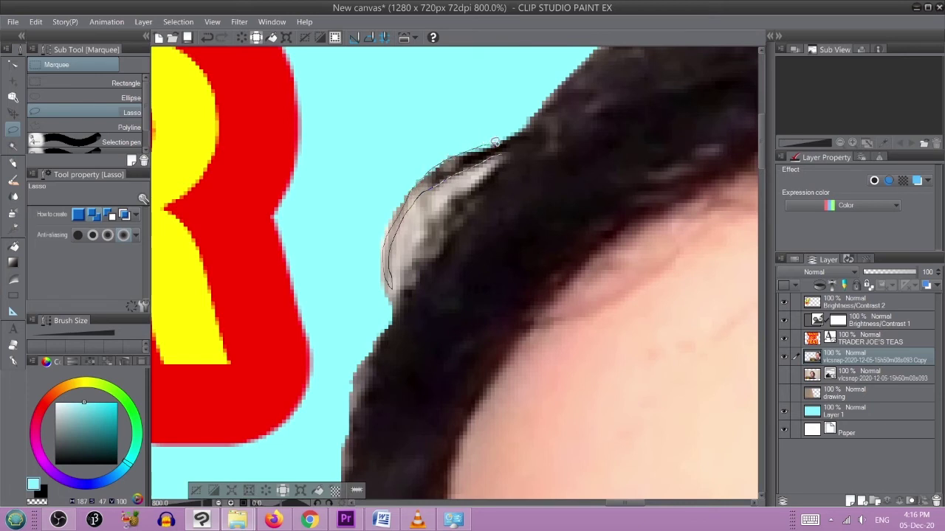
pyautogui.moveTo(499, 138)
pyautogui.mouseDown()
pyautogui.moveTo(468, 136)
pyautogui.moveTo(419, 158)
pyautogui.moveTo(380, 204)
pyautogui.moveTo(371, 251)
pyautogui.mouseUp()
pyautogui.moveTo(378, 296)
pyautogui.mouseDown()
pyautogui.moveTo(392, 303)
pyautogui.moveTo(449, 203)
pyautogui.mouseUp()
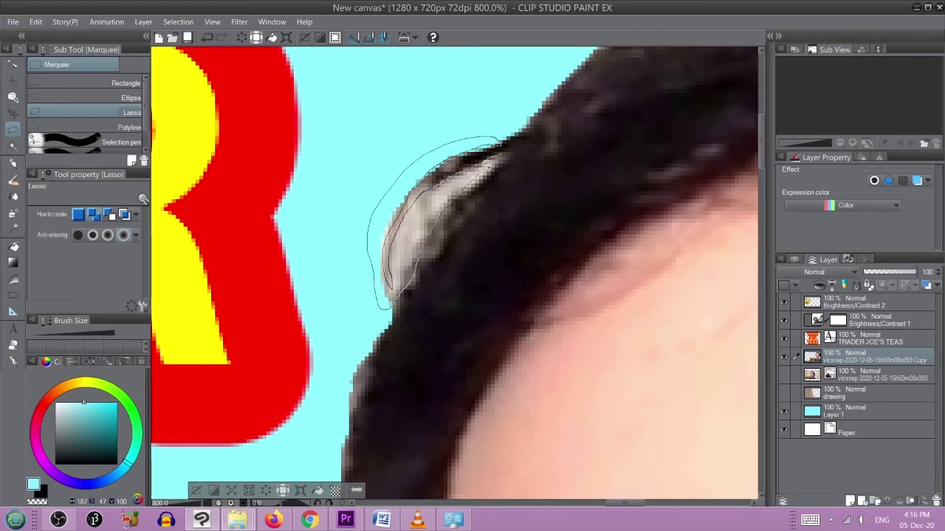
pyautogui.moveTo(502, 151); pyautogui.dragTo(500, 155)
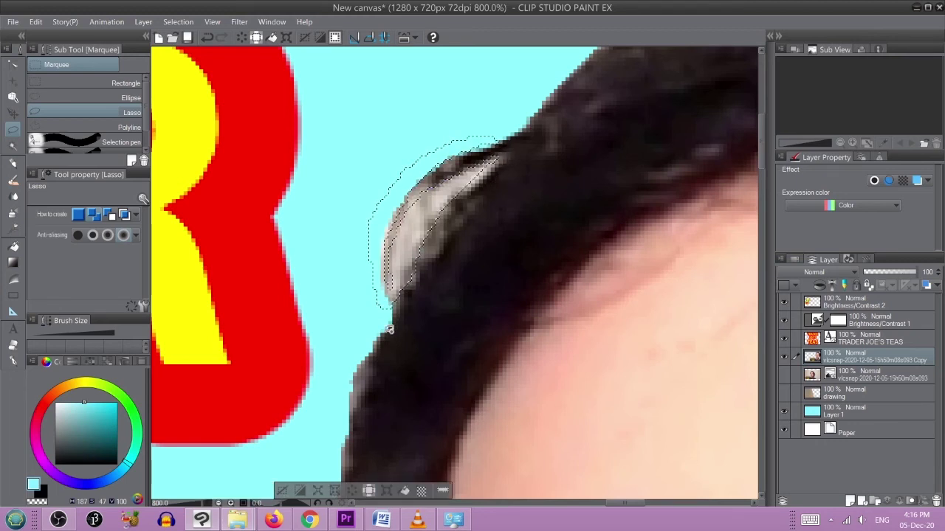
pyautogui.click(352, 492)
pyautogui.click(285, 490)
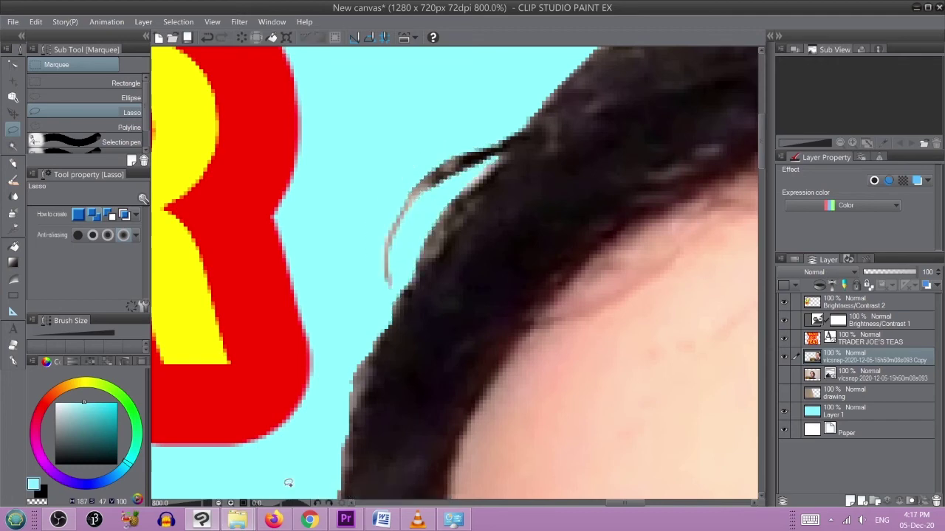
# Step: Outline the light strands at the top of the hair, then drop the selection
pyautogui.scroll(-8, 575, 258)
pyautogui.scroll(-1, 601, 345)
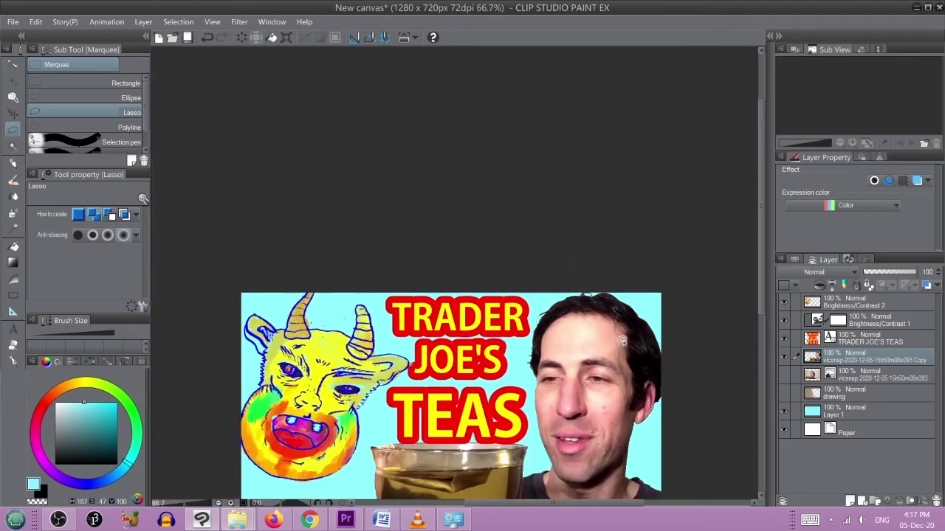
pyautogui.scroll(5, 608, 274)
pyautogui.scroll(2, 587, 290)
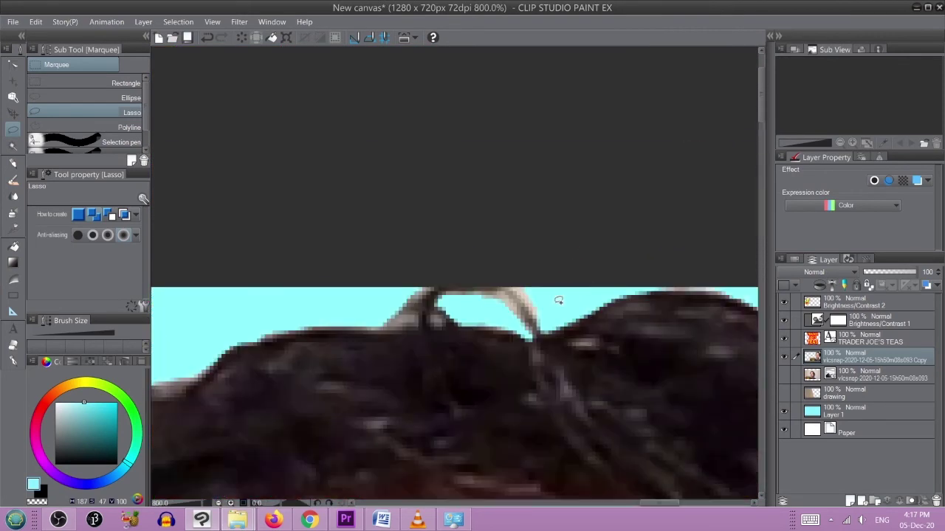
pyautogui.moveTo(502, 279)
pyautogui.mouseDown()
pyautogui.moveTo(535, 316)
pyautogui.moveTo(549, 314)
pyautogui.moveTo(541, 284)
pyautogui.moveTo(501, 265)
pyautogui.moveTo(507, 297)
pyautogui.moveTo(526, 318)
pyautogui.moveTo(489, 298)
pyautogui.mouseUp()
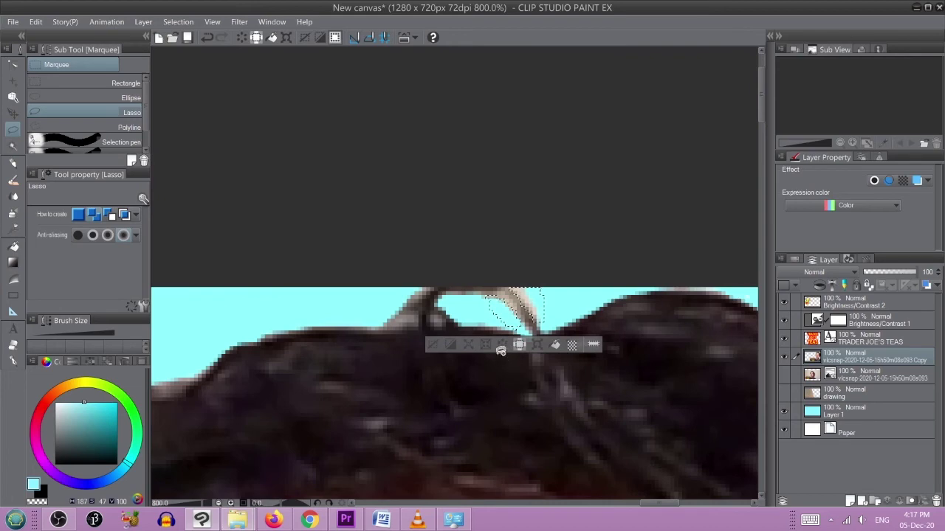
pyautogui.click(434, 344)
# Step: Zoom out to show the whole thumbnail and make the top adjustment layer active
pyautogui.scroll(-6, 556, 426)
pyautogui.moveTo(620, 404); pyautogui.dragTo(617, 255)
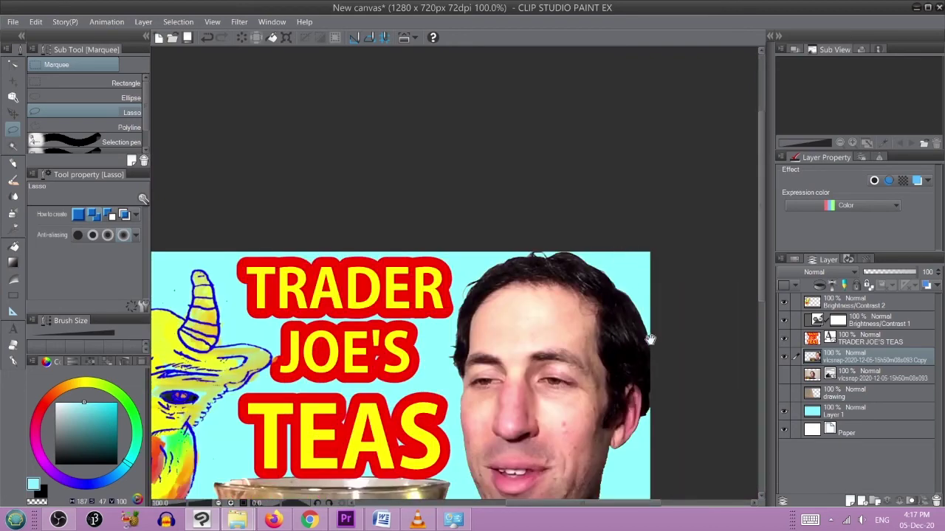
pyautogui.moveTo(648, 330); pyautogui.dragTo(638, 236)
pyautogui.scroll(-1, 507, 317)
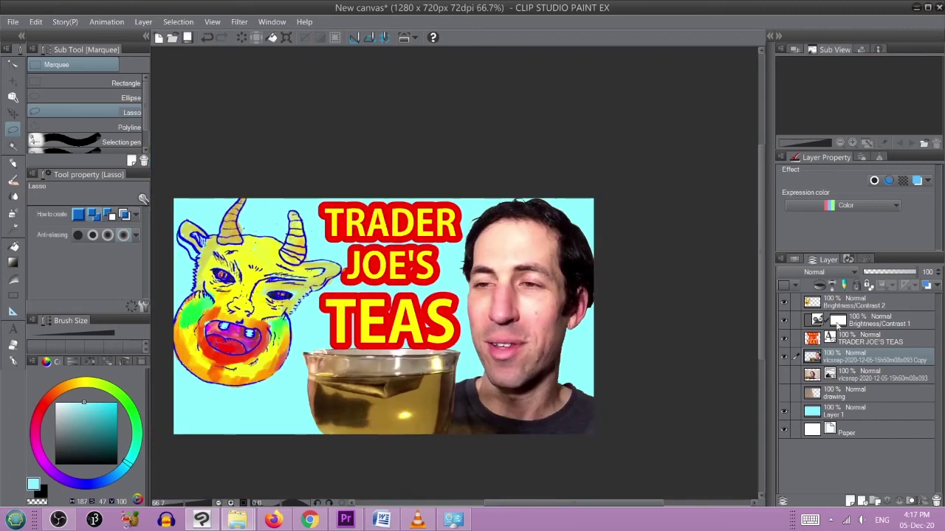
pyautogui.click(856, 304)
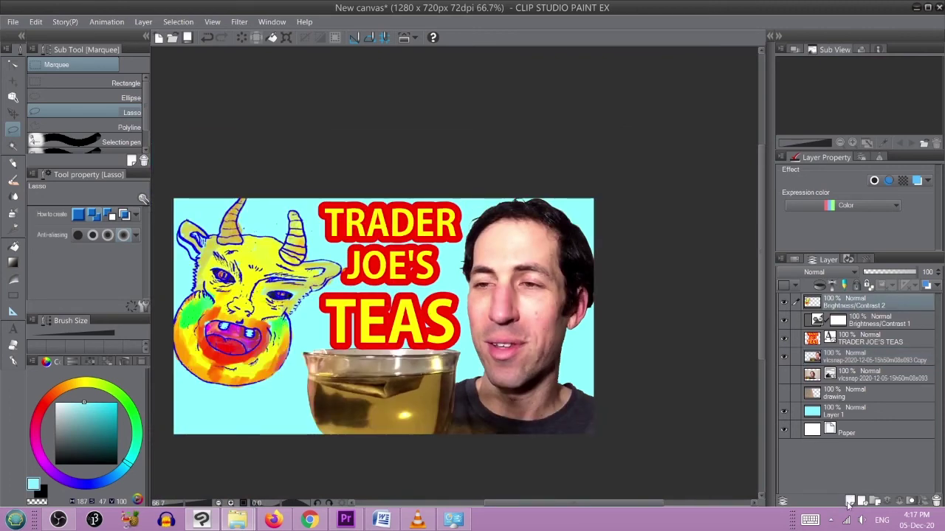
# Step: Add a new top layer and set the blend tool to black at brush size 9.7
pyautogui.click(849, 502)
pyautogui.scroll(2, 200, 280)
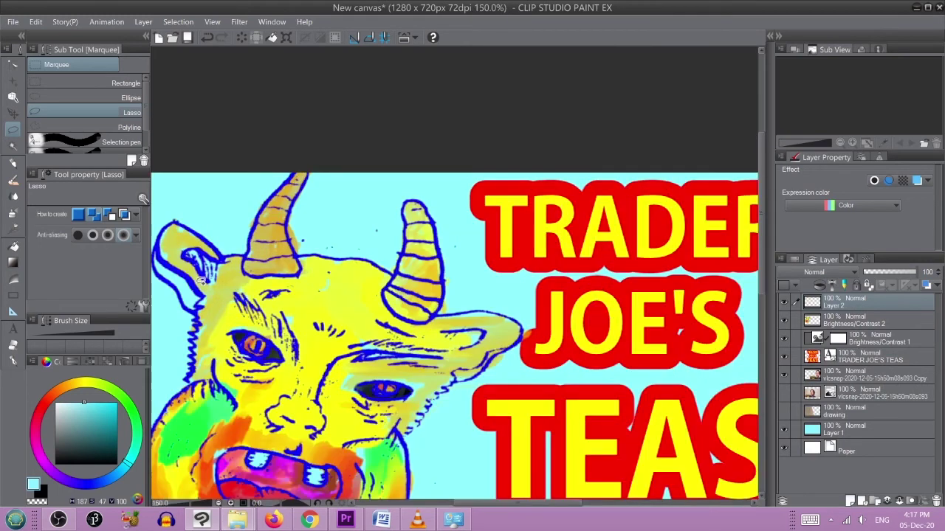
pyautogui.scroll(1, 207, 282)
pyautogui.scroll(2, 354, 283)
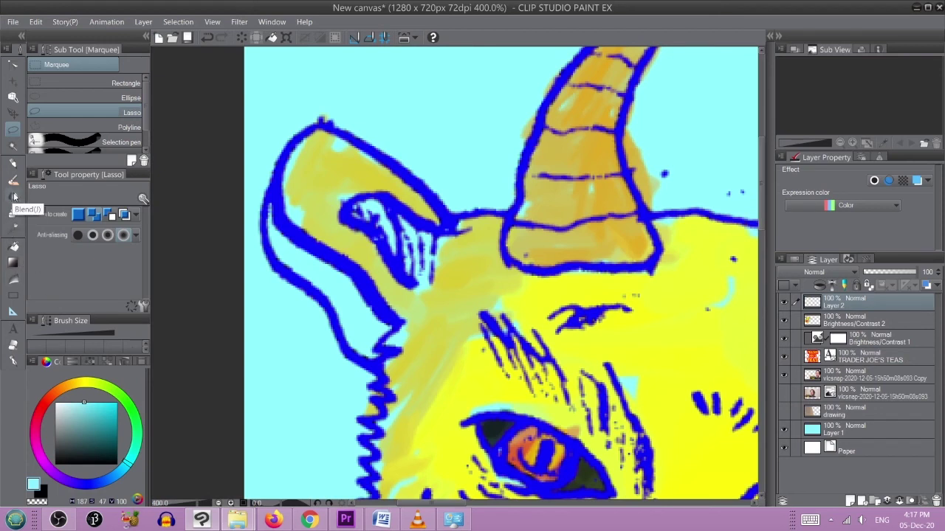
pyautogui.click(13, 196)
pyautogui.click(118, 452)
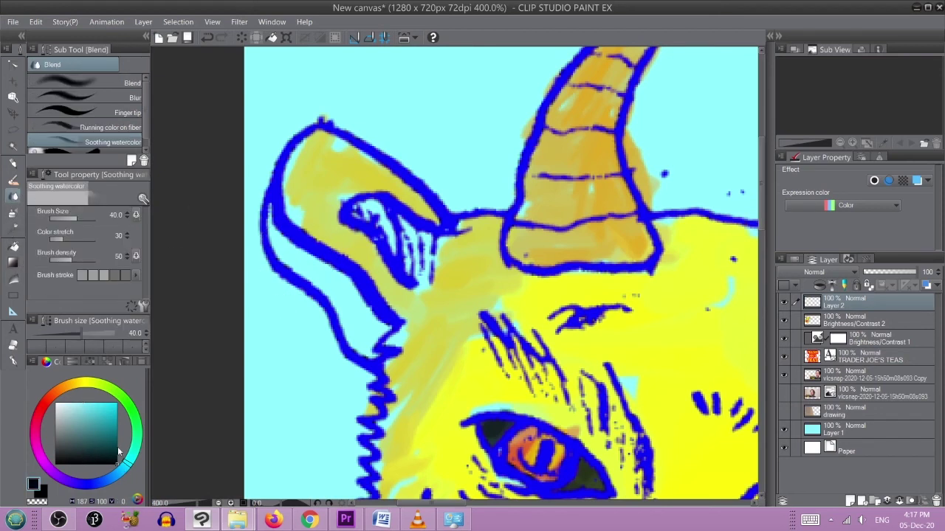
pyautogui.moveTo(75, 219); pyautogui.dragTo(68, 219)
# Step: Make Layer 2 visible, centre the cow drawing, and add a new layer above Layer 2
pyautogui.scroll(2, 304, 266)
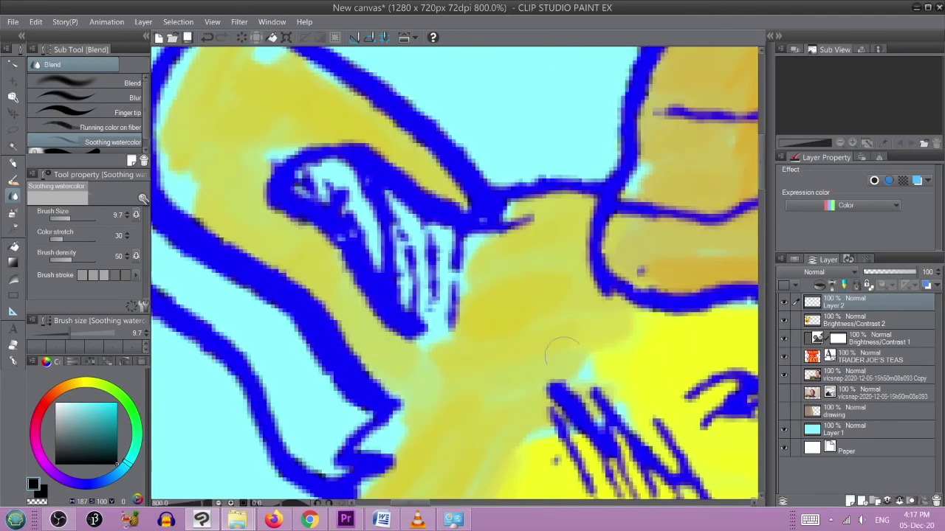
pyautogui.scroll(-5, 612, 384)
pyautogui.moveTo(634, 366); pyautogui.dragTo(459, 331)
pyautogui.scroll(6, 369, 325)
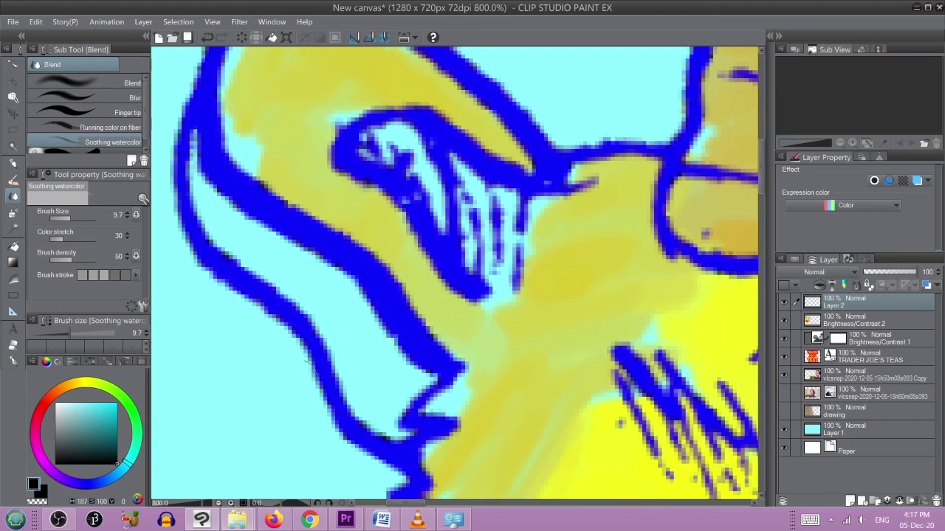
pyautogui.click(784, 303)
pyautogui.scroll(-5, 435, 244)
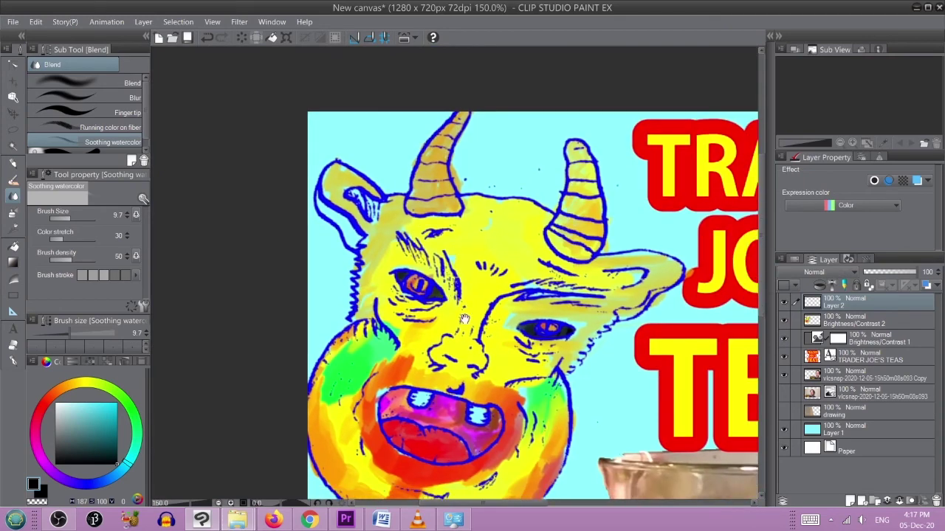
pyautogui.moveTo(463, 318); pyautogui.dragTo(479, 272)
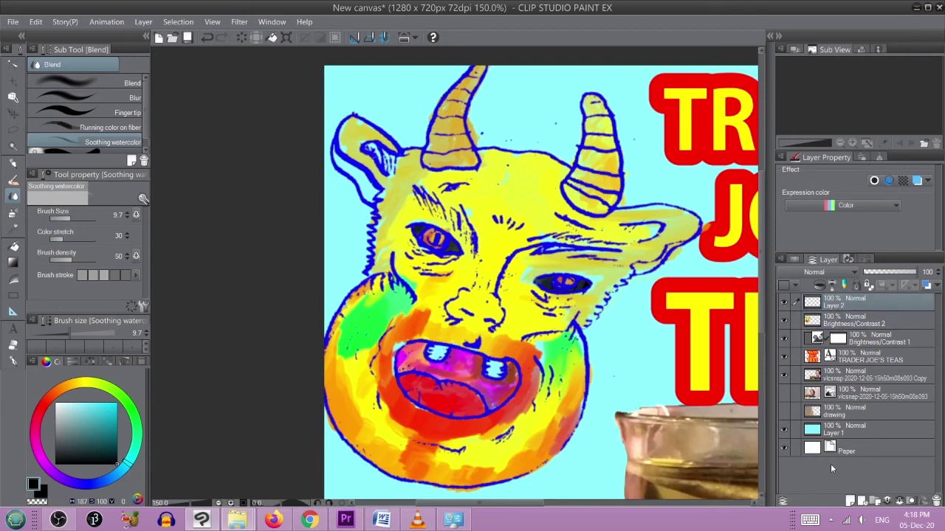
pyautogui.click(850, 500)
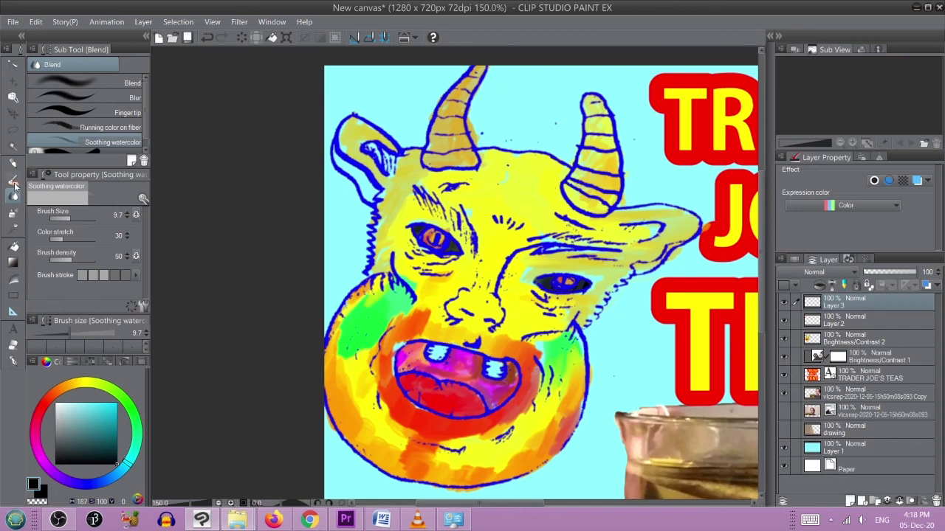
# Step: Paint grey-green shading along the cheek with the oil paint flat brush
pyautogui.click(14, 181)
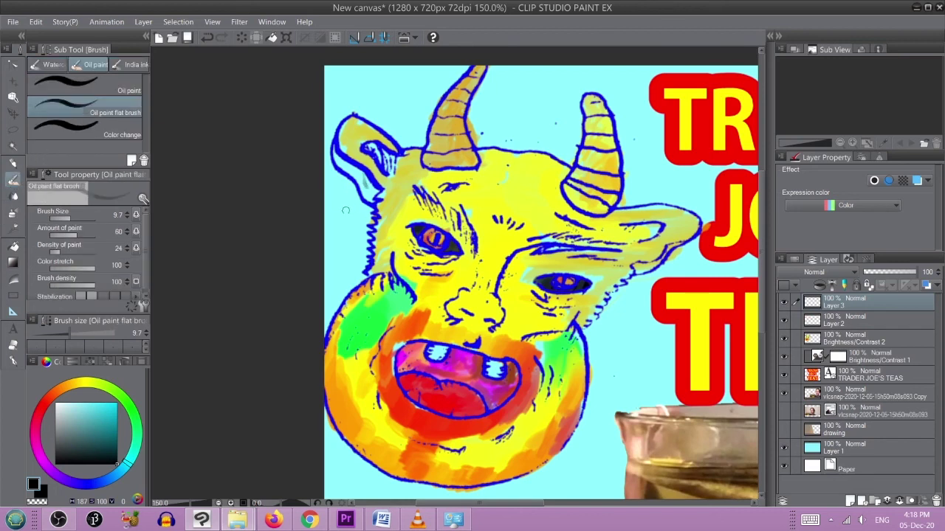
pyautogui.scroll(-1, 345, 214)
pyautogui.scroll(6, 345, 214)
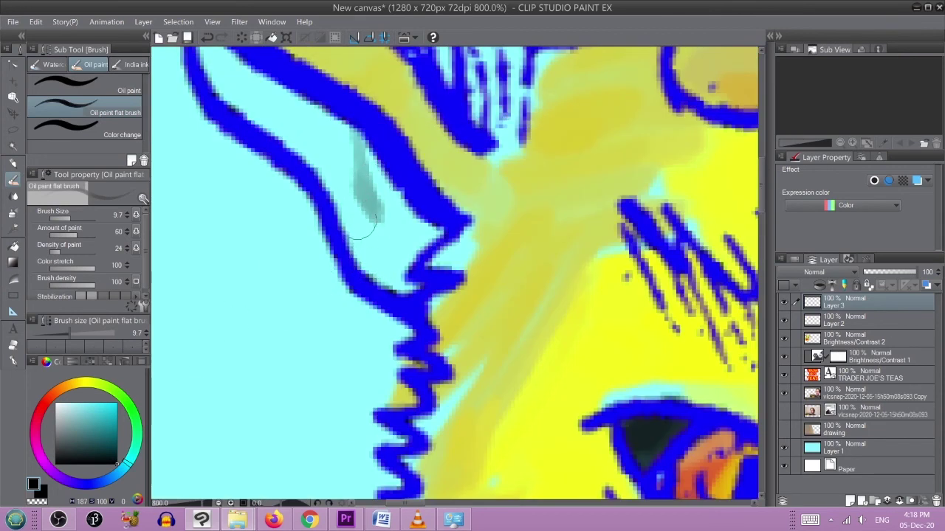
pyautogui.moveTo(369, 214); pyautogui.dragTo(363, 185)
pyautogui.moveTo(369, 222)
pyautogui.mouseDown()
pyautogui.moveTo(327, 146)
pyautogui.moveTo(356, 239)
pyautogui.moveTo(360, 226)
pyautogui.moveTo(389, 275)
pyautogui.moveTo(399, 208)
pyautogui.moveTo(437, 231)
pyautogui.moveTo(392, 210)
pyautogui.moveTo(339, 133)
pyautogui.moveTo(318, 132)
pyautogui.moveTo(336, 185)
pyautogui.moveTo(298, 152)
pyautogui.moveTo(273, 97)
pyautogui.moveTo(296, 89)
pyautogui.moveTo(273, 97)
pyautogui.moveTo(243, 85)
pyautogui.moveTo(279, 108)
pyautogui.moveTo(344, 193)
pyautogui.moveTo(310, 176)
pyautogui.moveTo(278, 141)
pyautogui.moveTo(270, 95)
pyautogui.moveTo(276, 123)
pyautogui.moveTo(282, 95)
pyautogui.moveTo(296, 151)
pyautogui.moveTo(282, 118)
pyautogui.moveTo(330, 218)
pyautogui.moveTo(308, 157)
pyautogui.moveTo(441, 315)
pyautogui.moveTo(443, 277)
pyautogui.moveTo(475, 310)
pyautogui.moveTo(487, 342)
pyautogui.moveTo(441, 366)
pyautogui.moveTo(425, 306)
pyautogui.moveTo(461, 360)
pyautogui.moveTo(448, 365)
pyautogui.moveTo(457, 295)
pyautogui.mouseUp()
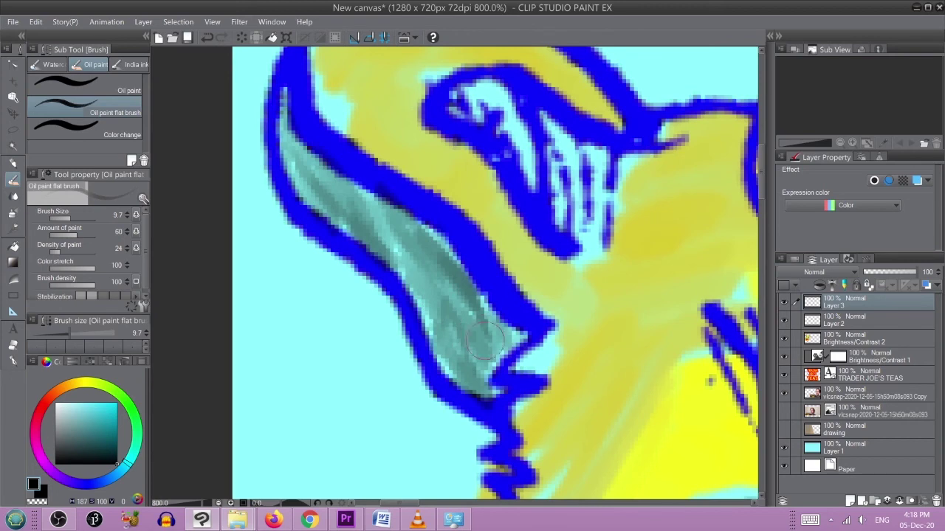
pyautogui.scroll(3, 454, 298)
pyautogui.scroll(-8, 453, 297)
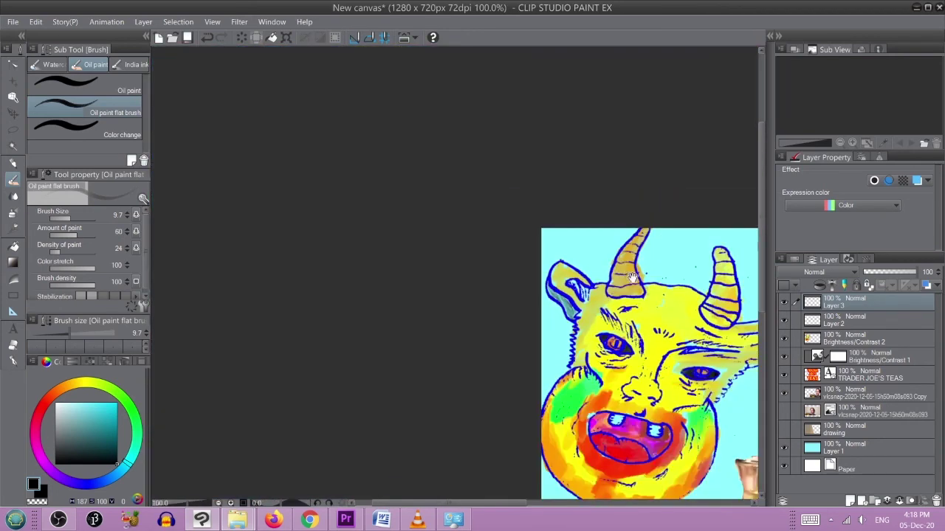
# Step: Brush grey and olive shading inside the ear outline, then view the whole thumbnail
pyautogui.moveTo(583, 277); pyautogui.dragTo(467, 225)
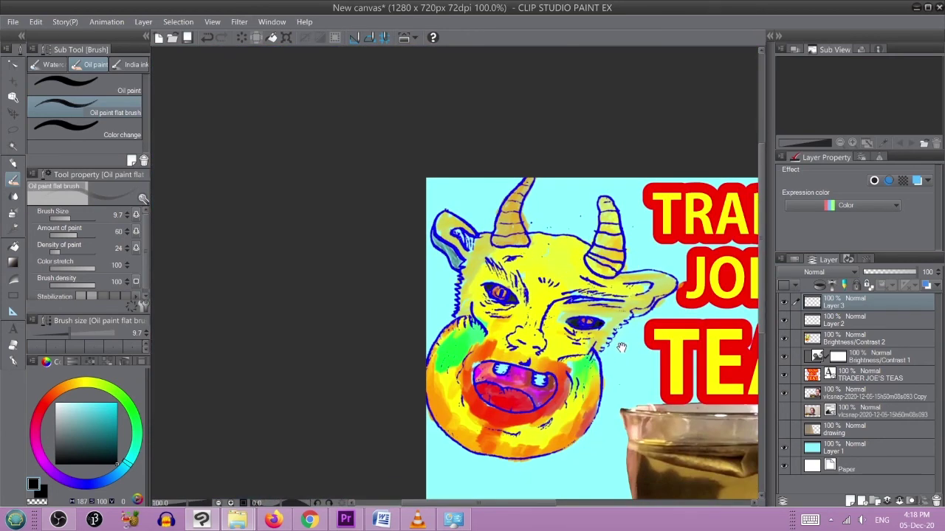
pyautogui.scroll(1, 655, 298)
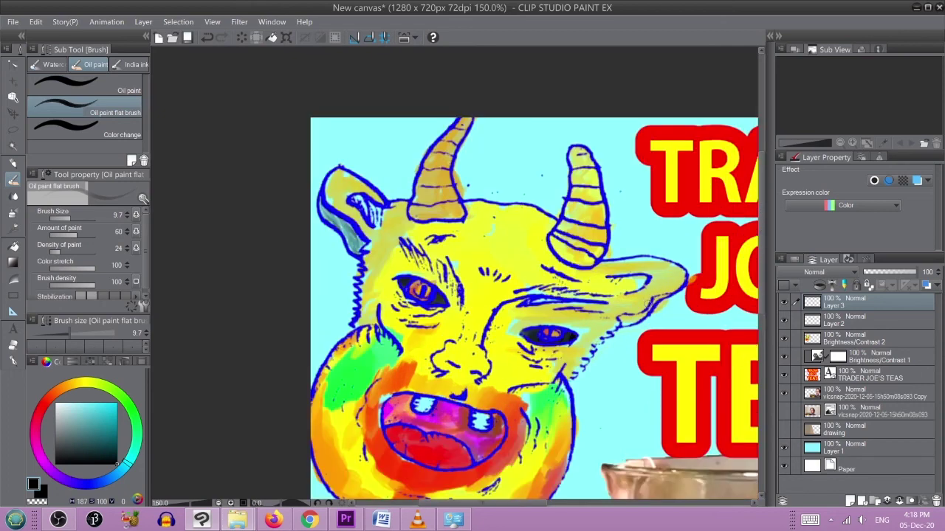
pyautogui.scroll(6, 654, 299)
pyautogui.moveTo(513, 373)
pyautogui.mouseDown()
pyautogui.moveTo(552, 327)
pyautogui.moveTo(521, 306)
pyautogui.moveTo(480, 332)
pyautogui.moveTo(527, 314)
pyautogui.moveTo(446, 332)
pyautogui.moveTo(629, 306)
pyautogui.moveTo(701, 276)
pyautogui.mouseUp()
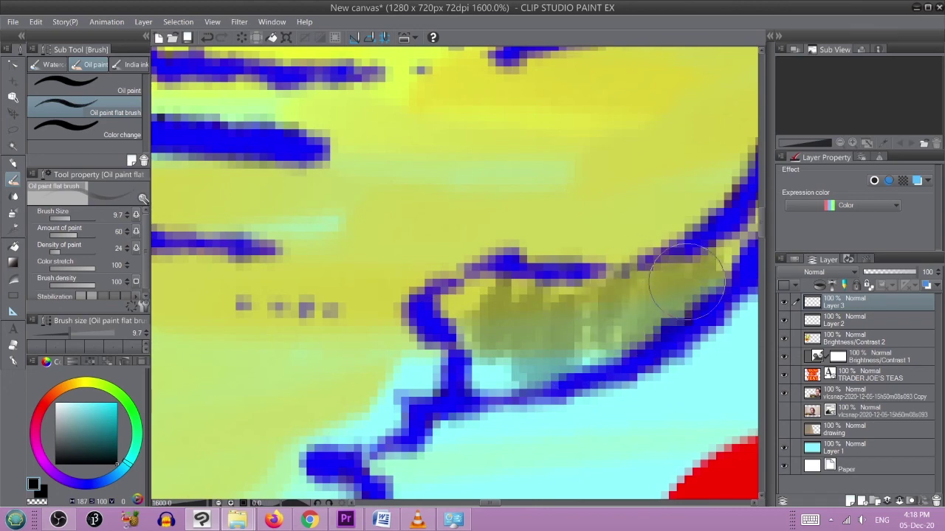
pyautogui.scroll(-1, 701, 275)
pyautogui.moveTo(634, 321); pyautogui.dragTo(497, 432)
pyautogui.moveTo(604, 347)
pyautogui.mouseDown()
pyautogui.moveTo(620, 291)
pyautogui.moveTo(686, 274)
pyautogui.moveTo(617, 319)
pyautogui.mouseUp()
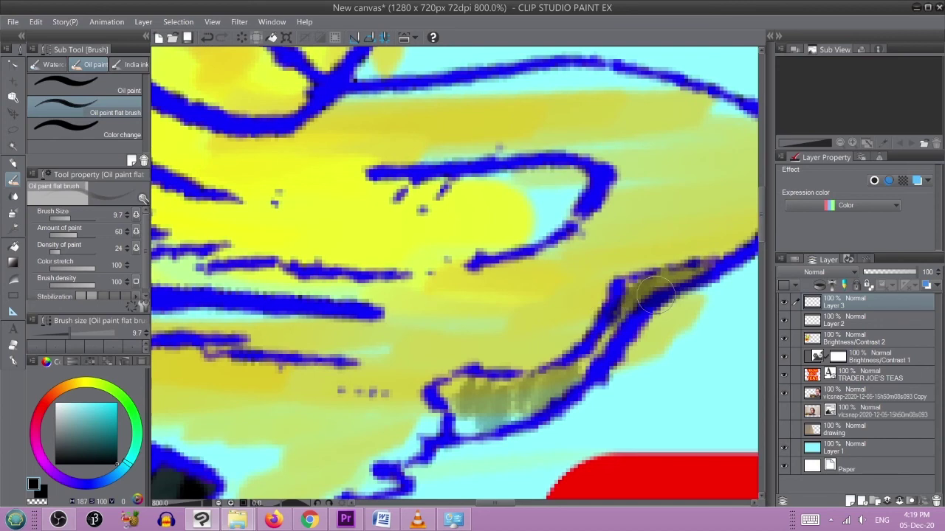
pyautogui.scroll(-5, 533, 366)
pyautogui.scroll(-1, 533, 367)
pyautogui.moveTo(494, 384); pyautogui.dragTo(446, 263)
pyautogui.moveTo(526, 319); pyautogui.dragTo(352, 275)
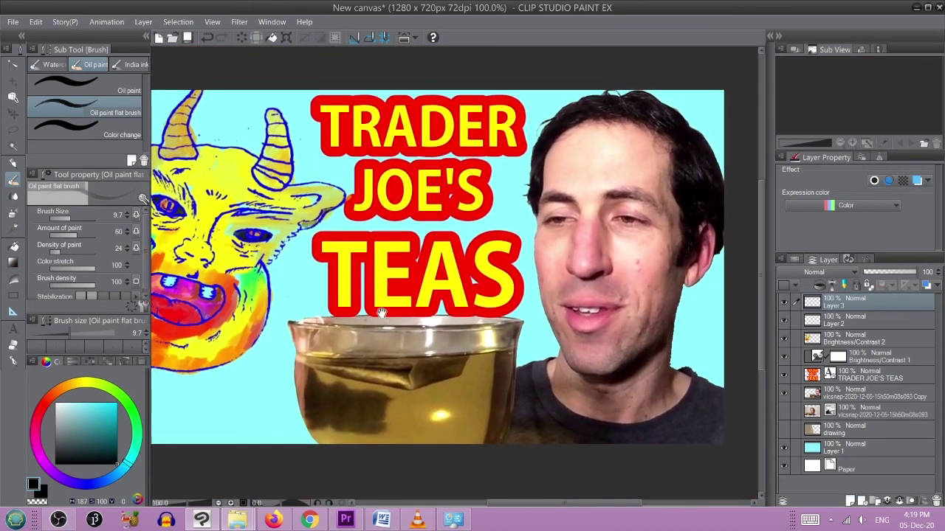
# Step: Save the thumbnail project with Ctrl+S as TEAREVIEWS in Clip Studio format in YOUTUBE VIDEOS
pyautogui.scroll(-1, 381, 313)
pyautogui.moveTo(417, 310); pyautogui.dragTo(428, 340)
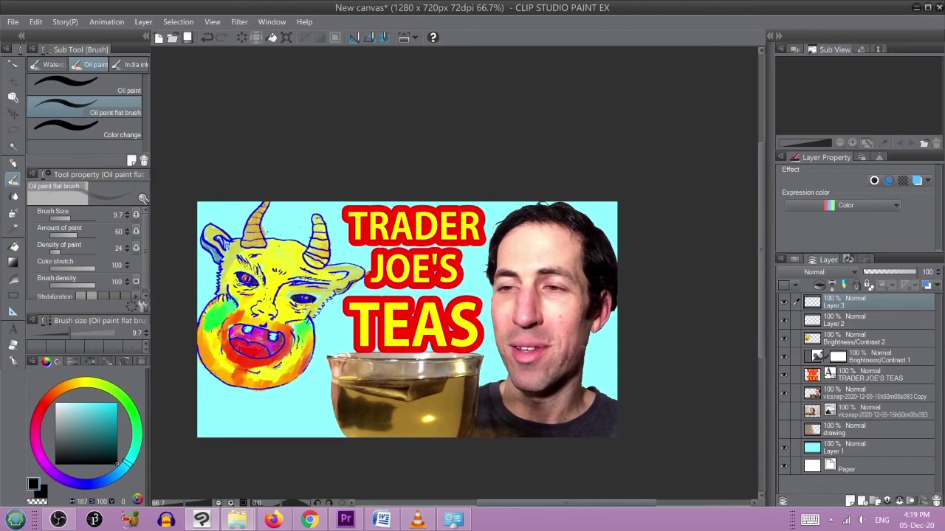
pyautogui.hotkey('ctrl', 's')
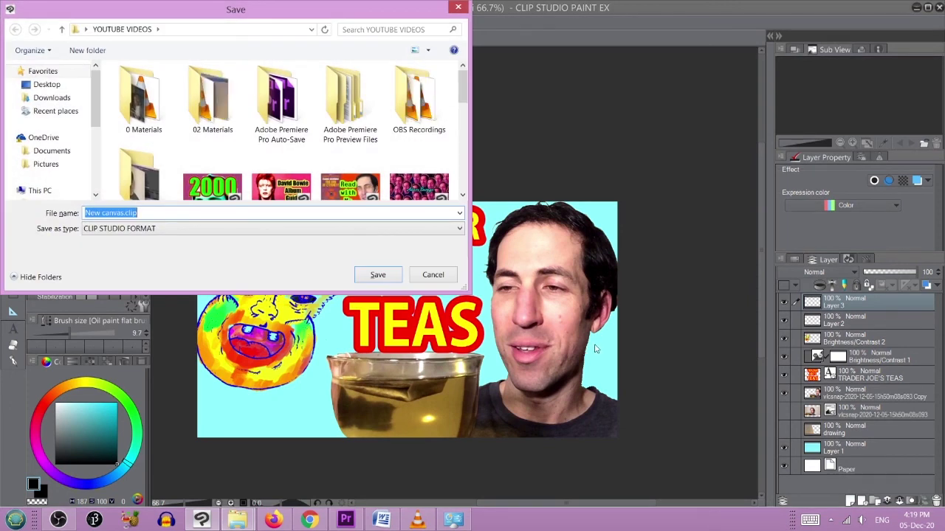
pyautogui.write('TEAREVIE')
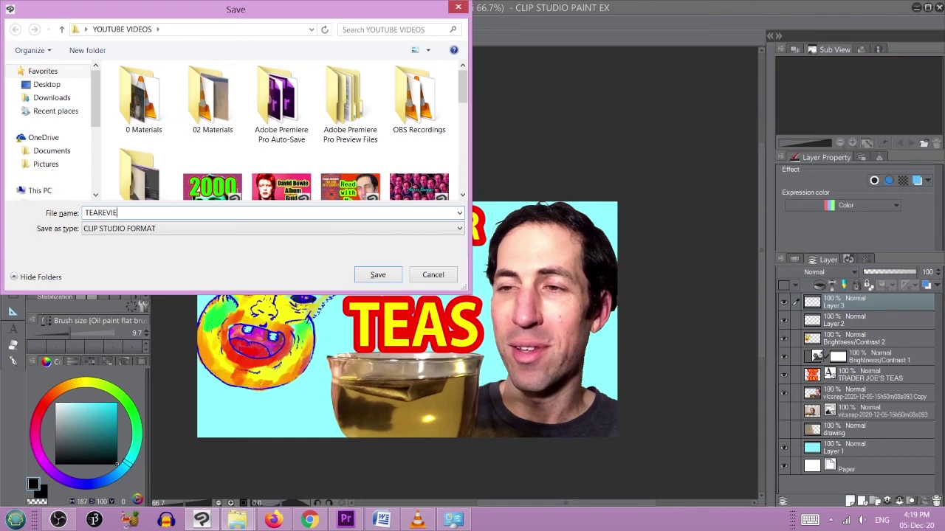
pyautogui.write('WS')
pyautogui.press('Return')
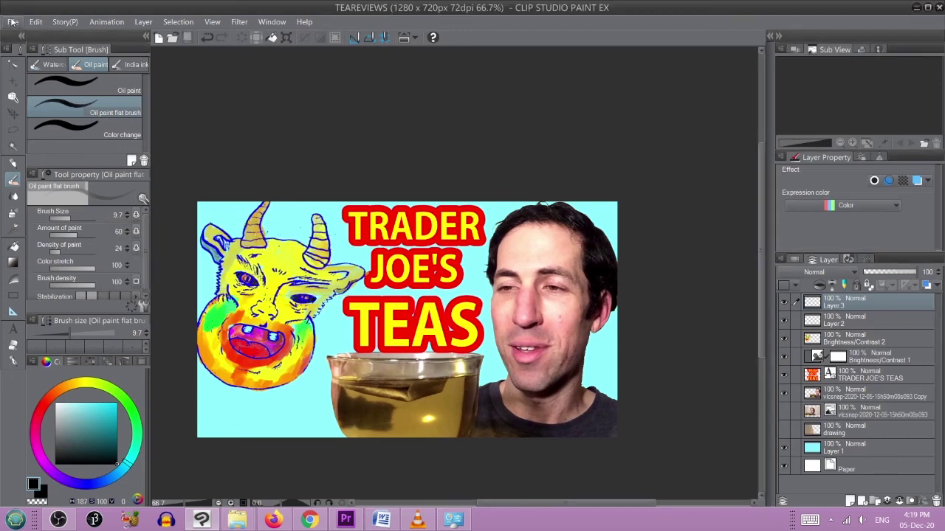
# Step: Export the canvas via File > Export as TEAREVIEWS.jpg with JPEG quality 80
pyautogui.click(12, 22)
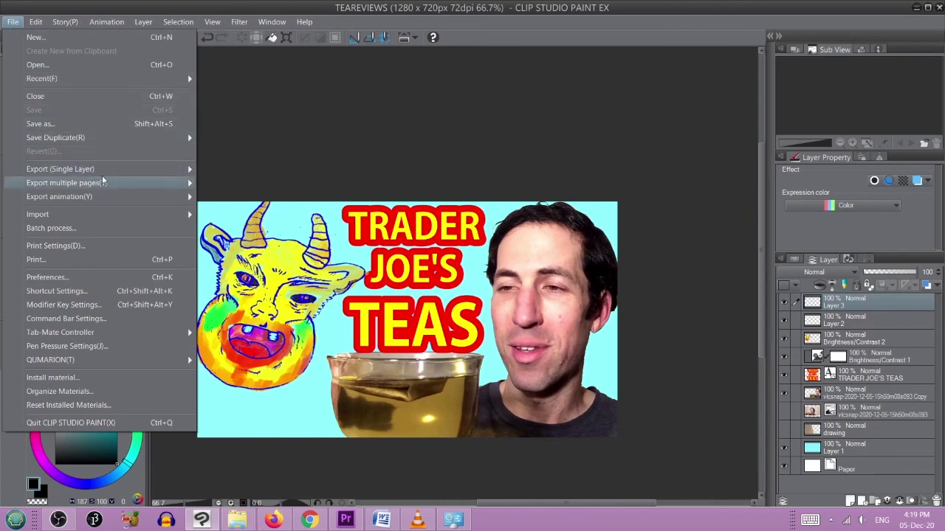
pyautogui.moveTo(111, 169)
pyautogui.click(232, 183)
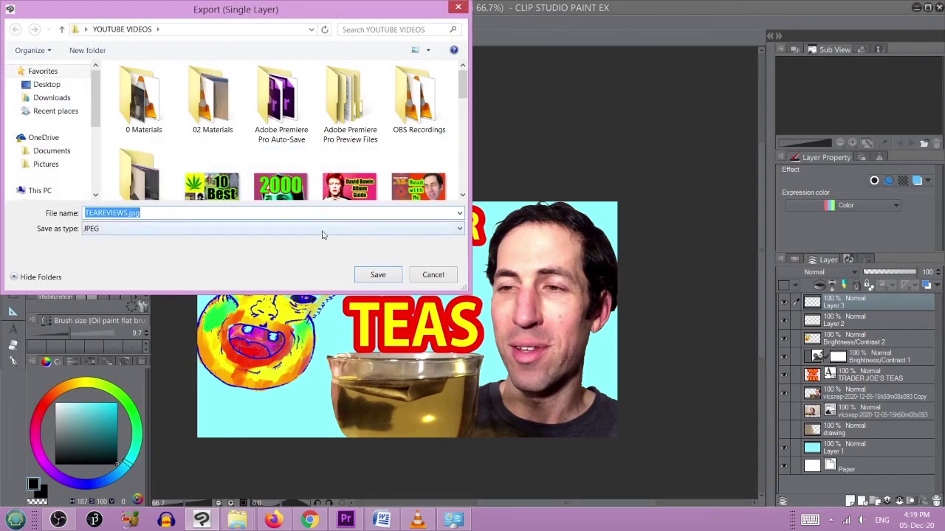
pyautogui.write('TE')
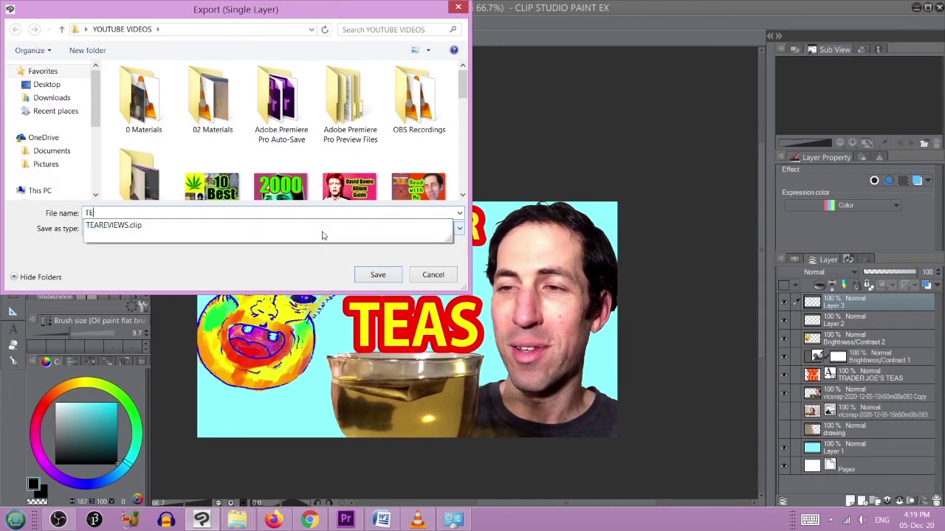
pyautogui.write('A')
pyautogui.press('Down')
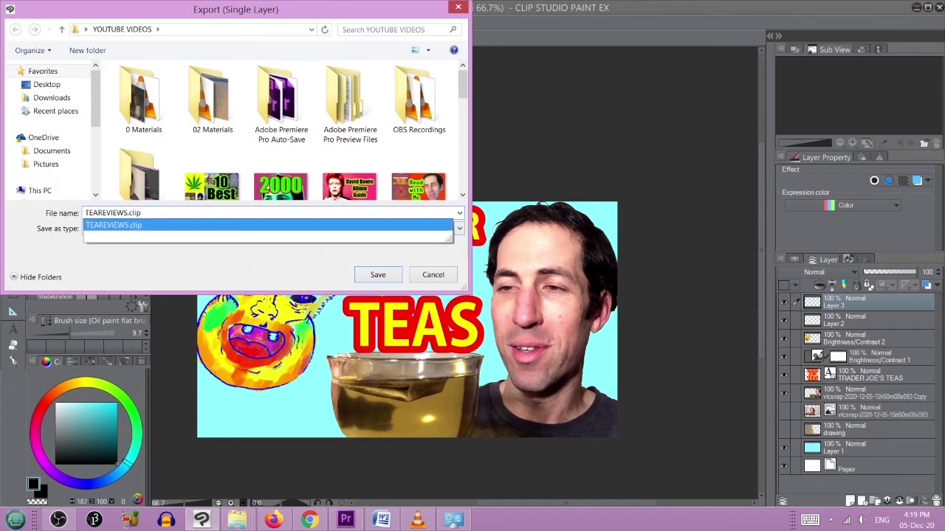
pyautogui.press('BackSpace')
pyautogui.press('BackSpace')
pyautogui.click(372, 273)
pyautogui.moveTo(407, 130); pyautogui.dragTo(317, 129)
pyautogui.write('80')
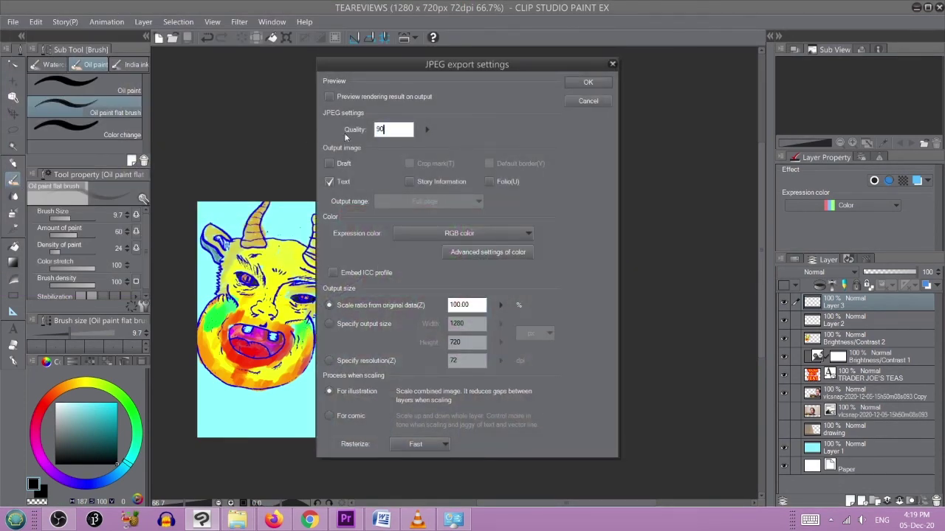
pyautogui.click(572, 80)
pyautogui.hotkey('ctrl', '-')
pyautogui.hotkey('ctrl', '-')
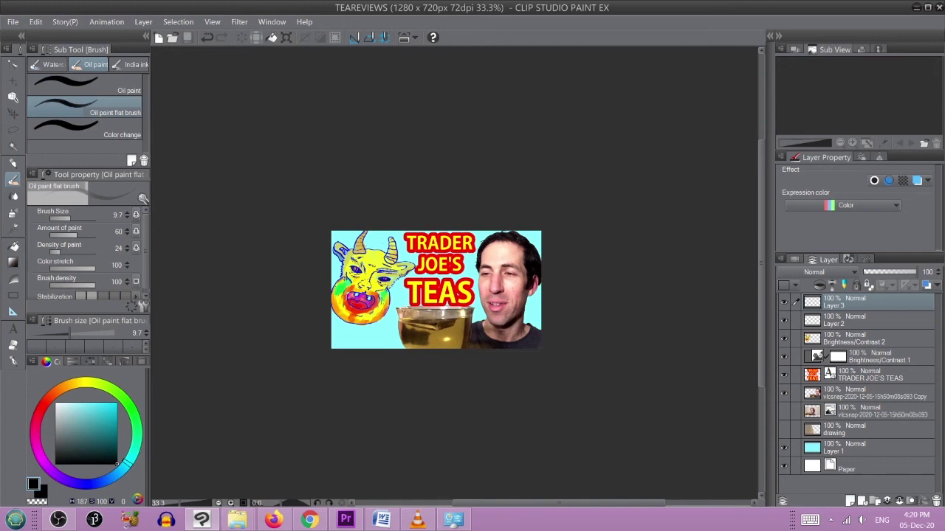
pyautogui.scroll(-3, 437, 313)
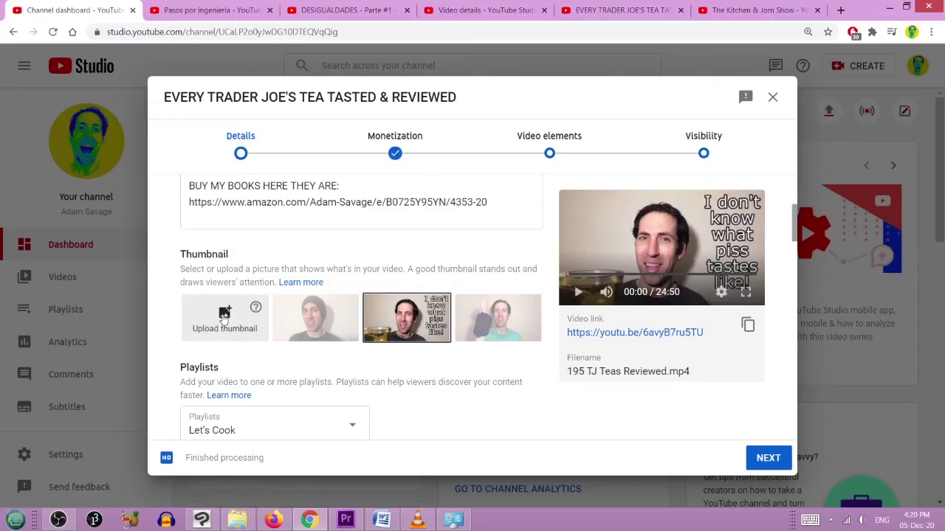
# Step: Upload TEAREVIEWS.jpg from Desktop > YOUTUBE VIDEOS as the video's custom thumbnail
pyautogui.click(223, 316)
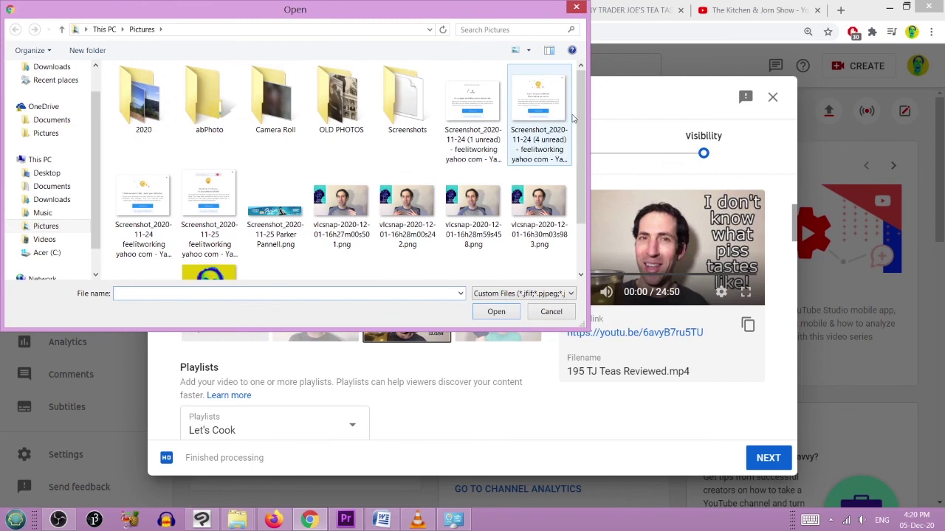
pyautogui.scroll(-2, 572, 185)
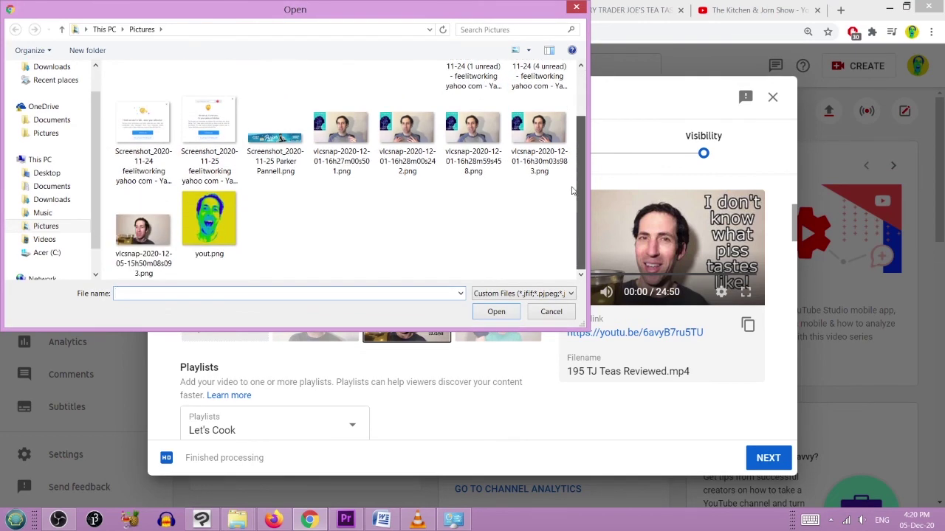
pyautogui.scroll(1, 574, 191)
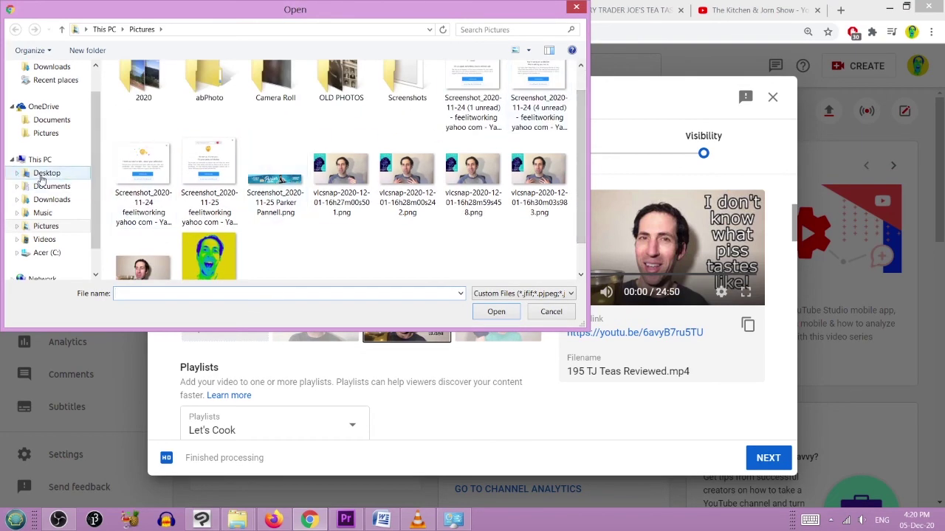
pyautogui.scroll(-1, 81, 155)
pyautogui.scroll(2, 74, 133)
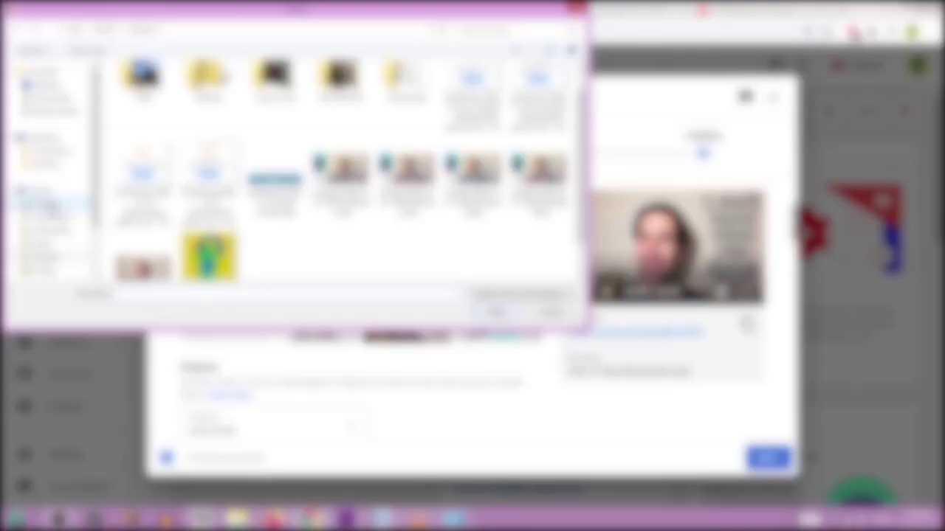
pyautogui.click(78, 215)
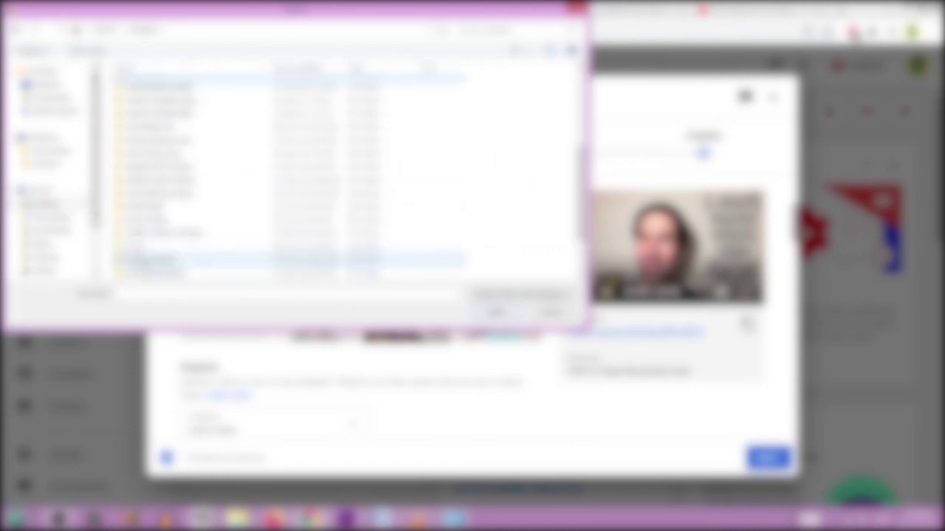
pyautogui.doubleClick(159, 276)
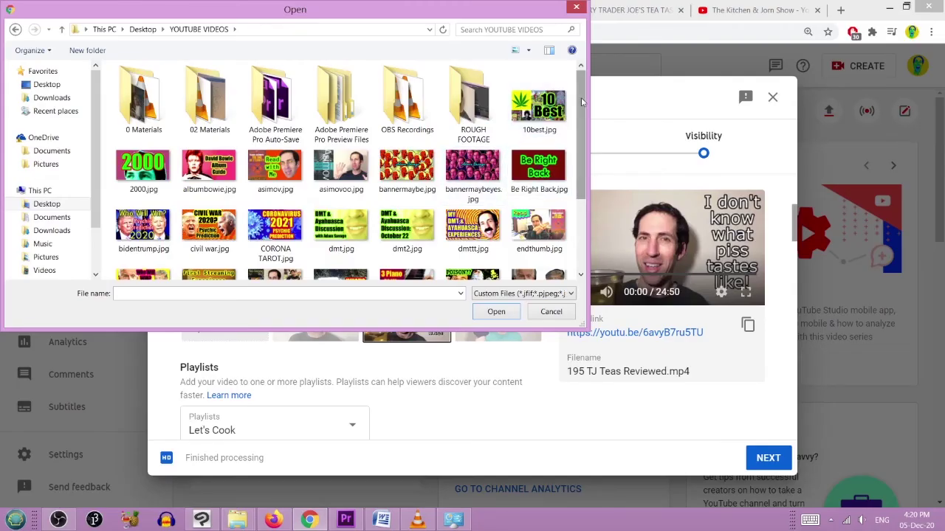
pyautogui.moveTo(581, 97); pyautogui.dragTo(583, 164)
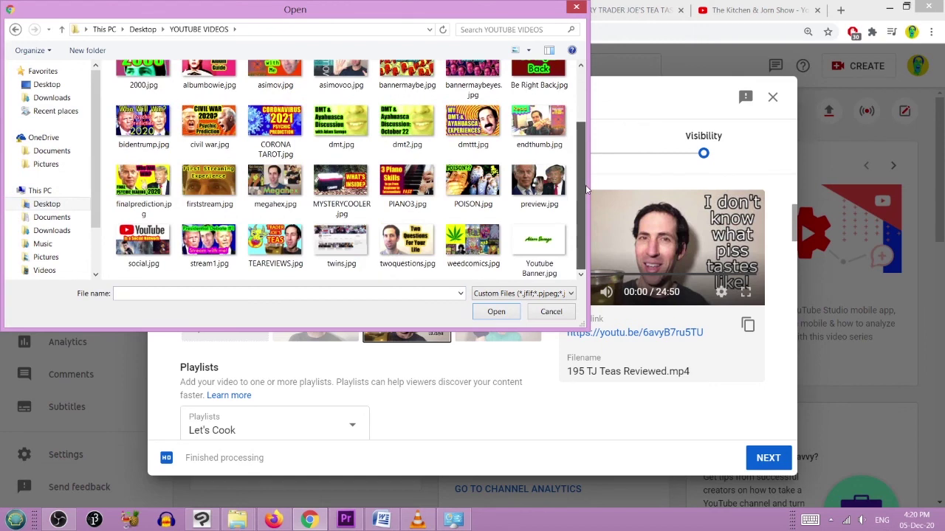
pyautogui.doubleClick(281, 249)
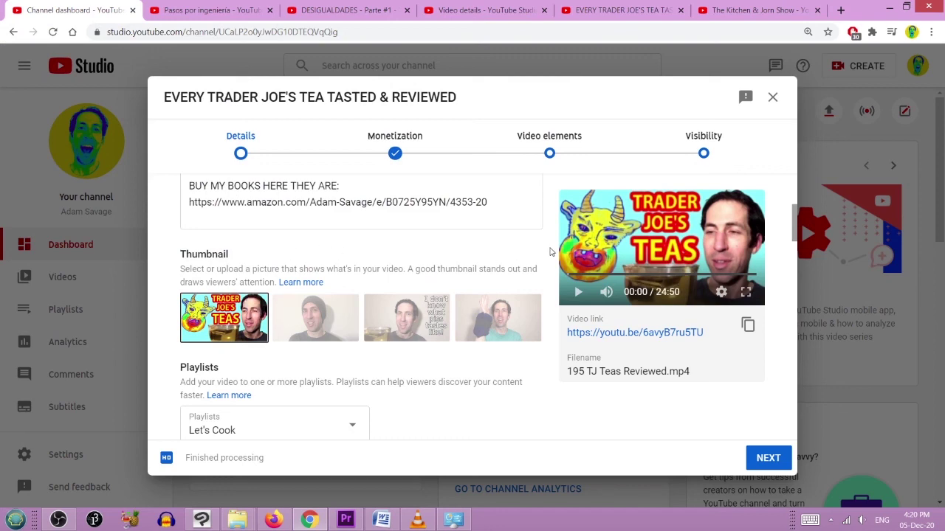
# Step: Edit the title, adding and removing exclamation marks, leaving EVERY TRADER JOE'S TEA TASTED & REVIEWED
pyautogui.scroll(2, 549, 251)
pyautogui.scroll(1, 550, 252)
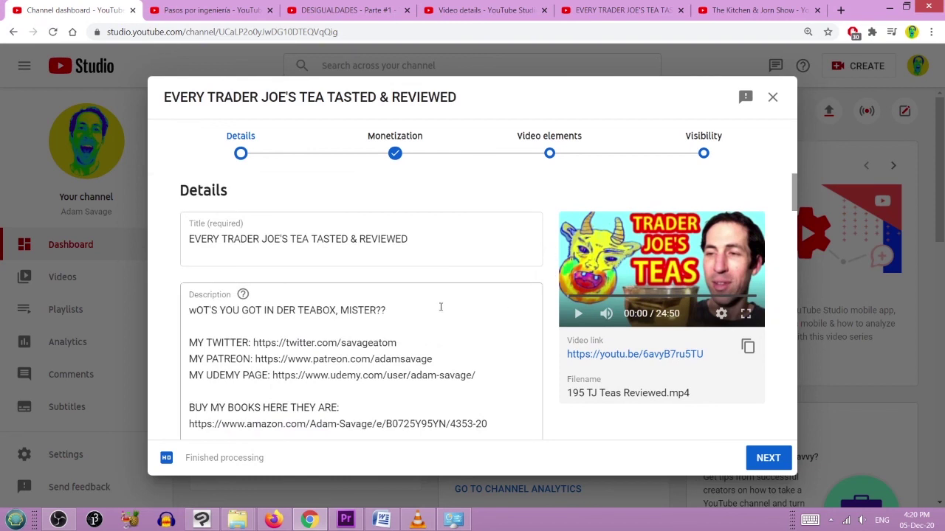
pyautogui.click(431, 239)
pyautogui.write('!')
pyautogui.press('BackSpace')
pyautogui.write('!!!!')
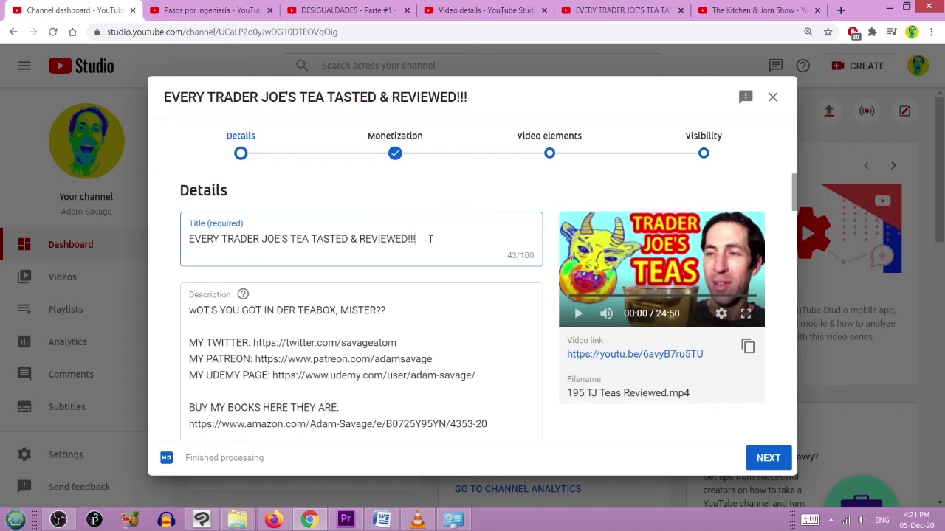
pyautogui.press('BackSpace')
pyautogui.press('BackSpace')
pyautogui.press('BackSpace')
pyautogui.press('BackSpace')
pyautogui.click(552, 314)
# Step: Scroll down the Details page and continue to the Monetization step
pyautogui.scroll(-10, 553, 314)
pyautogui.scroll(-8, 549, 316)
pyautogui.scroll(-5, 546, 316)
pyautogui.click(750, 457)
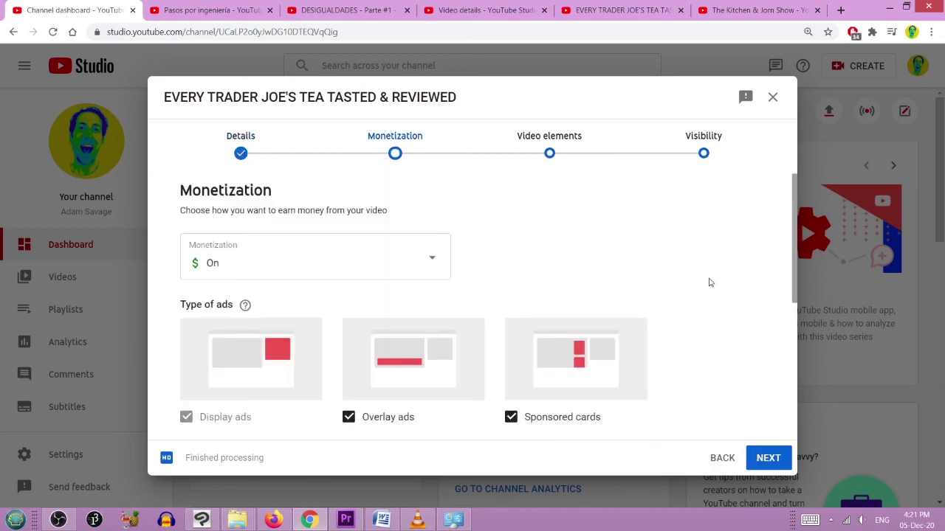
# Step: Advance past Video elements to the Visibility step and set the video to Public
pyautogui.click(549, 154)
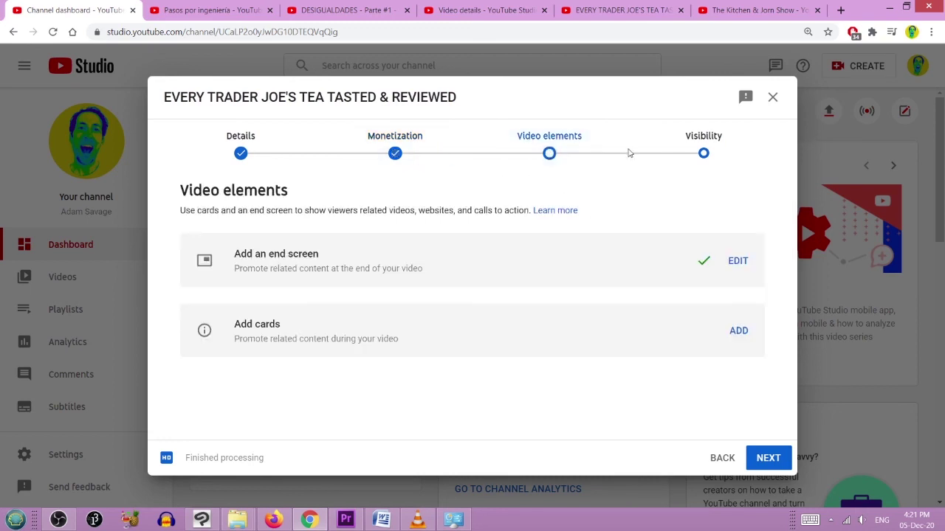
pyautogui.click(704, 153)
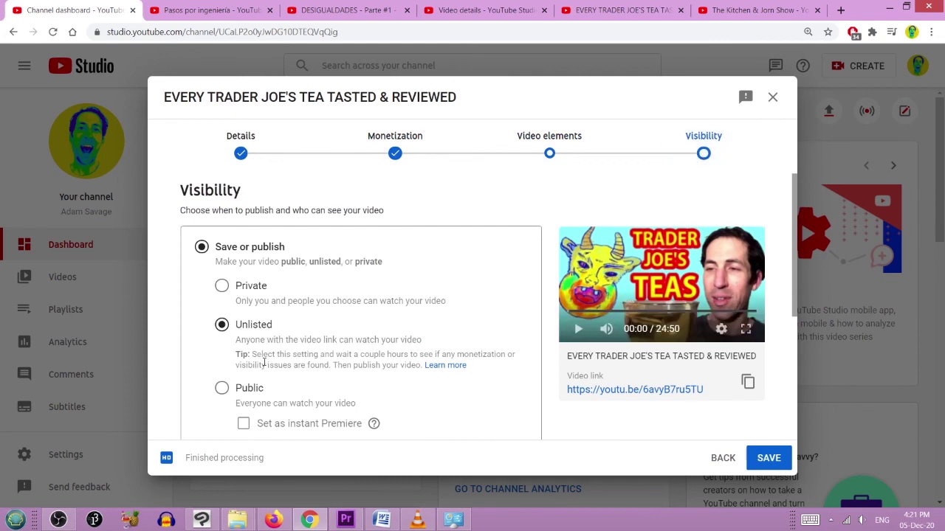
pyautogui.click(222, 389)
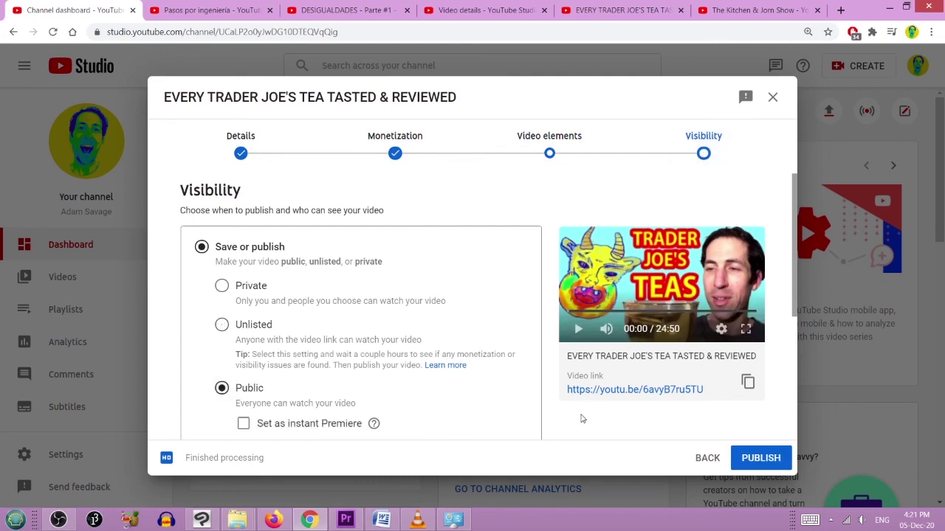
pyautogui.scroll(-2, 584, 418)
pyautogui.scroll(-1, 581, 418)
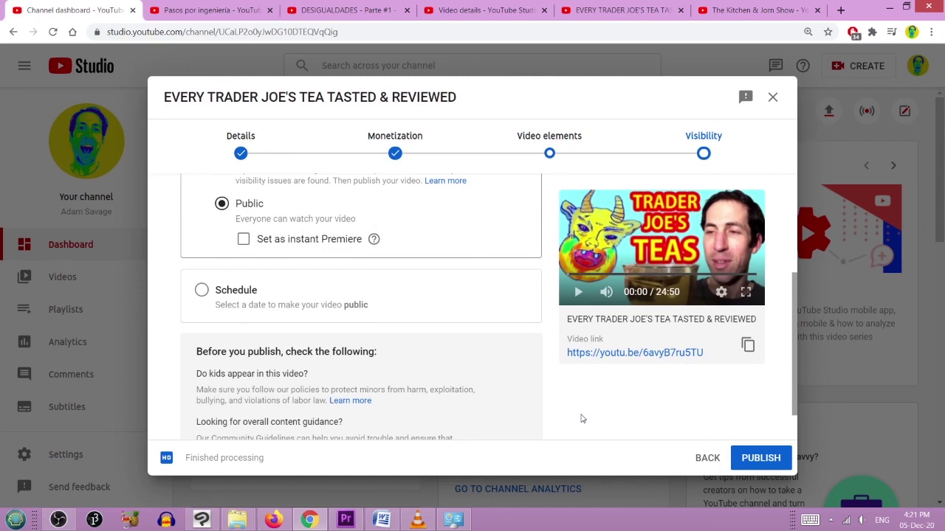
# Step: Publish the Trader Joe's tea video and bring the OBS window to the front
pyautogui.click(771, 461)
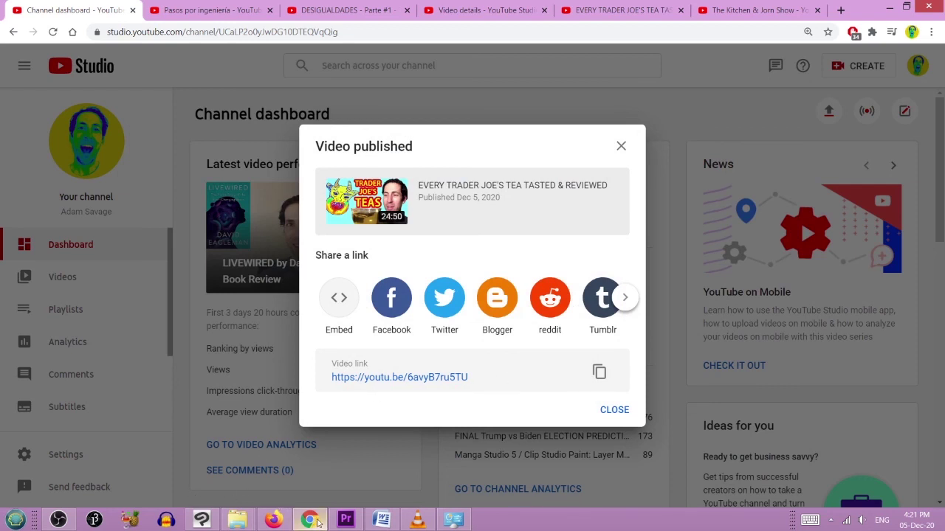
pyautogui.moveTo(317, 523)
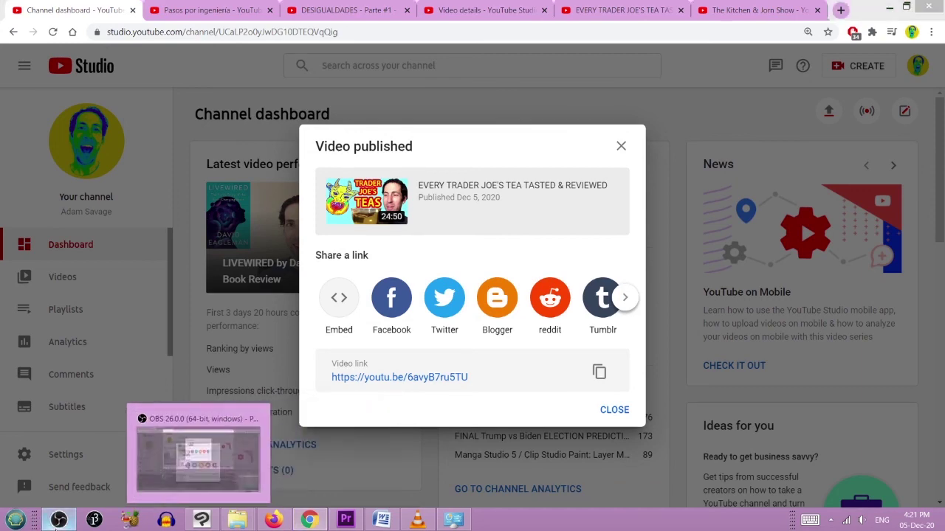
pyautogui.click(55, 523)
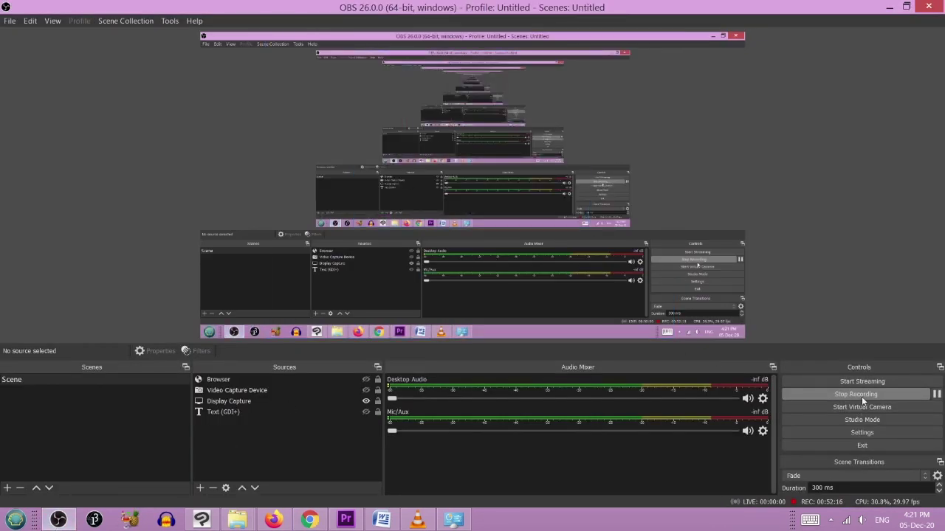